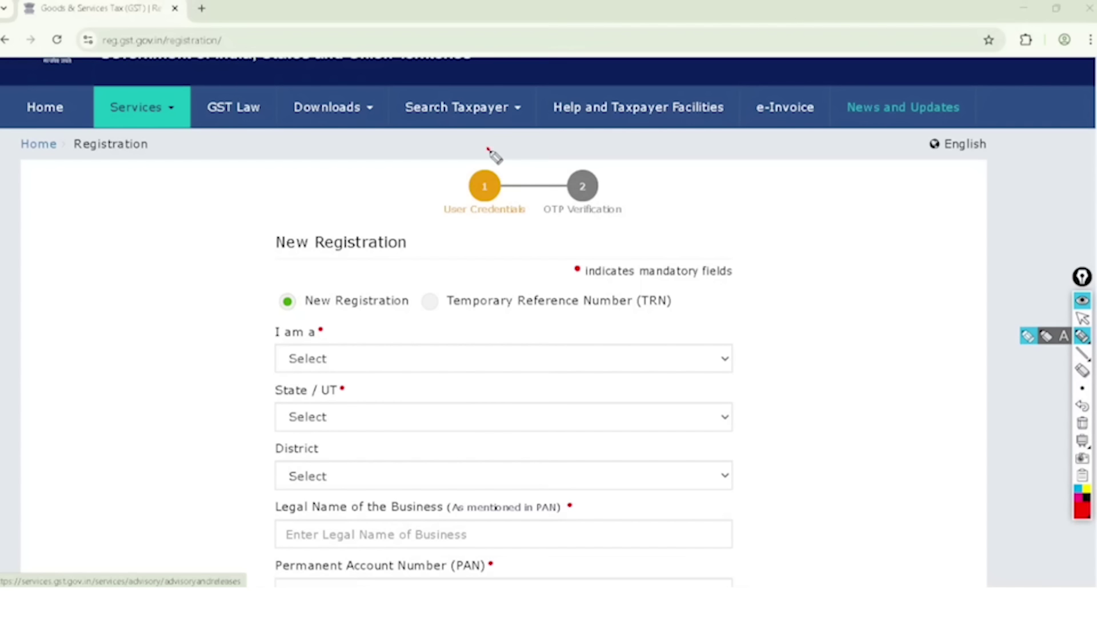
# - Circle the User Credentials and OTP Verification stages in red, and mark the New Registration option and the fields below it
pyautogui.moveTo(489, 149)
pyautogui.mouseDown()
pyautogui.moveTo(433, 240)
pyautogui.moveTo(534, 177)
pyautogui.moveTo(445, 171)
pyautogui.mouseUp()
pyautogui.moveTo(620, 137)
pyautogui.mouseDown()
pyautogui.moveTo(554, 147)
pyautogui.moveTo(646, 196)
pyautogui.moveTo(562, 157)
pyautogui.mouseUp()
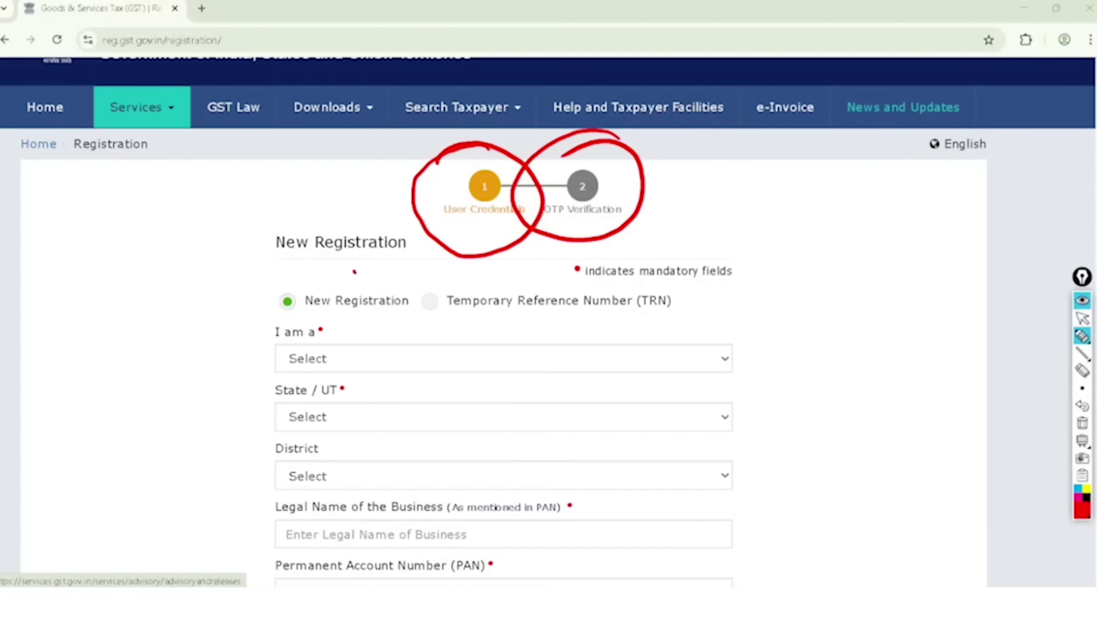
pyautogui.moveTo(355, 272)
pyautogui.mouseDown()
pyautogui.moveTo(269, 303)
pyautogui.moveTo(417, 316)
pyautogui.moveTo(323, 278)
pyautogui.mouseUp()
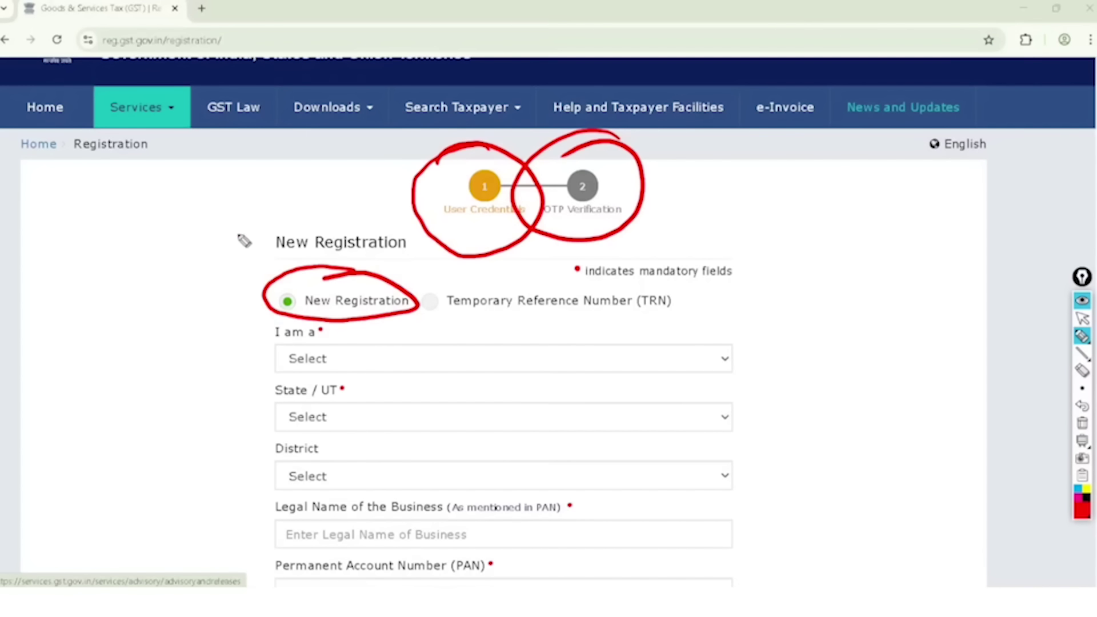
pyautogui.moveTo(239, 233)
pyautogui.mouseDown()
pyautogui.moveTo(266, 233)
pyautogui.moveTo(314, 189)
pyautogui.mouseUp()
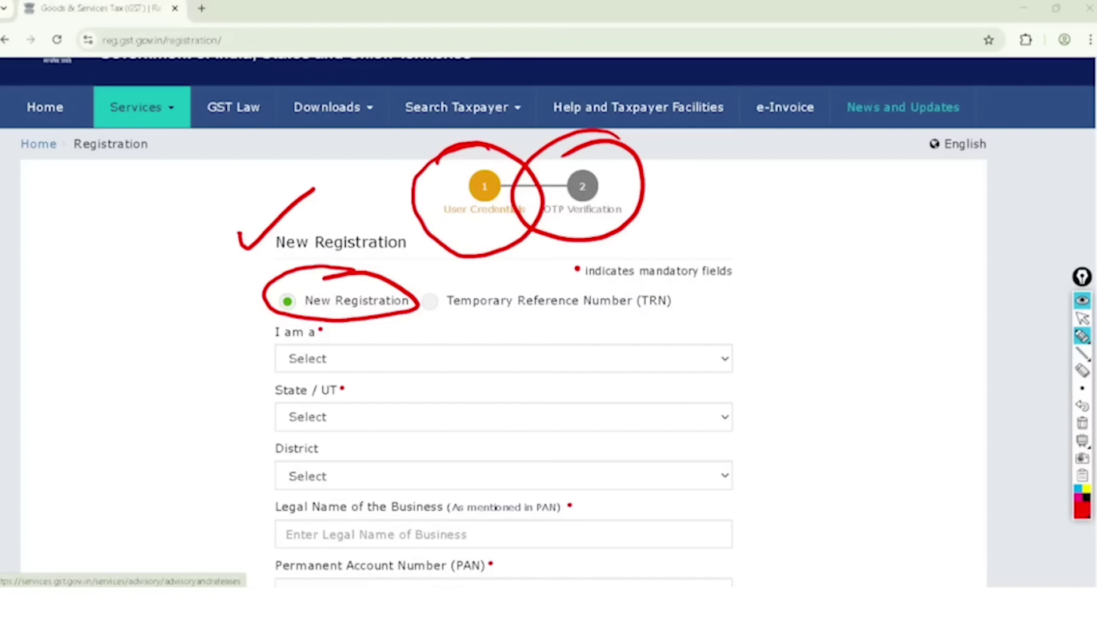
pyautogui.moveTo(235, 324)
pyautogui.mouseDown()
pyautogui.moveTo(217, 337)
pyautogui.moveTo(394, 354)
pyautogui.moveTo(154, 394)
pyautogui.mouseUp()
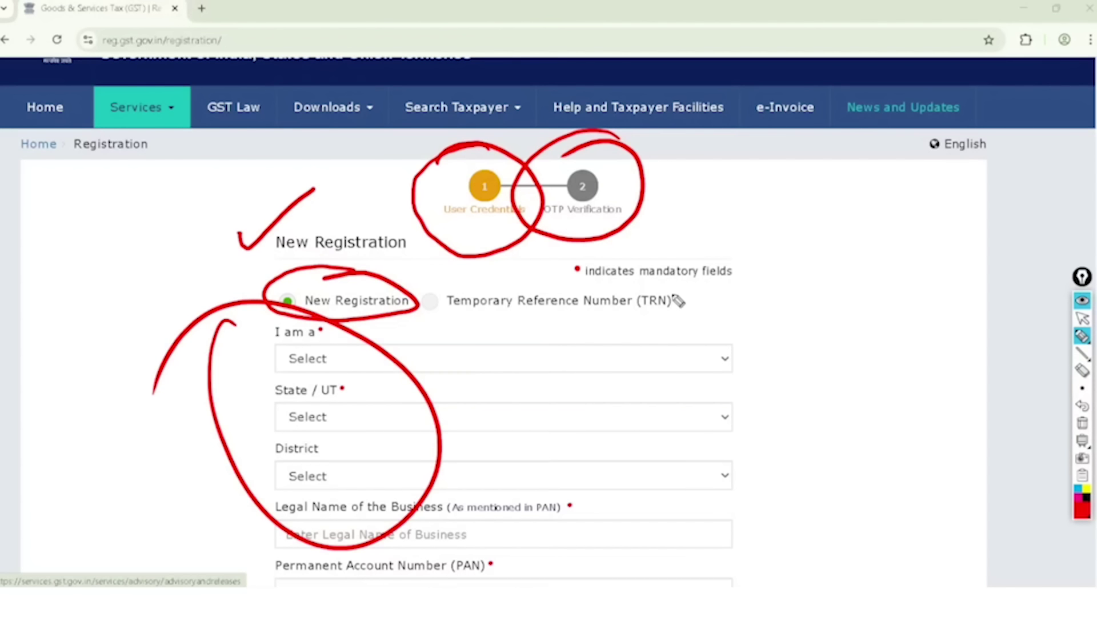
# - Annotate the Temporary Reference Number (TRN) option with an underline, a circle and a handwritten side note, and clear all annotations
pyautogui.moveTo(665, 281)
pyautogui.mouseDown()
pyautogui.moveTo(631, 321)
pyautogui.moveTo(655, 284)
pyautogui.mouseUp()
pyautogui.moveTo(435, 326); pyautogui.dragTo(600, 323)
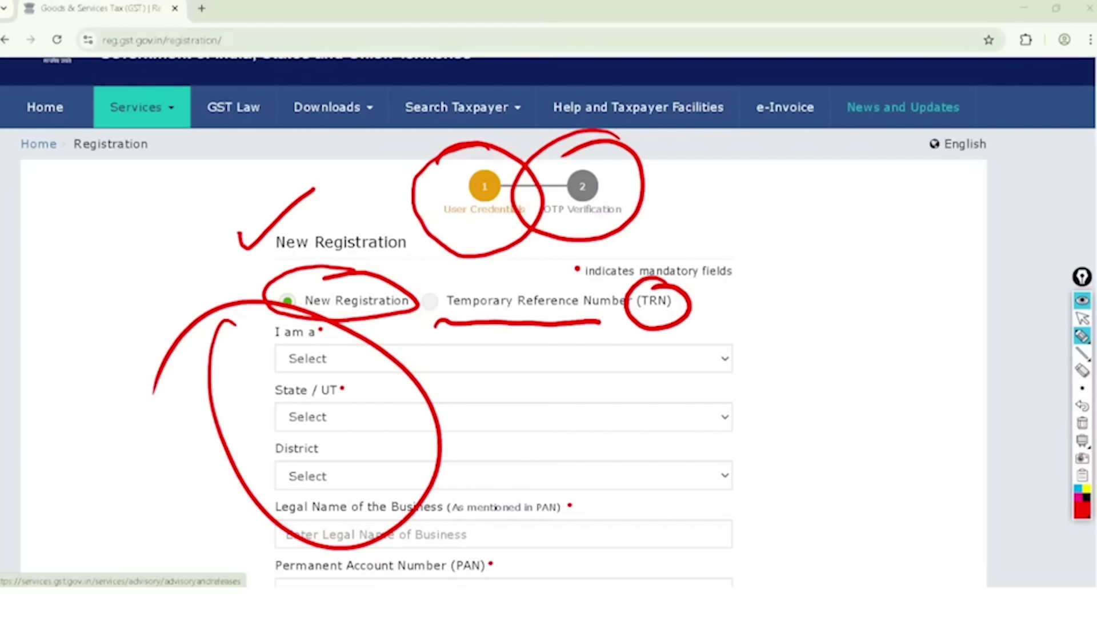
pyautogui.moveTo(773, 233)
pyautogui.mouseDown()
pyautogui.moveTo(801, 243)
pyautogui.moveTo(839, 216)
pyautogui.mouseUp()
pyautogui.moveTo(794, 261)
pyautogui.mouseDown()
pyautogui.moveTo(805, 286)
pyautogui.moveTo(853, 267)
pyautogui.moveTo(849, 280)
pyautogui.mouseUp()
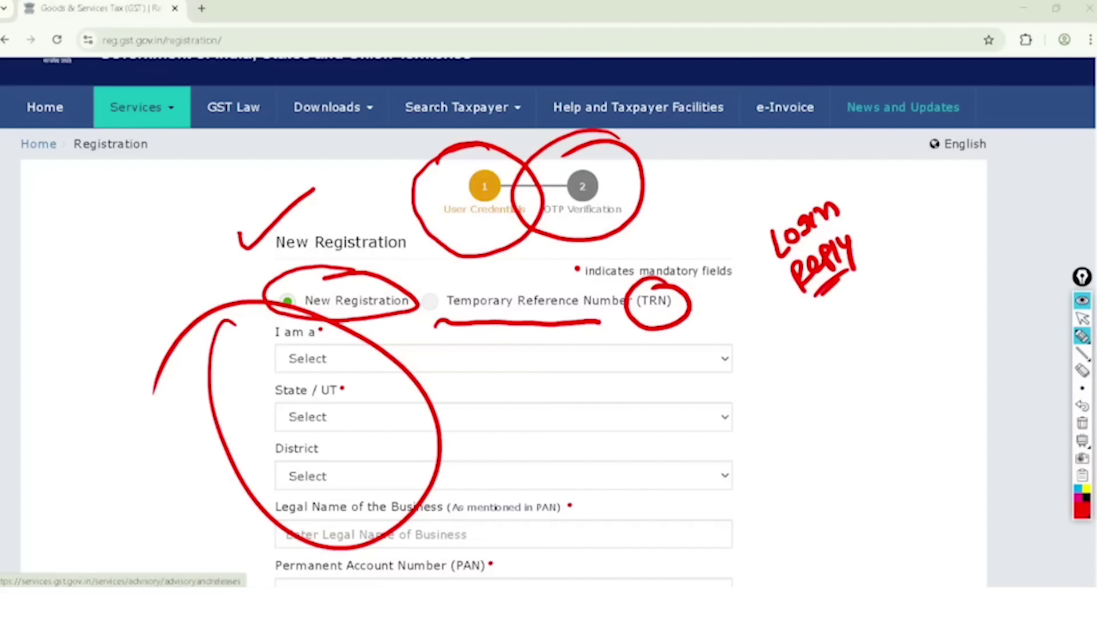
pyautogui.click(1082, 318)
pyautogui.click(1082, 423)
# - Set the "I am a" applicant type to Taxpayer
pyautogui.click(318, 360)
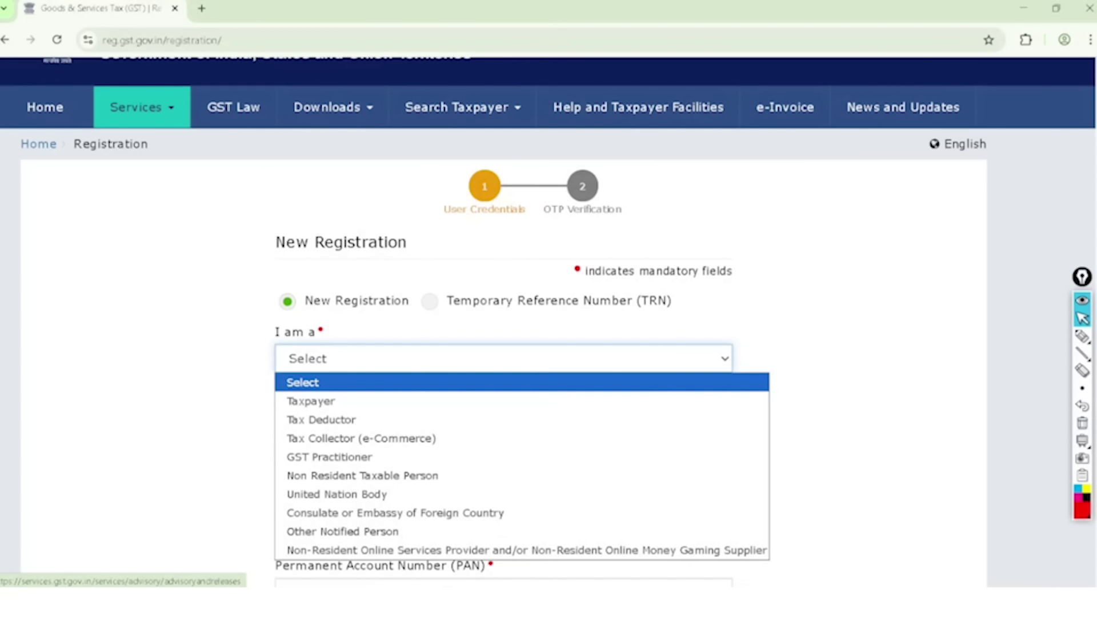
pyautogui.click(1082, 336)
pyautogui.click(1082, 318)
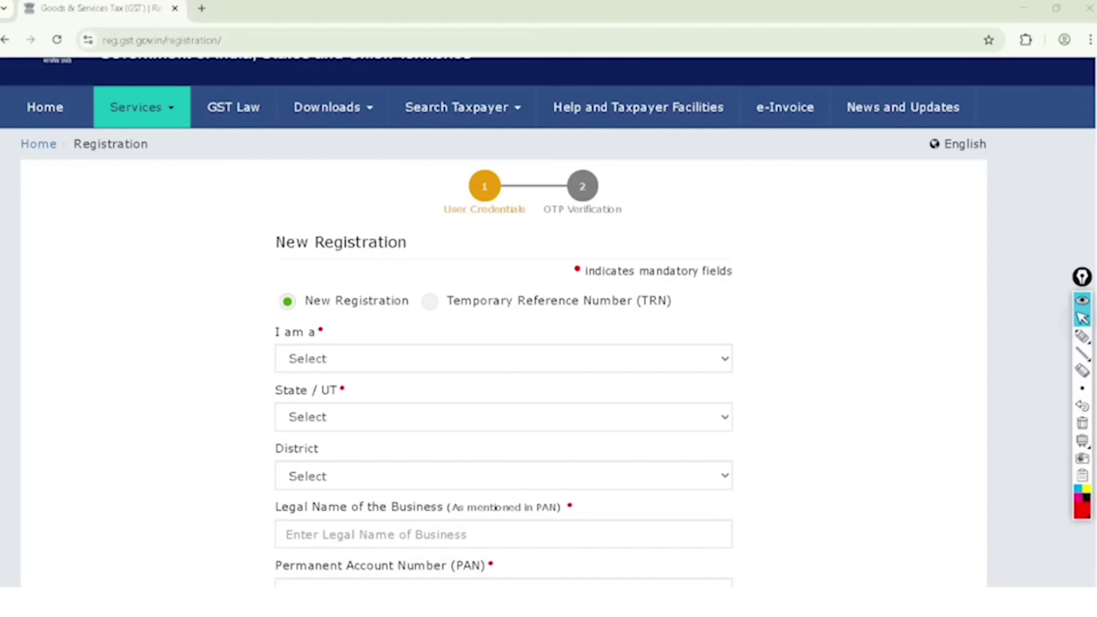
pyautogui.click(503, 358)
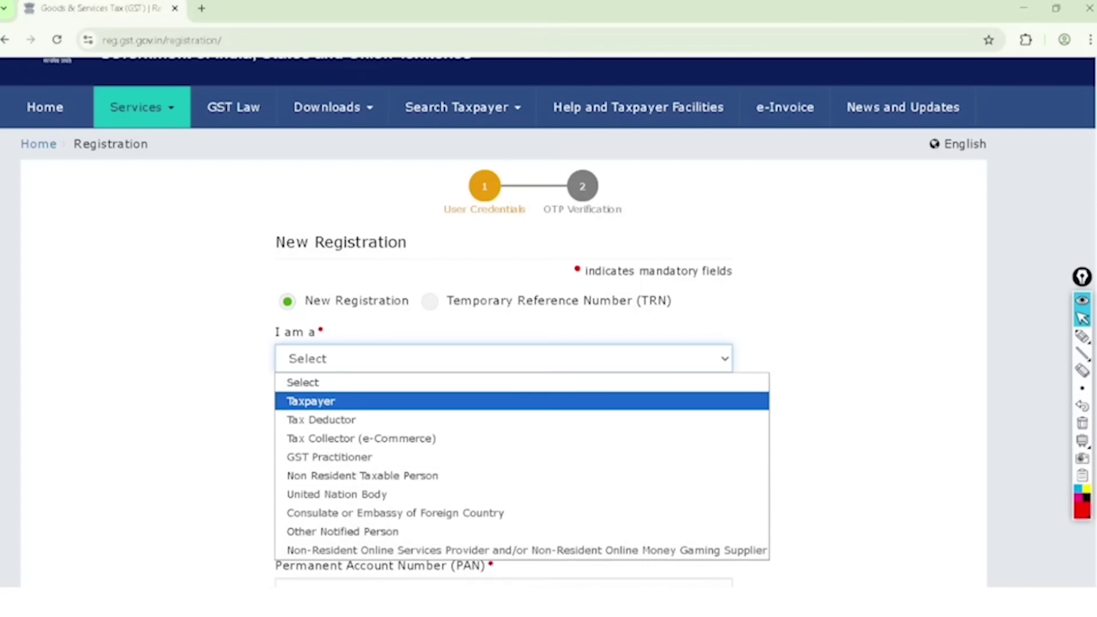
pyautogui.click(304, 402)
pyautogui.click(304, 361)
pyautogui.click(304, 361)
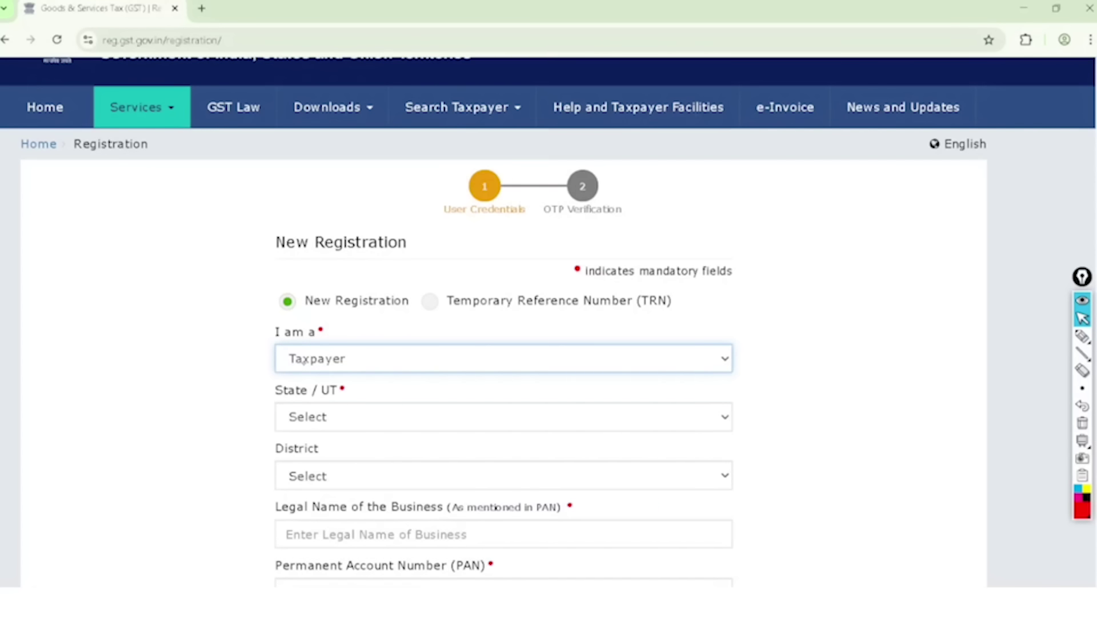
# - Set the State / UT of the registration to Rajasthan
pyautogui.click(309, 416)
pyautogui.scroll(-4, 497, 215)
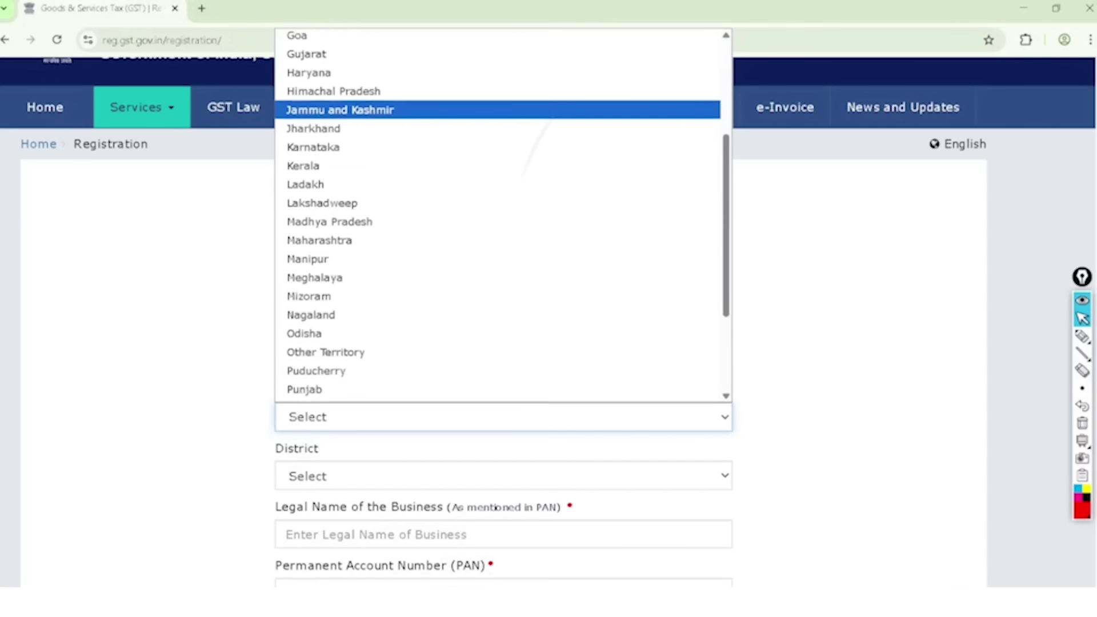
pyautogui.click(380, 364)
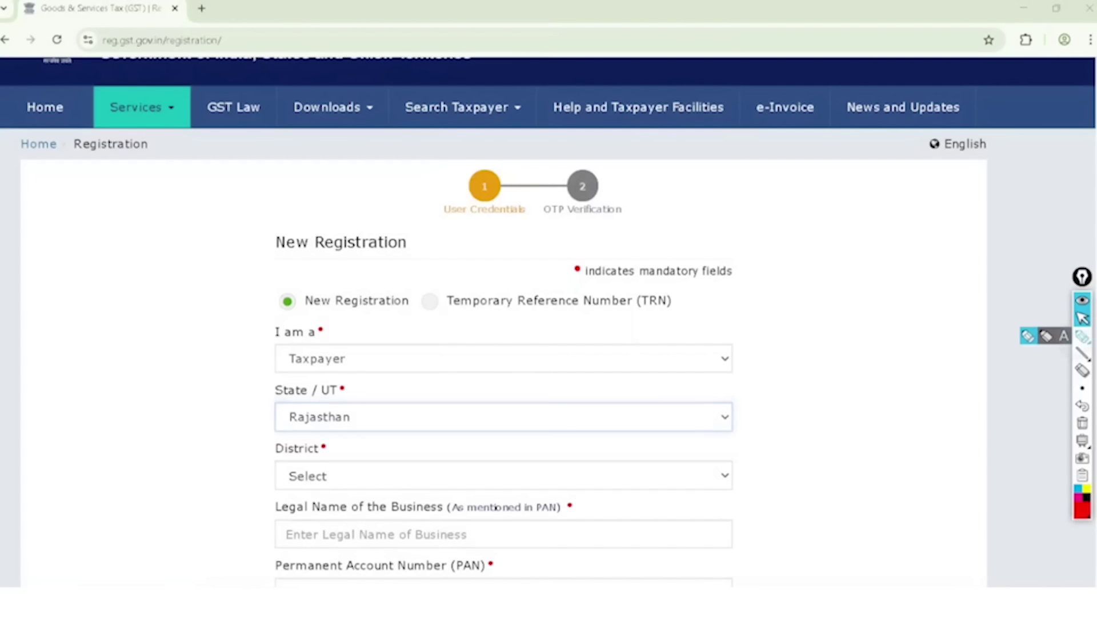
# - Handwrite CGST, SGST and IGST notes in red beside the form, circle them, and clear the annotations
pyautogui.click(1082, 336)
pyautogui.moveTo(841, 375); pyautogui.dragTo(834, 375)
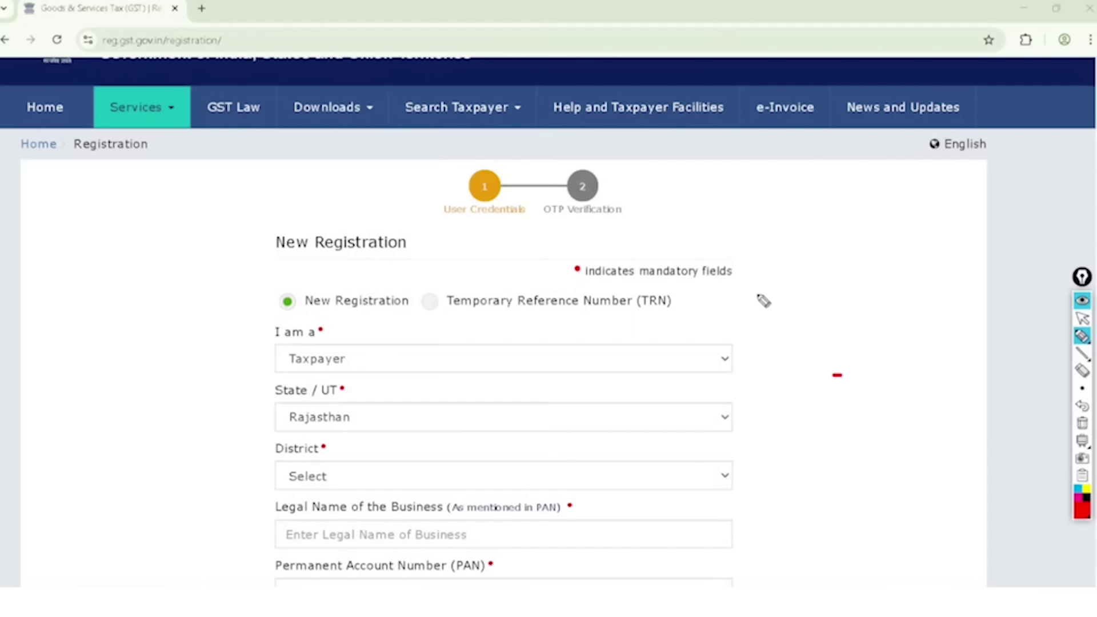
pyautogui.moveTo(758, 273); pyautogui.dragTo(767, 295)
pyautogui.moveTo(761, 284); pyautogui.dragTo(779, 276)
pyautogui.moveTo(780, 261)
pyautogui.mouseDown()
pyautogui.moveTo(782, 270)
pyautogui.moveTo(803, 242)
pyautogui.moveTo(766, 305)
pyautogui.mouseUp()
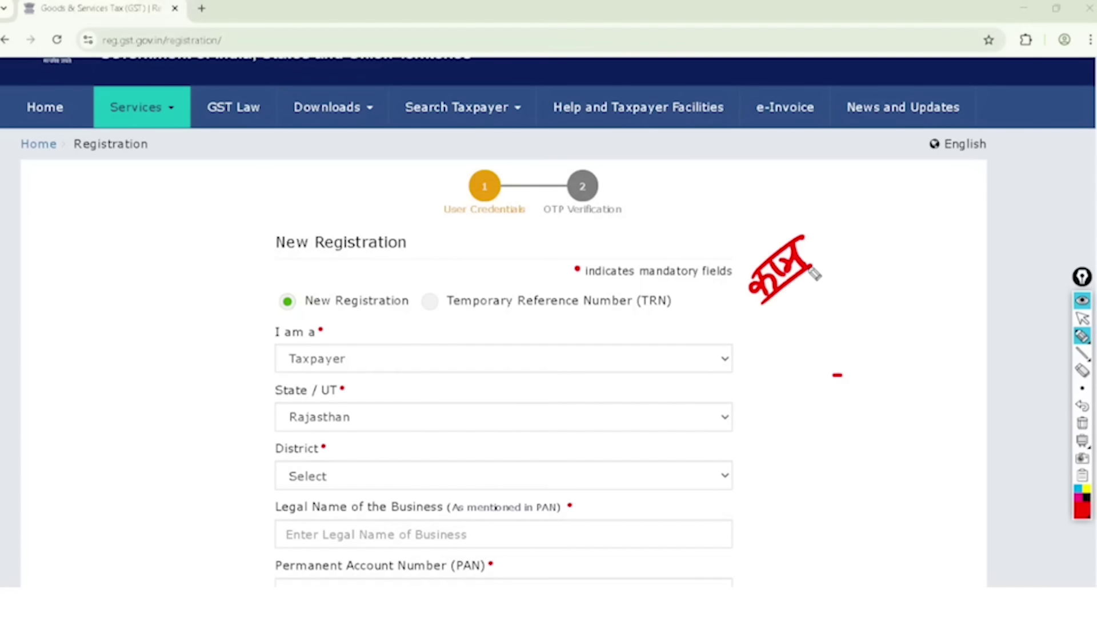
pyautogui.moveTo(817, 273)
pyautogui.mouseDown()
pyautogui.moveTo(771, 311)
pyautogui.moveTo(782, 349)
pyautogui.moveTo(881, 265)
pyautogui.moveTo(872, 282)
pyautogui.mouseUp()
pyautogui.moveTo(884, 280); pyautogui.dragTo(903, 230)
pyautogui.moveTo(845, 336)
pyautogui.mouseDown()
pyautogui.moveTo(835, 365)
pyautogui.moveTo(880, 330)
pyautogui.moveTo(866, 353)
pyautogui.mouseUp()
pyautogui.moveTo(874, 313)
pyautogui.mouseDown()
pyautogui.moveTo(897, 292)
pyautogui.moveTo(887, 344)
pyautogui.moveTo(904, 338)
pyautogui.mouseUp()
pyautogui.moveTo(868, 378); pyautogui.dragTo(907, 351)
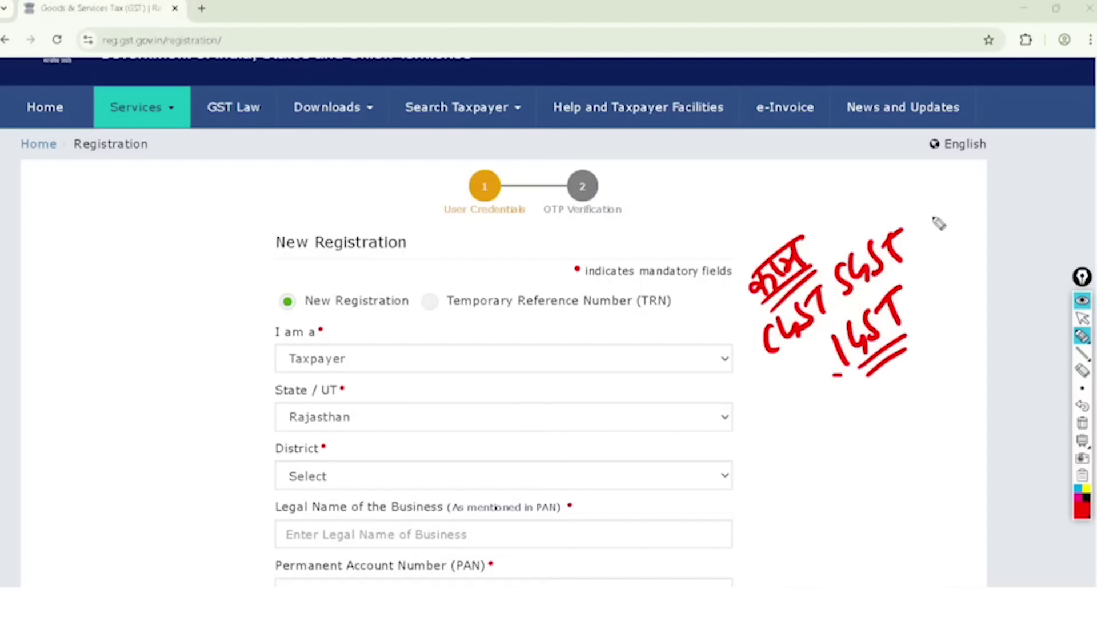
pyautogui.moveTo(923, 194)
pyautogui.mouseDown()
pyautogui.moveTo(980, 372)
pyautogui.moveTo(859, 187)
pyautogui.mouseUp()
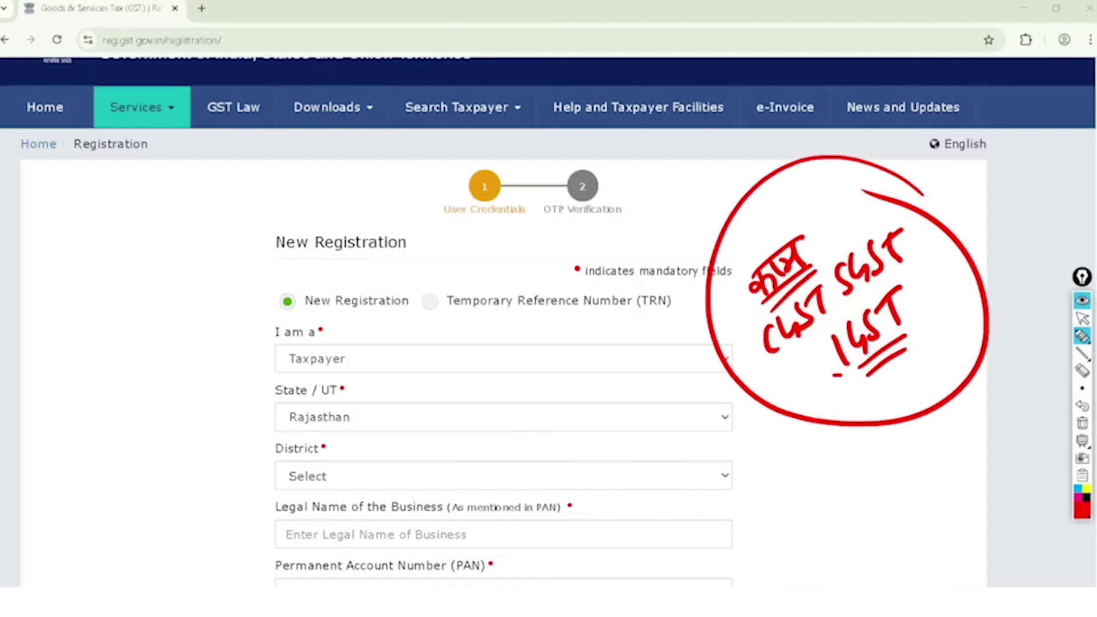
pyautogui.hotkey('ctrl', 'shift', '2')
pyautogui.click(1082, 423)
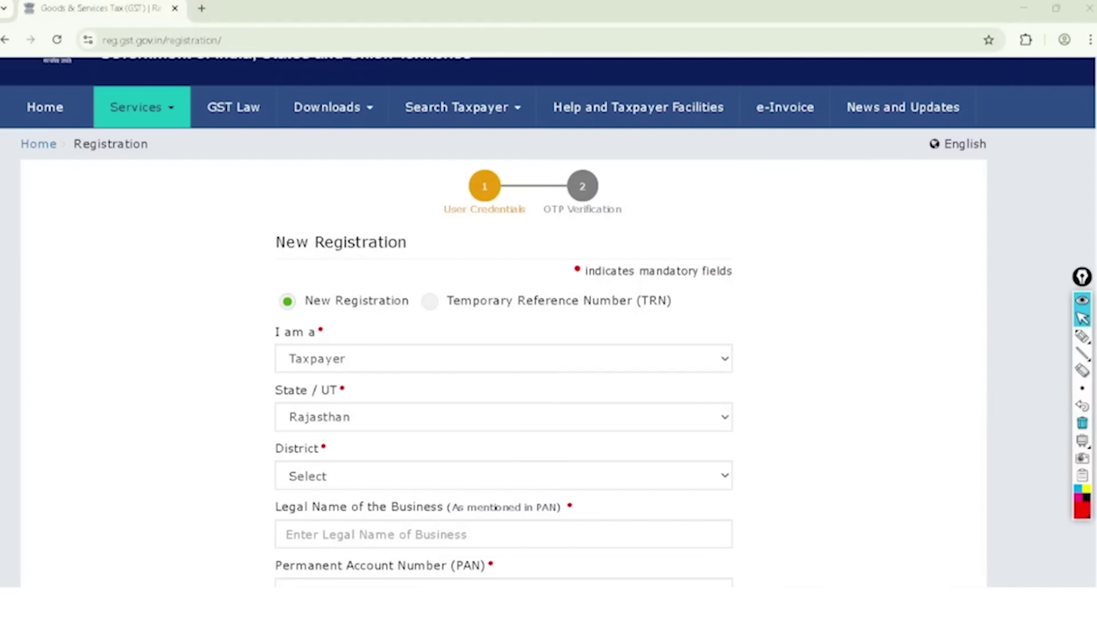
# - Choose the applicant's district for the registration
pyautogui.scroll(-5, 906, 392)
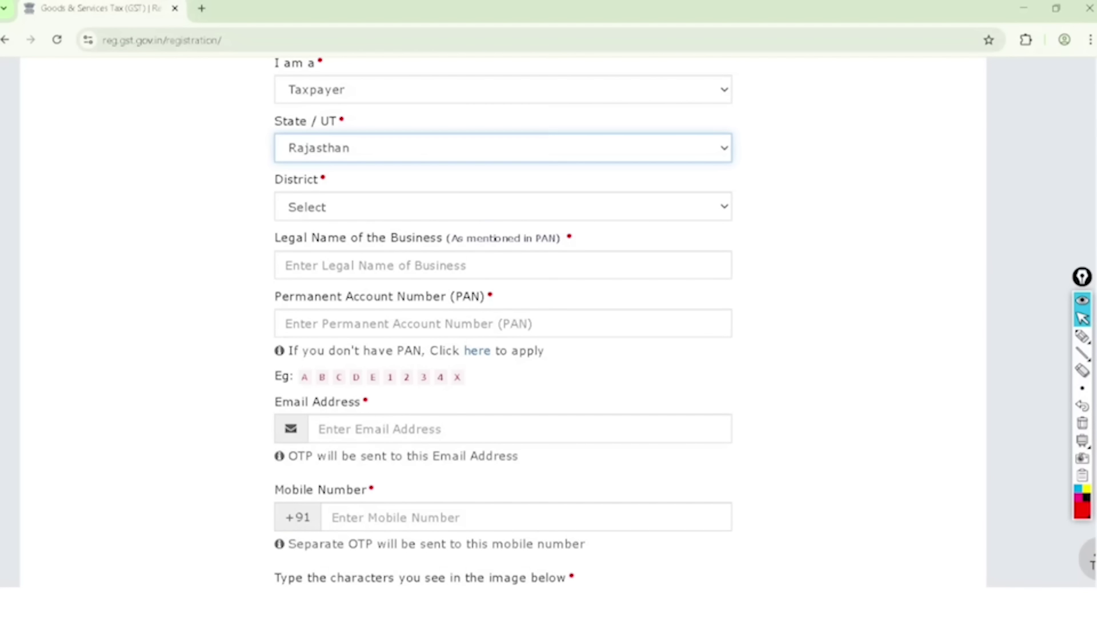
pyautogui.click(502, 207)
pyautogui.scroll(-6, 497, 316)
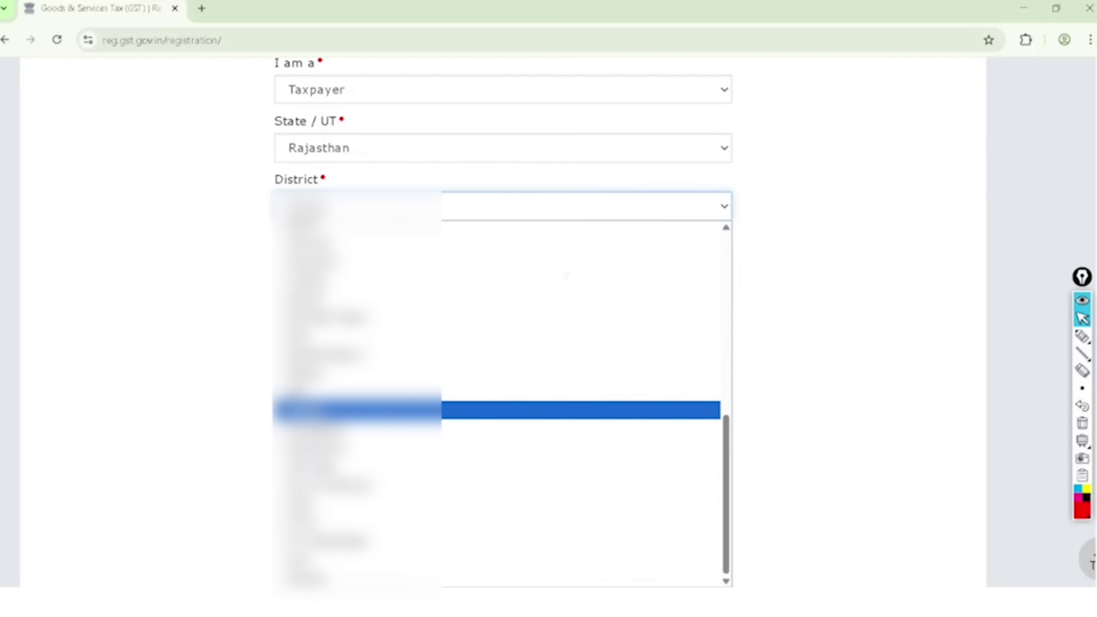
pyautogui.click(343, 411)
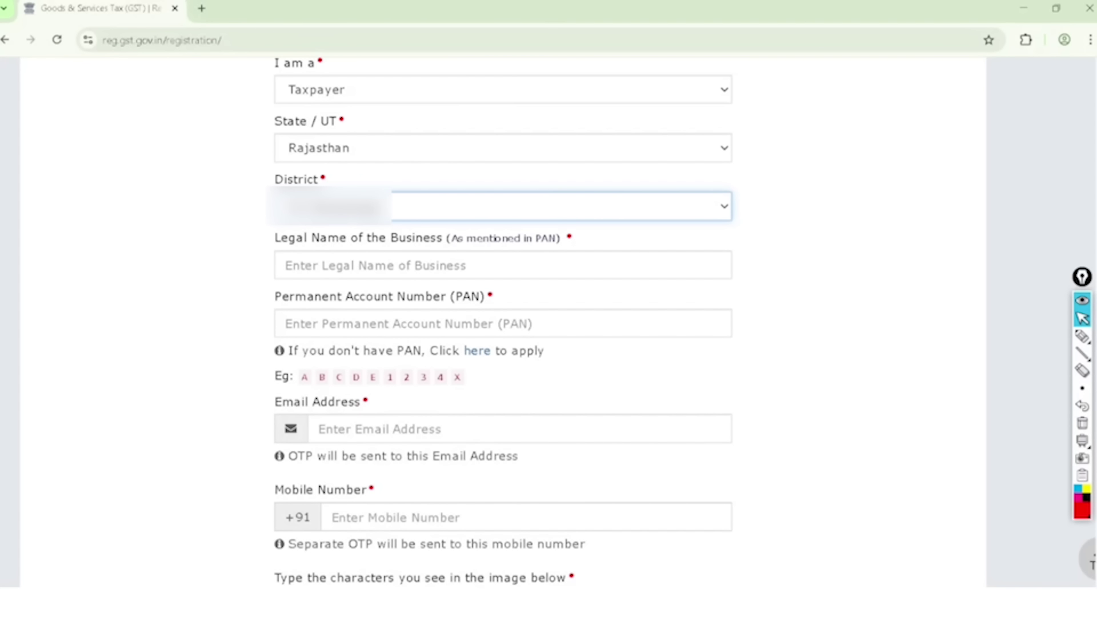
# - Circle the Legal Name of the Business label and its PAN mention in red, and handwrite example individual and firm names beside them
pyautogui.scroll(-3, 163, 400)
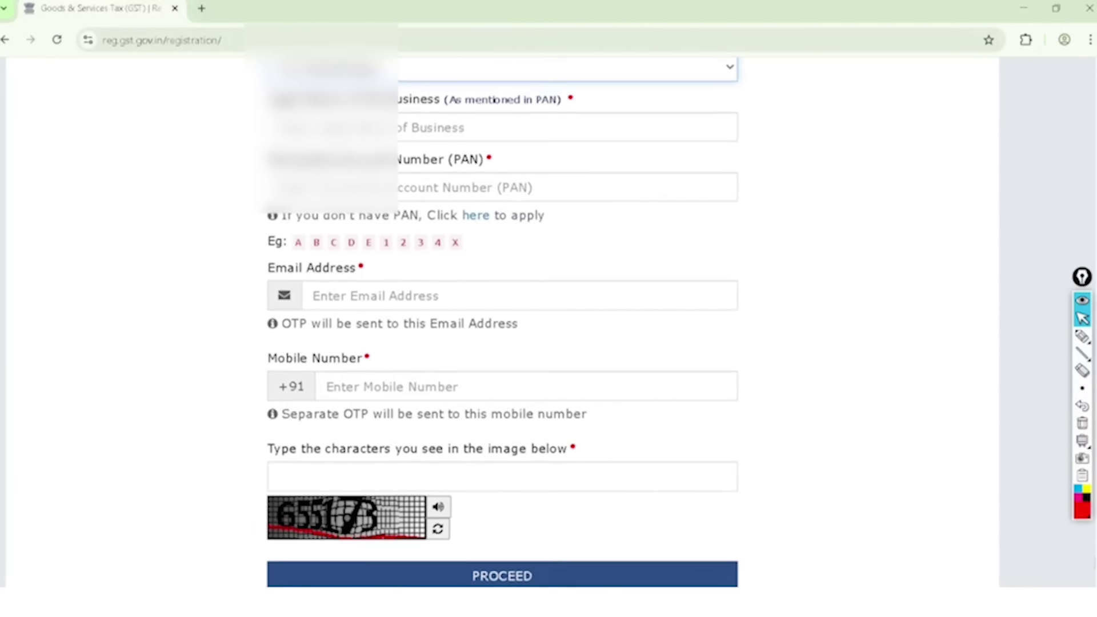
pyautogui.click(1082, 336)
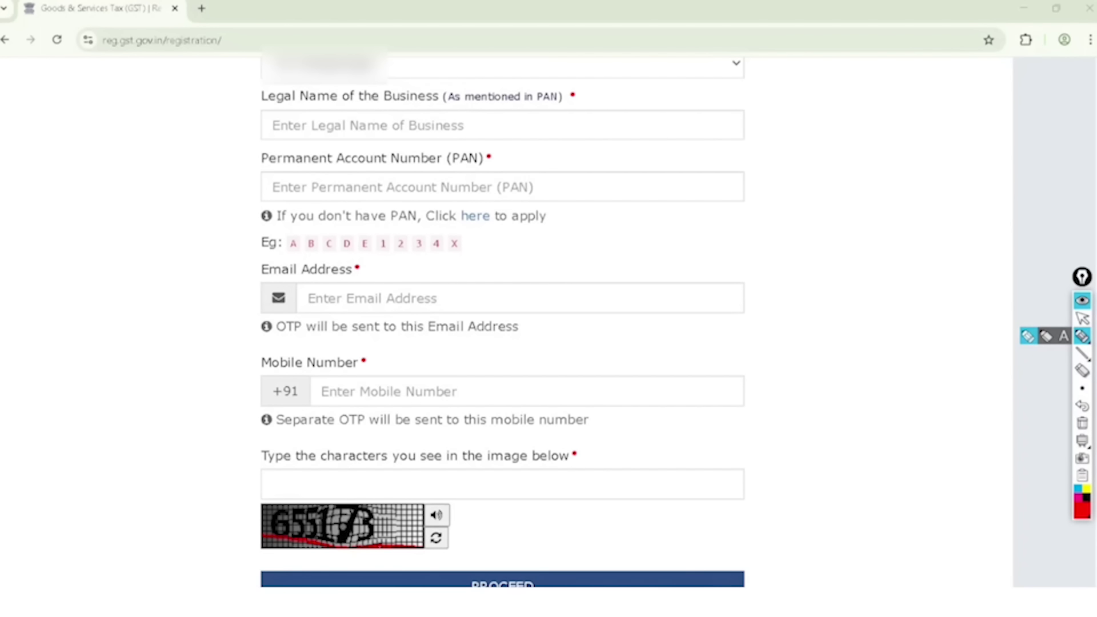
pyautogui.moveTo(294, 77)
pyautogui.mouseDown()
pyautogui.moveTo(263, 85)
pyautogui.moveTo(358, 121)
pyautogui.moveTo(448, 112)
pyautogui.moveTo(303, 60)
pyautogui.moveTo(261, 77)
pyautogui.mouseUp()
pyautogui.moveTo(683, 129)
pyautogui.mouseDown()
pyautogui.moveTo(693, 159)
pyautogui.moveTo(766, 114)
pyautogui.mouseUp()
pyautogui.moveTo(704, 167)
pyautogui.mouseDown()
pyautogui.moveTo(725, 188)
pyautogui.moveTo(777, 163)
pyautogui.moveTo(802, 104)
pyautogui.moveTo(839, 130)
pyautogui.moveTo(832, 123)
pyautogui.mouseUp()
pyautogui.moveTo(851, 94); pyautogui.dragTo(849, 98)
pyautogui.moveTo(560, 73)
pyautogui.mouseDown()
pyautogui.moveTo(540, 115)
pyautogui.moveTo(578, 85)
pyautogui.moveTo(550, 91)
pyautogui.moveTo(554, 104)
pyautogui.mouseUp()
pyautogui.moveTo(712, 262)
pyautogui.mouseDown()
pyautogui.moveTo(720, 247)
pyautogui.moveTo(729, 255)
pyautogui.moveTo(786, 224)
pyautogui.mouseUp()
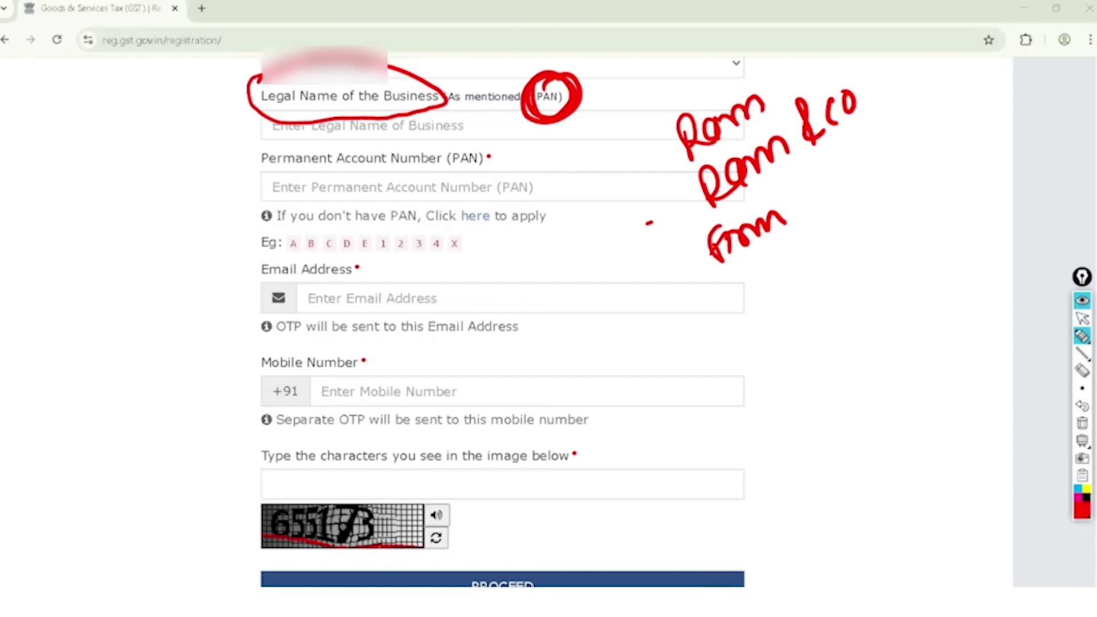
# - Circle the Permanent Account Number label, and tick and annotate the Email Address and Mobile Number fields in red
pyautogui.moveTo(485, 147)
pyautogui.mouseDown()
pyautogui.moveTo(247, 166)
pyautogui.moveTo(497, 197)
pyautogui.moveTo(426, 147)
pyautogui.mouseUp()
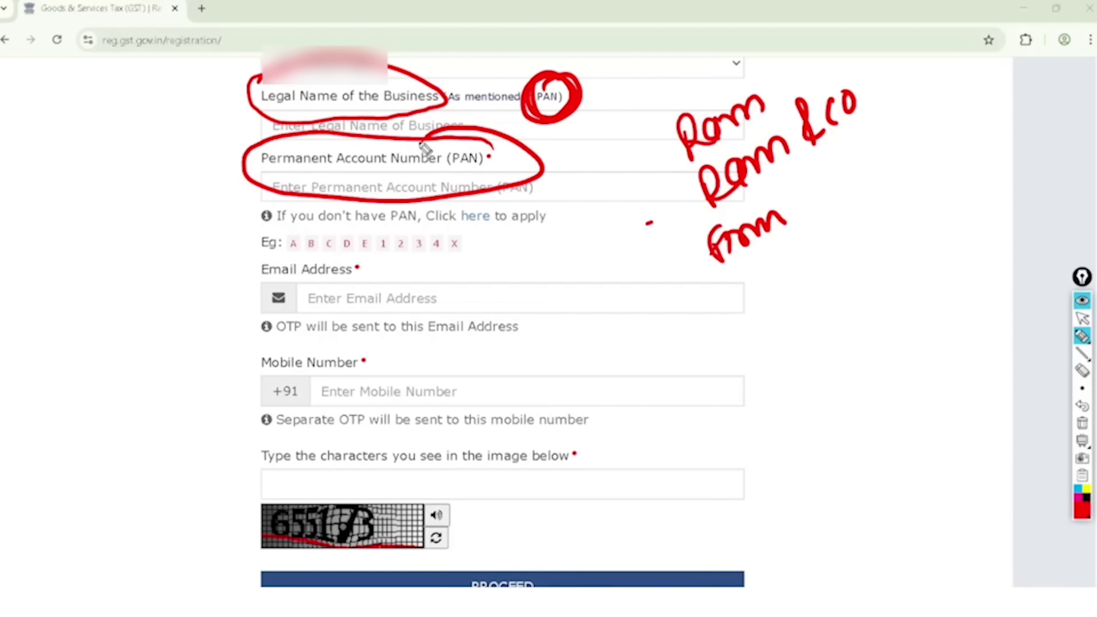
pyautogui.moveTo(218, 290)
pyautogui.mouseDown()
pyautogui.moveTo(238, 304)
pyautogui.moveTo(311, 222)
pyautogui.mouseUp()
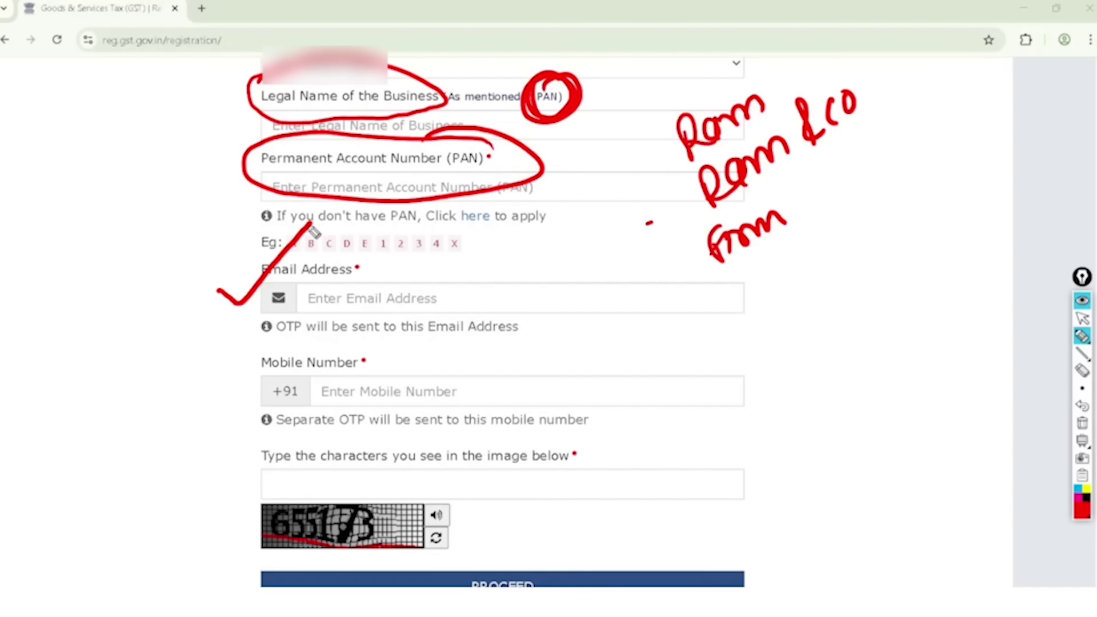
pyautogui.moveTo(203, 388)
pyautogui.mouseDown()
pyautogui.moveTo(229, 399)
pyautogui.moveTo(288, 343)
pyautogui.mouseUp()
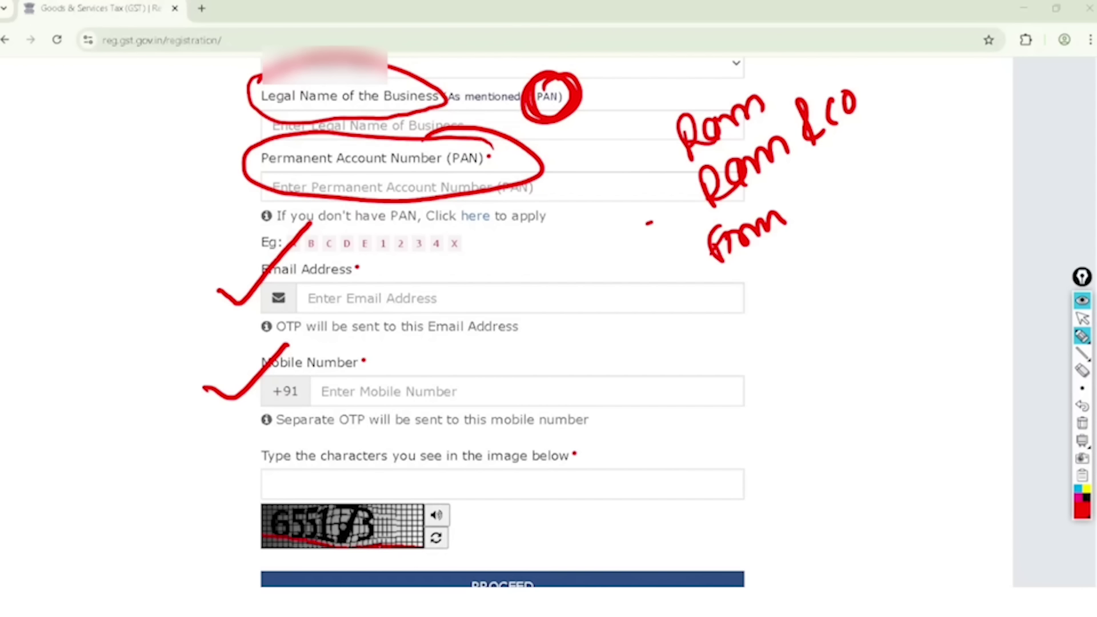
pyautogui.moveTo(378, 299)
pyautogui.mouseDown()
pyautogui.moveTo(385, 306)
pyautogui.moveTo(395, 283)
pyautogui.moveTo(407, 314)
pyautogui.moveTo(416, 289)
pyautogui.moveTo(407, 260)
pyautogui.mouseUp()
pyautogui.moveTo(422, 400)
pyautogui.mouseDown()
pyautogui.moveTo(458, 381)
pyautogui.moveTo(472, 349)
pyautogui.moveTo(473, 385)
pyautogui.moveTo(493, 378)
pyautogui.mouseUp()
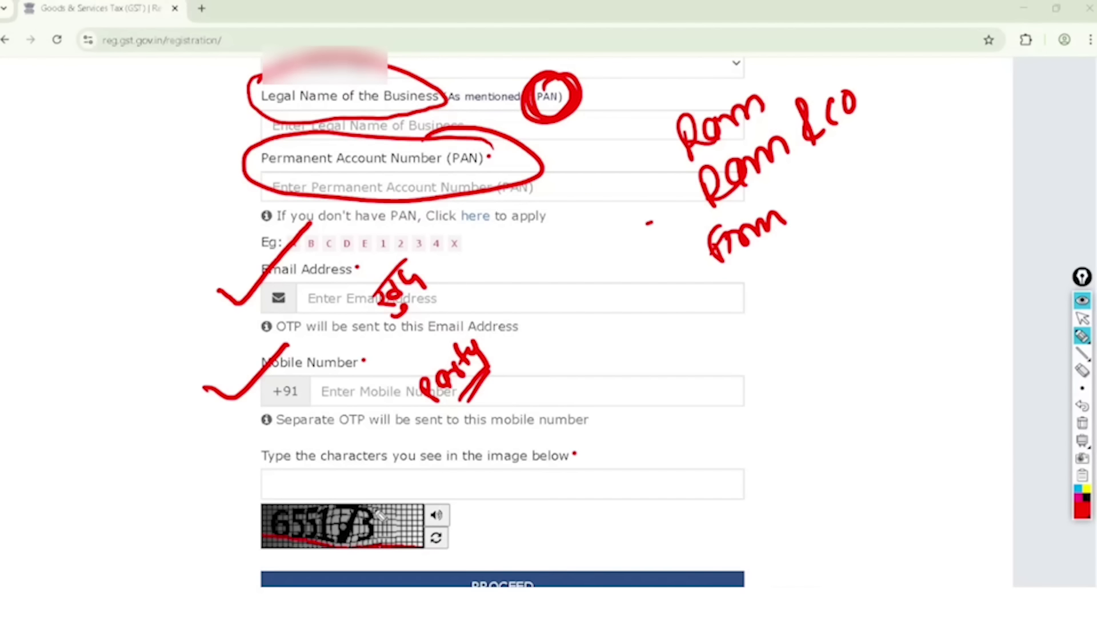
# - Mark the captcha image and its entry field, circle Proceed, and add further red pen marks over the form
pyautogui.moveTo(308, 483)
pyautogui.mouseDown()
pyautogui.moveTo(366, 559)
pyautogui.moveTo(307, 510)
pyautogui.mouseUp()
pyautogui.moveTo(216, 477); pyautogui.dragTo(320, 395)
pyautogui.moveTo(529, 547)
pyautogui.mouseDown()
pyautogui.moveTo(517, 534)
pyautogui.moveTo(566, 570)
pyautogui.moveTo(433, 583)
pyautogui.moveTo(515, 535)
pyautogui.mouseUp()
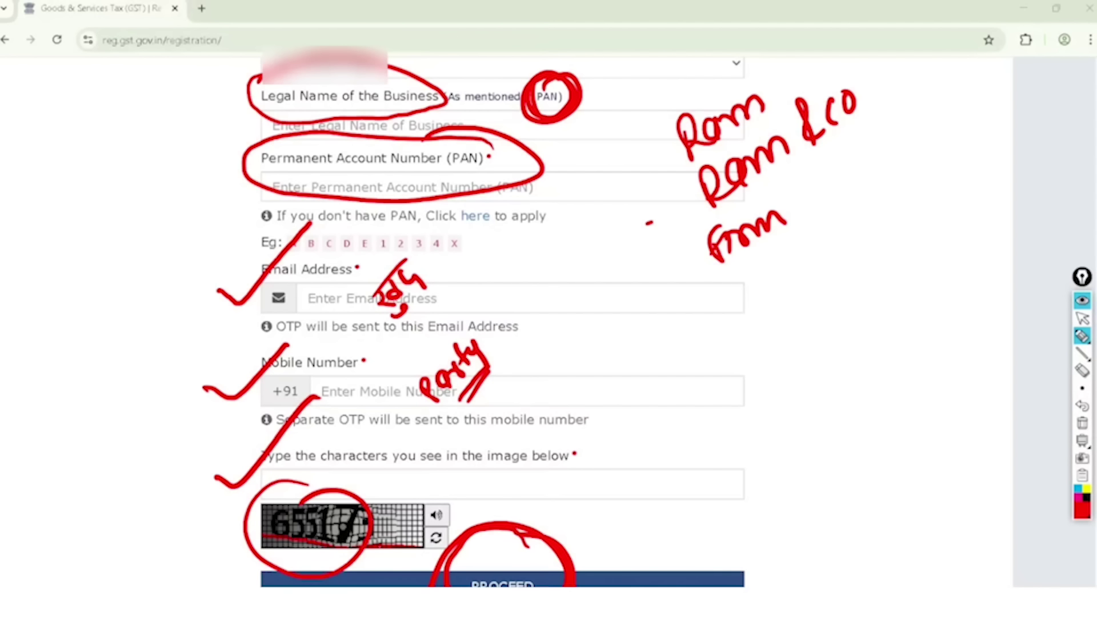
pyautogui.moveTo(555, 385); pyautogui.dragTo(690, 310)
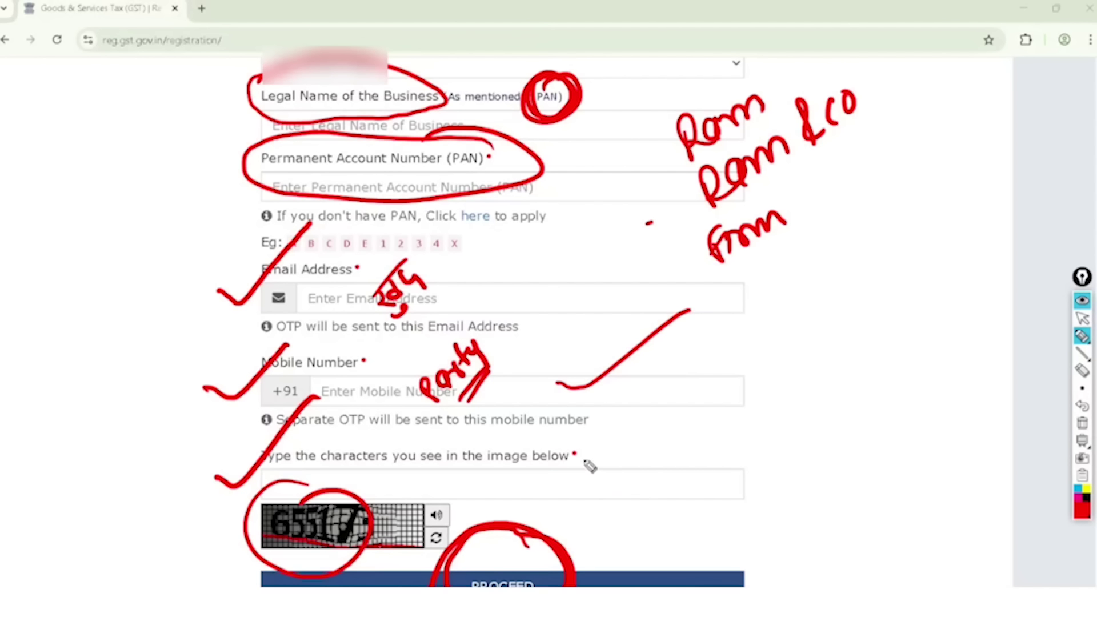
pyautogui.moveTo(583, 454); pyautogui.dragTo(709, 408)
pyautogui.moveTo(674, 370)
pyautogui.mouseDown()
pyautogui.moveTo(730, 342)
pyautogui.moveTo(728, 351)
pyautogui.mouseUp()
pyautogui.moveTo(765, 298)
pyautogui.mouseDown()
pyautogui.moveTo(772, 320)
pyautogui.moveTo(760, 321)
pyautogui.moveTo(760, 298)
pyautogui.mouseUp()
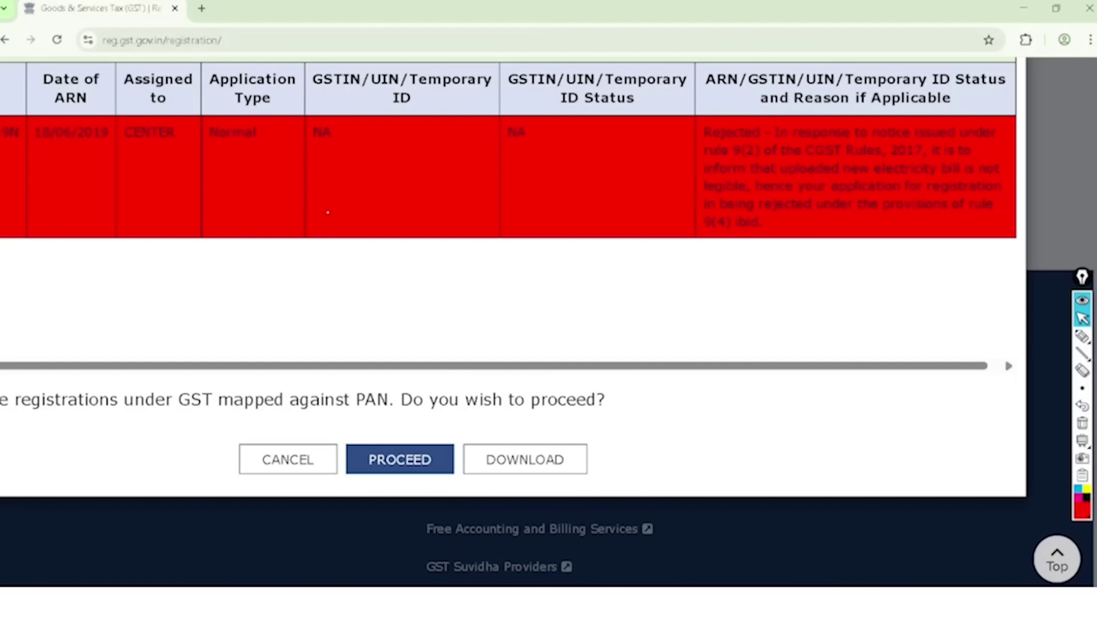
# - Mark the Date of ARN, Assigned to and status reason columns of the existing PAN registration record in red
pyautogui.click(1081, 336)
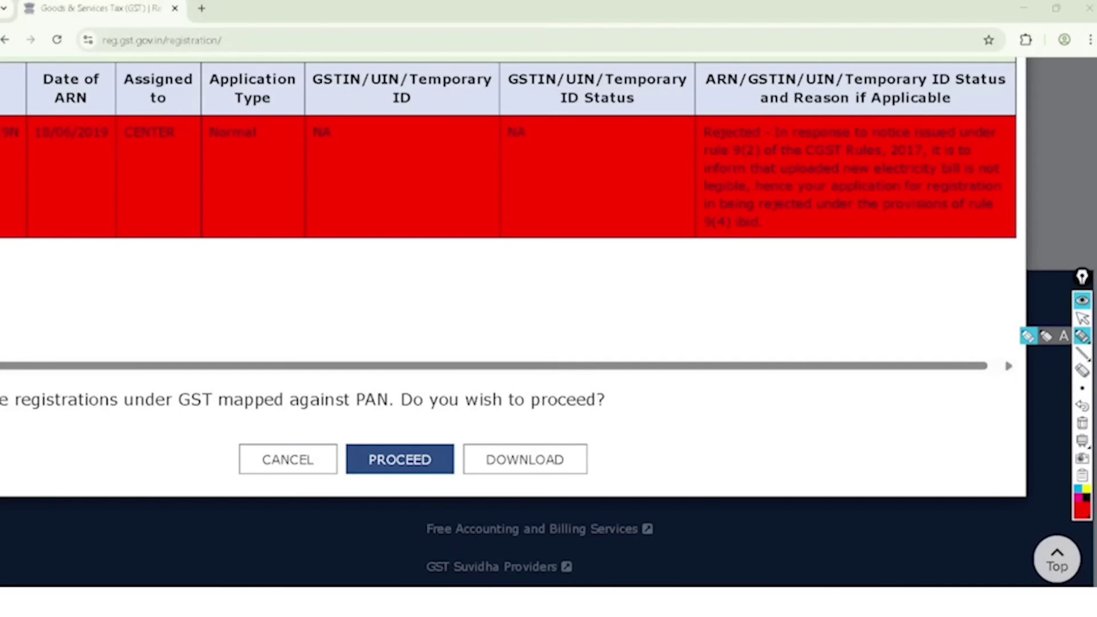
pyautogui.moveTo(41, 360); pyautogui.dragTo(50, 167)
pyautogui.moveTo(43, 74)
pyautogui.mouseDown()
pyautogui.moveTo(117, 173)
pyautogui.moveTo(32, 89)
pyautogui.moveTo(127, 152)
pyautogui.moveTo(128, 127)
pyautogui.mouseUp()
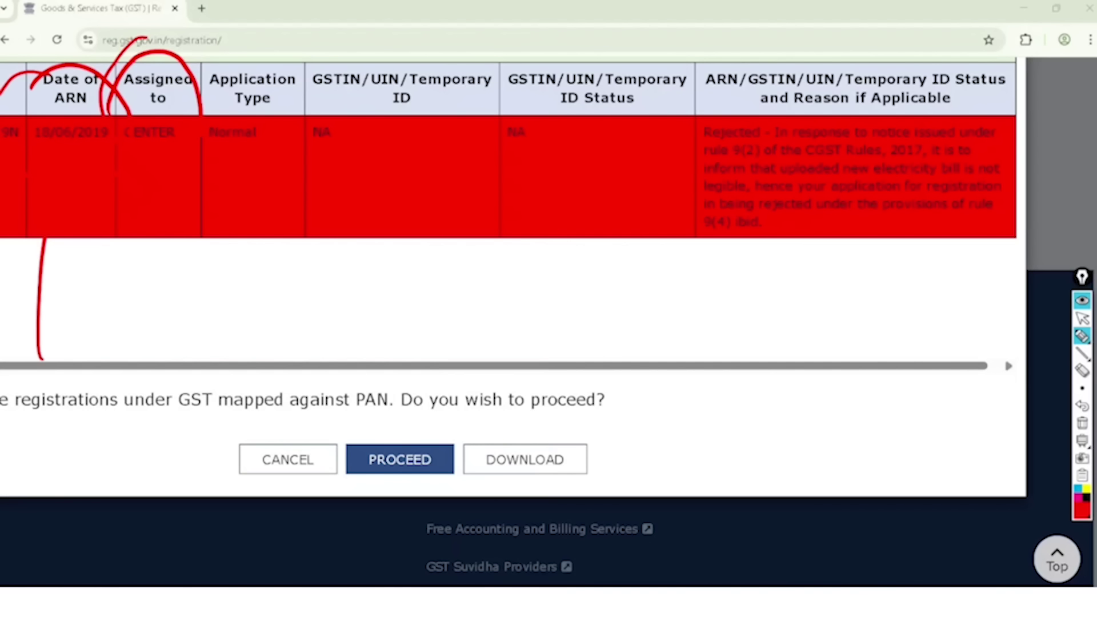
pyautogui.moveTo(766, 106)
pyautogui.mouseDown()
pyautogui.moveTo(708, 106)
pyautogui.moveTo(768, 114)
pyautogui.moveTo(779, 129)
pyautogui.moveTo(748, 169)
pyautogui.mouseUp()
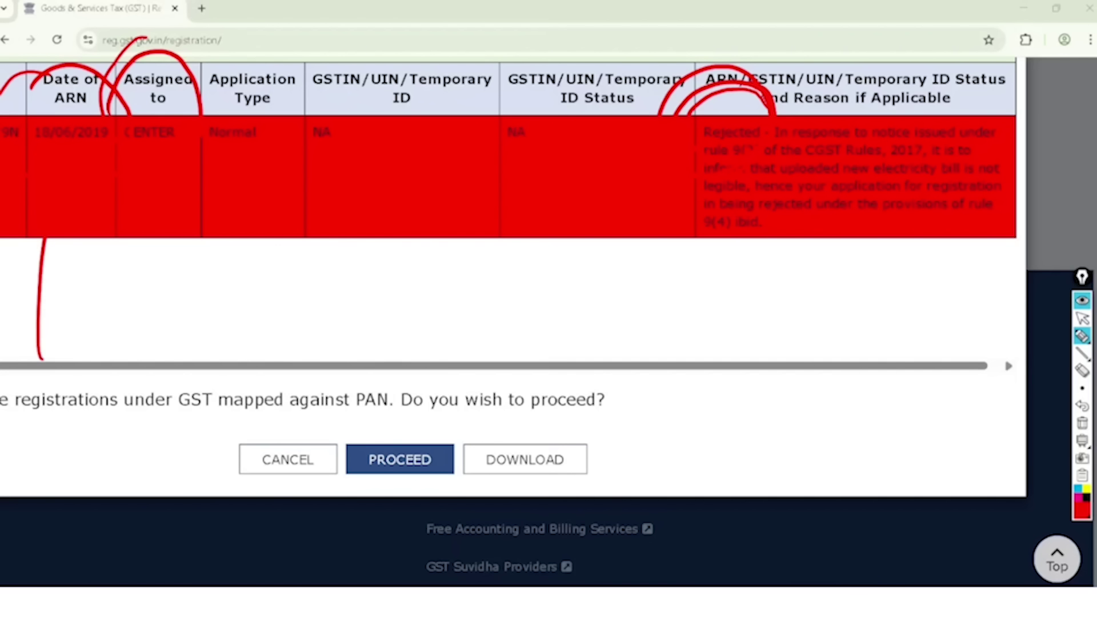
# - Circle PAN in the confirmation question, mark the choices below it in red, and clear all annotations
pyautogui.moveTo(264, 437)
pyautogui.mouseDown()
pyautogui.moveTo(330, 366)
pyautogui.moveTo(343, 389)
pyautogui.moveTo(400, 349)
pyautogui.moveTo(340, 425)
pyautogui.moveTo(408, 354)
pyautogui.mouseUp()
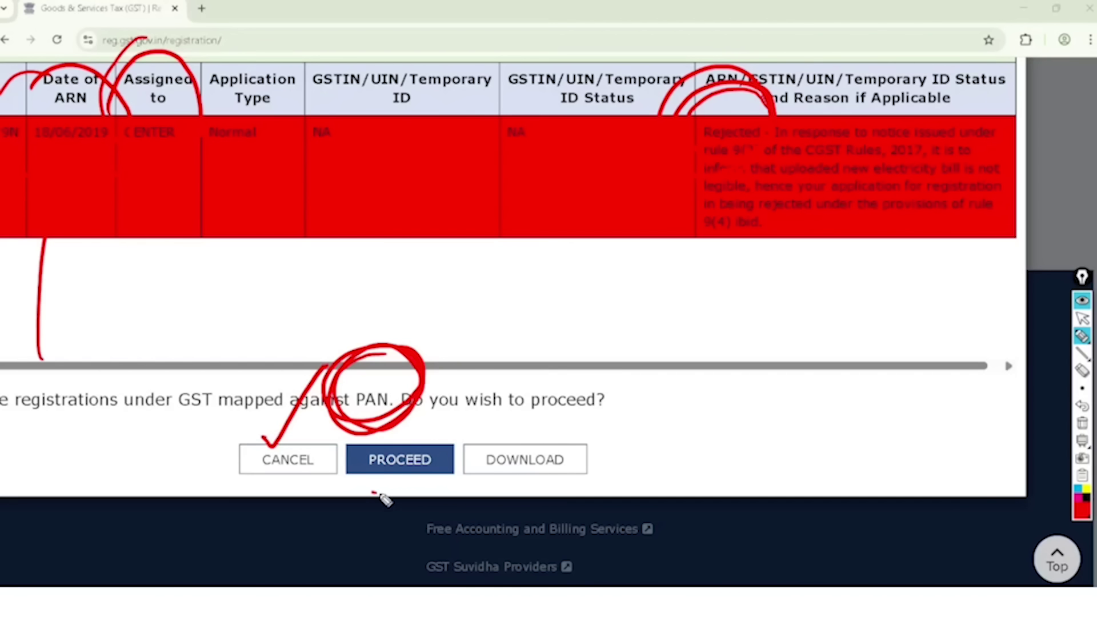
pyautogui.moveTo(371, 489); pyautogui.dragTo(420, 469)
pyautogui.moveTo(571, 409)
pyautogui.mouseDown()
pyautogui.moveTo(506, 411)
pyautogui.moveTo(458, 457)
pyautogui.moveTo(526, 422)
pyautogui.mouseUp()
pyautogui.click(1082, 319)
pyautogui.click(1082, 423)
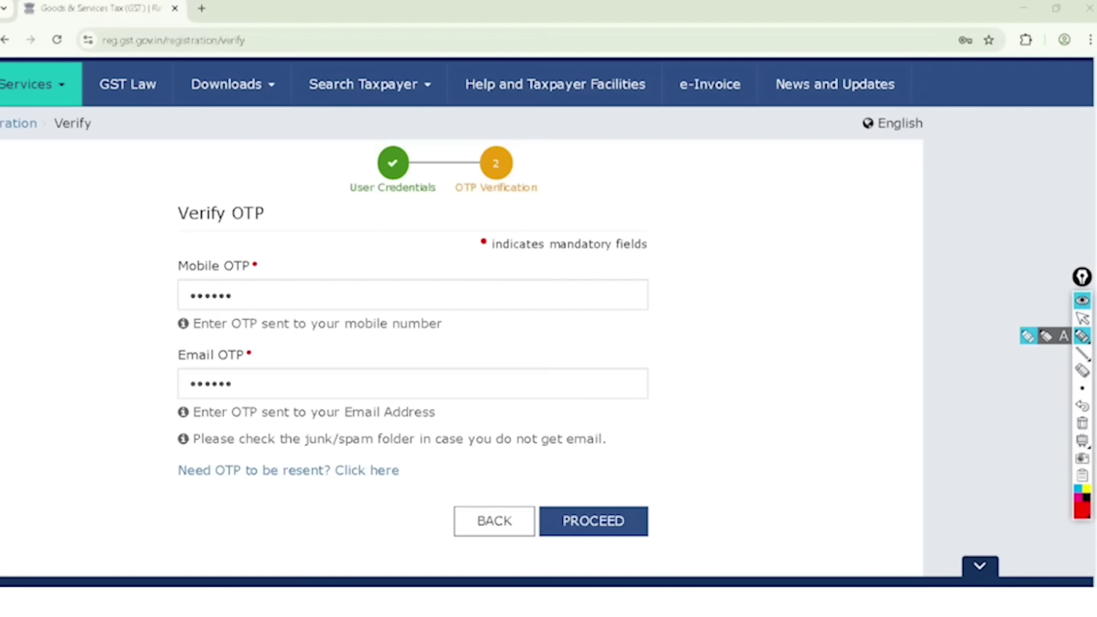
# - Circle the Mobile OTP field, Email OTP field and Proceed in red, and submit the OTPs
pyautogui.moveTo(210, 222)
pyautogui.mouseDown()
pyautogui.moveTo(250, 327)
pyautogui.moveTo(184, 232)
pyautogui.mouseUp()
pyautogui.moveTo(220, 320)
pyautogui.mouseDown()
pyautogui.moveTo(144, 395)
pyautogui.moveTo(178, 325)
pyautogui.mouseUp()
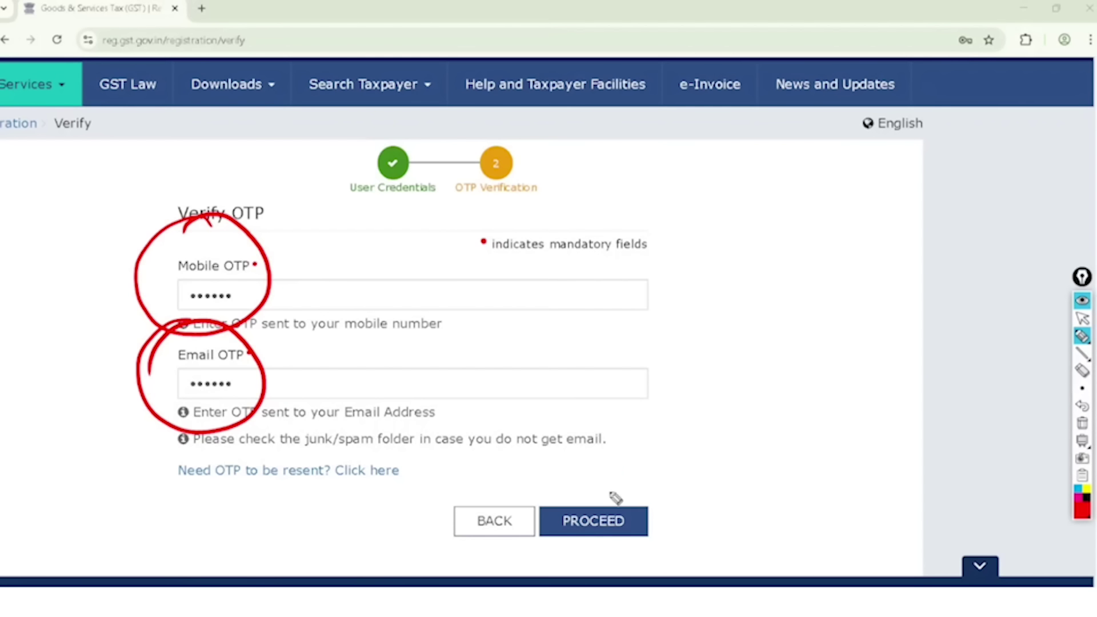
pyautogui.moveTo(620, 467)
pyautogui.mouseDown()
pyautogui.moveTo(581, 570)
pyautogui.moveTo(565, 478)
pyautogui.mouseUp()
pyautogui.hotkey('ctrl', 'shift', '2')
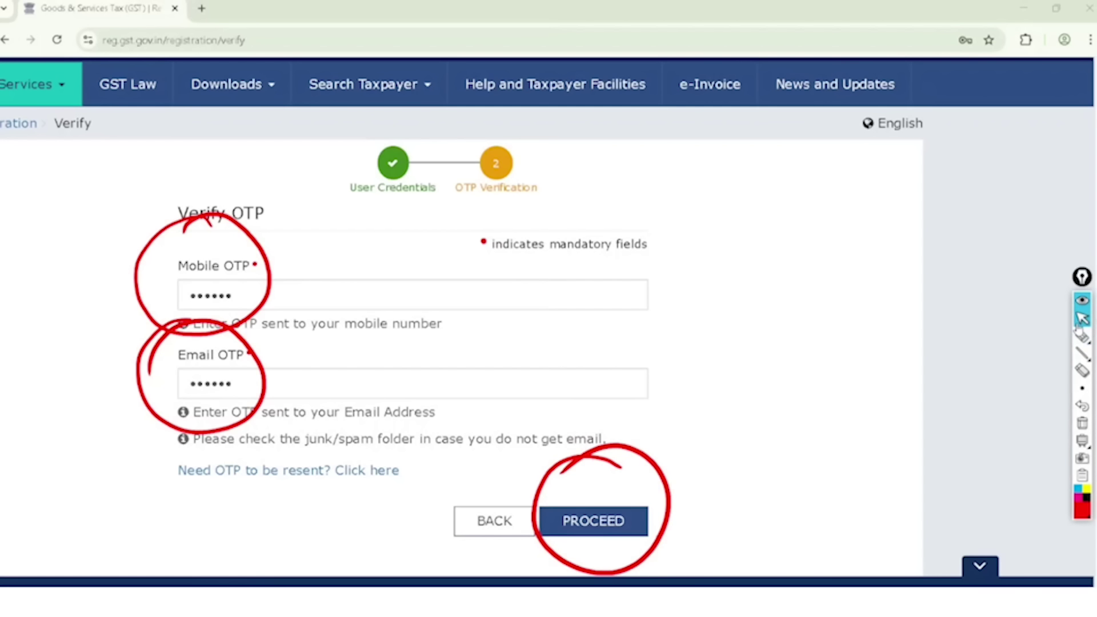
pyautogui.hotkey('ctrl', 'shift', '7')
pyautogui.click(594, 520)
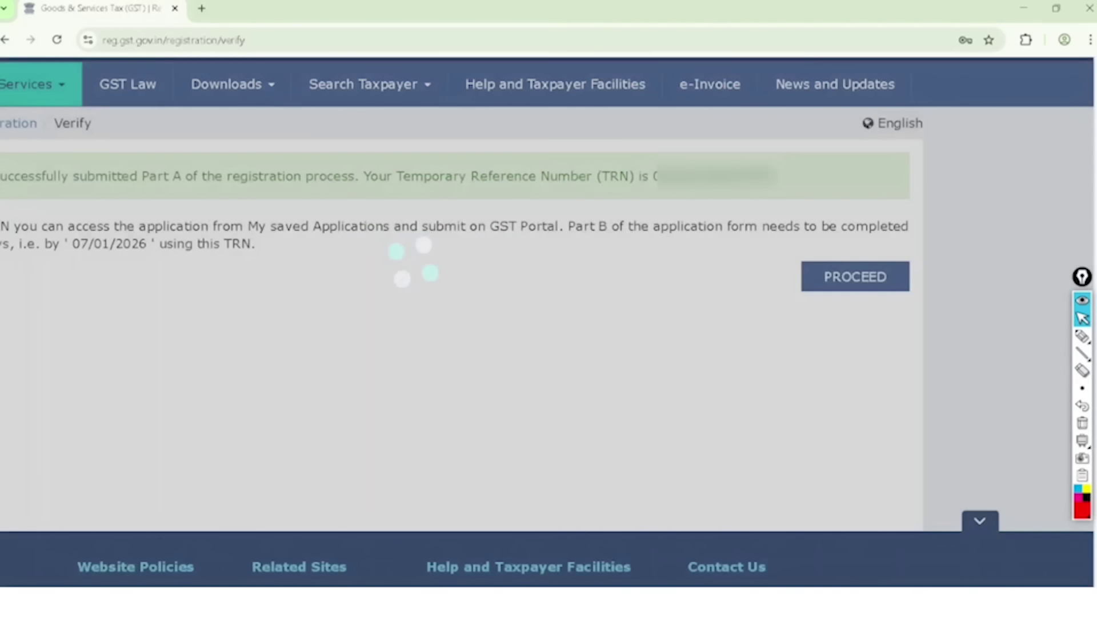
# - Circle the Temporary Reference Number (TRN) text in the success message and mark the number itself with the red pen
pyautogui.hscroll(-2, 549, 322)
pyautogui.hscroll(-1, 548, 322)
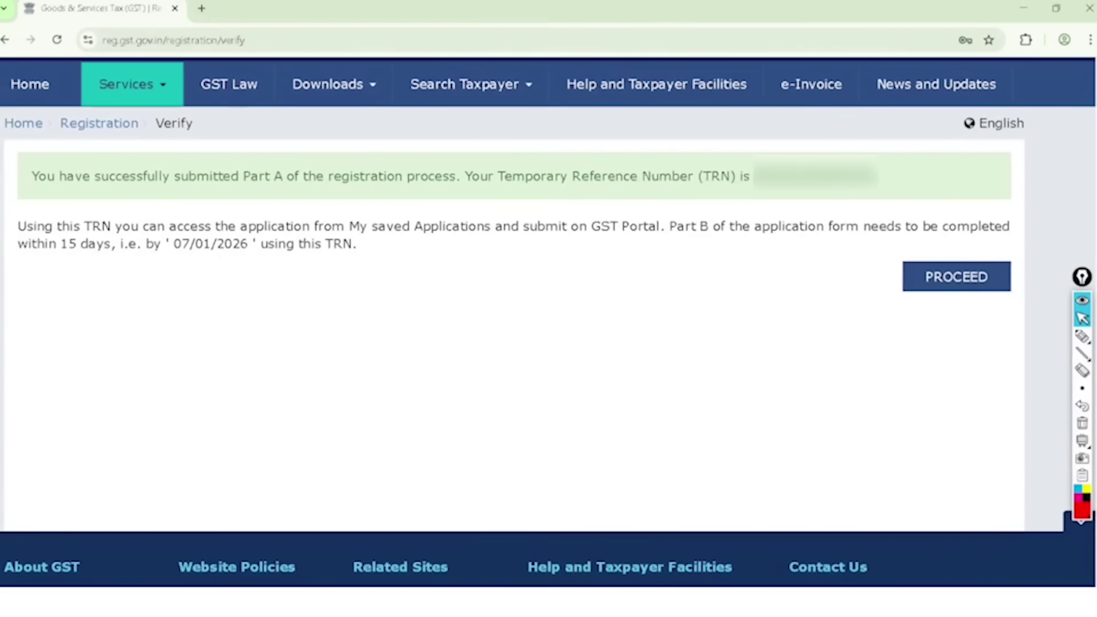
pyautogui.click(1082, 336)
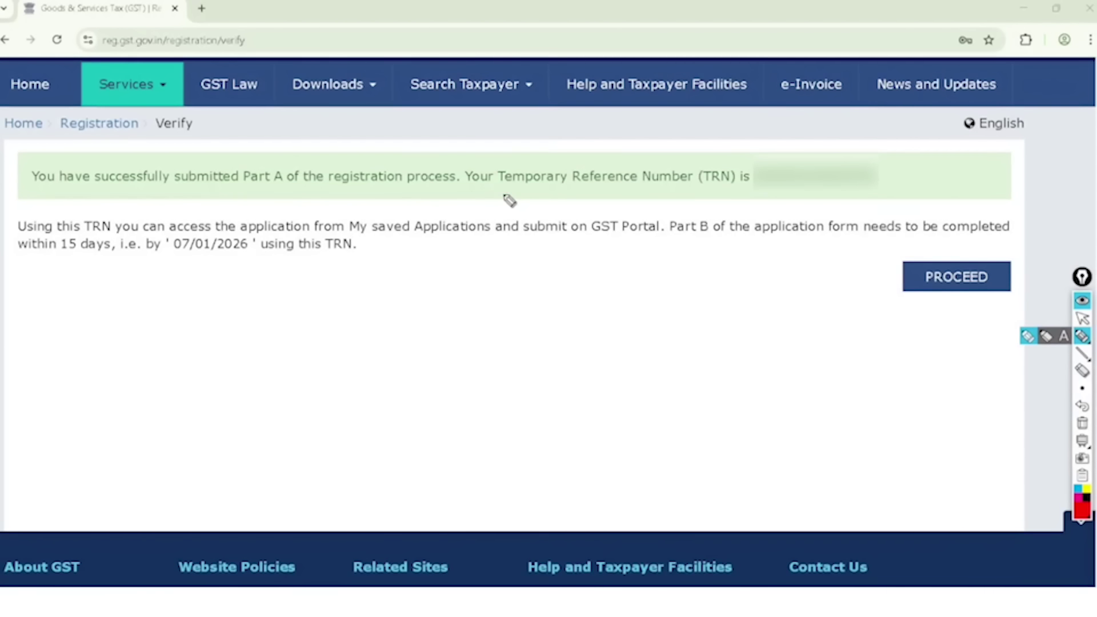
pyautogui.moveTo(503, 192)
pyautogui.mouseDown()
pyautogui.moveTo(832, 203)
pyautogui.moveTo(829, 148)
pyautogui.moveTo(544, 150)
pyautogui.moveTo(503, 196)
pyautogui.mouseUp()
pyautogui.moveTo(758, 161)
pyautogui.mouseDown()
pyautogui.moveTo(749, 176)
pyautogui.moveTo(766, 196)
pyautogui.moveTo(787, 150)
pyautogui.moveTo(767, 164)
pyautogui.moveTo(791, 171)
pyautogui.moveTo(778, 160)
pyautogui.mouseUp()
pyautogui.moveTo(830, 193)
pyautogui.mouseDown()
pyautogui.moveTo(800, 200)
pyautogui.moveTo(852, 182)
pyautogui.moveTo(800, 192)
pyautogui.moveTo(839, 199)
pyautogui.mouseUp()
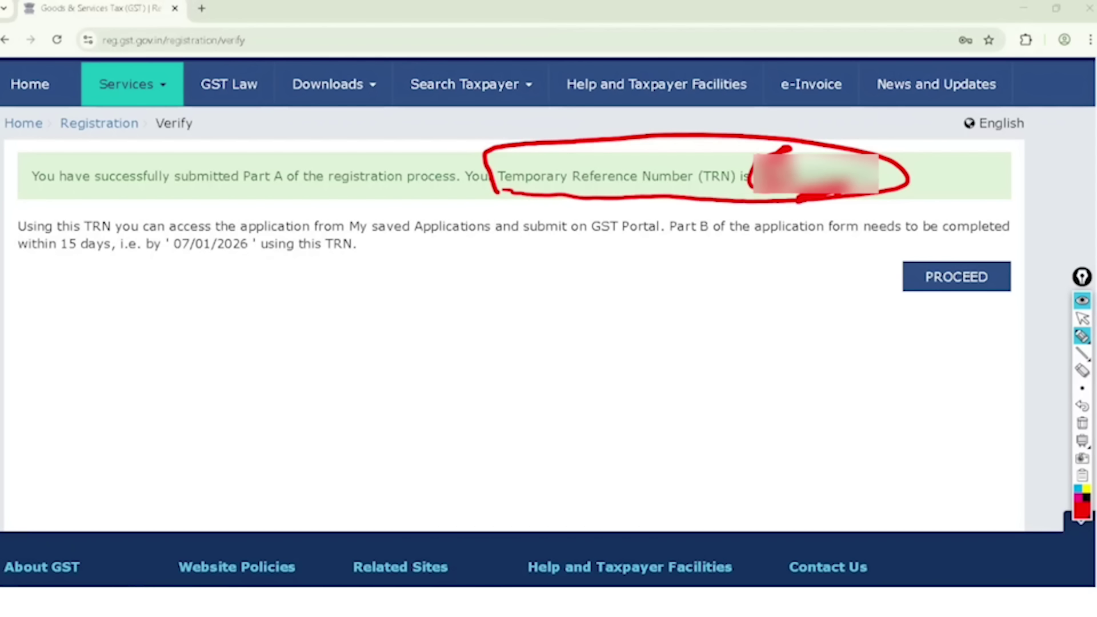
# - Circle the 15 days limit, underline its date, handwrite Mob and Email notes in red, and clear all annotations
pyautogui.moveTo(68, 194)
pyautogui.mouseDown()
pyautogui.moveTo(97, 275)
pyautogui.moveTo(117, 229)
pyautogui.moveTo(80, 200)
pyautogui.moveTo(62, 214)
pyautogui.mouseUp()
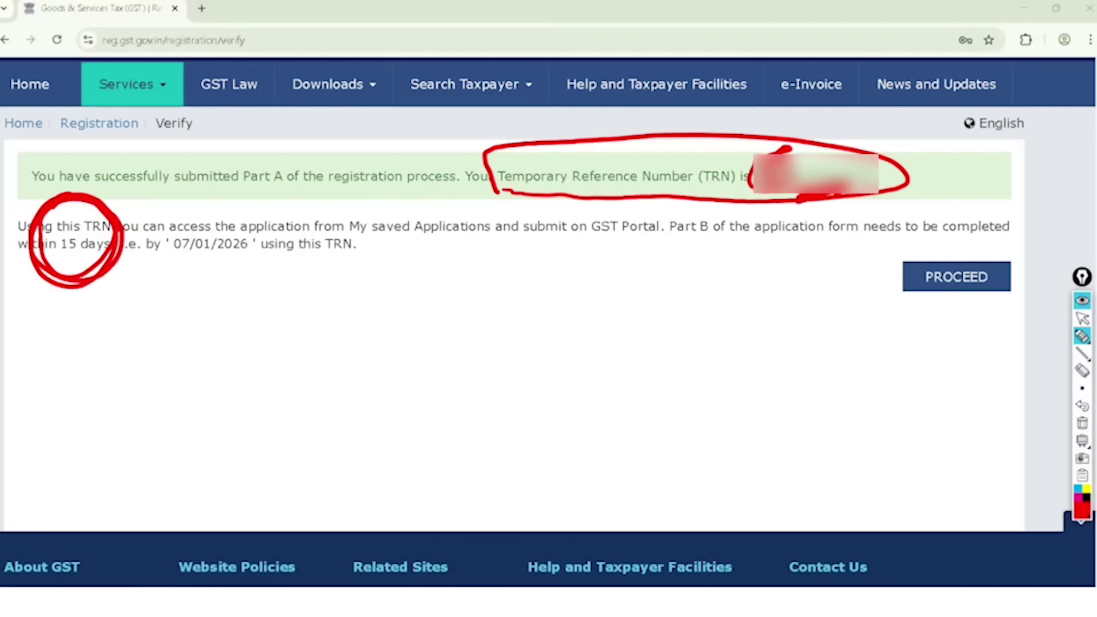
pyautogui.moveTo(165, 273); pyautogui.dragTo(350, 299)
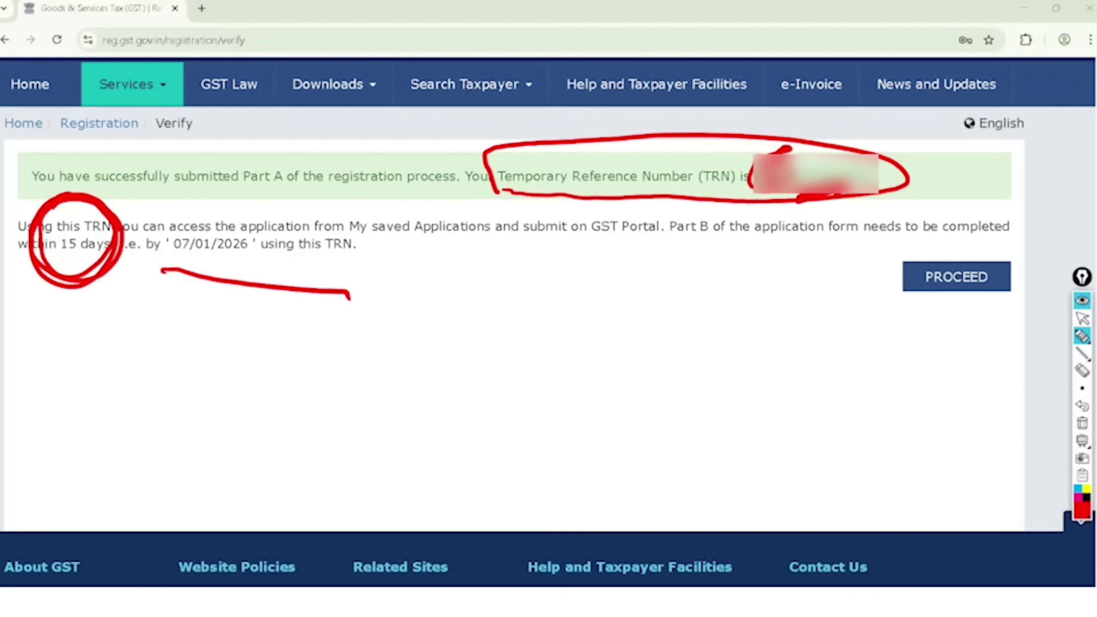
pyautogui.moveTo(578, 426); pyautogui.dragTo(576, 432)
pyautogui.click(797, 470)
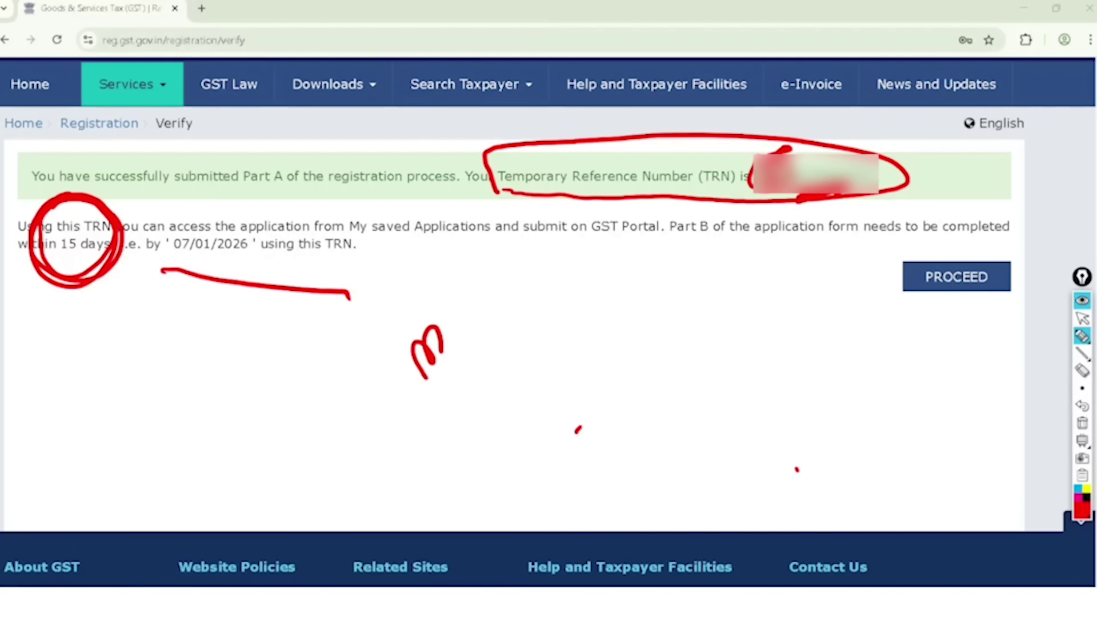
pyautogui.moveTo(440, 320)
pyautogui.mouseDown()
pyautogui.moveTo(448, 289)
pyautogui.moveTo(465, 392)
pyautogui.moveTo(515, 313)
pyautogui.moveTo(516, 362)
pyautogui.moveTo(537, 342)
pyautogui.mouseUp()
pyautogui.click(1082, 318)
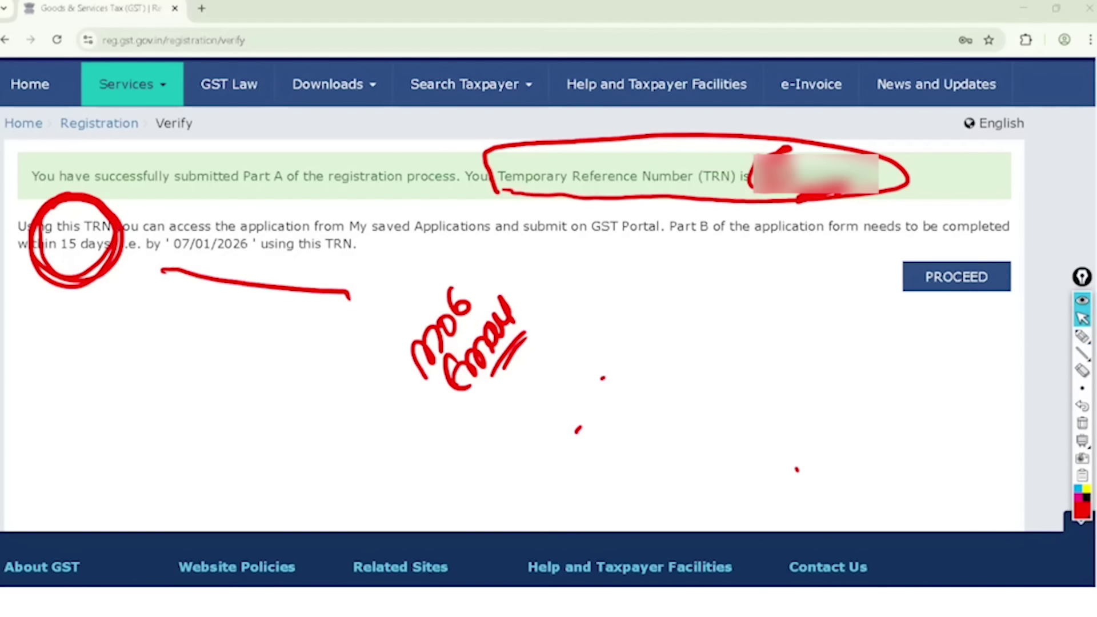
pyautogui.click(1081, 424)
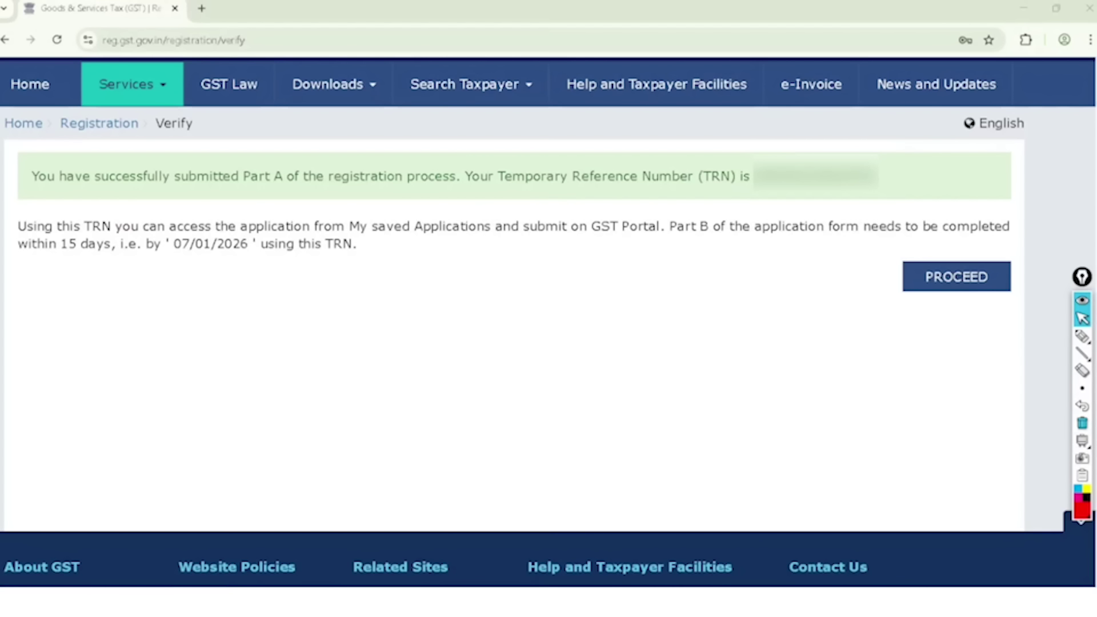
# - Highlight the Temporary Reference Number in the success message, clear the selection, and proceed to the registration page
pyautogui.doubleClick(809, 178)
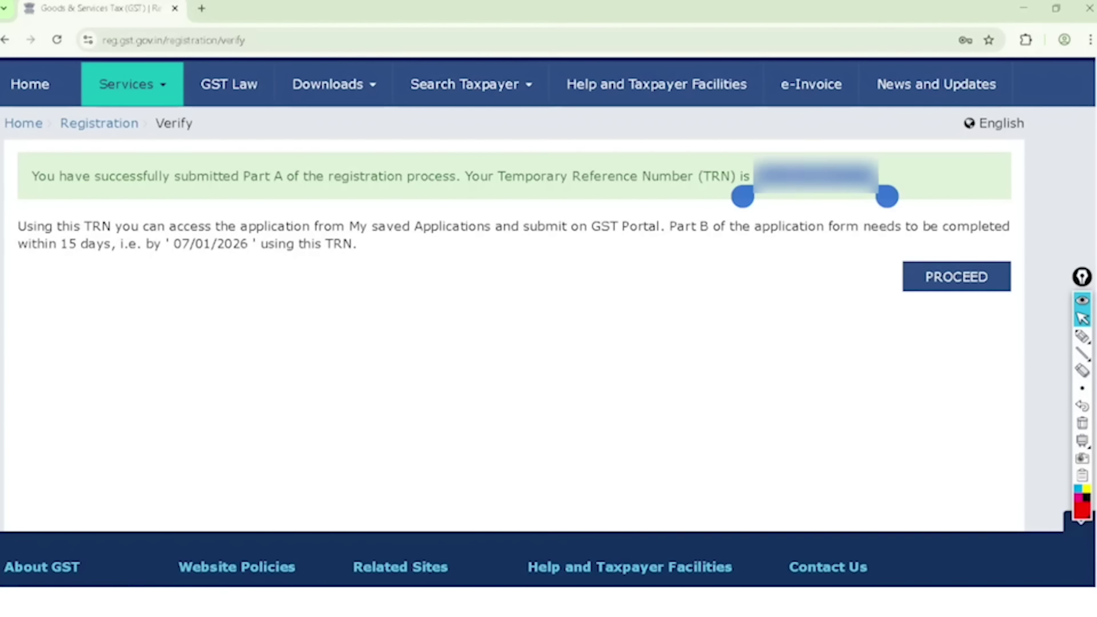
pyautogui.click(799, 145)
pyautogui.click(956, 277)
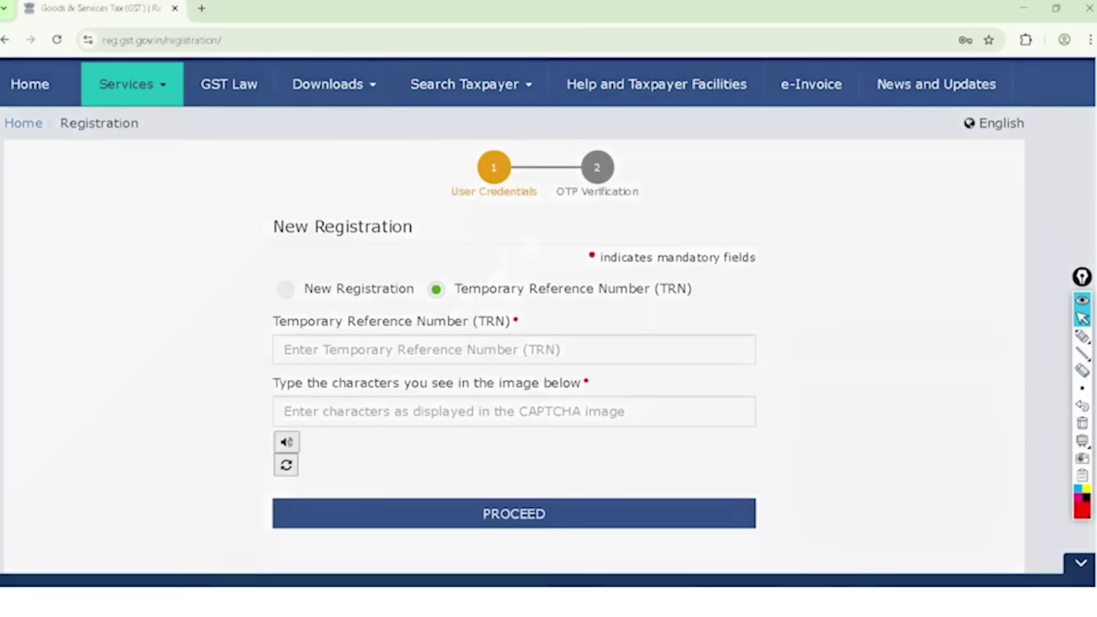
# - Switch the registration form to New Registration and back to Temporary Reference Number (TRN)
pyautogui.scroll(-1, 548, 320)
pyautogui.click(1081, 336)
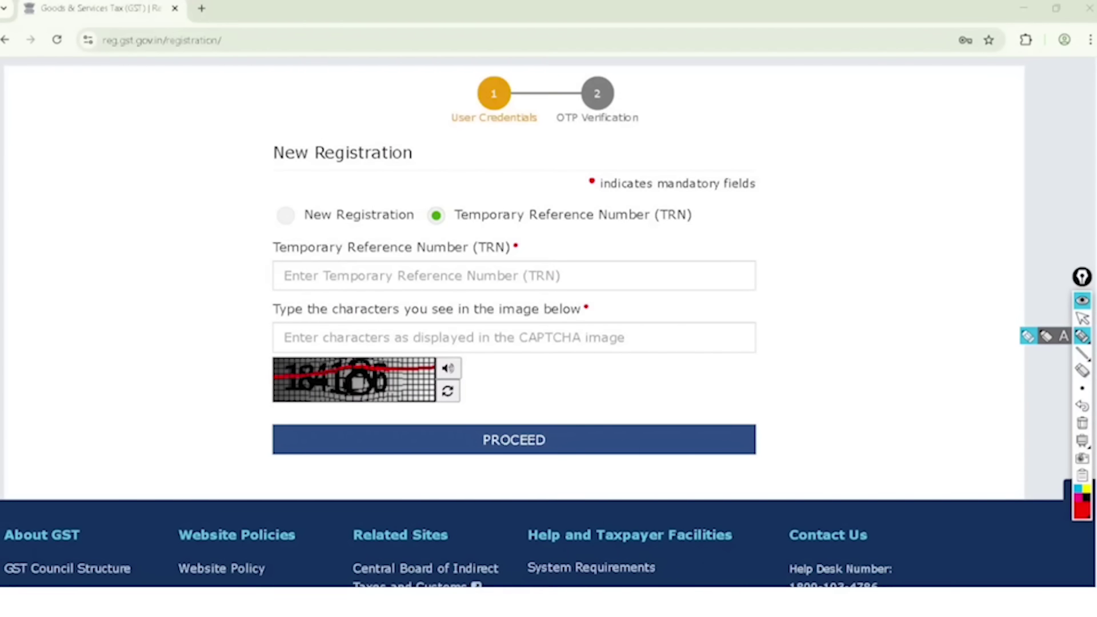
pyautogui.click(1081, 318)
pyautogui.click(286, 215)
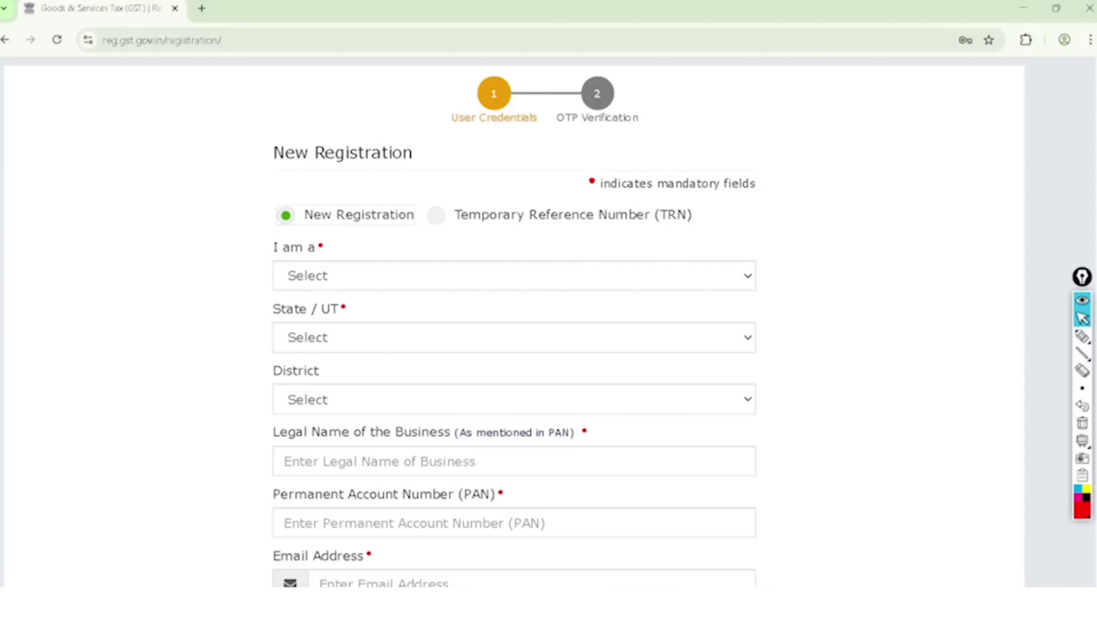
pyautogui.click(436, 215)
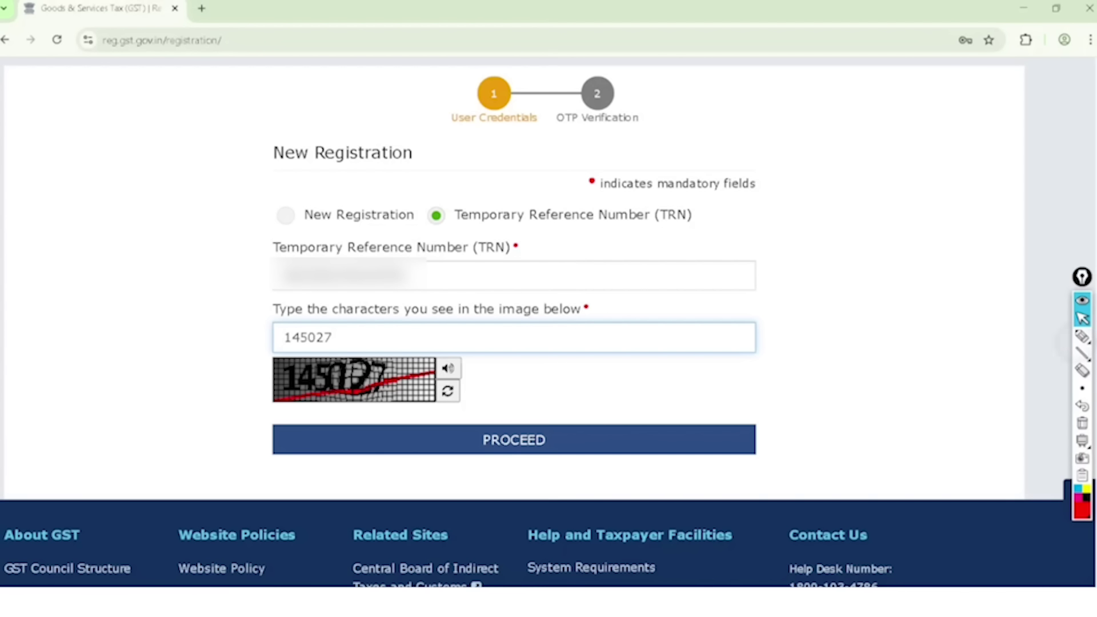
# - Circle the TRN field and captcha entry in red, add a tick beside them, and circle Proceed
pyautogui.click(1082, 337)
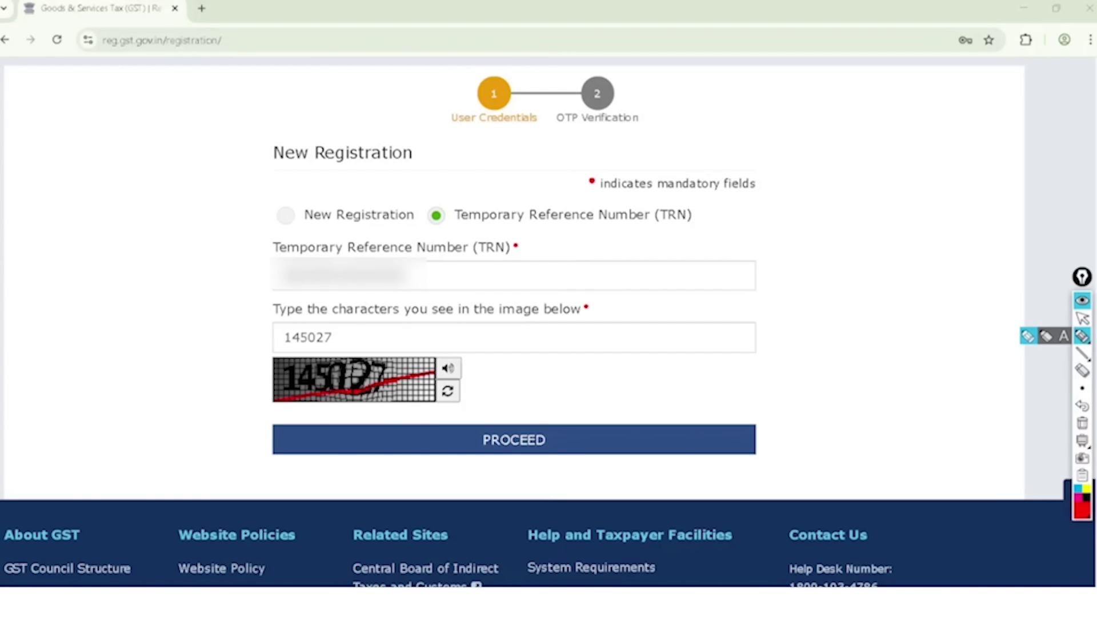
pyautogui.moveTo(328, 234)
pyautogui.mouseDown()
pyautogui.moveTo(308, 298)
pyautogui.moveTo(318, 233)
pyautogui.moveTo(300, 236)
pyautogui.mouseUp()
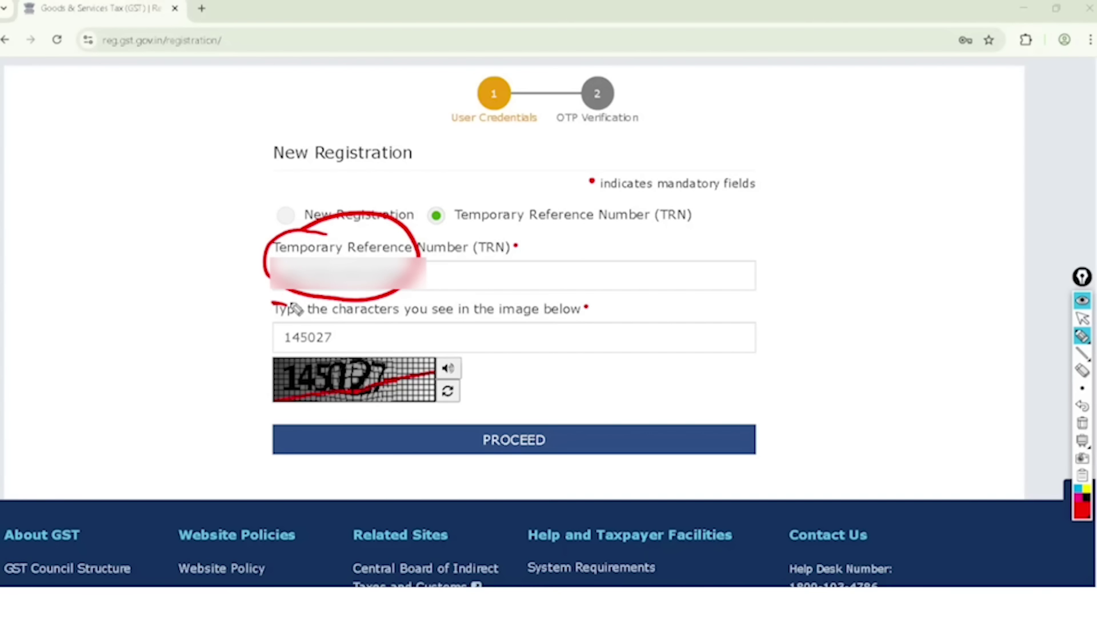
pyautogui.moveTo(297, 310)
pyautogui.mouseDown()
pyautogui.moveTo(338, 323)
pyautogui.moveTo(303, 318)
pyautogui.mouseUp()
pyautogui.moveTo(415, 351)
pyautogui.mouseDown()
pyautogui.moveTo(440, 345)
pyautogui.moveTo(493, 288)
pyautogui.mouseUp()
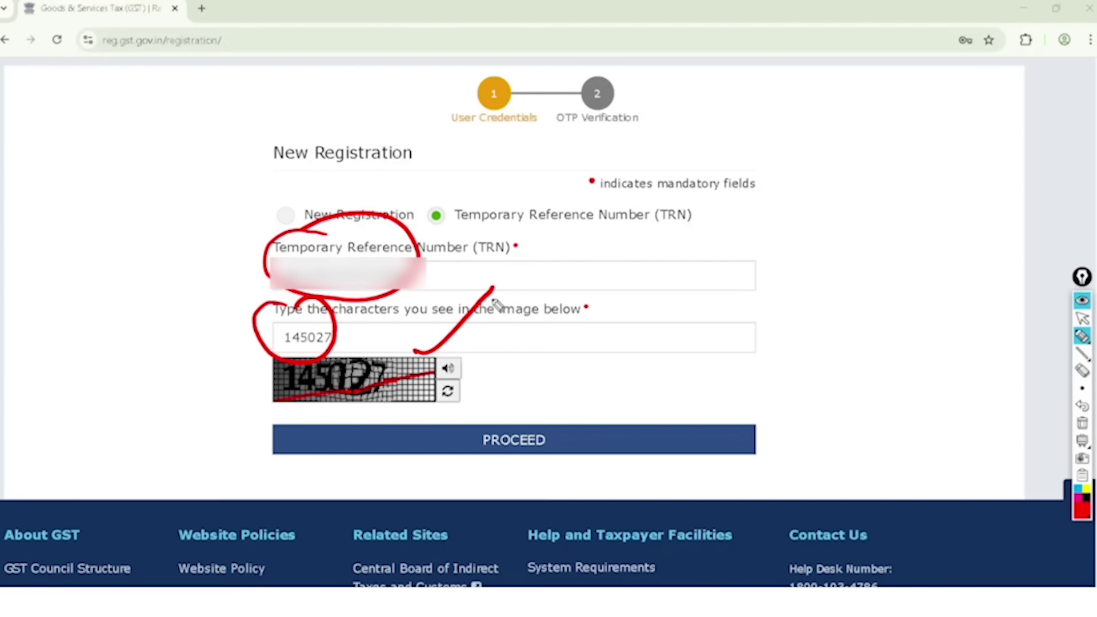
pyautogui.moveTo(543, 395)
pyautogui.mouseDown()
pyautogui.moveTo(473, 466)
pyautogui.moveTo(500, 393)
pyautogui.moveTo(479, 406)
pyautogui.mouseUp()
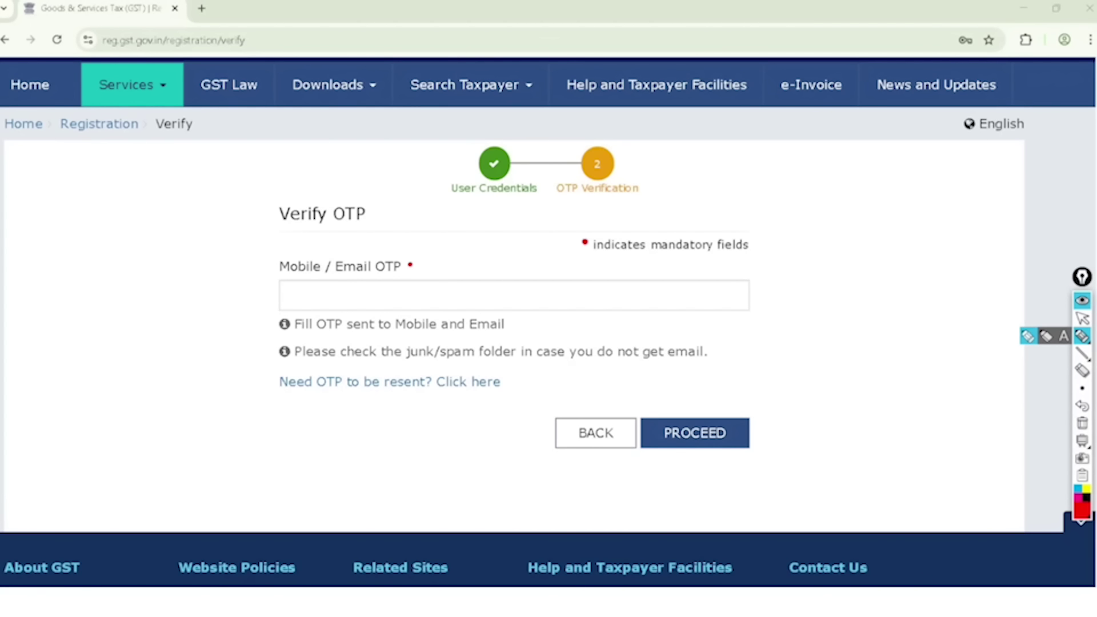
# - Tick Mobile, Email and the OTP entry field in red, and circle Proceed on the Verify OTP page
pyautogui.moveTo(282, 255)
pyautogui.mouseDown()
pyautogui.moveTo(291, 260)
pyautogui.moveTo(314, 234)
pyautogui.moveTo(380, 232)
pyautogui.mouseUp()
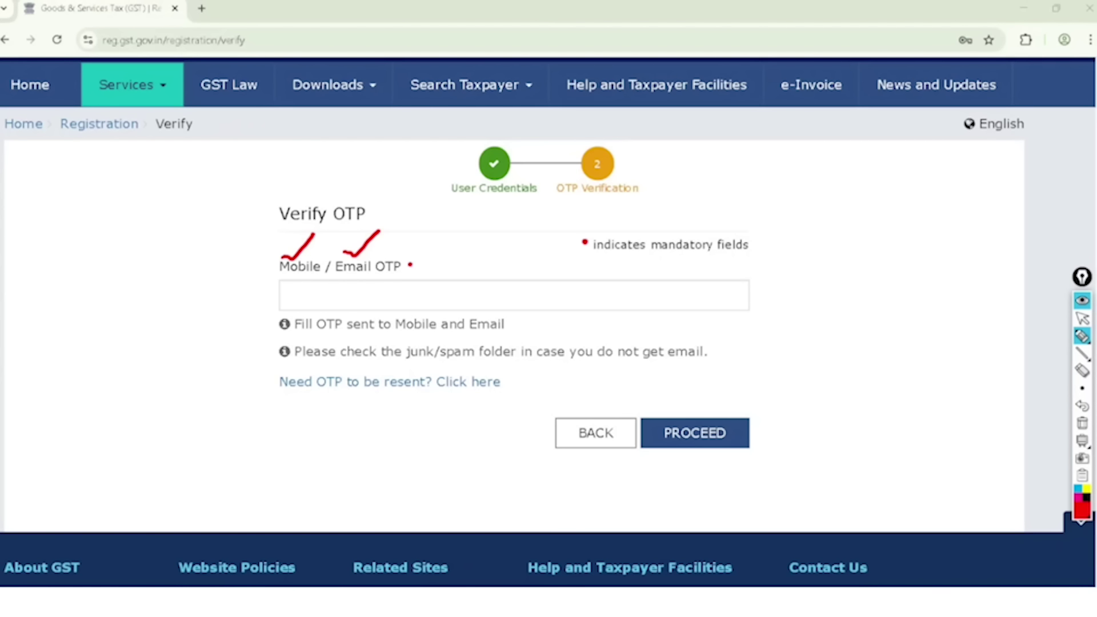
pyautogui.moveTo(437, 292); pyautogui.dragTo(521, 232)
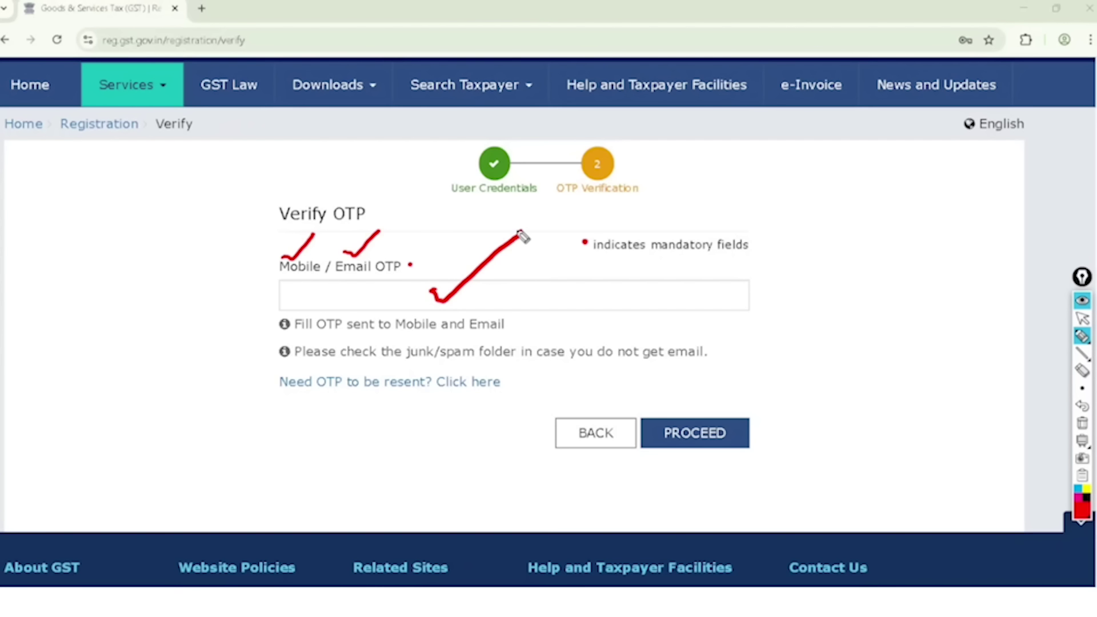
pyautogui.moveTo(724, 394)
pyautogui.mouseDown()
pyautogui.moveTo(671, 383)
pyautogui.moveTo(765, 430)
pyautogui.moveTo(770, 472)
pyautogui.moveTo(680, 396)
pyautogui.mouseUp()
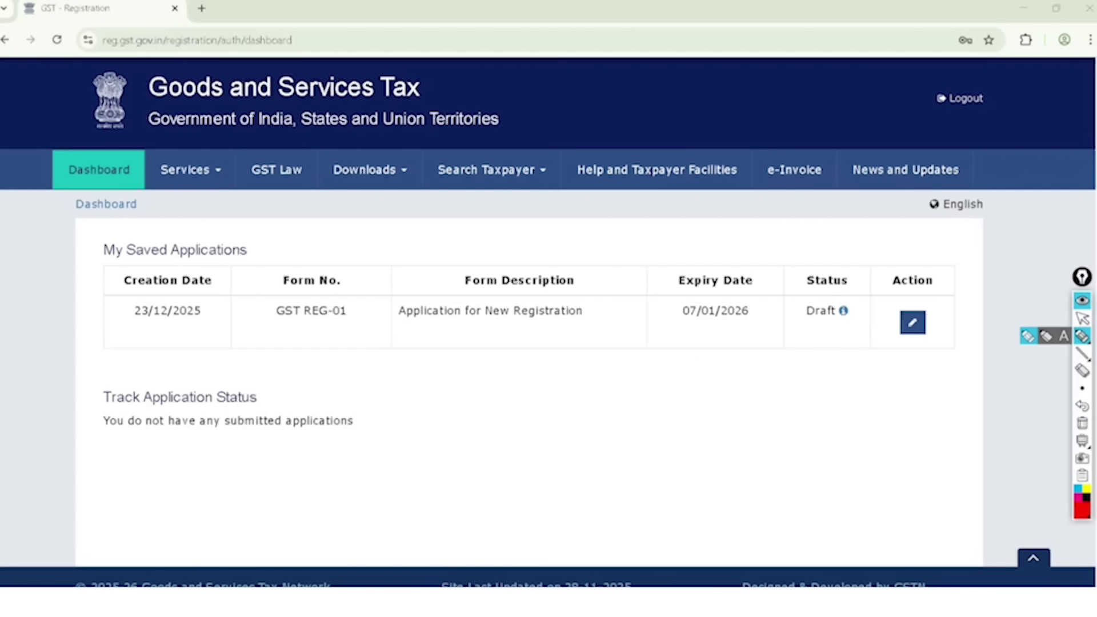
# - Circle each column of the saved GST REG-01 application in red, from Creation Date to Action, and tick its edit icon
pyautogui.moveTo(192, 251)
pyautogui.mouseDown()
pyautogui.moveTo(115, 313)
pyautogui.moveTo(219, 282)
pyautogui.moveTo(179, 370)
pyautogui.moveTo(137, 267)
pyautogui.mouseUp()
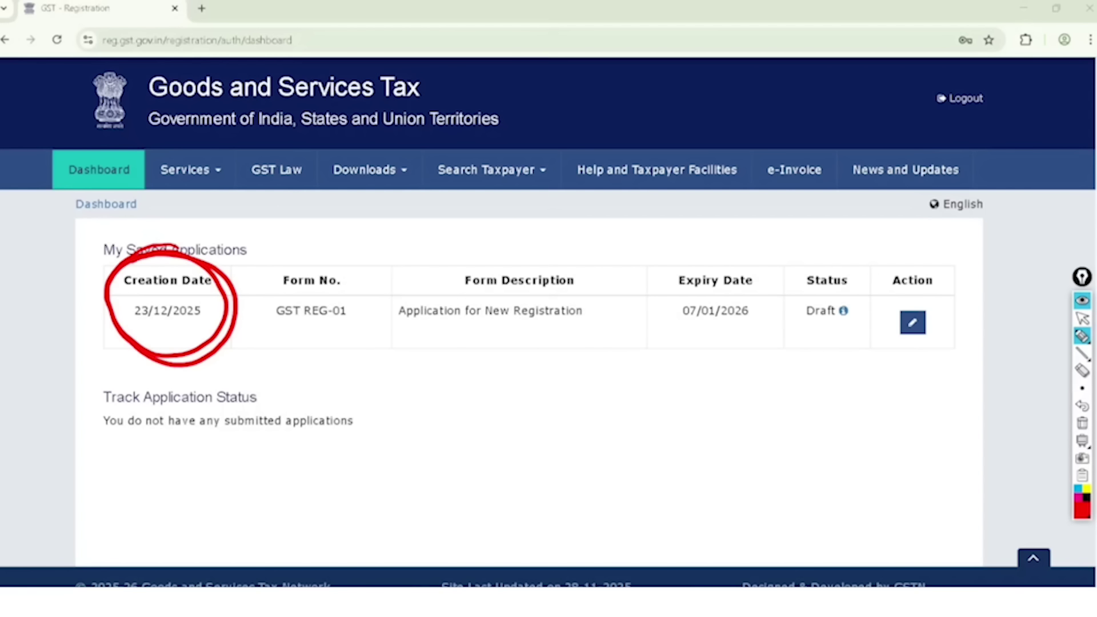
pyautogui.moveTo(322, 220)
pyautogui.mouseDown()
pyautogui.moveTo(252, 257)
pyautogui.moveTo(385, 331)
pyautogui.moveTo(274, 247)
pyautogui.mouseUp()
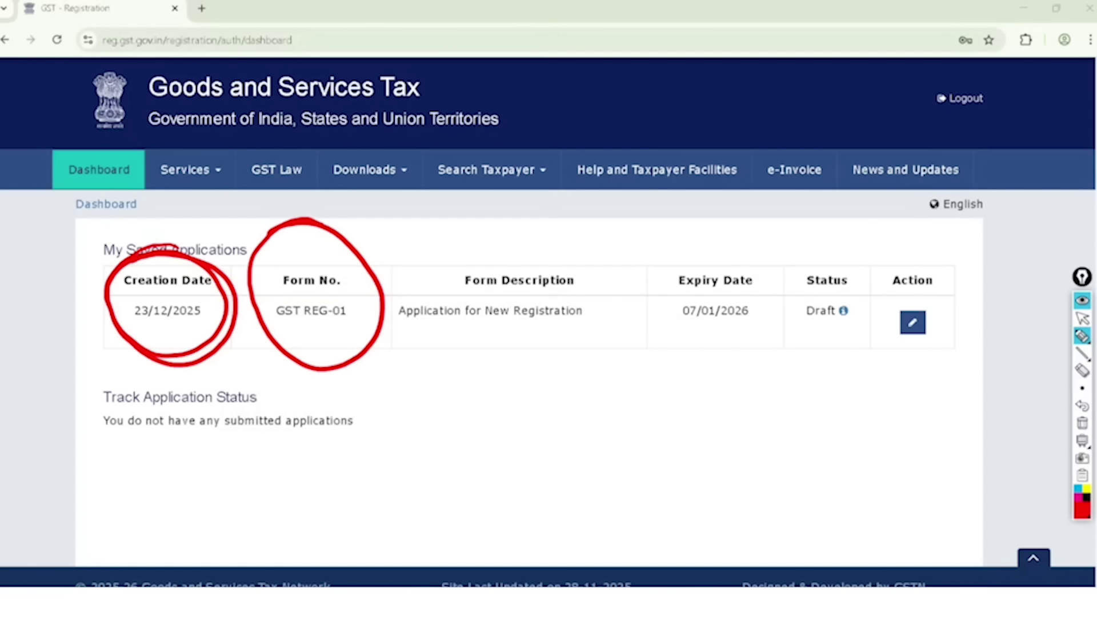
pyautogui.moveTo(400, 331)
pyautogui.mouseDown()
pyautogui.moveTo(497, 332)
pyautogui.moveTo(622, 282)
pyautogui.moveTo(395, 317)
pyautogui.moveTo(409, 340)
pyautogui.mouseUp()
pyautogui.moveTo(736, 247)
pyautogui.mouseDown()
pyautogui.moveTo(705, 358)
pyautogui.moveTo(663, 247)
pyautogui.moveTo(779, 278)
pyautogui.moveTo(683, 251)
pyautogui.mouseUp()
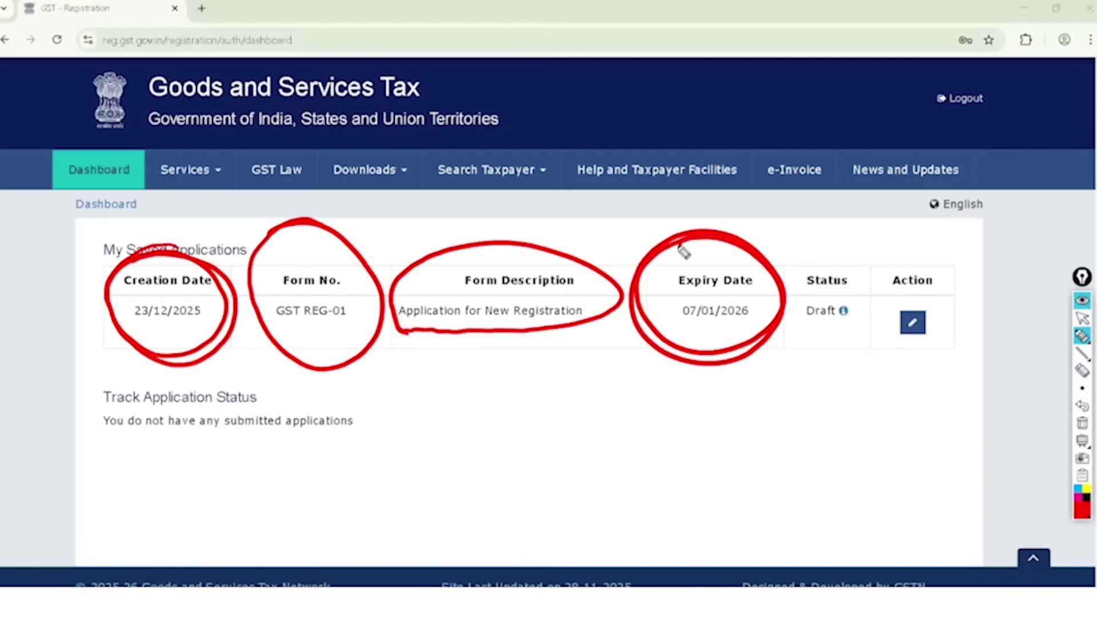
pyautogui.moveTo(836, 241)
pyautogui.mouseDown()
pyautogui.moveTo(787, 304)
pyautogui.moveTo(869, 284)
pyautogui.moveTo(823, 251)
pyautogui.mouseUp()
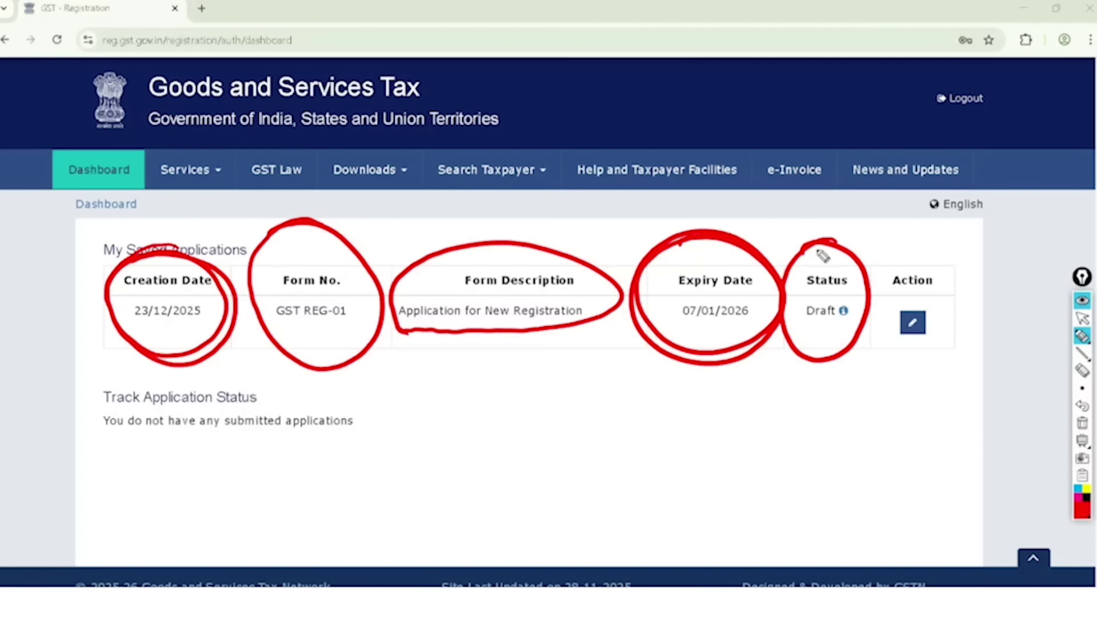
pyautogui.moveTo(944, 257)
pyautogui.mouseDown()
pyautogui.moveTo(883, 261)
pyautogui.moveTo(972, 264)
pyautogui.moveTo(904, 251)
pyautogui.mouseUp()
pyautogui.moveTo(909, 318); pyautogui.dragTo(953, 295)
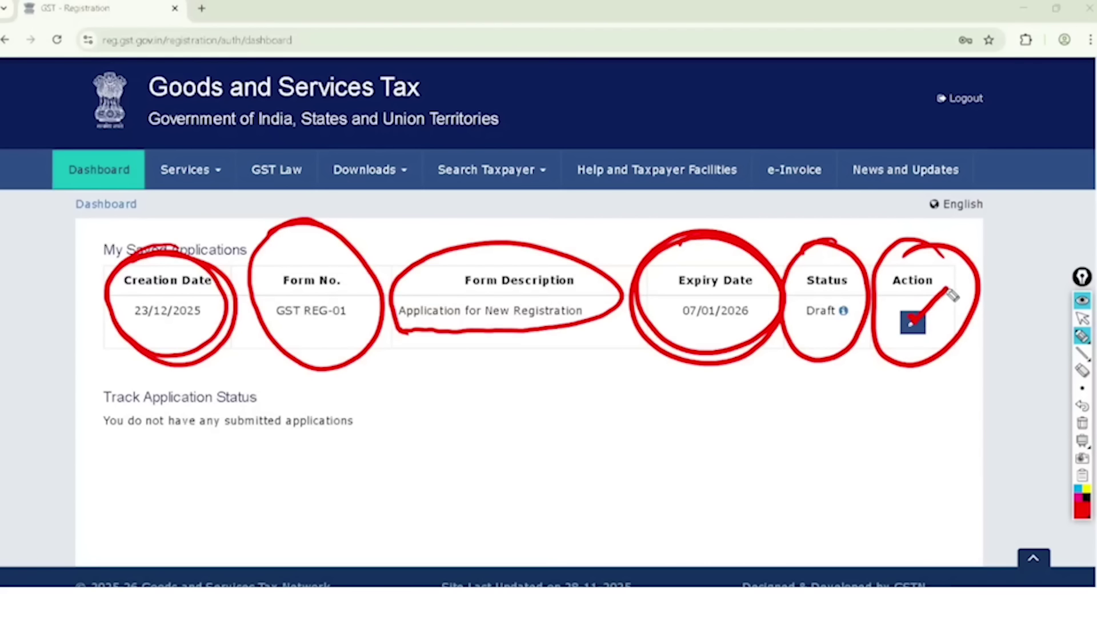
# - Clear the annotations and open the draft GST REG-01 application for editing
pyautogui.click(1083, 318)
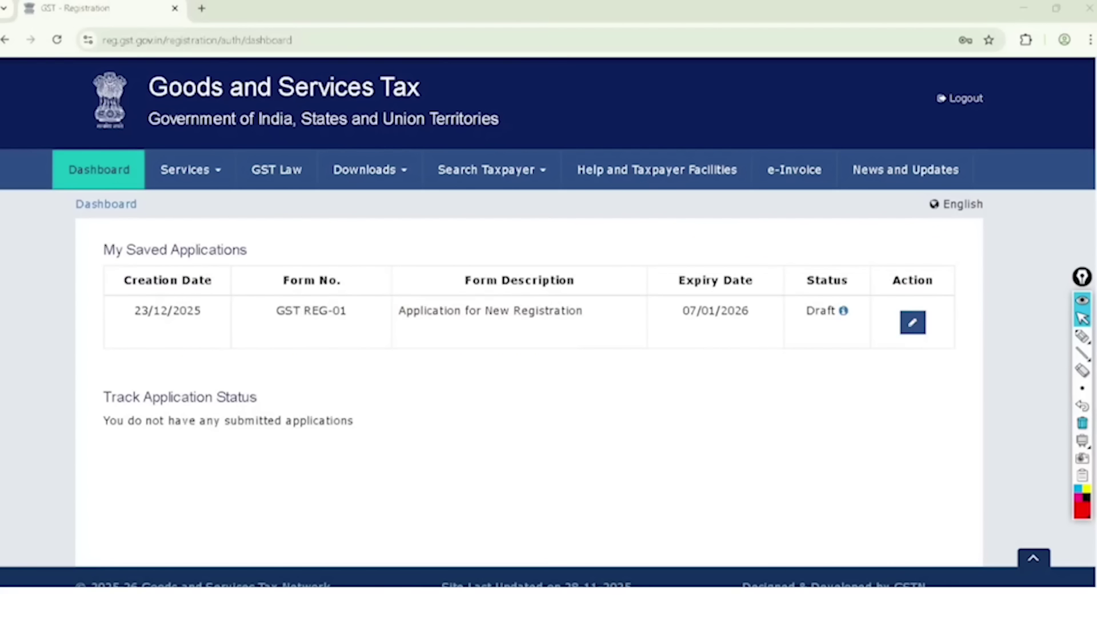
pyautogui.click(913, 323)
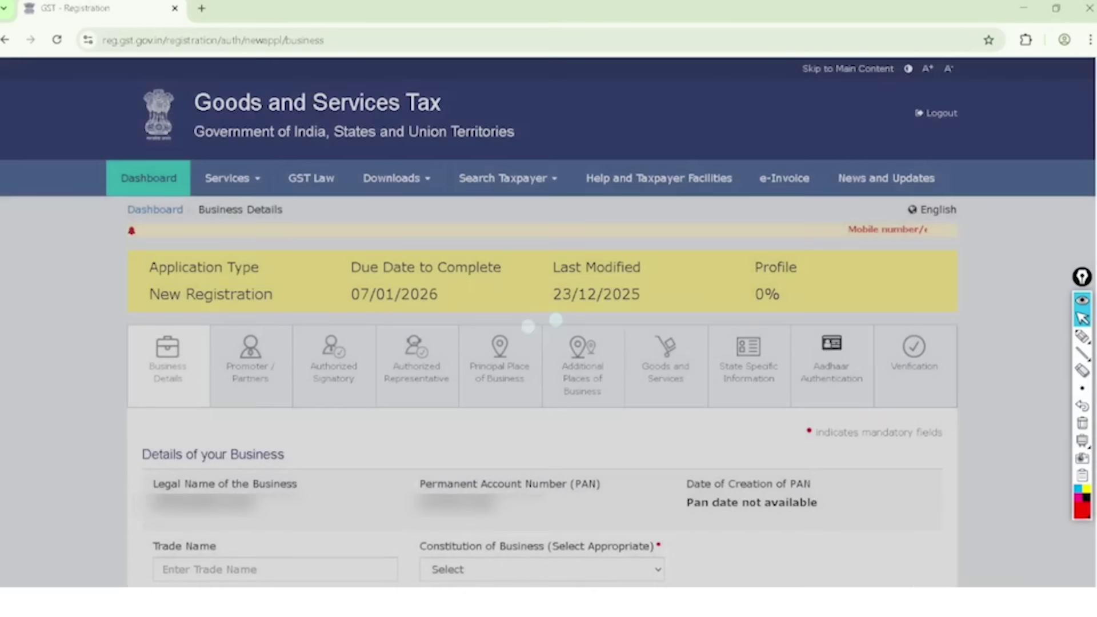
# - Circle the Business Details, Promoter / Partners and Authorized Signatory sections in red, with an arrow from Promoter / Partners to Authorized Signatory
pyautogui.scroll(-1, 549, 323)
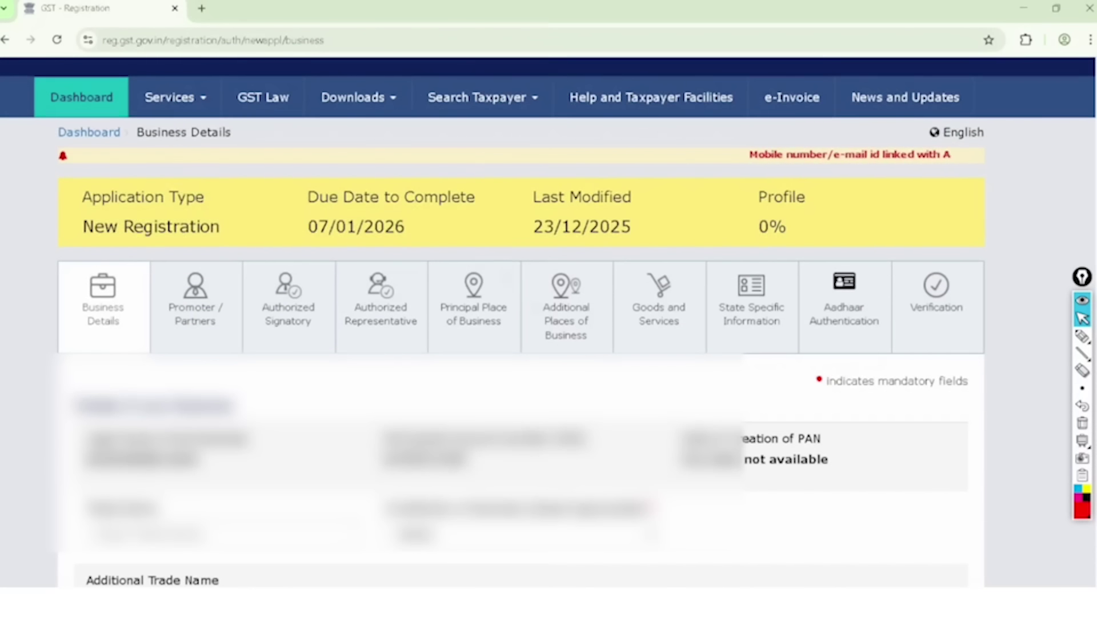
pyautogui.click(1082, 336)
pyautogui.moveTo(109, 249)
pyautogui.mouseDown()
pyautogui.moveTo(103, 367)
pyautogui.moveTo(72, 256)
pyautogui.mouseUp()
pyautogui.moveTo(189, 245)
pyautogui.mouseDown()
pyautogui.moveTo(150, 309)
pyautogui.moveTo(208, 248)
pyautogui.moveTo(186, 255)
pyautogui.mouseUp()
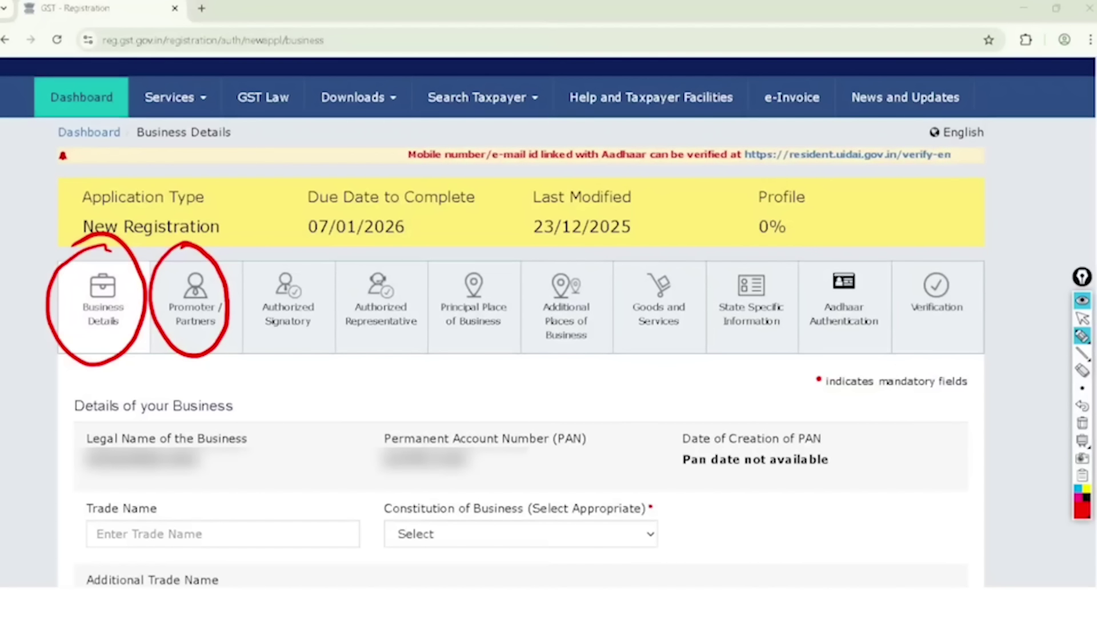
pyautogui.moveTo(275, 257)
pyautogui.mouseDown()
pyautogui.moveTo(255, 279)
pyautogui.moveTo(323, 320)
pyautogui.moveTo(255, 276)
pyautogui.mouseUp()
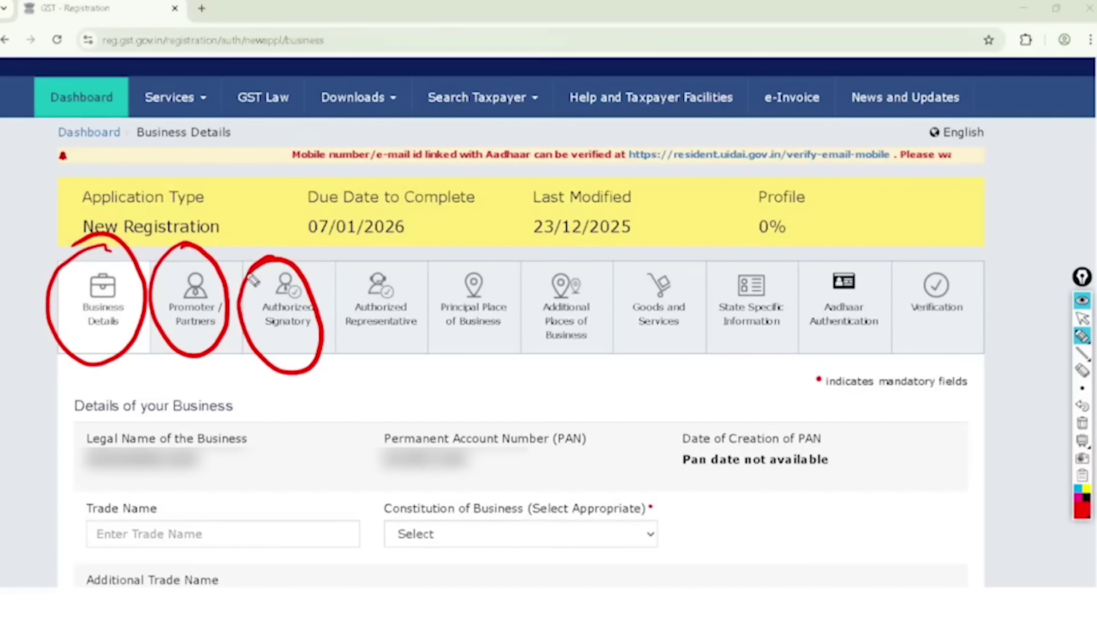
pyautogui.moveTo(204, 246)
pyautogui.mouseDown()
pyautogui.moveTo(254, 211)
pyautogui.moveTo(283, 252)
pyautogui.mouseUp()
pyautogui.moveTo(260, 239); pyautogui.dragTo(283, 253)
# - Circle the sections from Authorized Representative to Verification in red, and mark a cross above Authorized Representative
pyautogui.moveTo(380, 243)
pyautogui.mouseDown()
pyautogui.moveTo(323, 277)
pyautogui.moveTo(411, 279)
pyautogui.moveTo(346, 269)
pyautogui.mouseUp()
pyautogui.moveTo(382, 212)
pyautogui.mouseDown()
pyautogui.moveTo(380, 263)
pyautogui.moveTo(418, 231)
pyautogui.mouseUp()
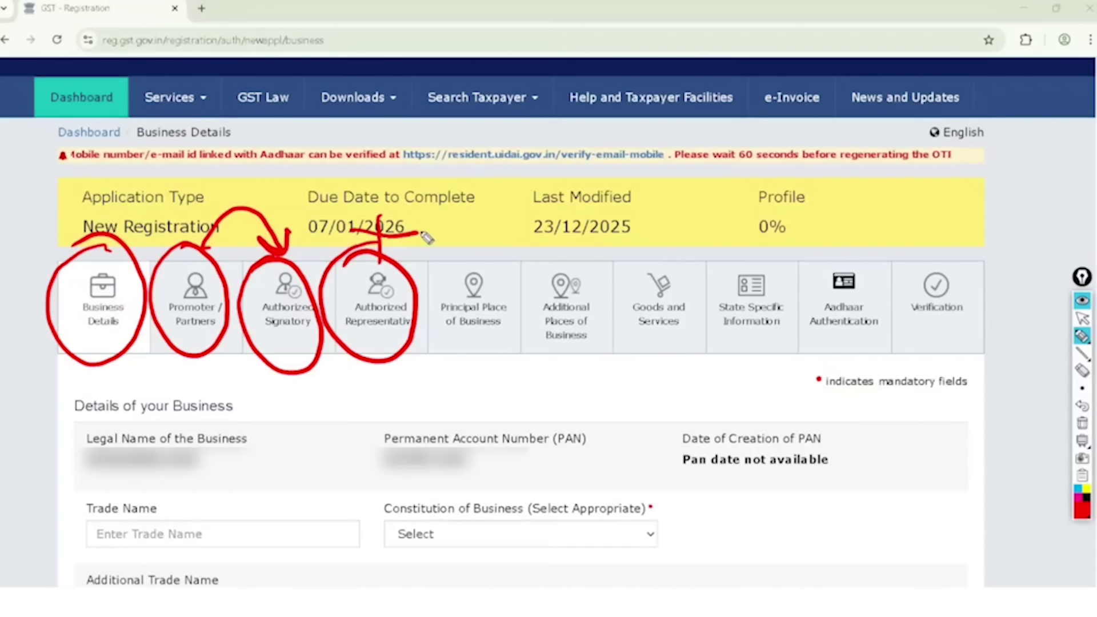
pyautogui.moveTo(479, 247)
pyautogui.mouseDown()
pyautogui.moveTo(451, 245)
pyautogui.moveTo(521, 317)
pyautogui.moveTo(470, 372)
pyautogui.moveTo(459, 256)
pyautogui.mouseUp()
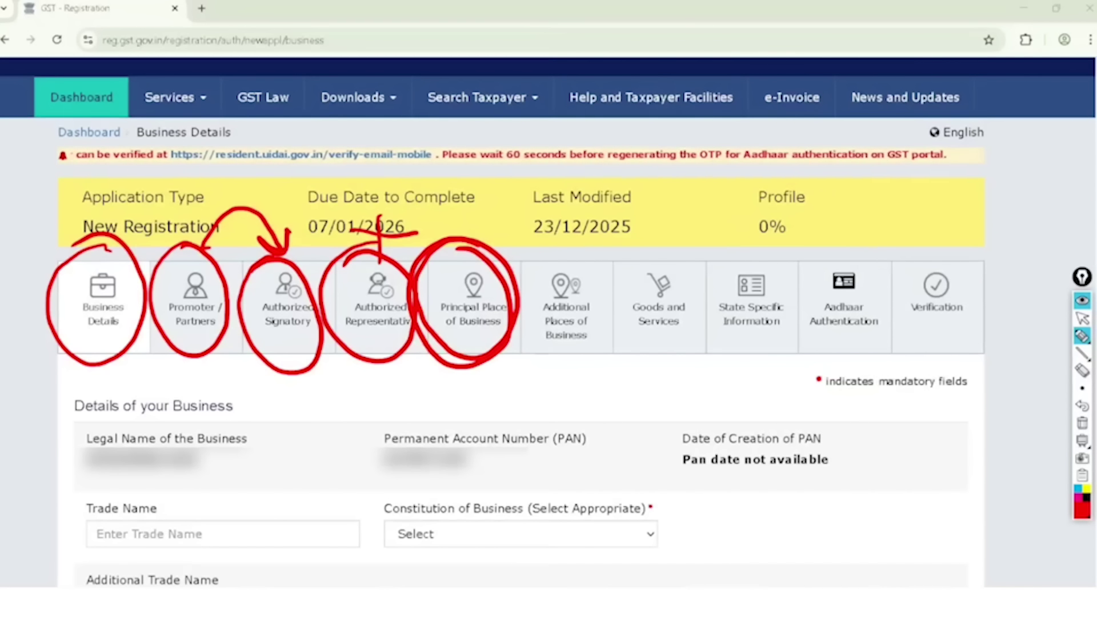
pyautogui.moveTo(566, 244)
pyautogui.mouseDown()
pyautogui.moveTo(528, 300)
pyautogui.moveTo(611, 274)
pyautogui.moveTo(548, 252)
pyautogui.mouseUp()
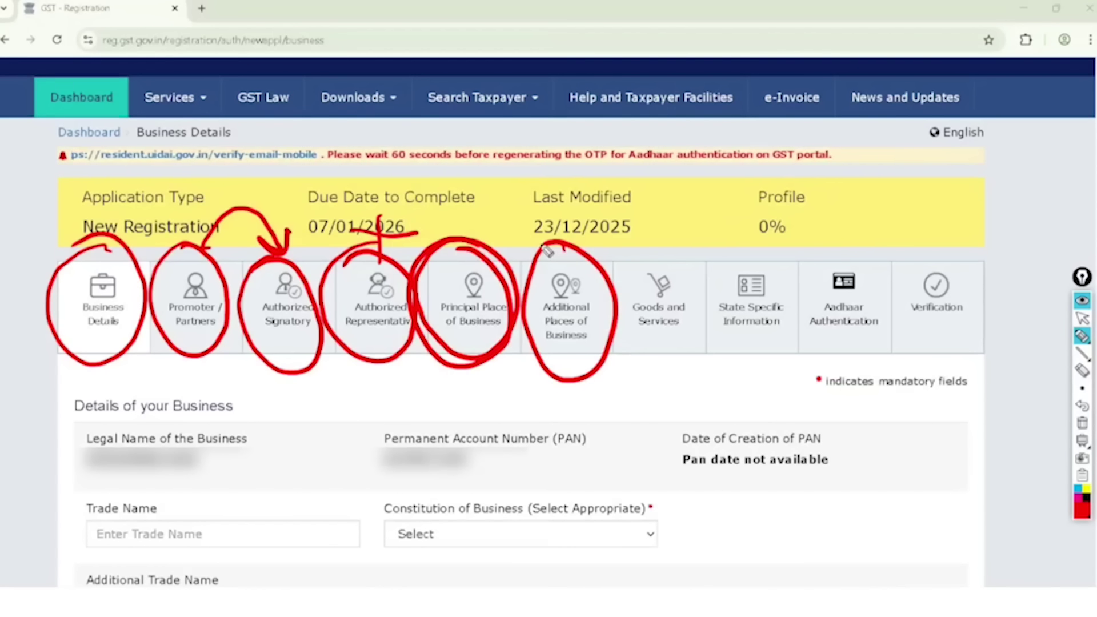
pyautogui.moveTo(671, 231)
pyautogui.mouseDown()
pyautogui.moveTo(625, 326)
pyautogui.moveTo(654, 238)
pyautogui.moveTo(717, 303)
pyautogui.moveTo(674, 233)
pyautogui.mouseUp()
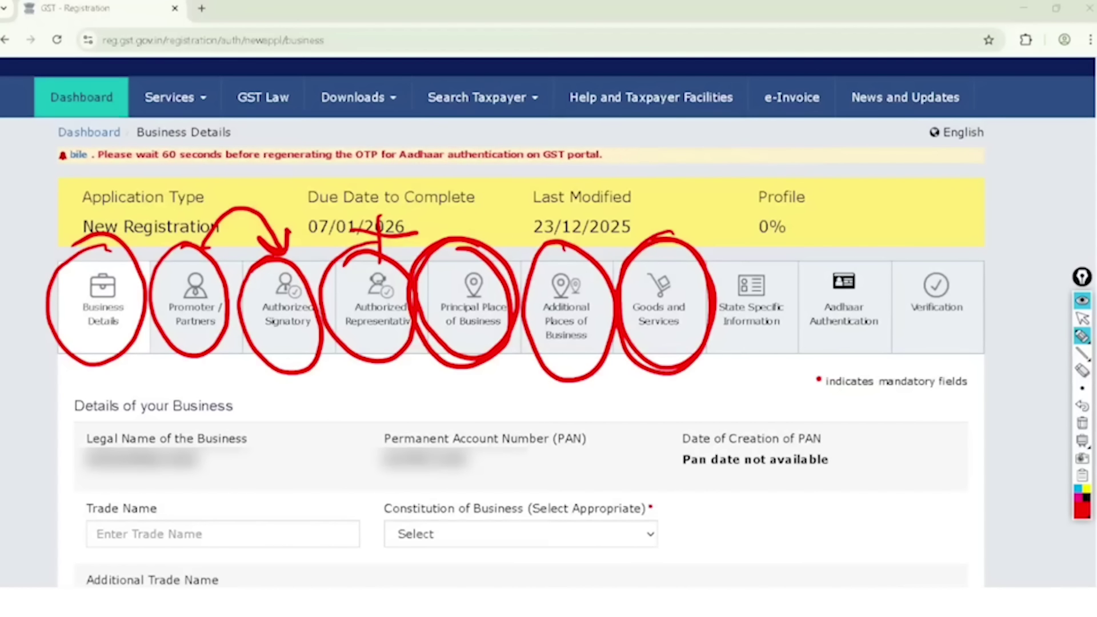
pyautogui.moveTo(760, 245)
pyautogui.mouseDown()
pyautogui.moveTo(705, 314)
pyautogui.moveTo(772, 245)
pyautogui.moveTo(735, 249)
pyautogui.mouseUp()
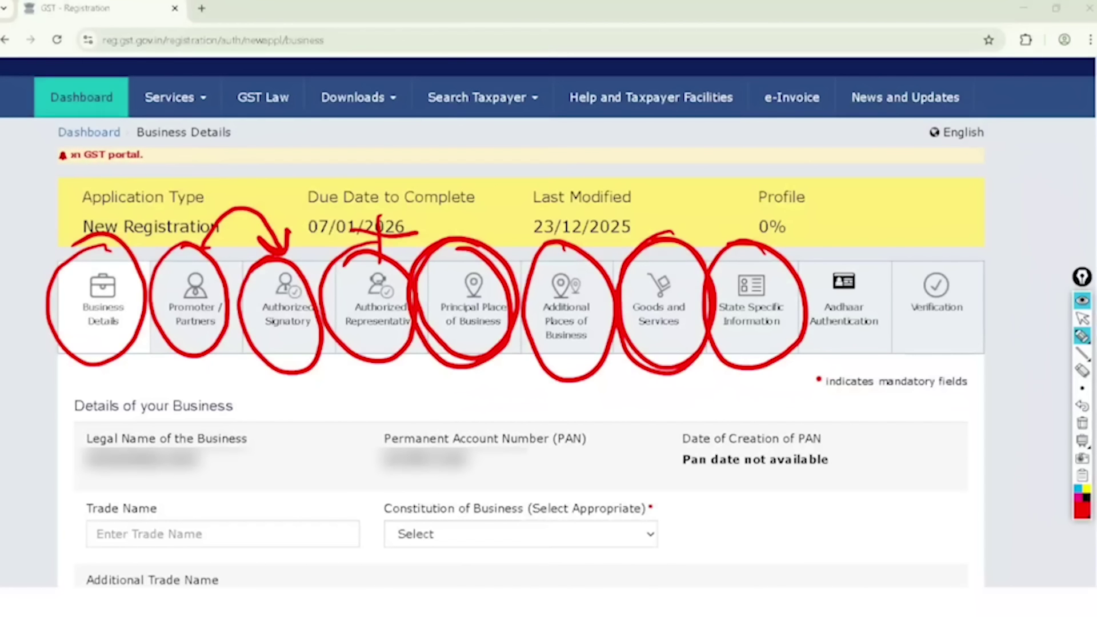
pyautogui.moveTo(851, 235)
pyautogui.mouseDown()
pyautogui.moveTo(840, 360)
pyautogui.moveTo(811, 243)
pyautogui.moveTo(795, 275)
pyautogui.mouseUp()
pyautogui.moveTo(960, 254)
pyautogui.mouseDown()
pyautogui.moveTo(920, 360)
pyautogui.moveTo(948, 251)
pyautogui.moveTo(909, 269)
pyautogui.mouseUp()
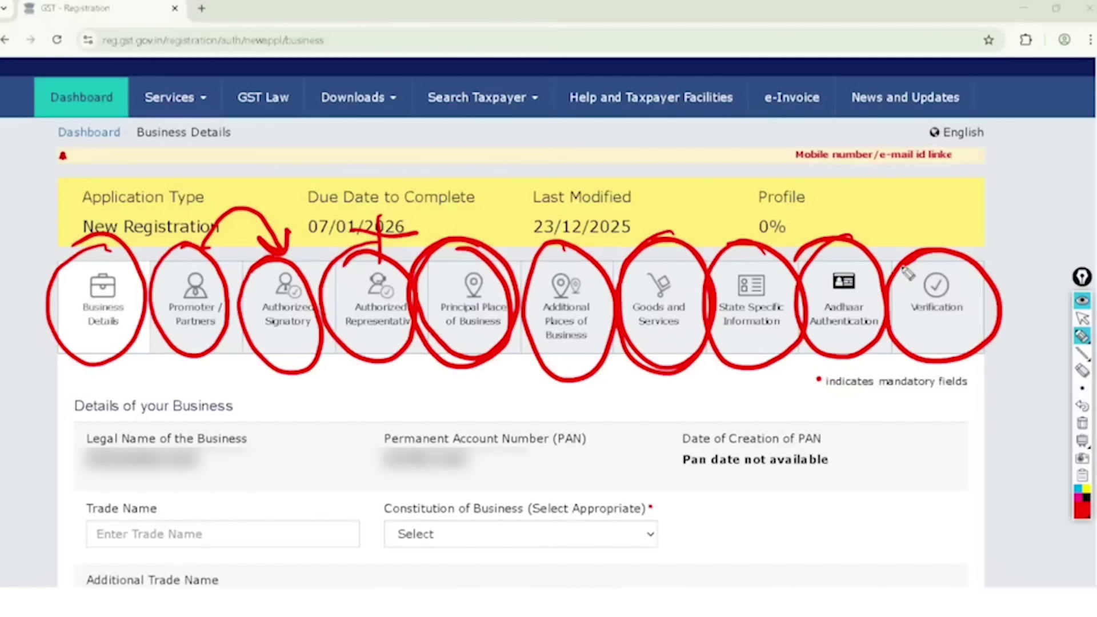
# - Write a double-underlined "GST" in red below the Verification section, with a circled handwritten note beside it
pyautogui.moveTo(873, 423)
pyautogui.mouseDown()
pyautogui.moveTo(860, 432)
pyautogui.moveTo(891, 466)
pyautogui.mouseUp()
pyautogui.moveTo(910, 426); pyautogui.dragTo(886, 469)
pyautogui.moveTo(900, 412)
pyautogui.mouseDown()
pyautogui.moveTo(914, 420)
pyautogui.moveTo(929, 394)
pyautogui.moveTo(921, 427)
pyautogui.mouseUp()
pyautogui.moveTo(903, 476)
pyautogui.mouseDown()
pyautogui.moveTo(882, 491)
pyautogui.moveTo(955, 439)
pyautogui.mouseUp()
pyautogui.moveTo(894, 502); pyautogui.dragTo(963, 456)
pyautogui.moveTo(718, 508); pyautogui.dragTo(734, 551)
pyautogui.moveTo(726, 520); pyautogui.dragTo(760, 485)
pyautogui.moveTo(748, 503); pyautogui.dragTo(782, 465)
pyautogui.moveTo(791, 429)
pyautogui.mouseDown()
pyautogui.moveTo(703, 537)
pyautogui.moveTo(800, 439)
pyautogui.mouseUp()
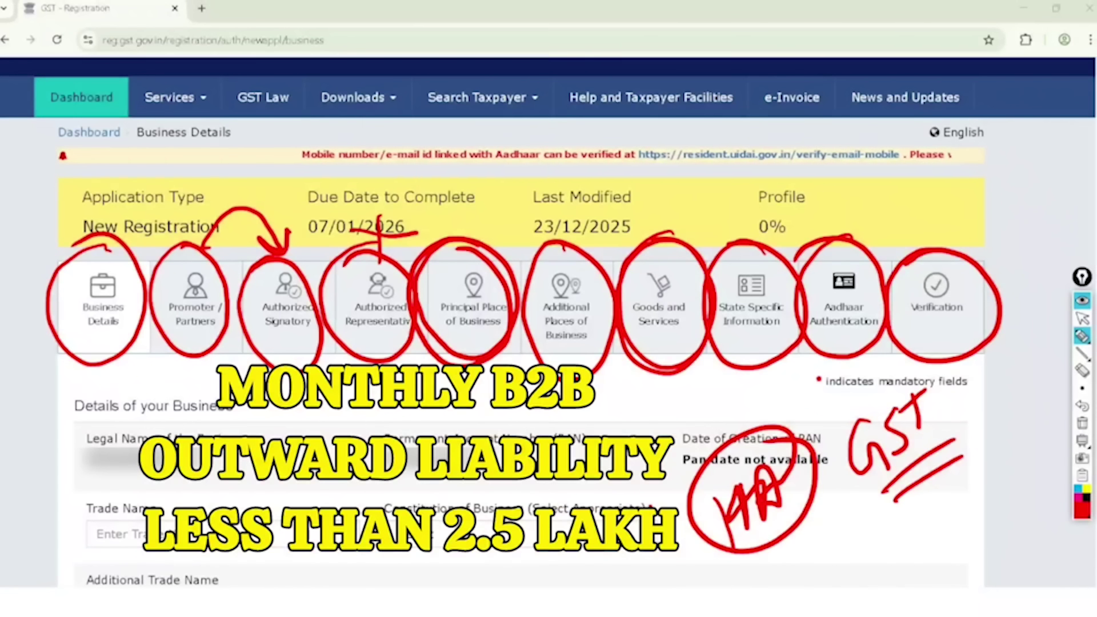
# - Write the 2.5 lakh limit in red over the Details of your Business area, and clear all annotations
pyautogui.moveTo(290, 436)
pyautogui.mouseDown()
pyautogui.moveTo(313, 483)
pyautogui.moveTo(328, 488)
pyautogui.mouseUp()
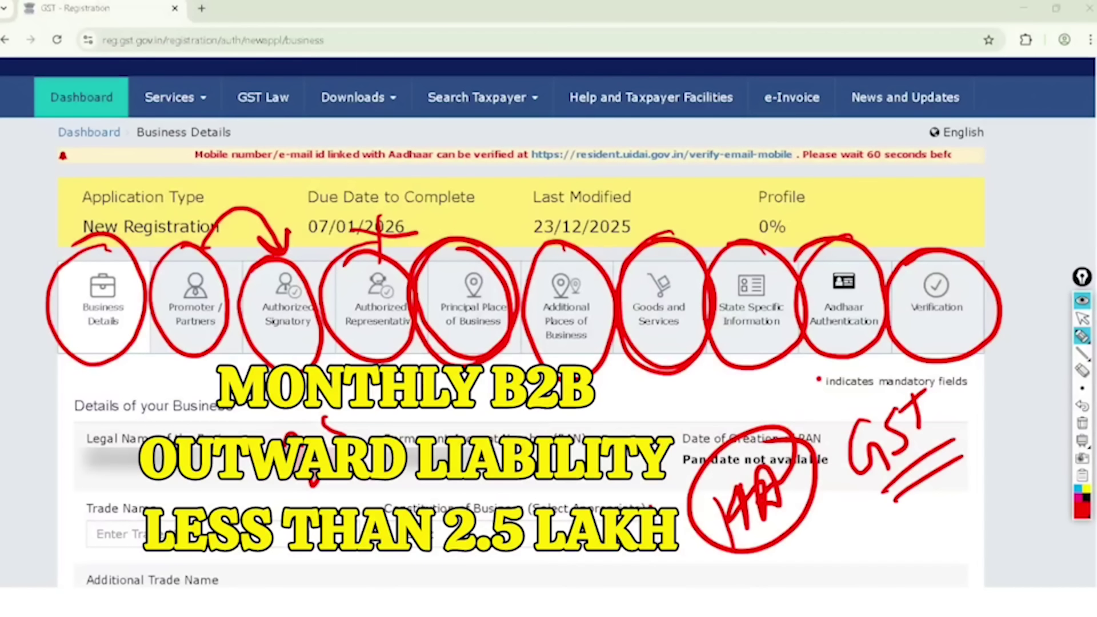
pyautogui.moveTo(343, 403)
pyautogui.mouseDown()
pyautogui.moveTo(342, 435)
pyautogui.moveTo(368, 411)
pyautogui.mouseUp()
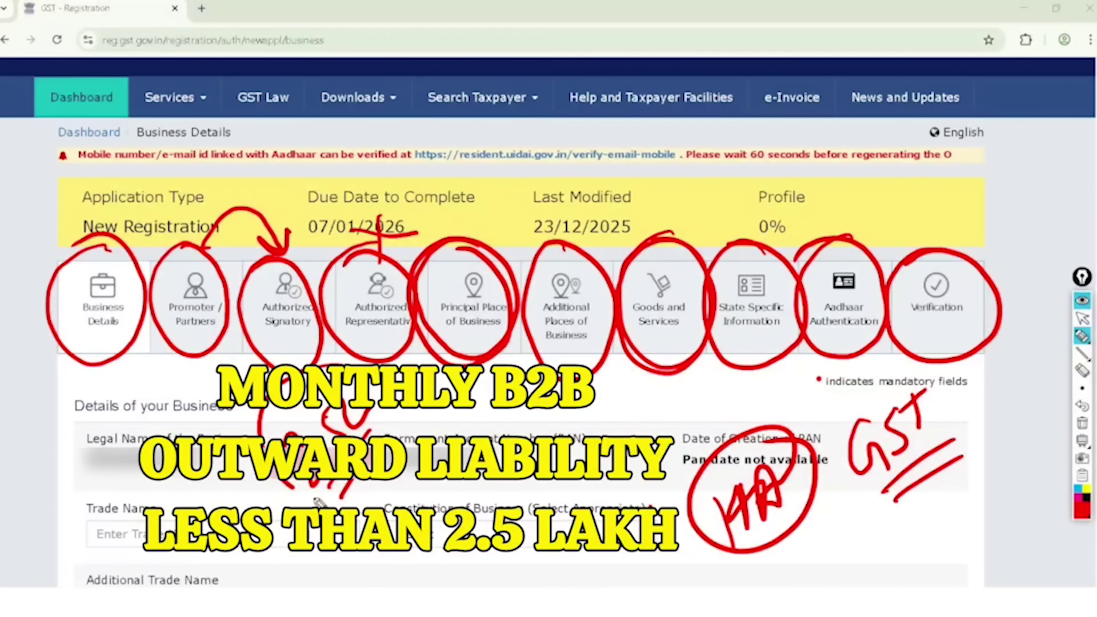
pyautogui.moveTo(354, 369); pyautogui.dragTo(400, 400)
pyautogui.hotkey('ctrl', 'shift', '7')
pyautogui.hotkey('ctrl', 'shift', '2')
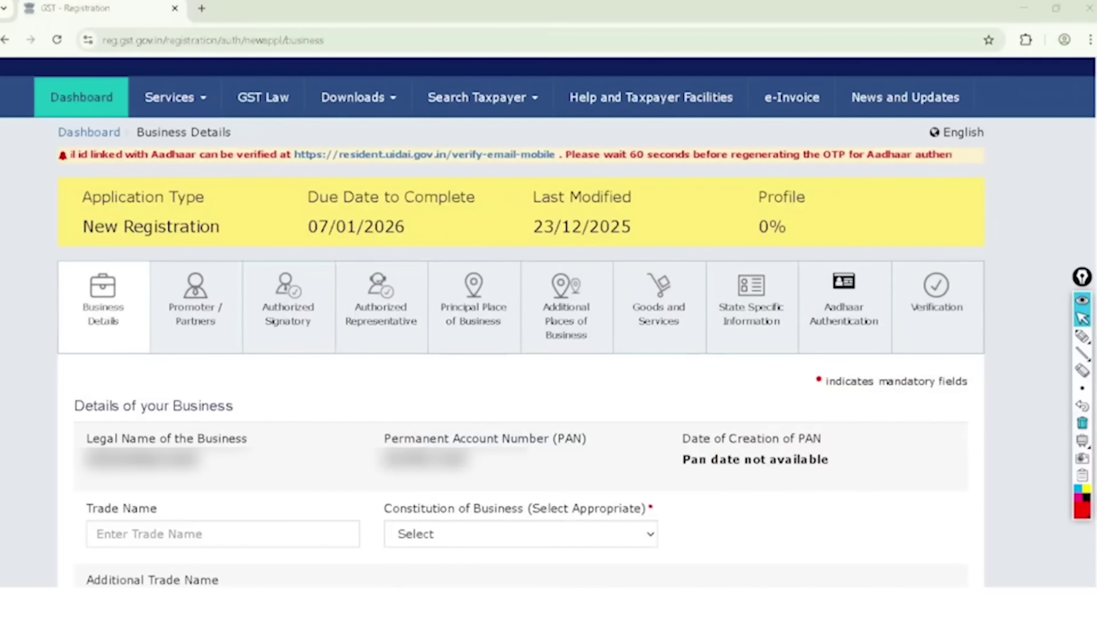
# - Circle Legal Name of the Business, Permanent Account Number (PAN) and Date of Creation of PAN in red
pyautogui.scroll(-1, 549, 343)
pyautogui.scroll(-4, 549, 343)
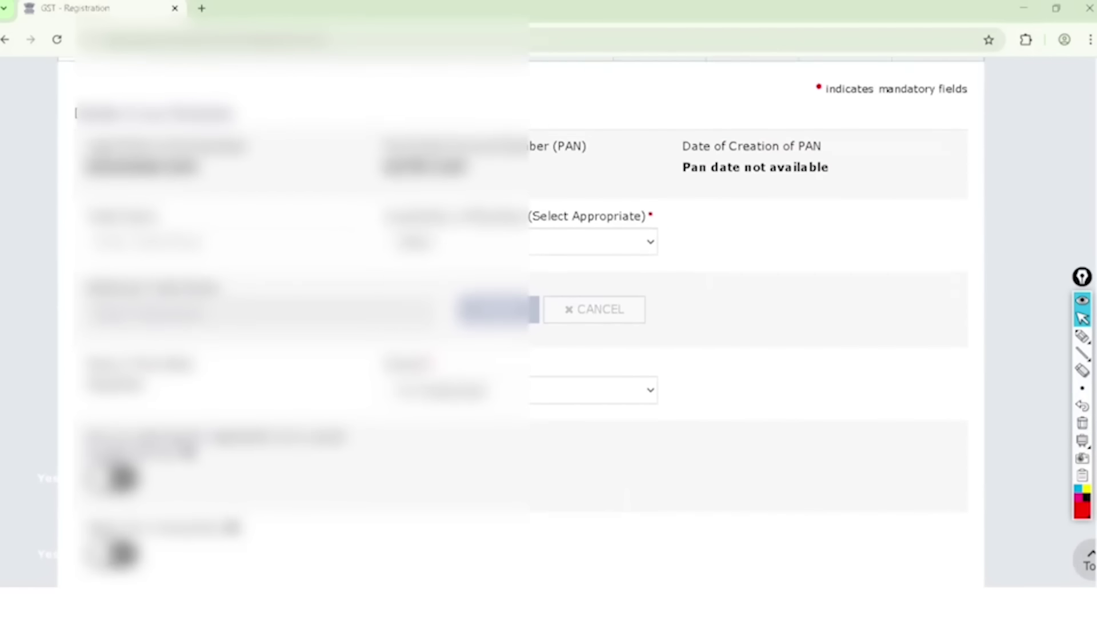
pyautogui.scroll(1, 548, 343)
pyautogui.moveTo(108, 124)
pyautogui.mouseDown()
pyautogui.moveTo(64, 172)
pyautogui.moveTo(225, 140)
pyautogui.moveTo(91, 155)
pyautogui.mouseUp()
pyautogui.moveTo(445, 127)
pyautogui.mouseDown()
pyautogui.moveTo(428, 224)
pyautogui.moveTo(392, 147)
pyautogui.mouseUp()
pyautogui.moveTo(792, 122)
pyautogui.mouseDown()
pyautogui.moveTo(663, 170)
pyautogui.moveTo(837, 143)
pyautogui.moveTo(760, 133)
pyautogui.mouseUp()
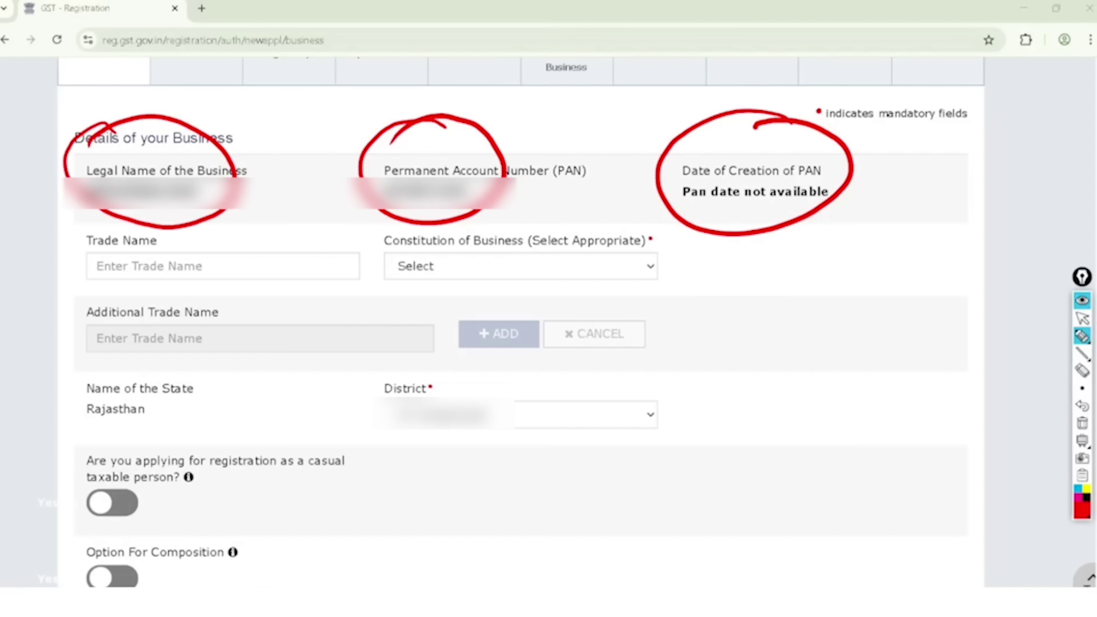
# - Tick the Trade Name field twice in red, and write an underlined sample personal name and sample firm name as examples
pyautogui.moveTo(64, 266); pyautogui.dragTo(120, 242)
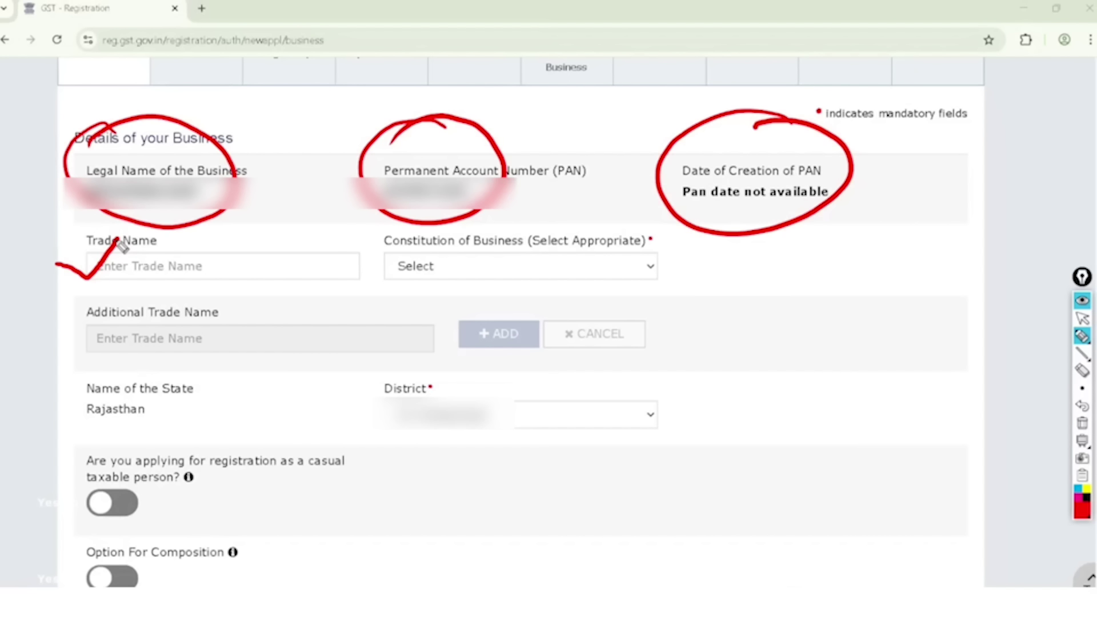
pyautogui.moveTo(600, 480)
pyautogui.mouseDown()
pyautogui.moveTo(592, 490)
pyautogui.moveTo(664, 403)
pyautogui.moveTo(666, 426)
pyautogui.mouseUp()
pyautogui.moveTo(627, 492); pyautogui.dragTo(673, 433)
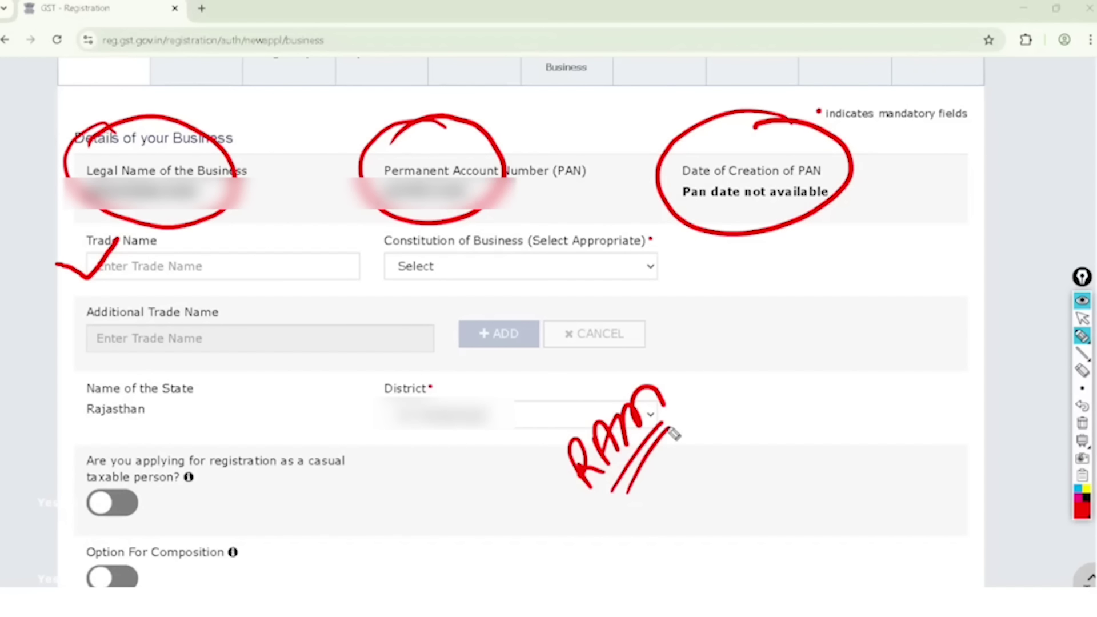
pyautogui.moveTo(681, 500)
pyautogui.mouseDown()
pyautogui.moveTo(666, 470)
pyautogui.moveTo(695, 480)
pyautogui.moveTo(695, 441)
pyautogui.moveTo(746, 374)
pyautogui.moveTo(764, 387)
pyautogui.moveTo(777, 359)
pyautogui.moveTo(746, 437)
pyautogui.mouseUp()
pyautogui.moveTo(790, 402); pyautogui.dragTo(756, 444)
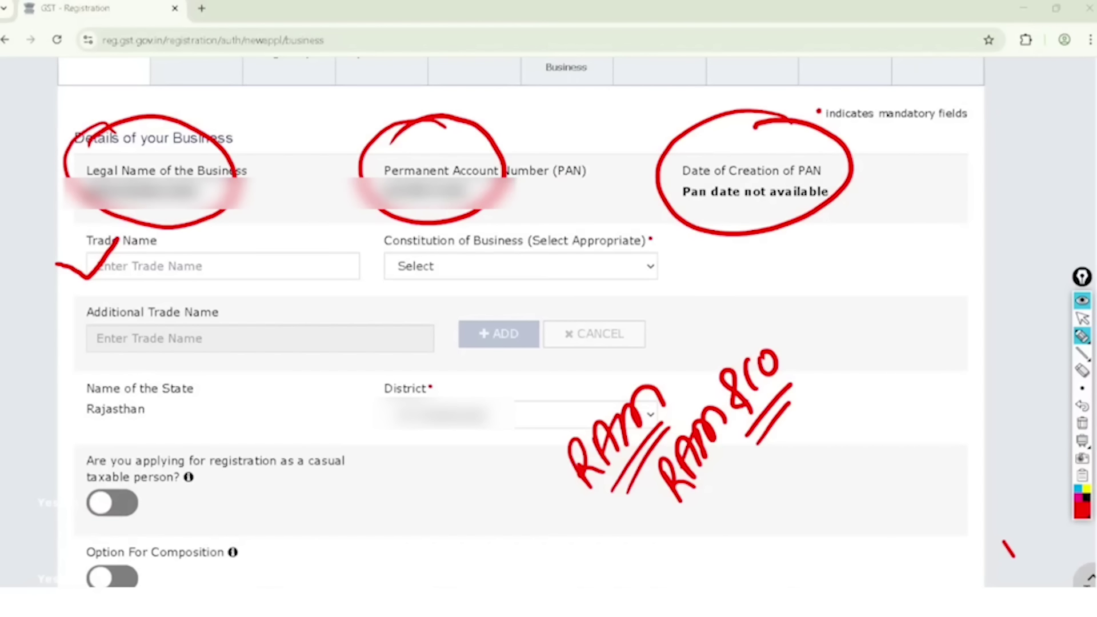
pyautogui.moveTo(216, 264); pyautogui.dragTo(269, 234)
# - Circle Constitution of Business in red, and write an underlined "PAN" with a circled "P" beneath it
pyautogui.moveTo(501, 194)
pyautogui.mouseDown()
pyautogui.moveTo(365, 208)
pyautogui.moveTo(475, 308)
pyautogui.moveTo(520, 188)
pyautogui.mouseUp()
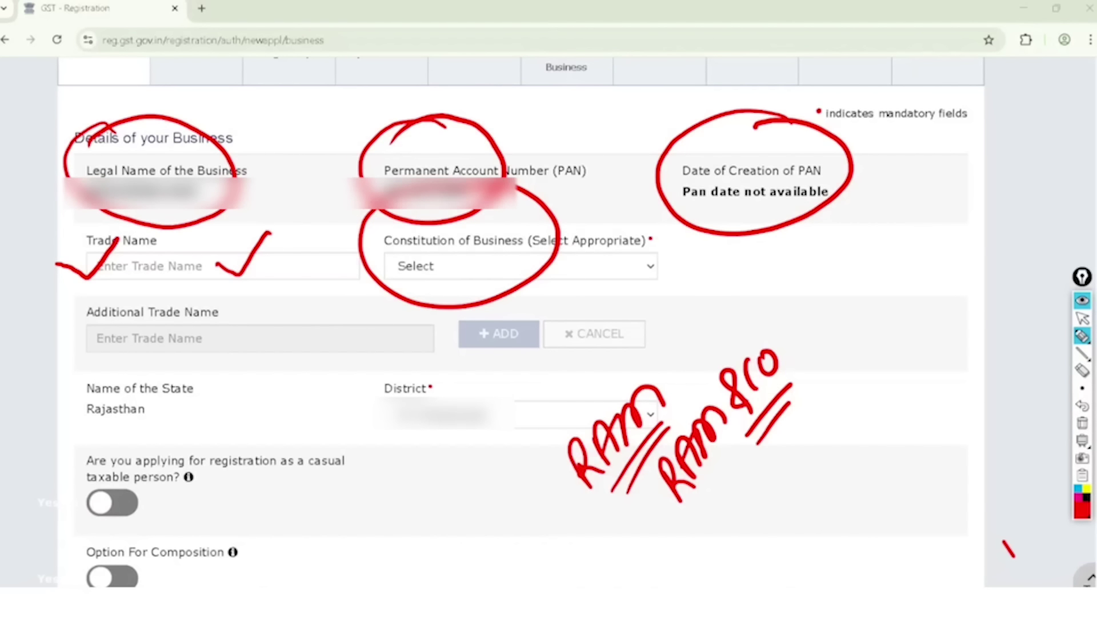
pyautogui.moveTo(810, 254)
pyautogui.mouseDown()
pyautogui.moveTo(823, 294)
pyautogui.moveTo(852, 250)
pyautogui.moveTo(875, 254)
pyautogui.moveTo(873, 290)
pyautogui.mouseUp()
pyautogui.moveTo(859, 336)
pyautogui.mouseDown()
pyautogui.moveTo(854, 289)
pyautogui.moveTo(874, 371)
pyautogui.moveTo(864, 294)
pyautogui.mouseUp()
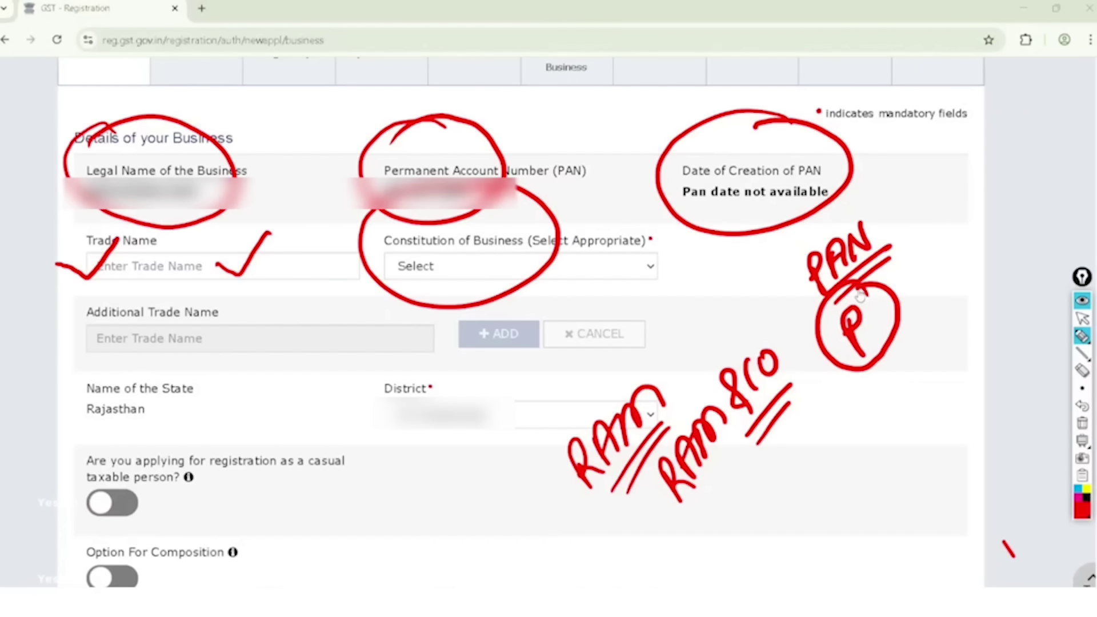
# - Clear the annotations and set Constitution of Business to Proprietorship
pyautogui.hotkey('ctrl', 'shift', '2')
pyautogui.hotkey('ctrl', 'shift', '7')
pyautogui.click(521, 266)
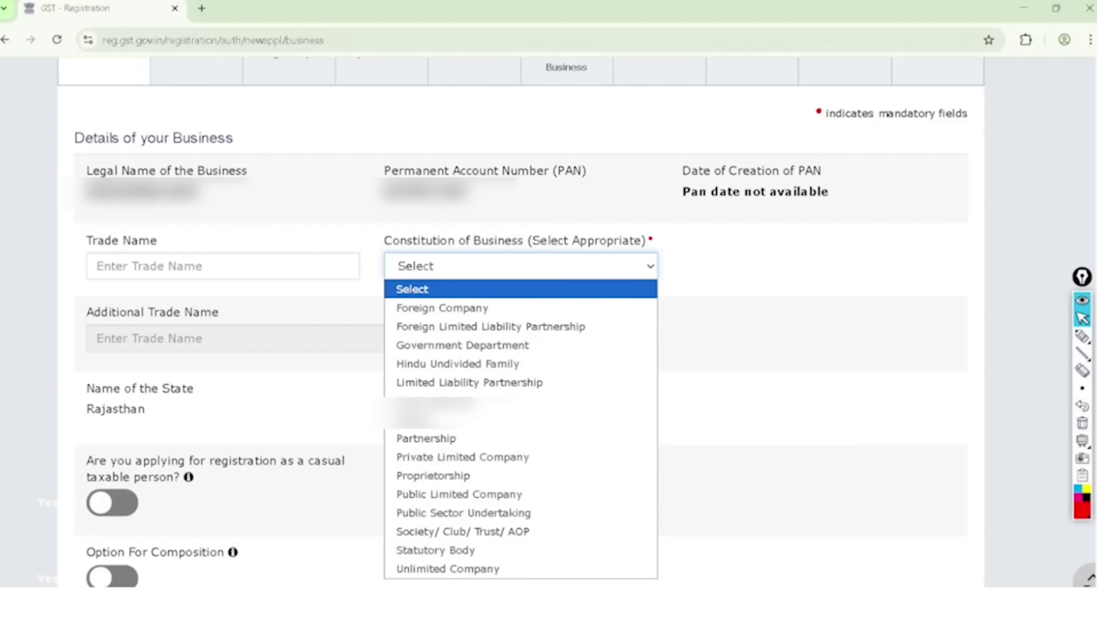
pyautogui.click(500, 474)
pyautogui.click(520, 266)
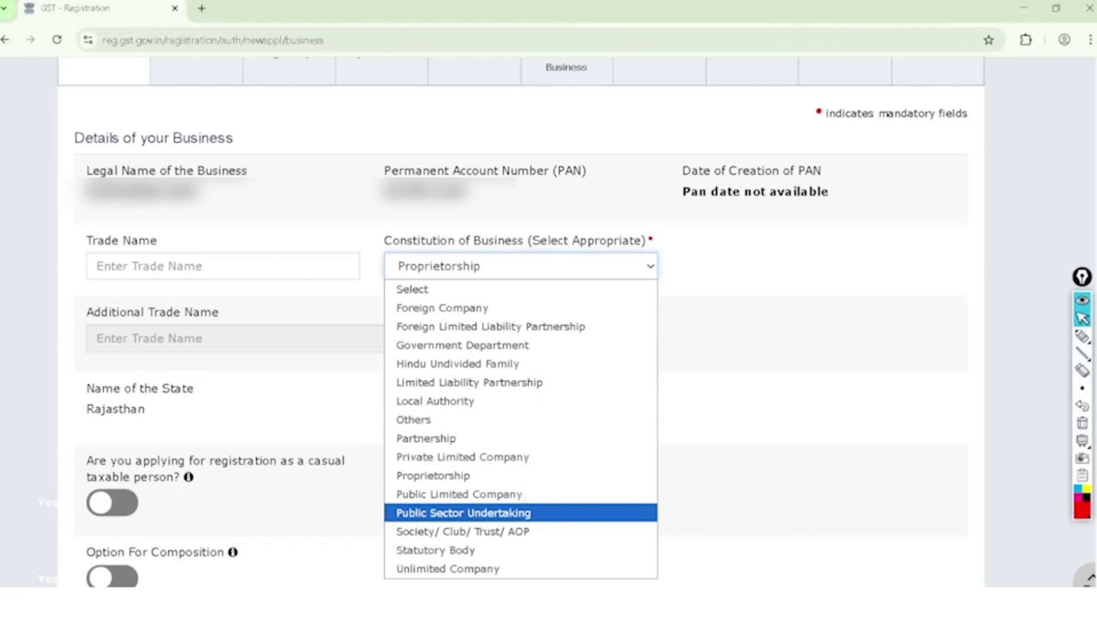
pyautogui.click(433, 475)
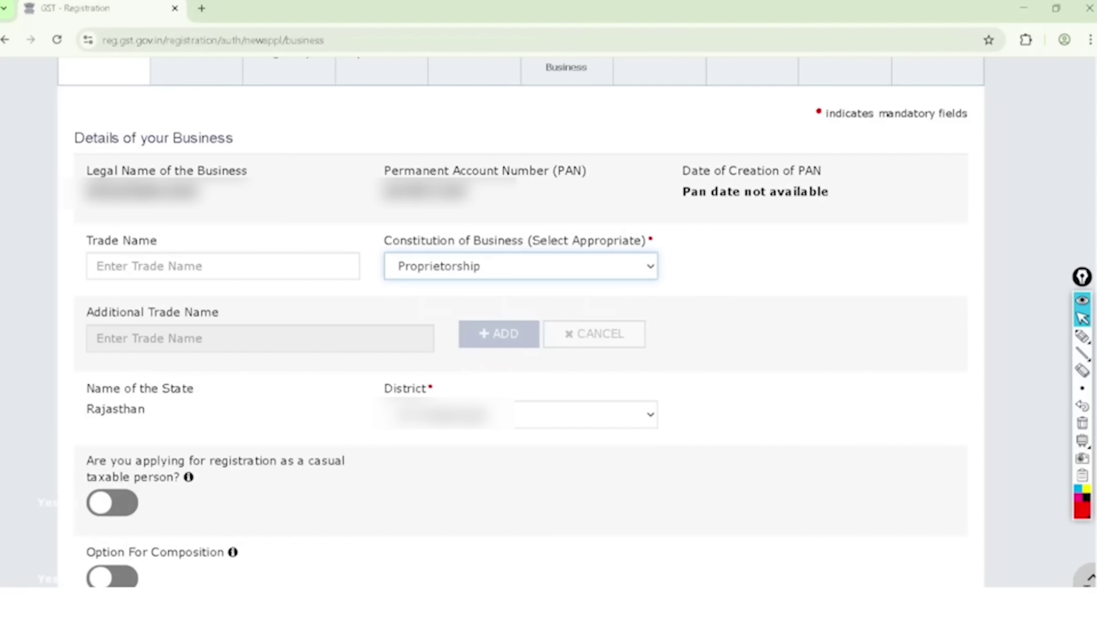
# - Circle Additional Trade Name, its Add button, Name of the State and District in red
pyautogui.scroll(-2, 549, 320)
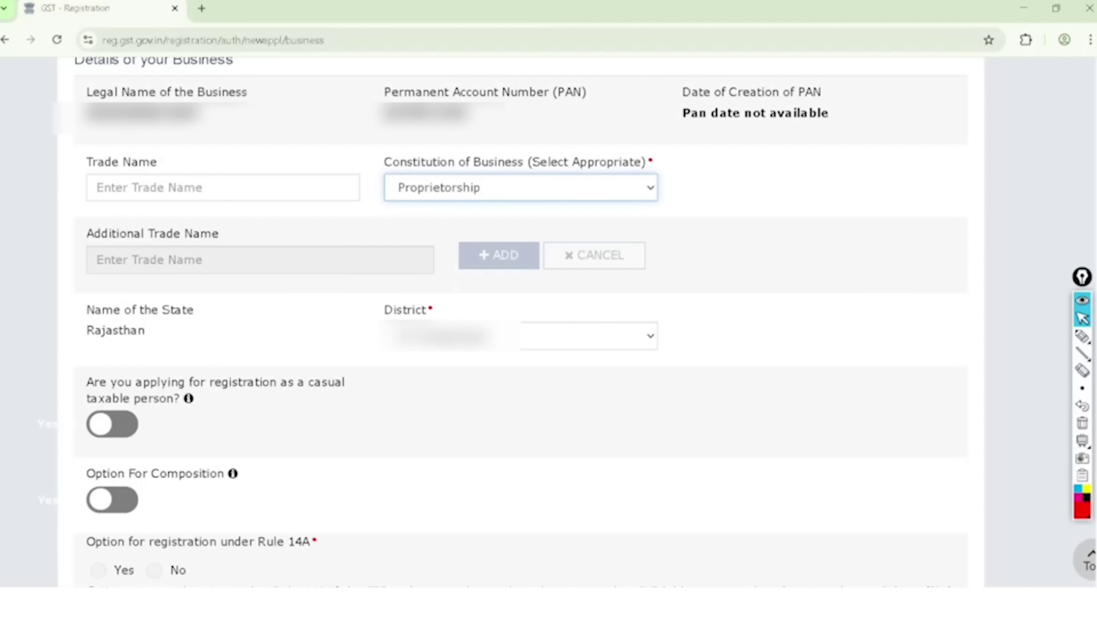
pyautogui.click(1082, 336)
pyautogui.moveTo(485, 217)
pyautogui.mouseDown()
pyautogui.moveTo(492, 304)
pyautogui.moveTo(486, 230)
pyautogui.mouseUp()
pyautogui.moveTo(105, 212)
pyautogui.mouseDown()
pyautogui.moveTo(189, 301)
pyautogui.moveTo(76, 235)
pyautogui.mouseUp()
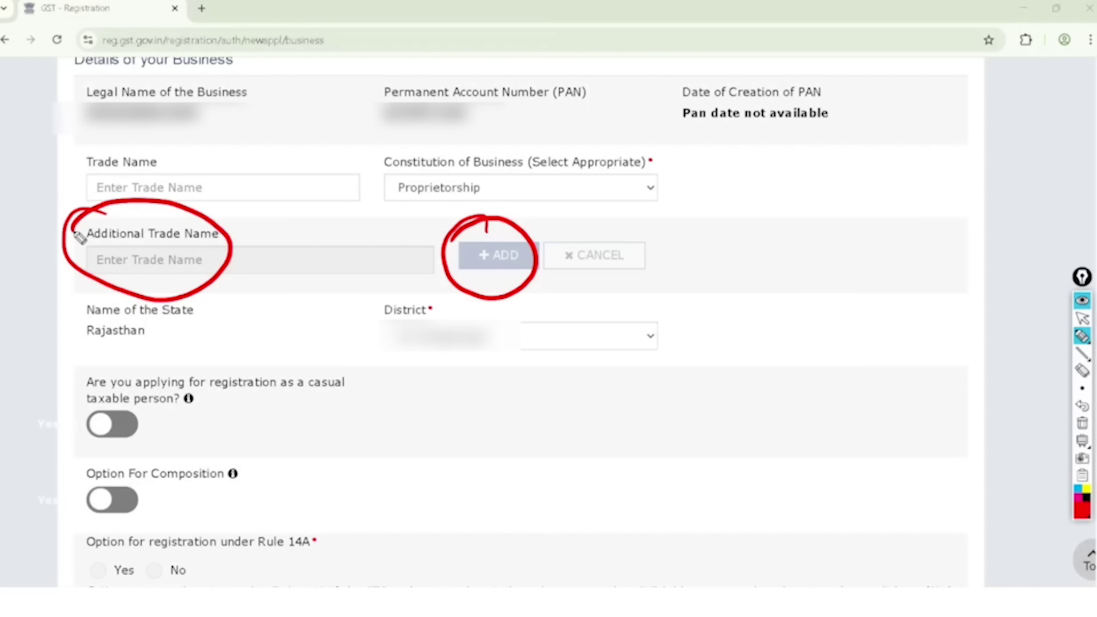
pyautogui.moveTo(71, 347)
pyautogui.mouseDown()
pyautogui.moveTo(163, 355)
pyautogui.moveTo(66, 303)
pyautogui.moveTo(70, 364)
pyautogui.mouseUp()
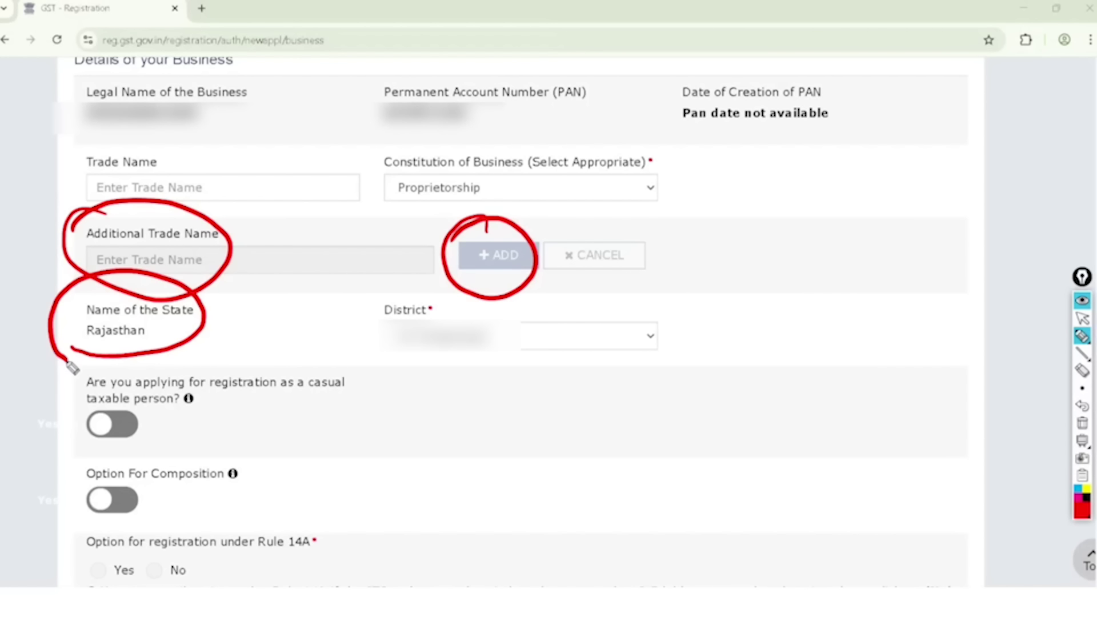
pyautogui.moveTo(429, 279)
pyautogui.mouseDown()
pyautogui.moveTo(537, 410)
pyautogui.moveTo(411, 288)
pyautogui.moveTo(388, 292)
pyautogui.mouseUp()
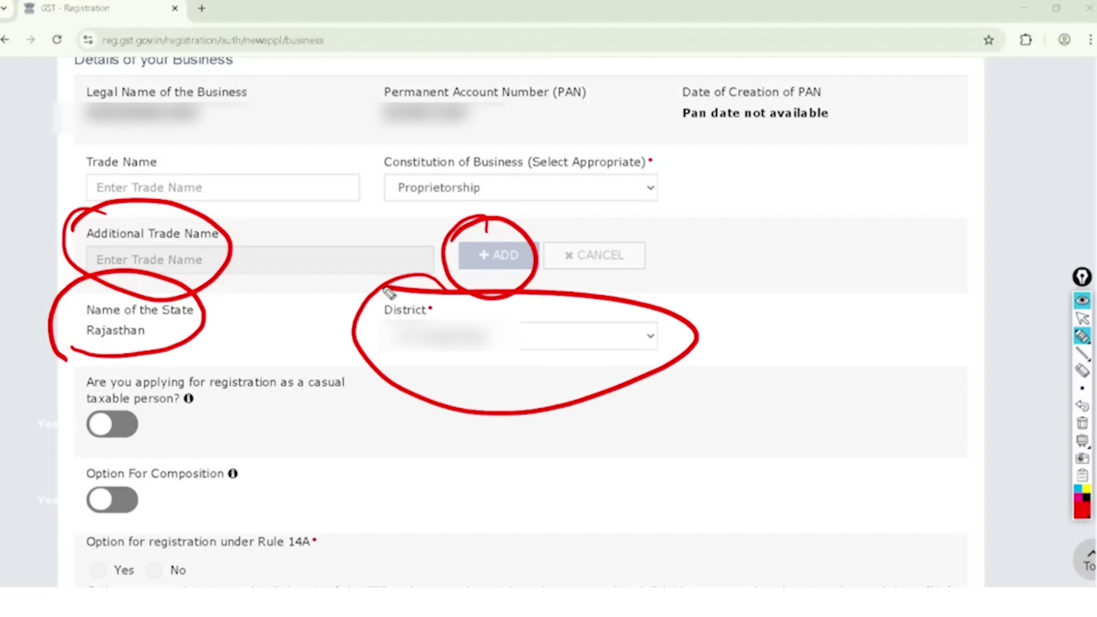
# - Circle the casual taxable person question, mark a cross beside it, and write "Raj" with an arrow to an underlined "PB"
pyautogui.moveTo(110, 358)
pyautogui.mouseDown()
pyautogui.moveTo(147, 446)
pyautogui.moveTo(372, 397)
pyautogui.moveTo(175, 345)
pyautogui.moveTo(96, 370)
pyautogui.mouseUp()
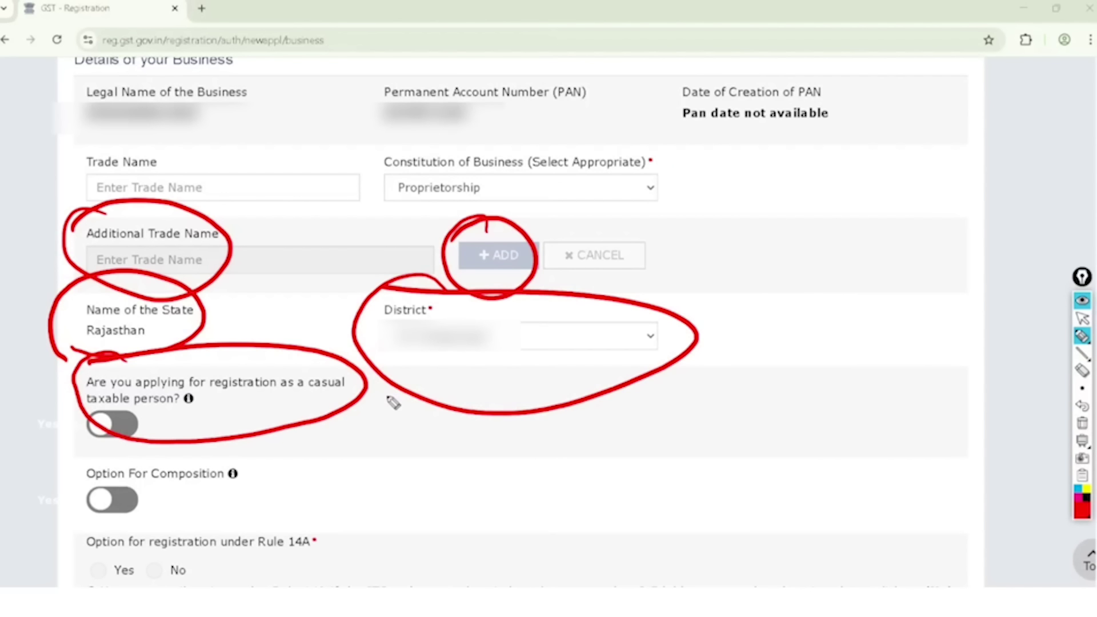
pyautogui.moveTo(400, 393)
pyautogui.mouseDown()
pyautogui.moveTo(380, 452)
pyautogui.moveTo(407, 426)
pyautogui.mouseUp()
pyautogui.moveTo(361, 407); pyautogui.dragTo(423, 412)
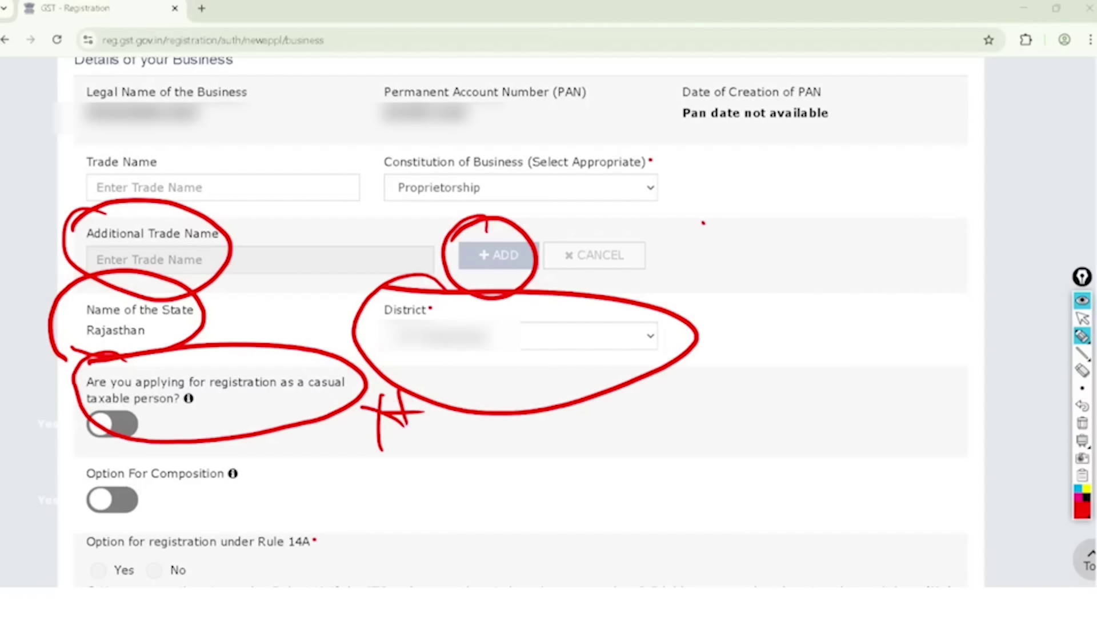
pyautogui.moveTo(703, 223)
pyautogui.mouseDown()
pyautogui.moveTo(715, 249)
pyautogui.moveTo(749, 194)
pyautogui.mouseUp()
pyautogui.moveTo(747, 233)
pyautogui.mouseDown()
pyautogui.moveTo(785, 285)
pyautogui.moveTo(798, 343)
pyautogui.moveTo(816, 318)
pyautogui.moveTo(809, 377)
pyautogui.mouseUp()
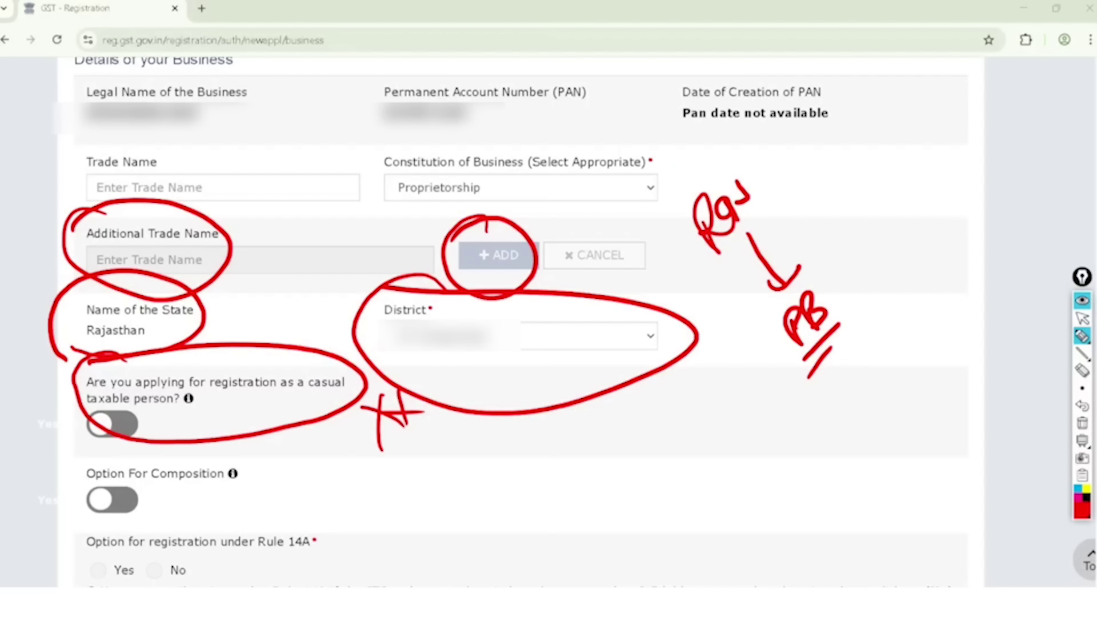
# - Clear the annotations and write an underlined "1.5 Cr" in red beside Option For Composition
pyautogui.click(1081, 319)
pyautogui.click(1082, 423)
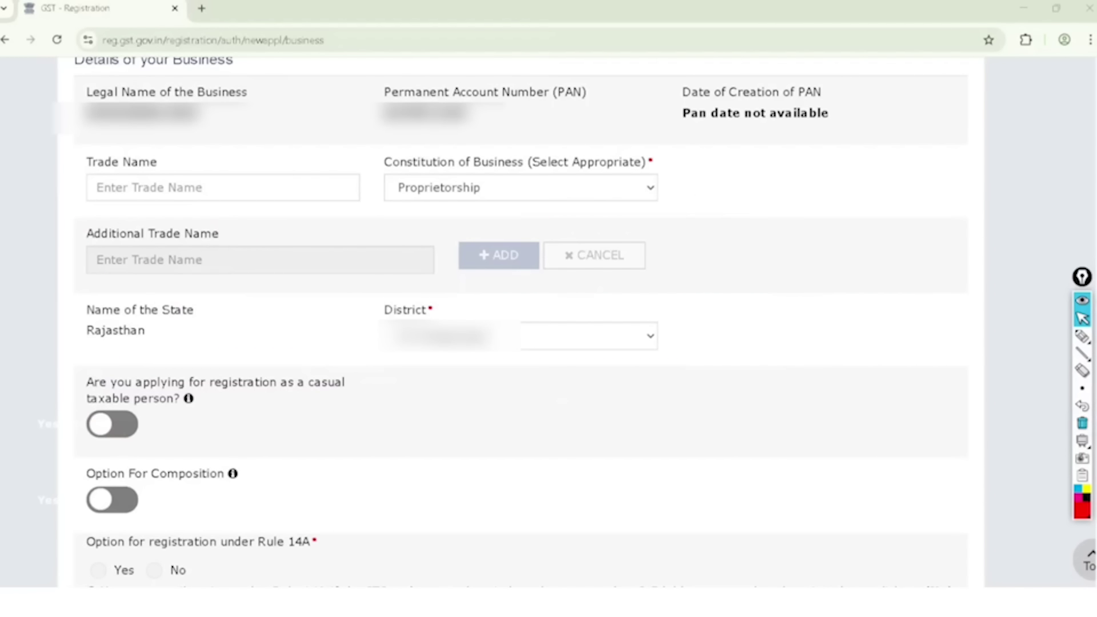
pyautogui.scroll(-5, 521, 320)
pyautogui.scroll(-2, 521, 320)
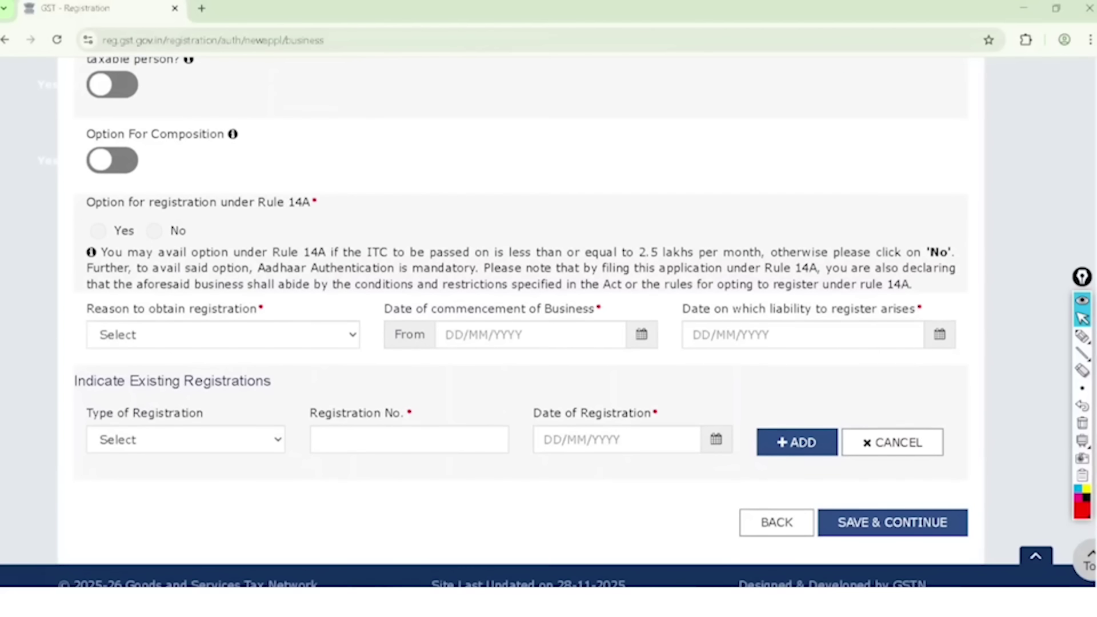
pyautogui.click(1081, 336)
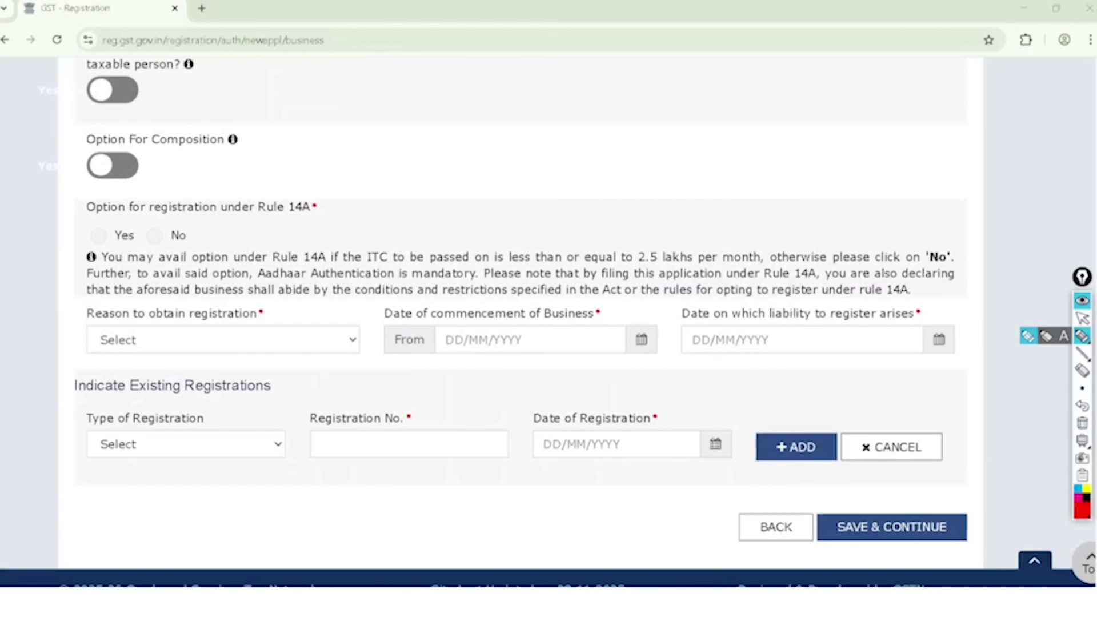
pyautogui.moveTo(449, 117)
pyautogui.mouseDown()
pyautogui.moveTo(483, 108)
pyautogui.moveTo(523, 55)
pyautogui.mouseUp()
pyautogui.moveTo(471, 138); pyautogui.dragTo(527, 78)
pyautogui.moveTo(476, 151); pyautogui.dragTo(521, 97)
# - Write the rates 1%, 6% and 5% in red, underline the last one, and circle them together with "1.5 Cr"
pyautogui.moveTo(539, 101); pyautogui.dragTo(552, 121)
pyautogui.moveTo(552, 90); pyautogui.dragTo(572, 102)
pyautogui.moveTo(577, 76); pyautogui.dragTo(579, 81)
pyautogui.moveTo(583, 126)
pyautogui.mouseDown()
pyautogui.moveTo(613, 106)
pyautogui.moveTo(605, 172)
pyautogui.moveTo(612, 147)
pyautogui.moveTo(636, 132)
pyautogui.moveTo(612, 184)
pyautogui.mouseUp()
pyautogui.moveTo(651, 161); pyautogui.dragTo(623, 187)
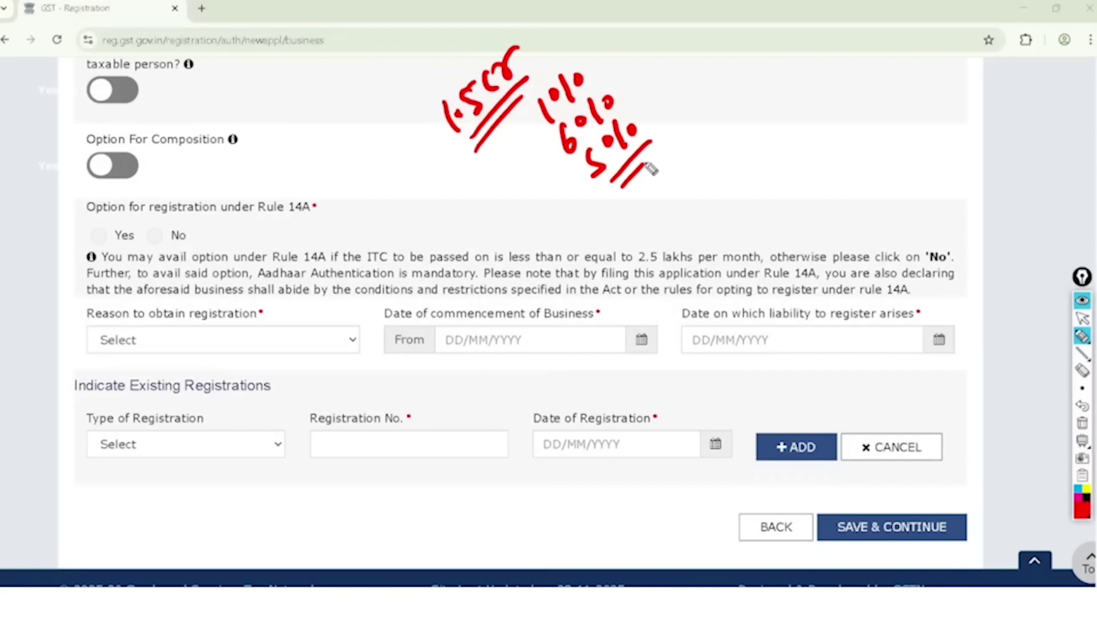
pyautogui.moveTo(557, 26)
pyautogui.mouseDown()
pyautogui.moveTo(603, 34)
pyautogui.moveTo(560, 33)
pyautogui.mouseUp()
# - Write "ITC" in red with a handwritten note below it, and circle the Option For Composition toggle
pyautogui.moveTo(739, 106)
pyautogui.mouseDown()
pyautogui.moveTo(735, 139)
pyautogui.moveTo(772, 87)
pyautogui.mouseUp()
pyautogui.moveTo(766, 92); pyautogui.dragTo(768, 123)
pyautogui.moveTo(799, 85); pyautogui.dragTo(812, 92)
pyautogui.moveTo(762, 174)
pyautogui.mouseDown()
pyautogui.moveTo(806, 153)
pyautogui.moveTo(805, 175)
pyautogui.moveTo(780, 139)
pyautogui.mouseUp()
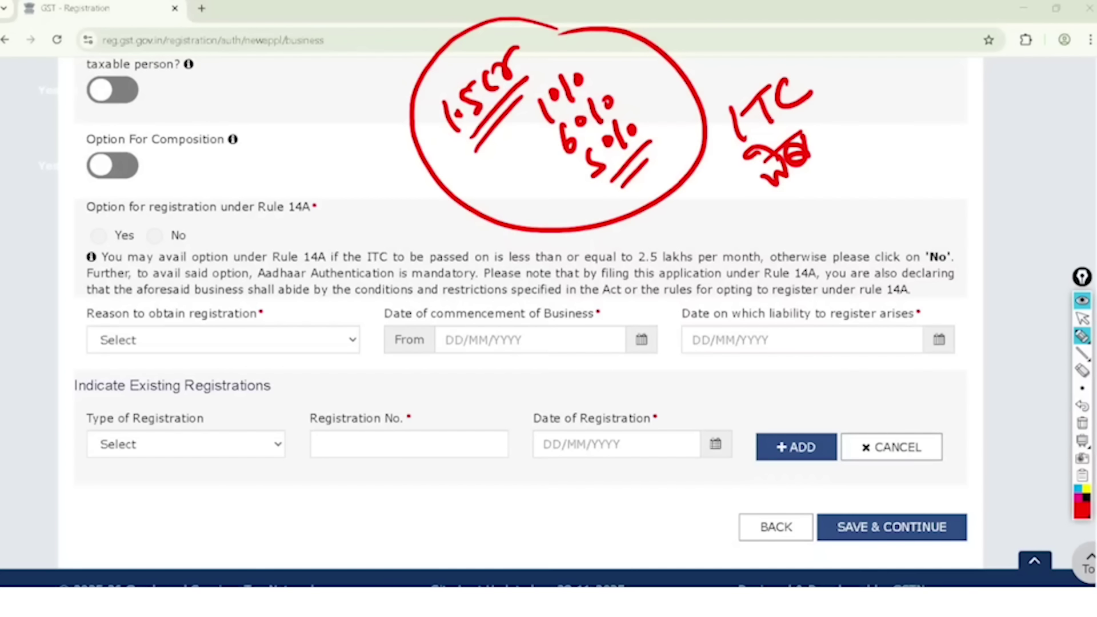
pyautogui.moveTo(101, 124)
pyautogui.mouseDown()
pyautogui.moveTo(108, 194)
pyautogui.moveTo(117, 127)
pyautogui.moveTo(125, 136)
pyautogui.mouseUp()
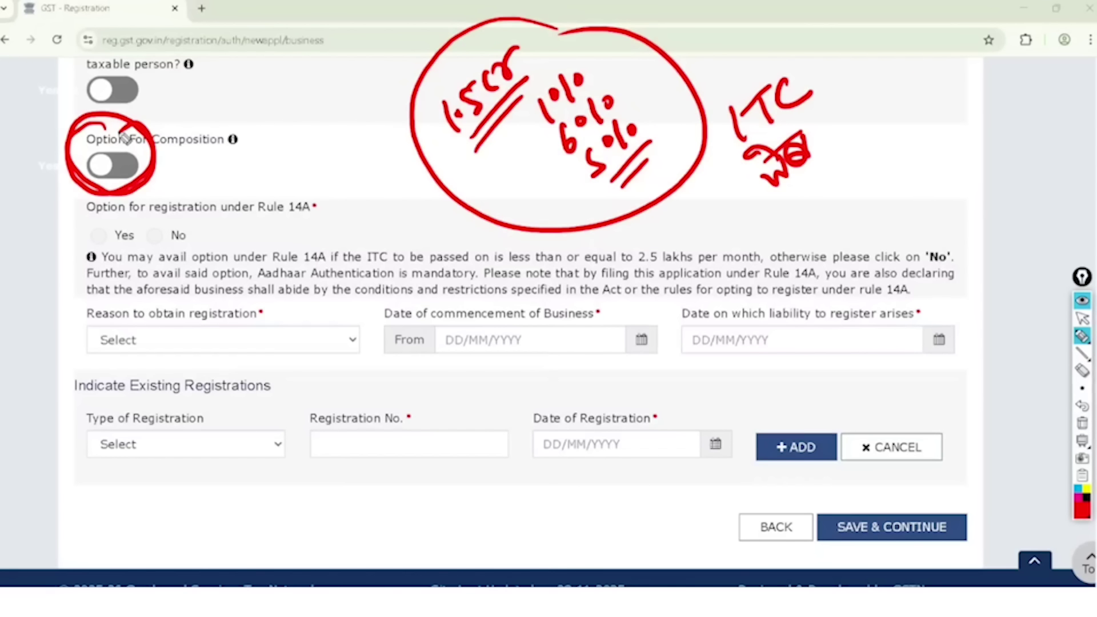
# - Circle "14A" in the Rule 14A option, tick its Yes choice, and write a circled "3" above in red
pyautogui.moveTo(300, 190)
pyautogui.mouseDown()
pyautogui.moveTo(320, 194)
pyautogui.moveTo(298, 201)
pyautogui.mouseUp()
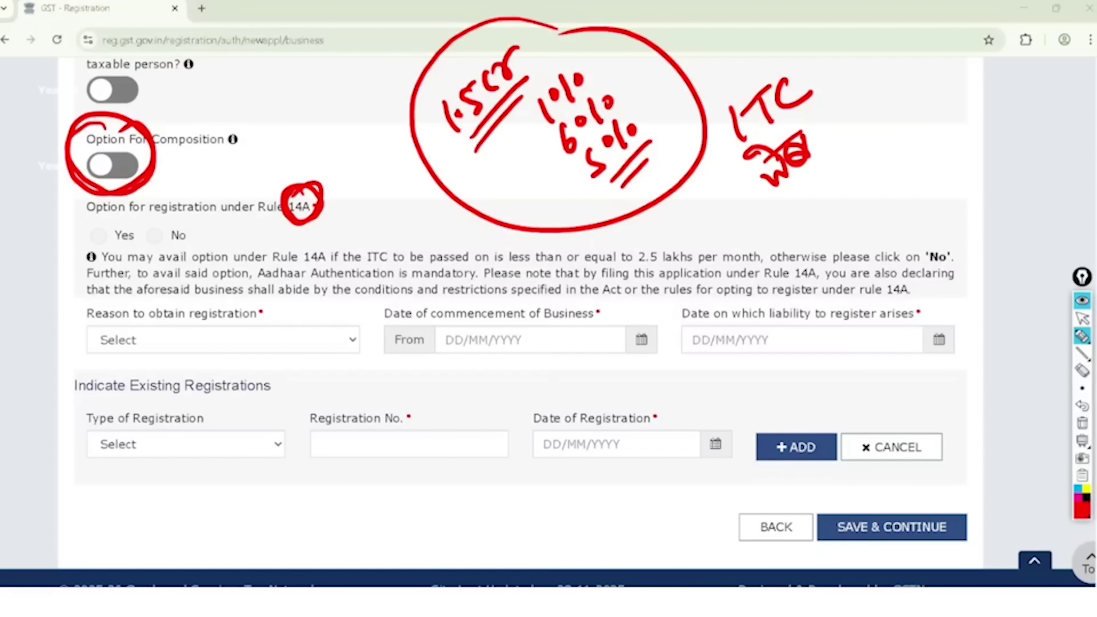
pyautogui.moveTo(96, 230); pyautogui.dragTo(123, 202)
pyautogui.moveTo(238, 89)
pyautogui.mouseDown()
pyautogui.moveTo(255, 103)
pyautogui.moveTo(252, 127)
pyautogui.moveTo(269, 70)
pyautogui.moveTo(246, 77)
pyautogui.mouseUp()
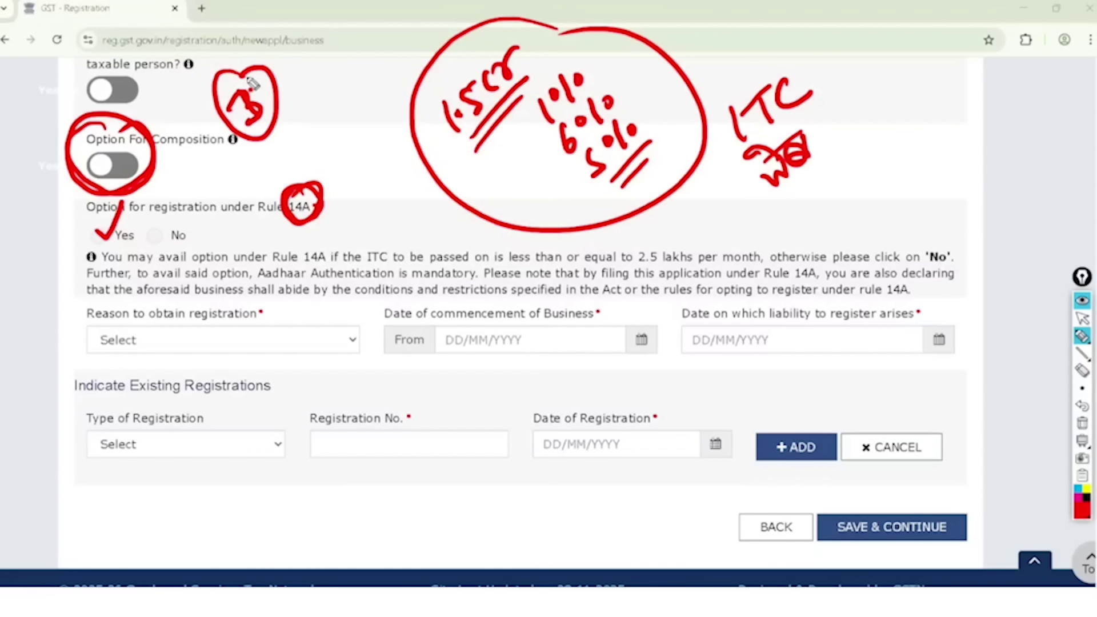
# - Write an underlined "hrs" note in red beside the circled "3" and add larger circles around "14A"
pyautogui.moveTo(301, 102); pyautogui.dragTo(316, 119)
pyautogui.moveTo(337, 77)
pyautogui.mouseDown()
pyautogui.moveTo(323, 117)
pyautogui.moveTo(359, 86)
pyautogui.moveTo(357, 140)
pyautogui.moveTo(382, 101)
pyautogui.moveTo(400, 103)
pyautogui.moveTo(377, 134)
pyautogui.mouseUp()
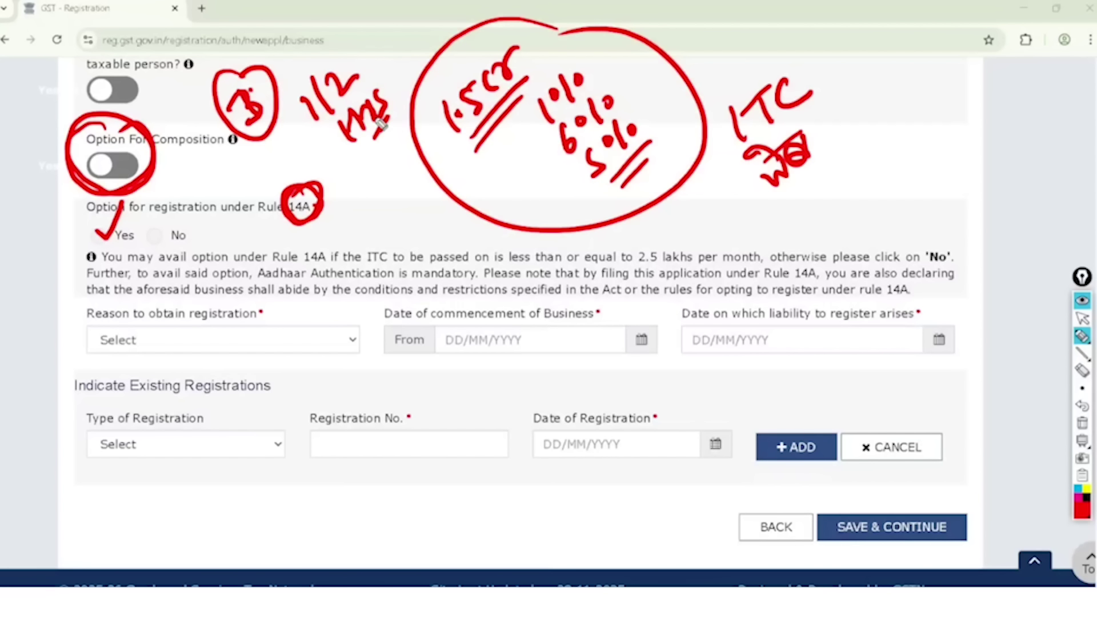
pyautogui.moveTo(301, 166)
pyautogui.mouseDown()
pyautogui.moveTo(283, 213)
pyautogui.moveTo(343, 216)
pyautogui.moveTo(284, 202)
pyautogui.mouseUp()
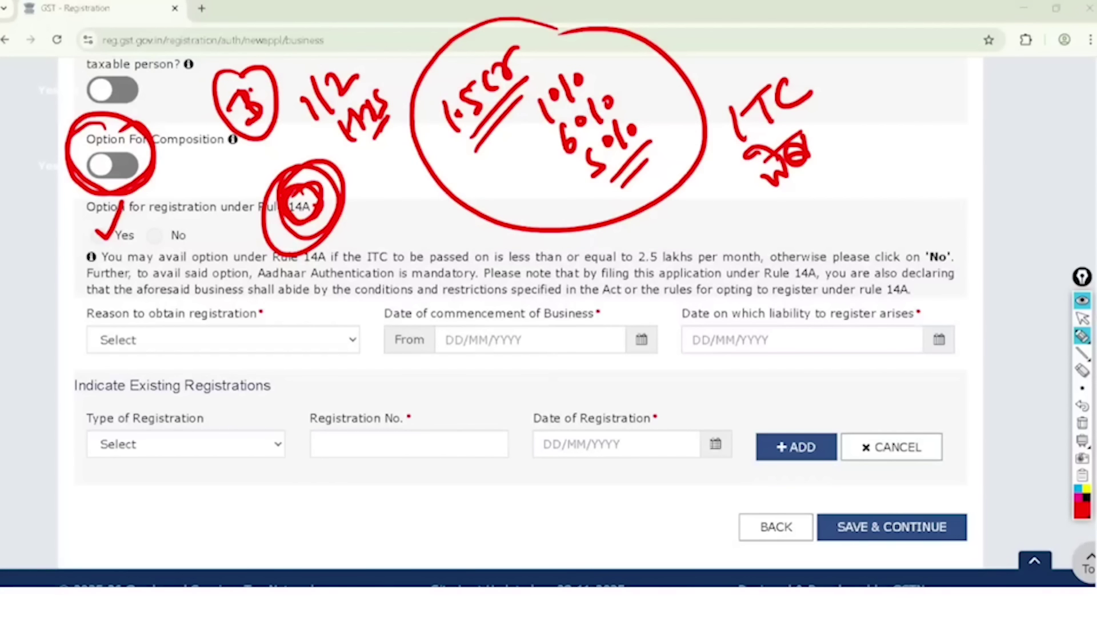
# - Clear the annotations and choose Yes for registration under Rule 14A
pyautogui.click(1082, 318)
pyautogui.click(1082, 423)
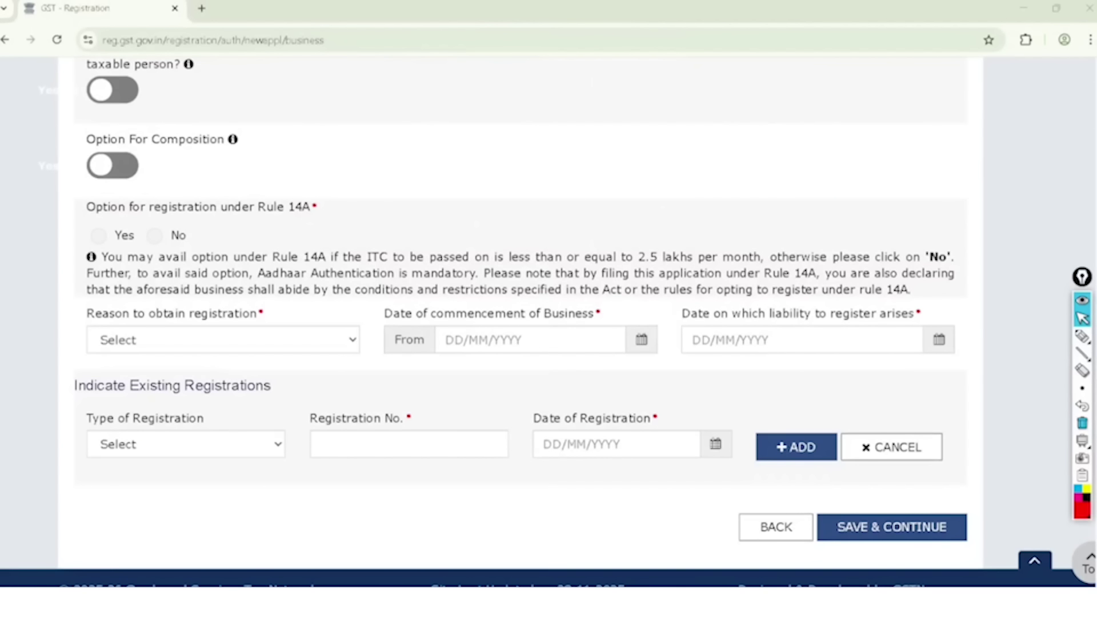
pyautogui.click(98, 236)
# - Set the reason to obtain registration to Voluntary Basis
pyautogui.click(222, 340)
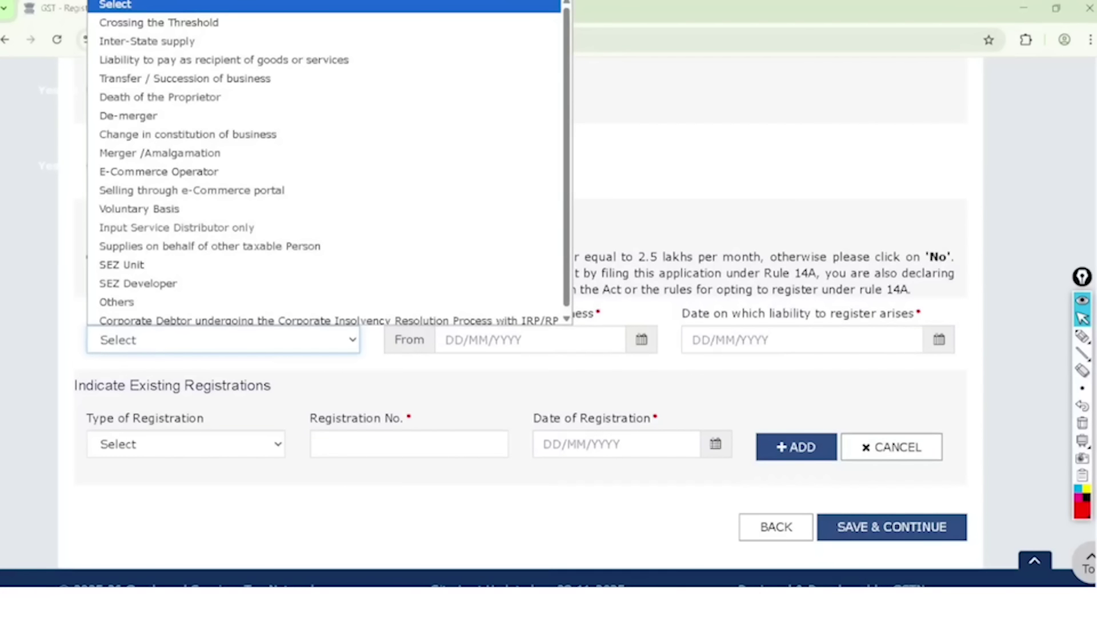
pyautogui.press('Down')
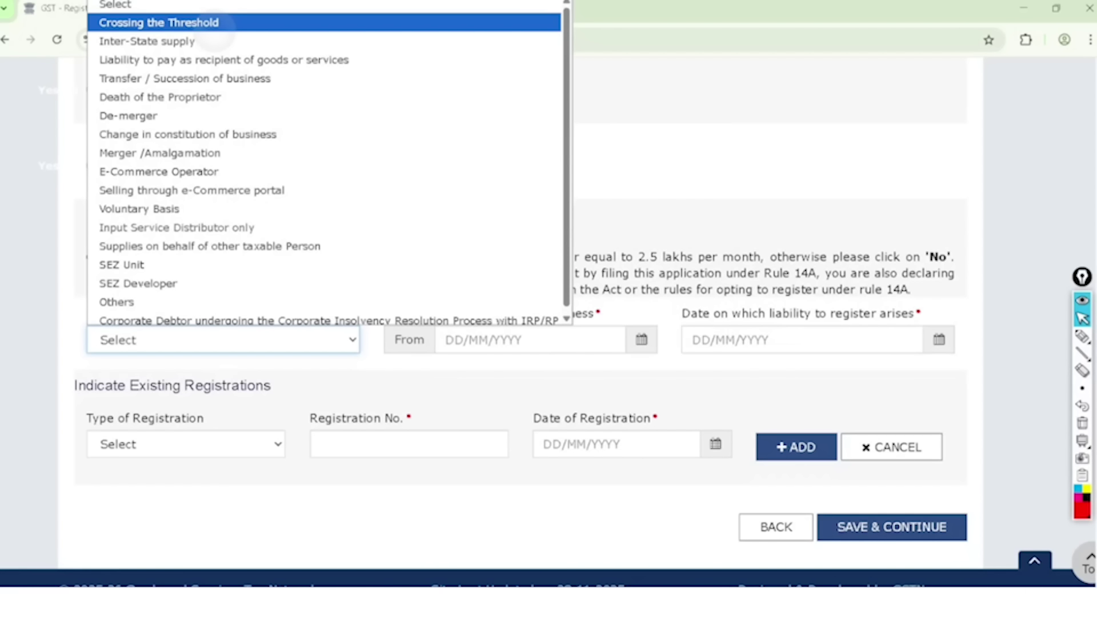
pyautogui.press('Down')
pyautogui.press('Down')
pyautogui.press('Down')
pyautogui.press('Down')
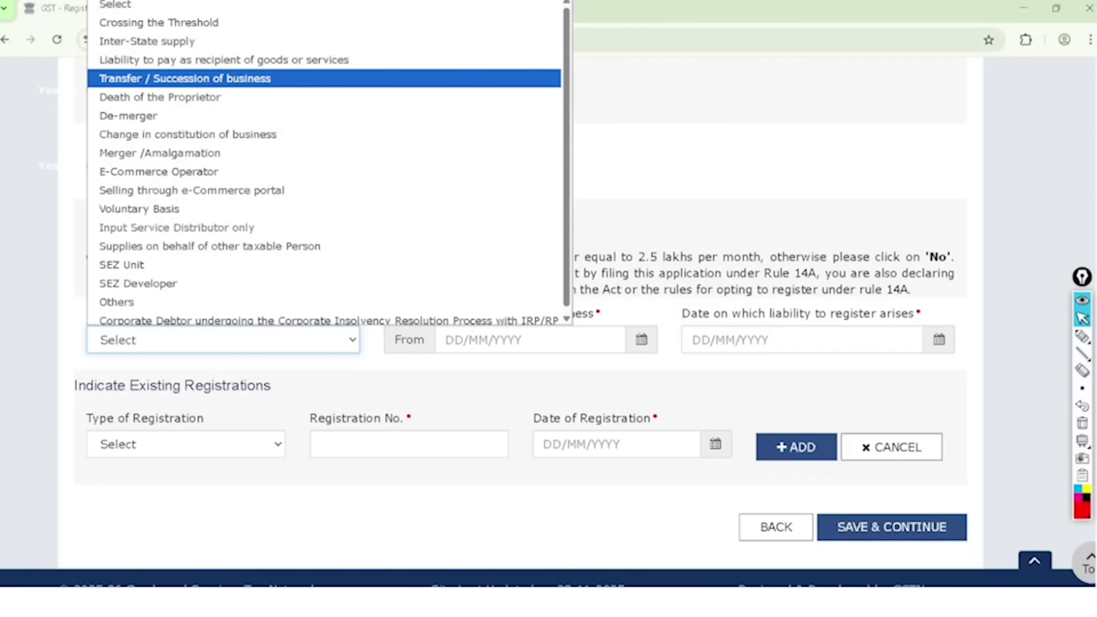
pyautogui.press('Down')
pyautogui.press('Down')
pyautogui.press('Down')
pyautogui.press('Down')
pyautogui.press('Down')
pyautogui.press('Down')
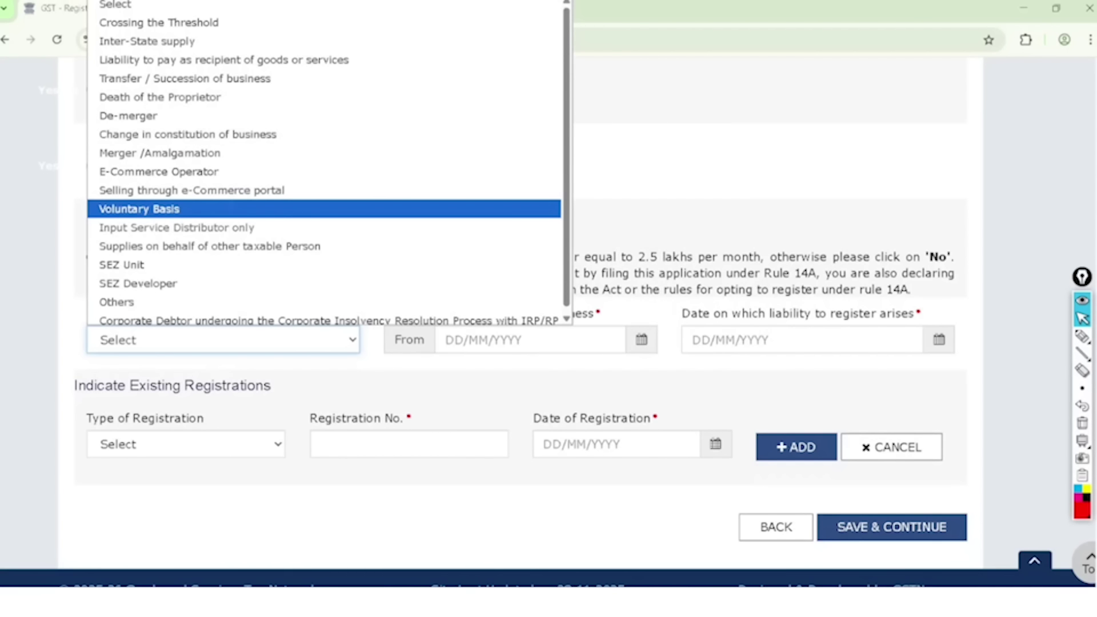
pyautogui.press('Return')
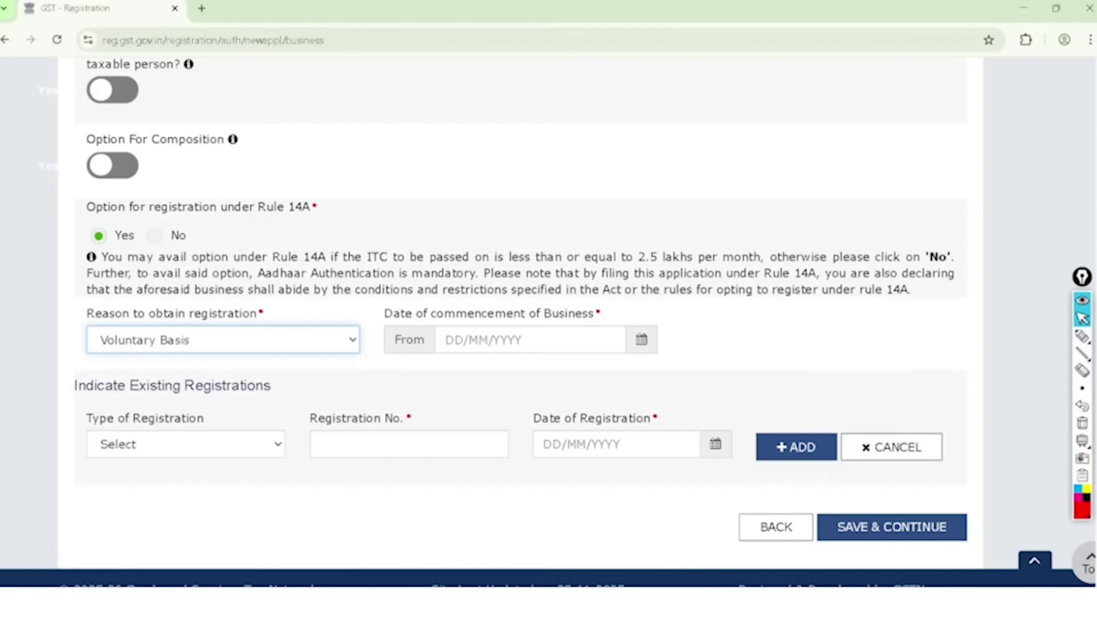
# - Set the date of commencement of business to 23/12/2025 and handwrite red notes above the field
pyautogui.click(446, 340)
pyautogui.click(521, 339)
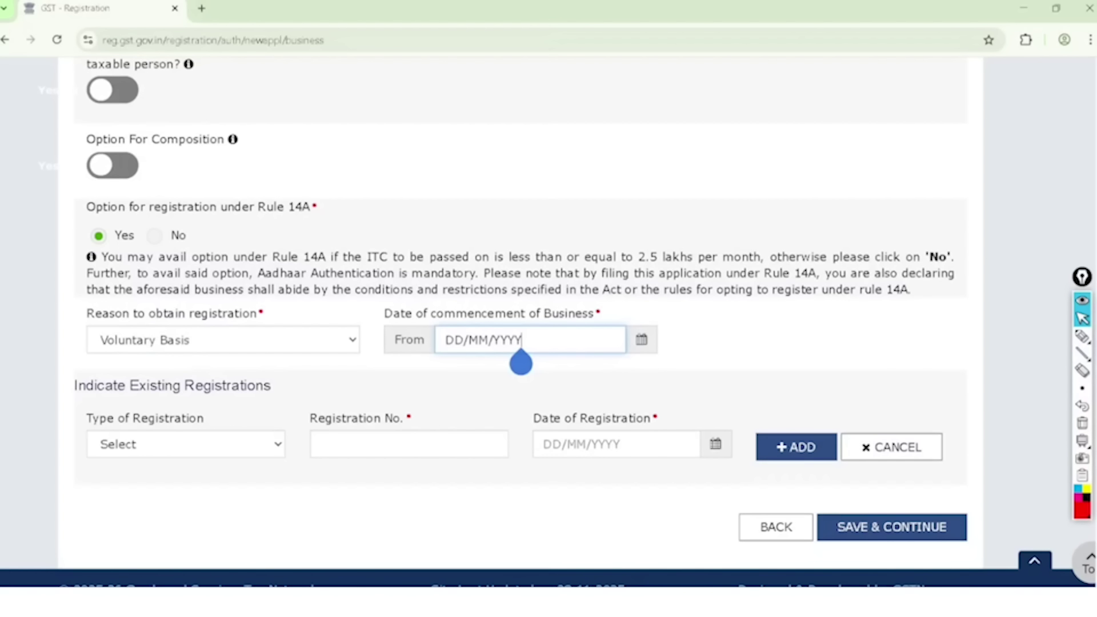
pyautogui.click(1082, 336)
pyautogui.moveTo(331, 140)
pyautogui.mouseDown()
pyautogui.moveTo(350, 152)
pyautogui.moveTo(403, 89)
pyautogui.mouseUp()
pyautogui.moveTo(372, 163)
pyautogui.mouseDown()
pyautogui.moveTo(384, 177)
pyautogui.moveTo(392, 157)
pyautogui.moveTo(446, 128)
pyautogui.moveTo(454, 169)
pyautogui.moveTo(490, 166)
pyautogui.moveTo(493, 182)
pyautogui.mouseUp()
pyautogui.moveTo(518, 146); pyautogui.dragTo(517, 147)
pyautogui.moveTo(546, 122)
pyautogui.mouseDown()
pyautogui.moveTo(549, 139)
pyautogui.moveTo(534, 138)
pyautogui.moveTo(563, 125)
pyautogui.moveTo(542, 162)
pyautogui.moveTo(633, 132)
pyautogui.moveTo(643, 150)
pyautogui.moveTo(671, 123)
pyautogui.moveTo(696, 127)
pyautogui.moveTo(688, 155)
pyautogui.moveTo(715, 144)
pyautogui.mouseUp()
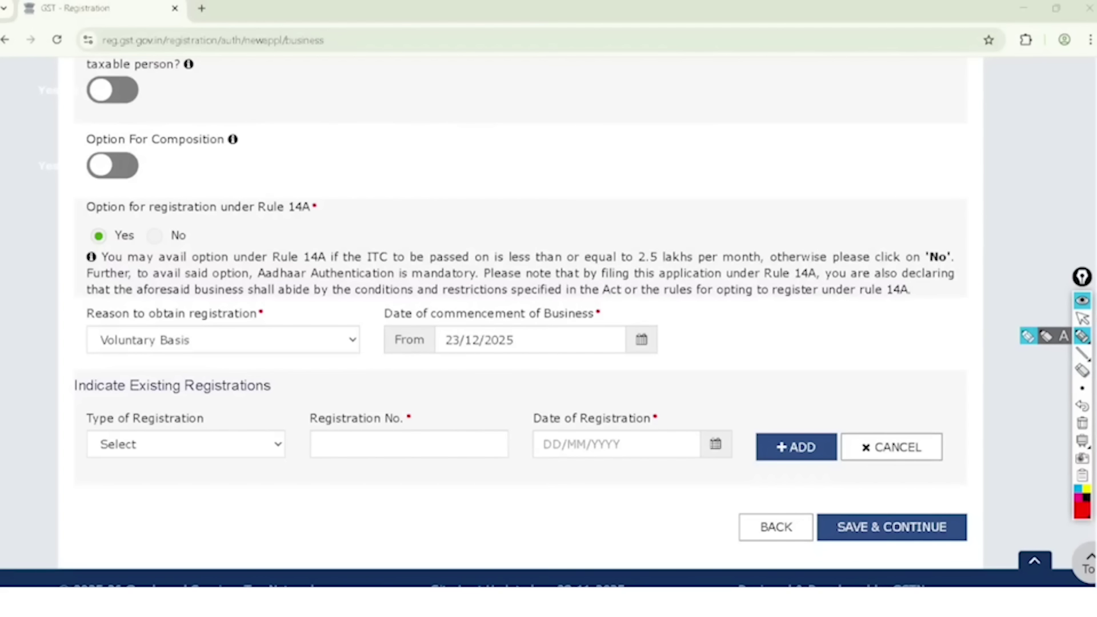
# - Circle the commencement date and the Indicate Existing Registrations heading in red, and clear the annotations
pyautogui.moveTo(481, 262)
pyautogui.mouseDown()
pyautogui.moveTo(537, 366)
pyautogui.moveTo(419, 366)
pyautogui.moveTo(452, 276)
pyautogui.mouseUp()
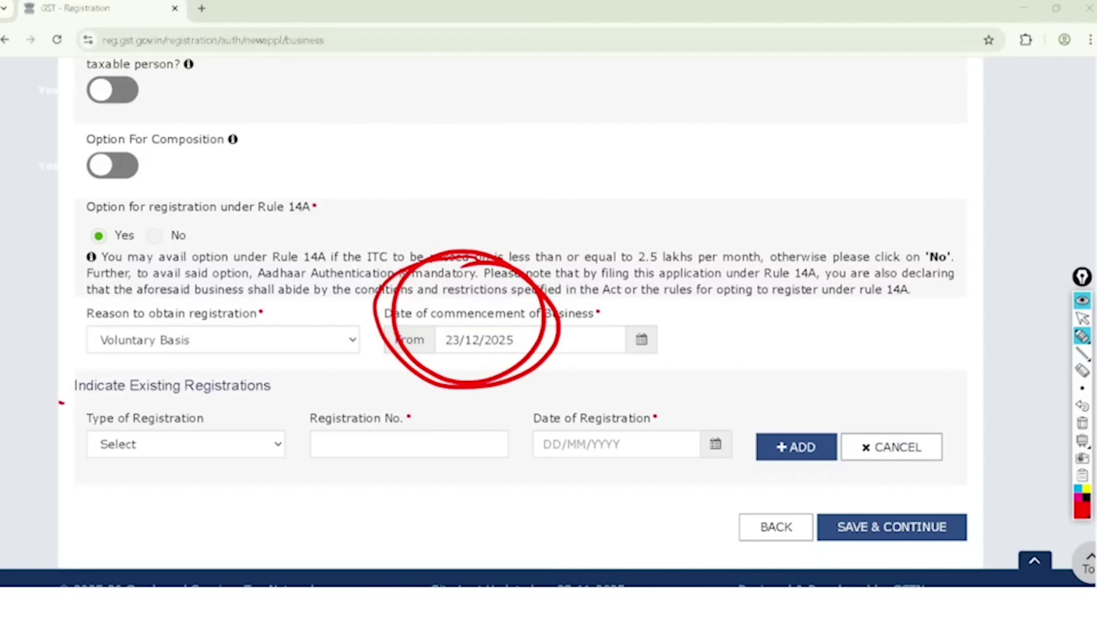
pyautogui.moveTo(61, 403)
pyautogui.mouseDown()
pyautogui.moveTo(161, 409)
pyautogui.moveTo(311, 375)
pyautogui.moveTo(54, 382)
pyautogui.moveTo(85, 407)
pyautogui.mouseUp()
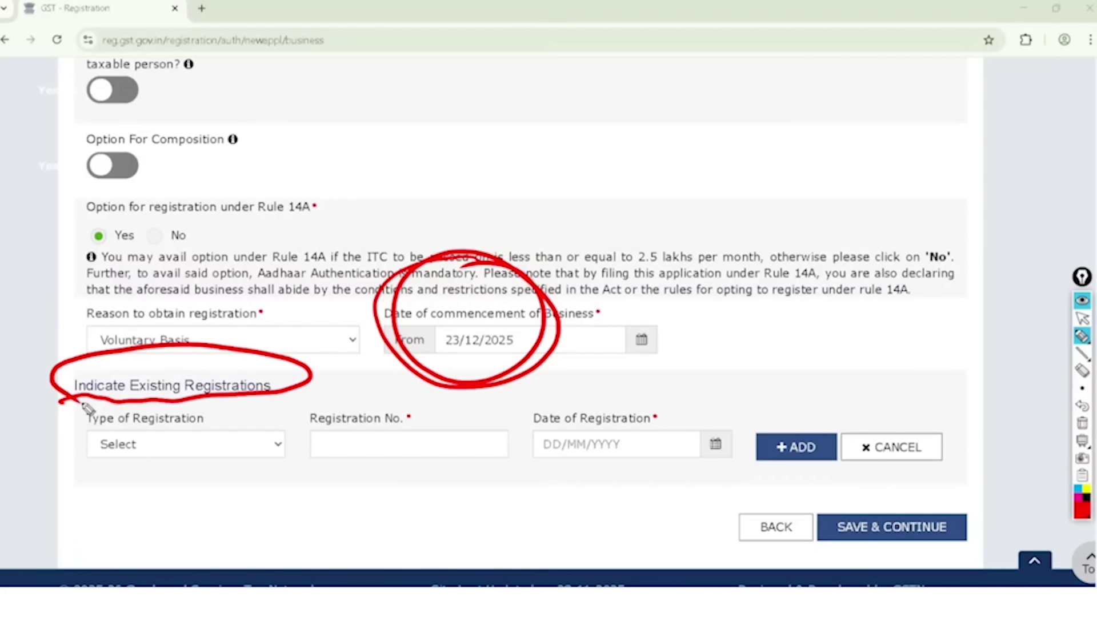
pyautogui.hotkey('ctrl', 'shift', '2')
pyautogui.hotkey('ctrl', 'shift', '7')
# - Look through the Type of Registration options under Indicate Existing Registrations without choosing one
pyautogui.click(135, 448)
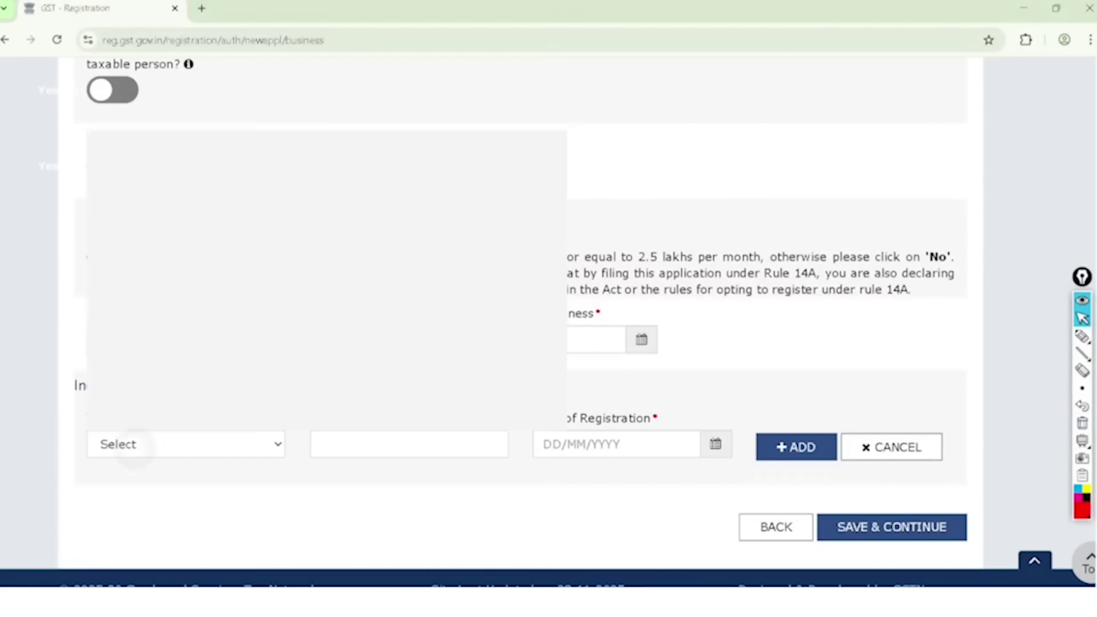
pyautogui.press('Down')
pyautogui.press('Down')
pyautogui.press('Down')
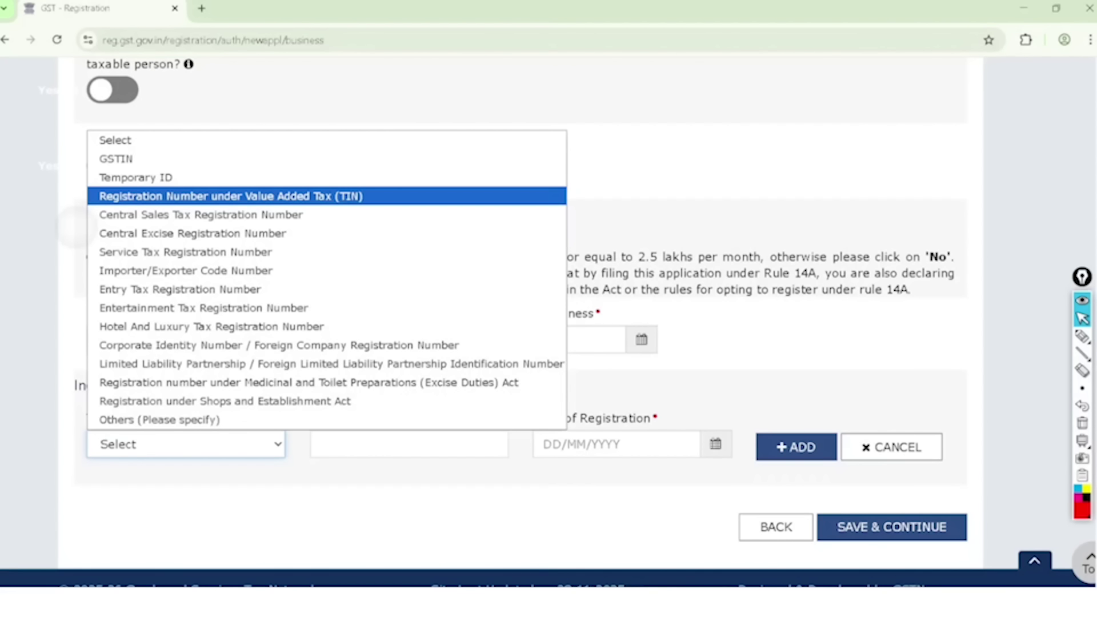
pyautogui.press('Down')
pyautogui.press('Down')
pyautogui.press('Down')
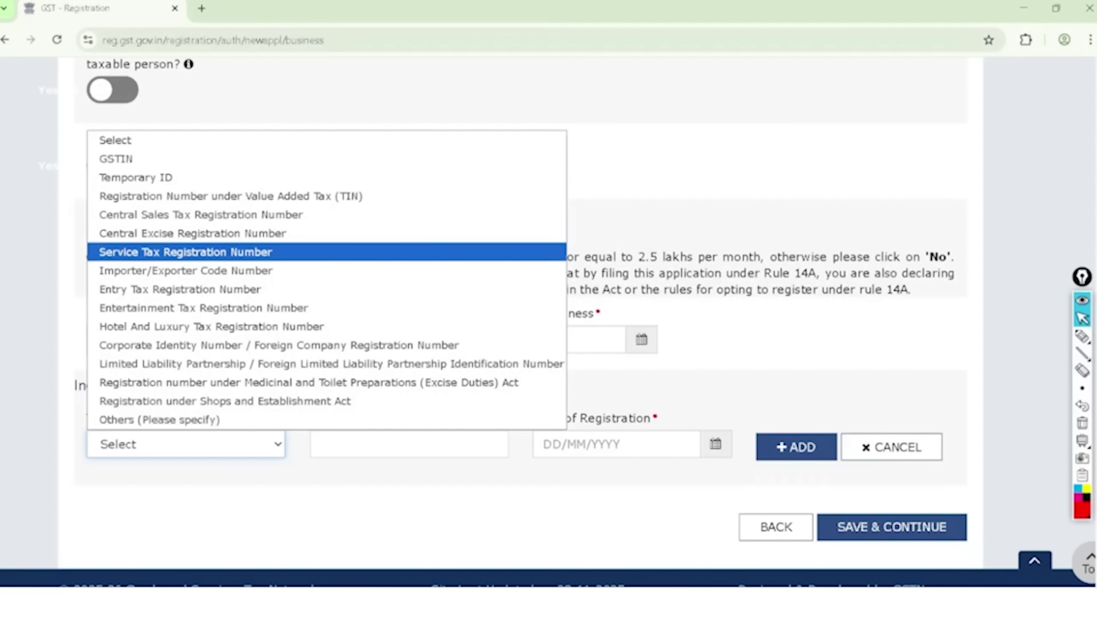
pyautogui.press('Down')
pyautogui.press('Down')
pyautogui.press('Up')
pyautogui.press('Up')
pyautogui.press('Escape')
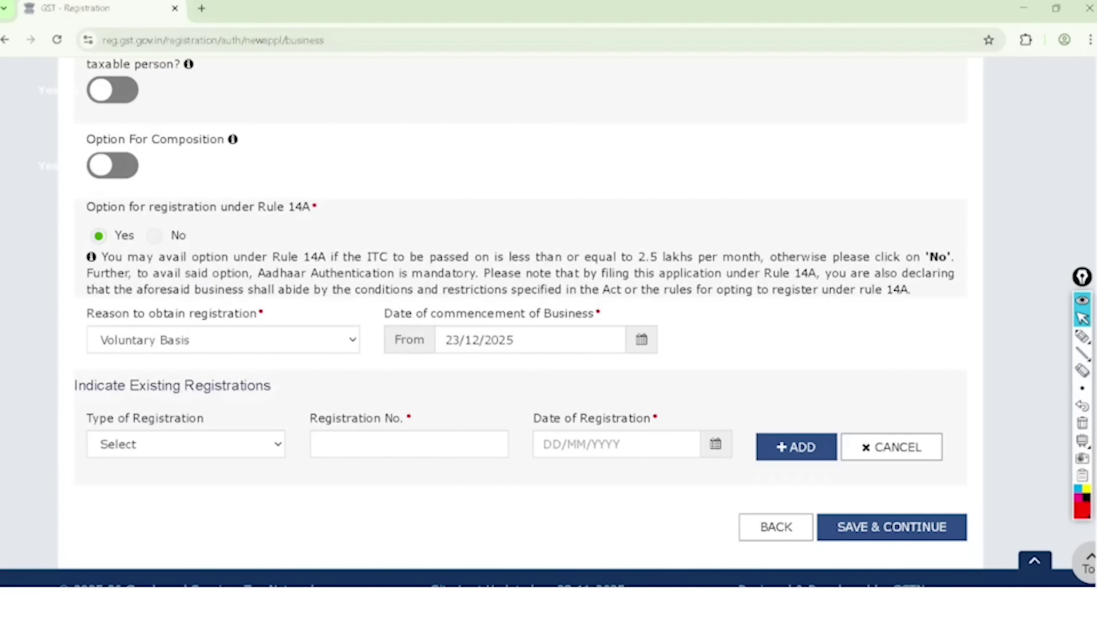
# - Circle Save & Continue and the Document for Trade Name heading in red
pyautogui.click(1082, 336)
pyautogui.moveTo(943, 502)
pyautogui.mouseDown()
pyautogui.moveTo(892, 572)
pyautogui.moveTo(864, 485)
pyautogui.mouseUp()
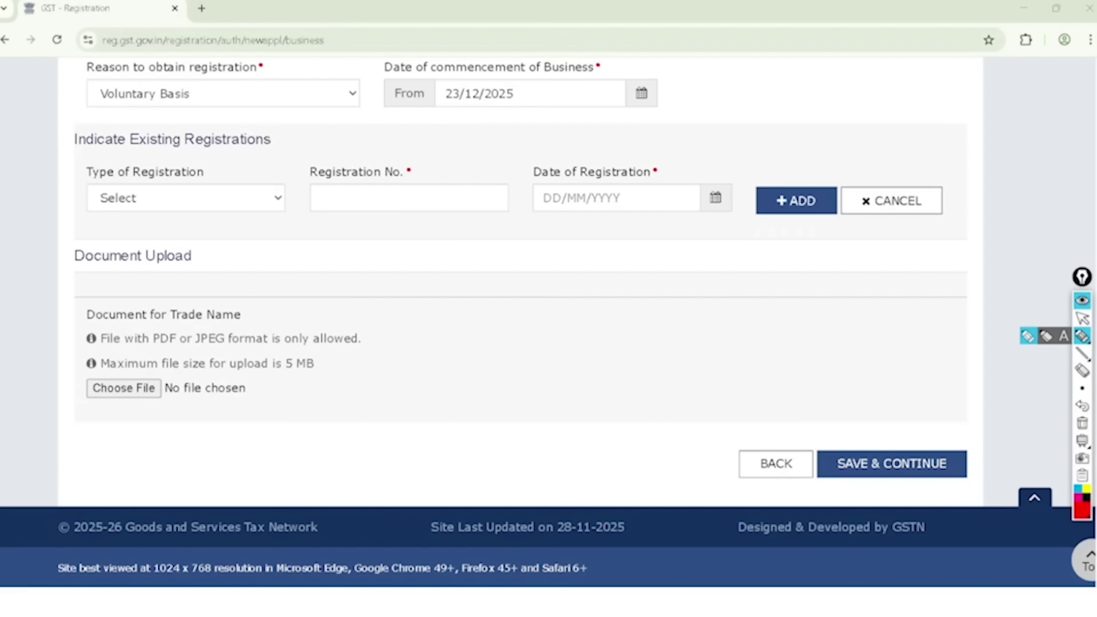
pyautogui.moveTo(92, 329)
pyautogui.mouseDown()
pyautogui.moveTo(211, 338)
pyautogui.moveTo(182, 284)
pyautogui.moveTo(92, 327)
pyautogui.mouseUp()
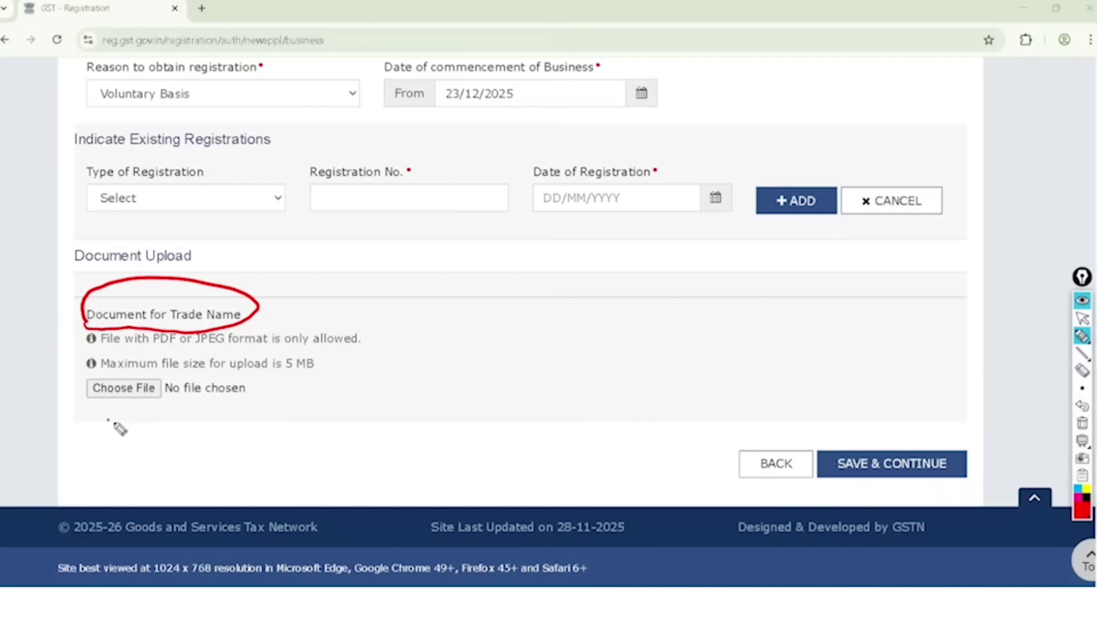
# - Handwrite a red note around the trade name upload, circle Save & Continue, and save the Business Details section
pyautogui.moveTo(105, 417); pyautogui.dragTo(142, 383)
pyautogui.moveTo(180, 423)
pyautogui.mouseDown()
pyautogui.moveTo(186, 464)
pyautogui.moveTo(203, 450)
pyautogui.mouseUp()
pyautogui.moveTo(203, 402)
pyautogui.mouseDown()
pyautogui.moveTo(207, 441)
pyautogui.moveTo(226, 419)
pyautogui.mouseUp()
pyautogui.moveTo(227, 379)
pyautogui.mouseDown()
pyautogui.moveTo(228, 407)
pyautogui.moveTo(260, 390)
pyautogui.mouseUp()
pyautogui.moveTo(926, 404)
pyautogui.mouseDown()
pyautogui.moveTo(813, 435)
pyautogui.moveTo(900, 390)
pyautogui.moveTo(854, 410)
pyautogui.mouseUp()
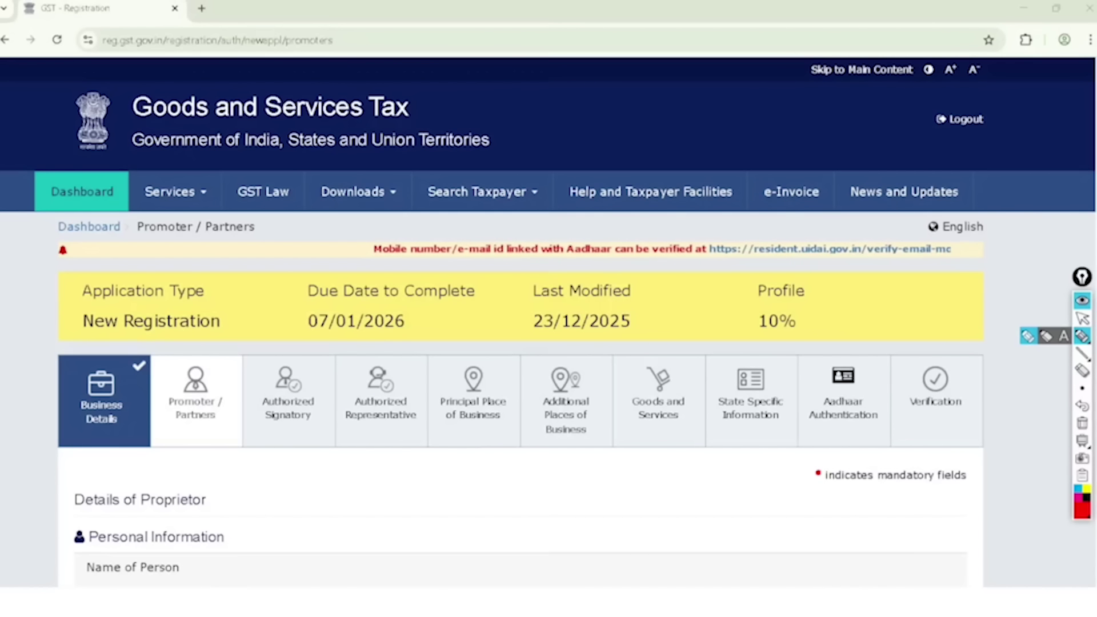
# - Circle the Profile percentage and the Business Details section tile in red, and clear the annotations
pyautogui.moveTo(736, 292)
pyautogui.mouseDown()
pyautogui.moveTo(790, 265)
pyautogui.moveTo(833, 313)
pyautogui.moveTo(743, 337)
pyautogui.moveTo(811, 286)
pyautogui.moveTo(779, 292)
pyautogui.mouseUp()
pyautogui.moveTo(83, 324)
pyautogui.mouseDown()
pyautogui.moveTo(48, 400)
pyautogui.moveTo(137, 366)
pyautogui.mouseUp()
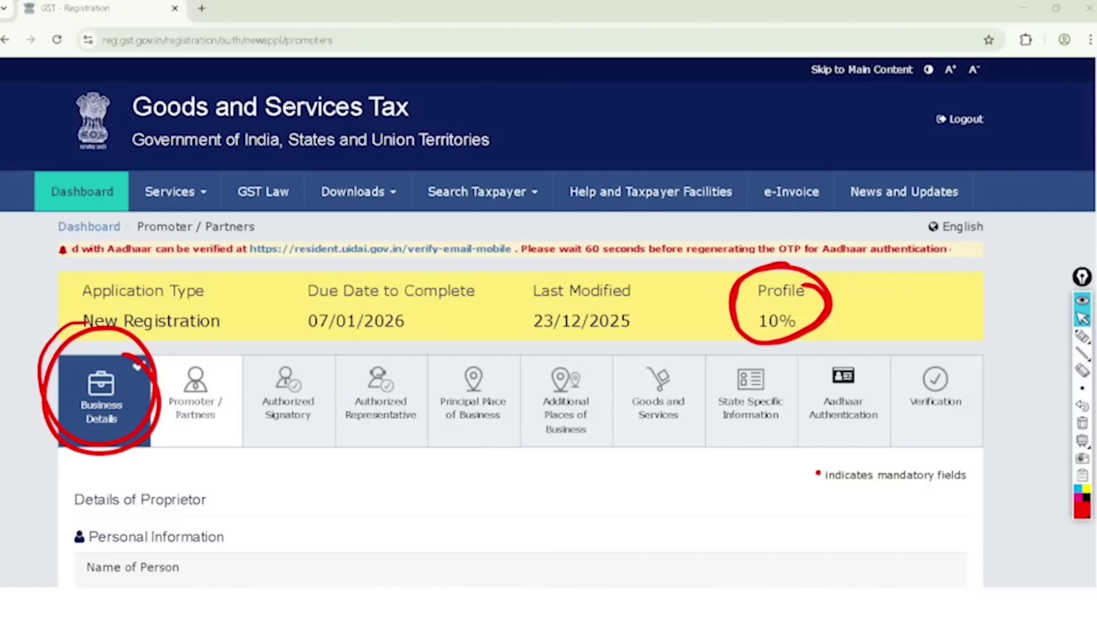
pyautogui.click(1082, 423)
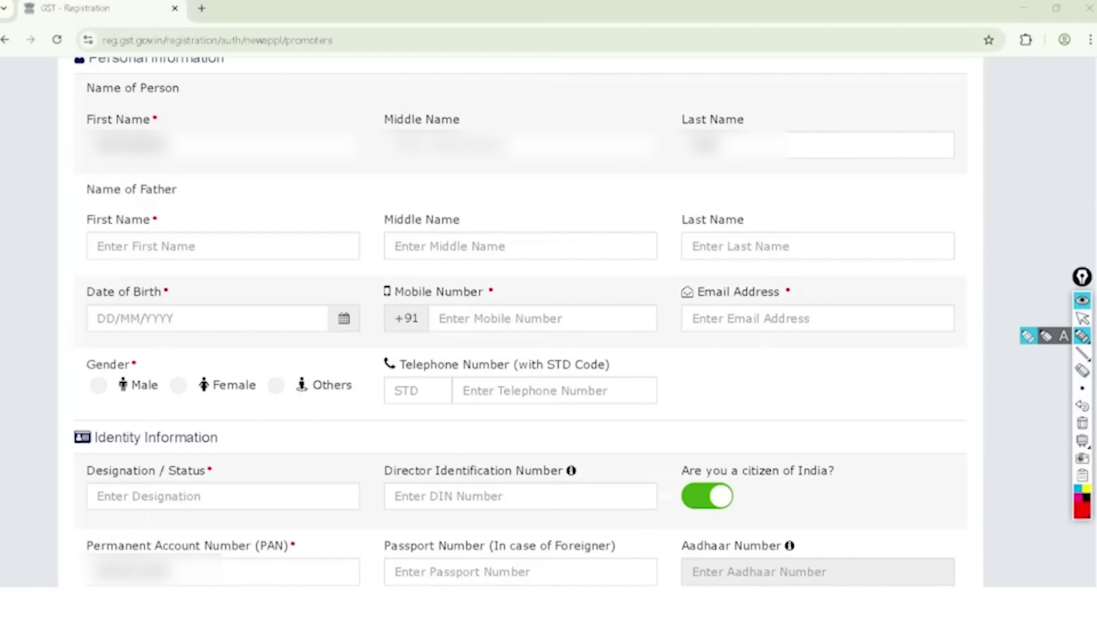
# - Circle the Name of Person heading and the first and last name fields of the proprietor and father in red
pyautogui.moveTo(67, 92)
pyautogui.mouseDown()
pyautogui.moveTo(87, 106)
pyautogui.moveTo(201, 64)
pyautogui.moveTo(68, 109)
pyautogui.mouseUp()
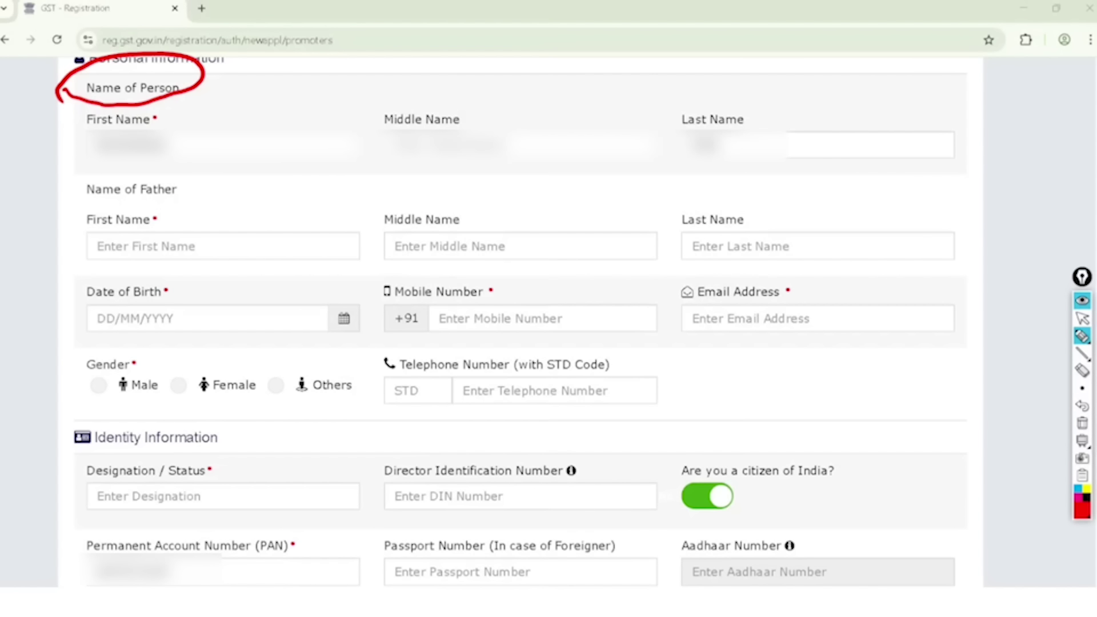
pyautogui.moveTo(125, 85)
pyautogui.mouseDown()
pyautogui.moveTo(120, 185)
pyautogui.moveTo(89, 129)
pyautogui.mouseUp()
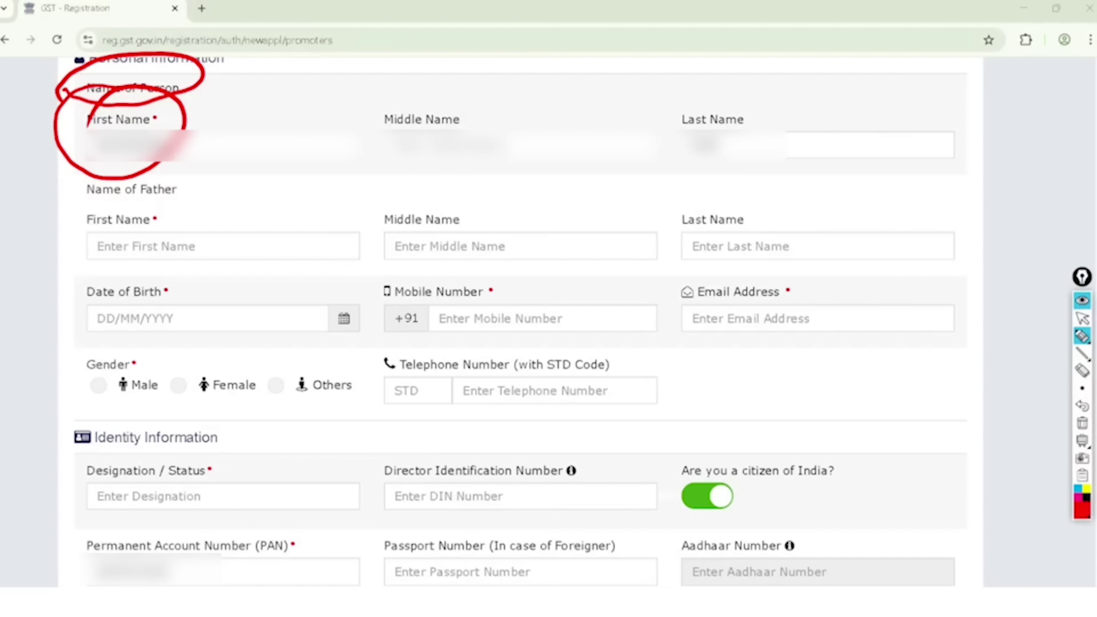
pyautogui.moveTo(721, 94)
pyautogui.mouseDown()
pyautogui.moveTo(672, 168)
pyautogui.moveTo(711, 95)
pyautogui.mouseUp()
pyautogui.moveTo(115, 197)
pyautogui.mouseDown()
pyautogui.moveTo(66, 238)
pyautogui.moveTo(114, 201)
pyautogui.mouseUp()
pyautogui.moveTo(721, 199)
pyautogui.mouseDown()
pyautogui.moveTo(662, 220)
pyautogui.moveTo(723, 270)
pyautogui.moveTo(694, 203)
pyautogui.mouseUp()
# - Circle the date of birth, mobile number, email and telephone fields in red, and tick the Male and Female gender choices
pyautogui.moveTo(117, 274)
pyautogui.mouseDown()
pyautogui.moveTo(89, 268)
pyautogui.moveTo(183, 307)
pyautogui.moveTo(75, 306)
pyautogui.mouseUp()
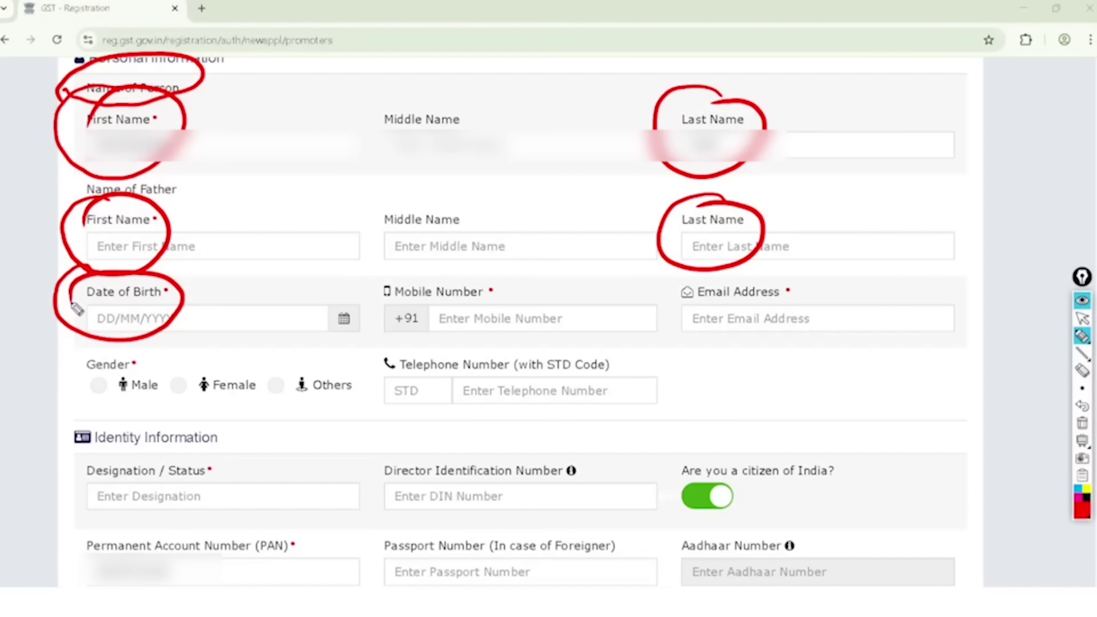
pyautogui.moveTo(391, 267)
pyautogui.mouseDown()
pyautogui.moveTo(437, 361)
pyautogui.moveTo(377, 288)
pyautogui.moveTo(366, 309)
pyautogui.mouseUp()
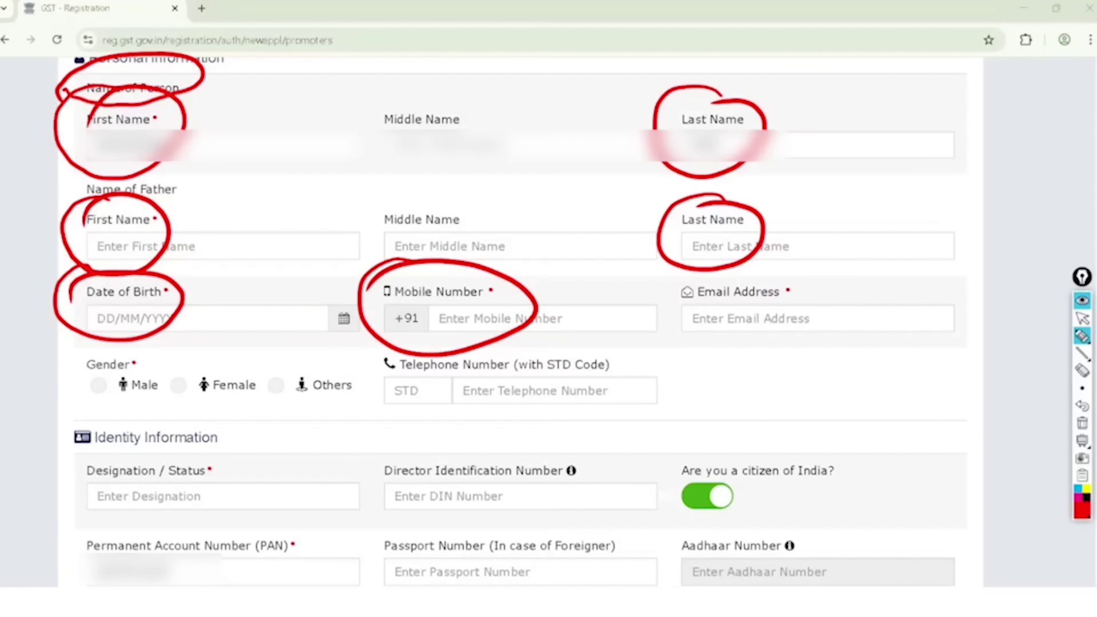
pyautogui.moveTo(774, 273)
pyautogui.mouseDown()
pyautogui.moveTo(658, 306)
pyautogui.moveTo(814, 283)
pyautogui.moveTo(776, 273)
pyautogui.mouseUp()
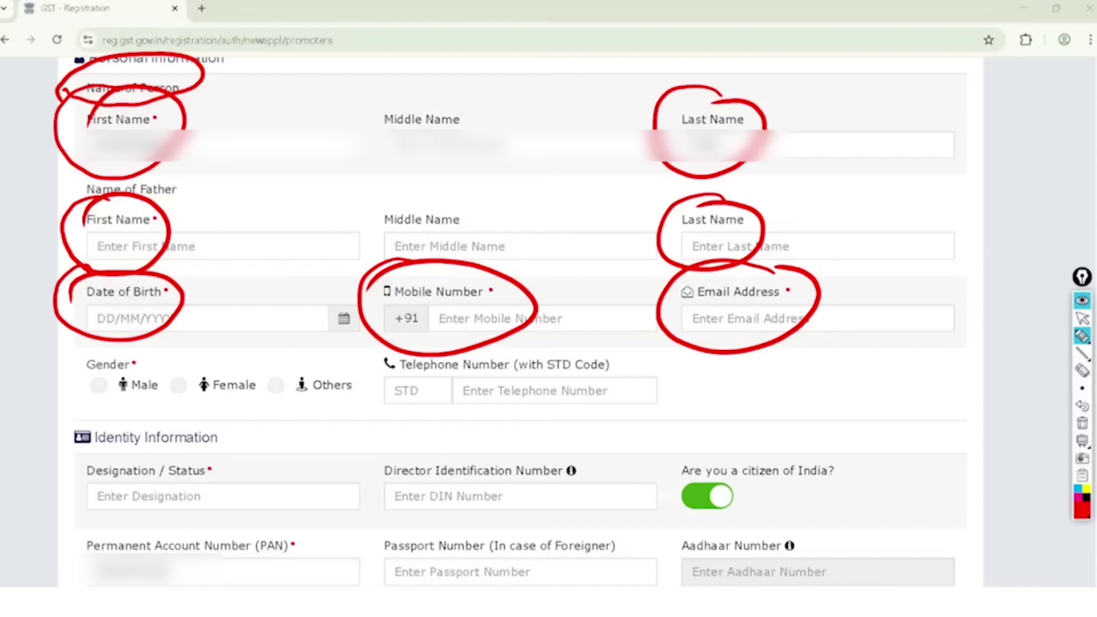
pyautogui.moveTo(92, 378); pyautogui.dragTo(135, 323)
pyautogui.moveTo(176, 375)
pyautogui.mouseDown()
pyautogui.moveTo(181, 382)
pyautogui.moveTo(216, 330)
pyautogui.mouseUp()
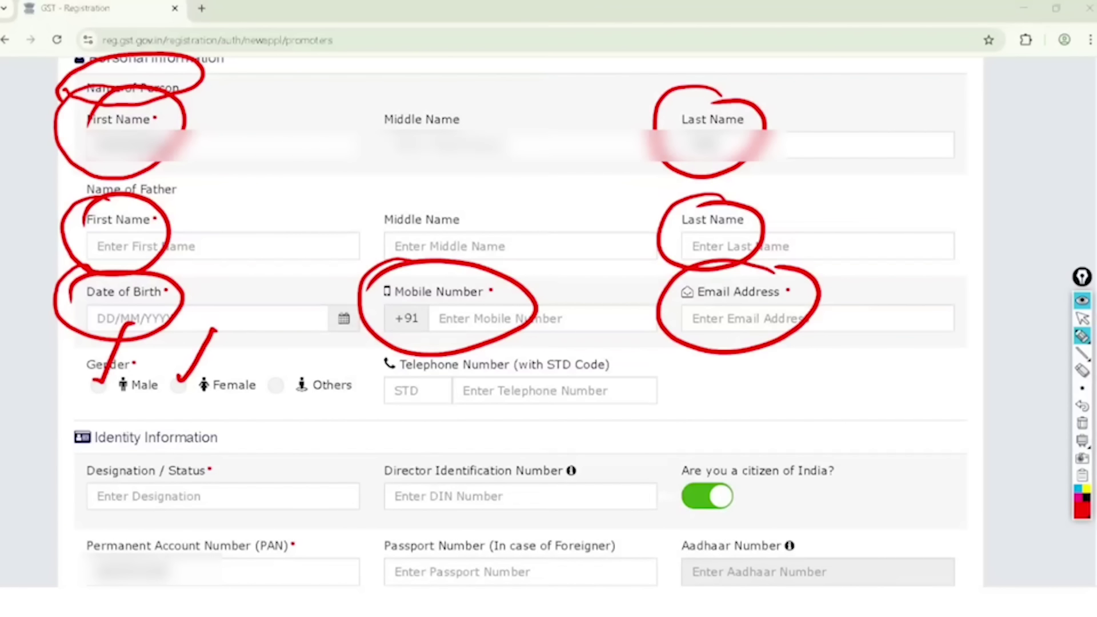
pyautogui.moveTo(589, 345)
pyautogui.mouseDown()
pyautogui.moveTo(594, 419)
pyautogui.moveTo(484, 408)
pyautogui.moveTo(554, 339)
pyautogui.mouseUp()
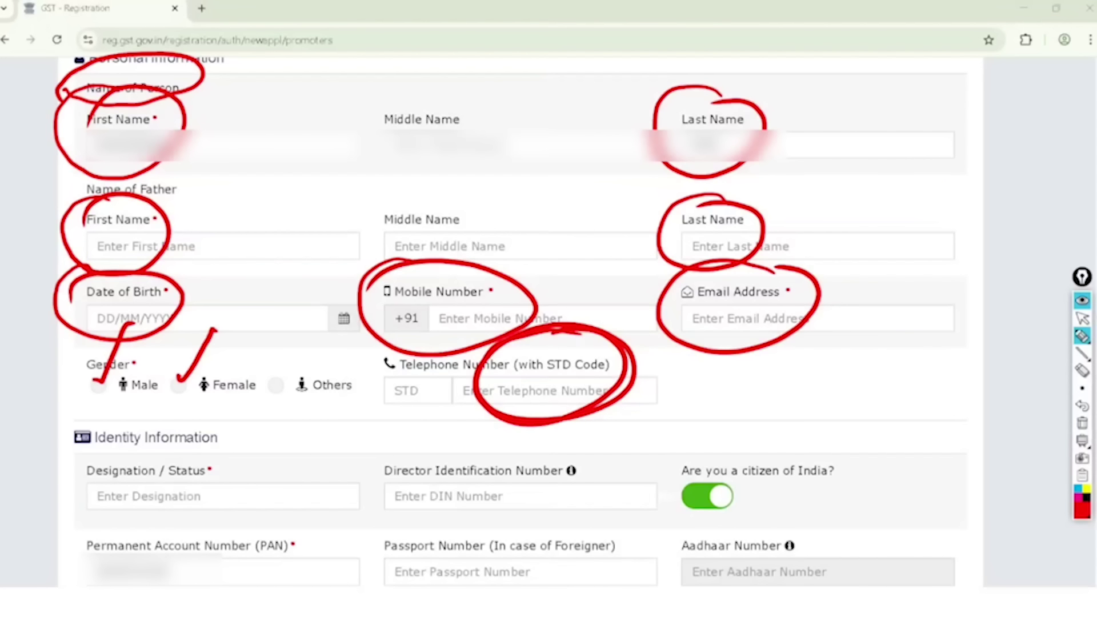
# - Circle the PAN, passport, Aadhaar, citizenship, DIN and designation fields under Identity Information, and draw a tick beside the designation
pyautogui.moveTo(77, 584)
pyautogui.mouseDown()
pyautogui.moveTo(86, 546)
pyautogui.moveTo(171, 584)
pyautogui.mouseUp()
pyautogui.moveTo(439, 525)
pyautogui.mouseDown()
pyautogui.moveTo(409, 529)
pyautogui.moveTo(585, 580)
pyautogui.moveTo(394, 543)
pyautogui.mouseUp()
pyautogui.moveTo(805, 524)
pyautogui.mouseDown()
pyautogui.moveTo(694, 550)
pyautogui.moveTo(843, 571)
pyautogui.moveTo(778, 533)
pyautogui.mouseUp()
pyautogui.moveTo(766, 420)
pyautogui.mouseDown()
pyautogui.moveTo(657, 469)
pyautogui.moveTo(819, 440)
pyautogui.moveTo(734, 437)
pyautogui.mouseUp()
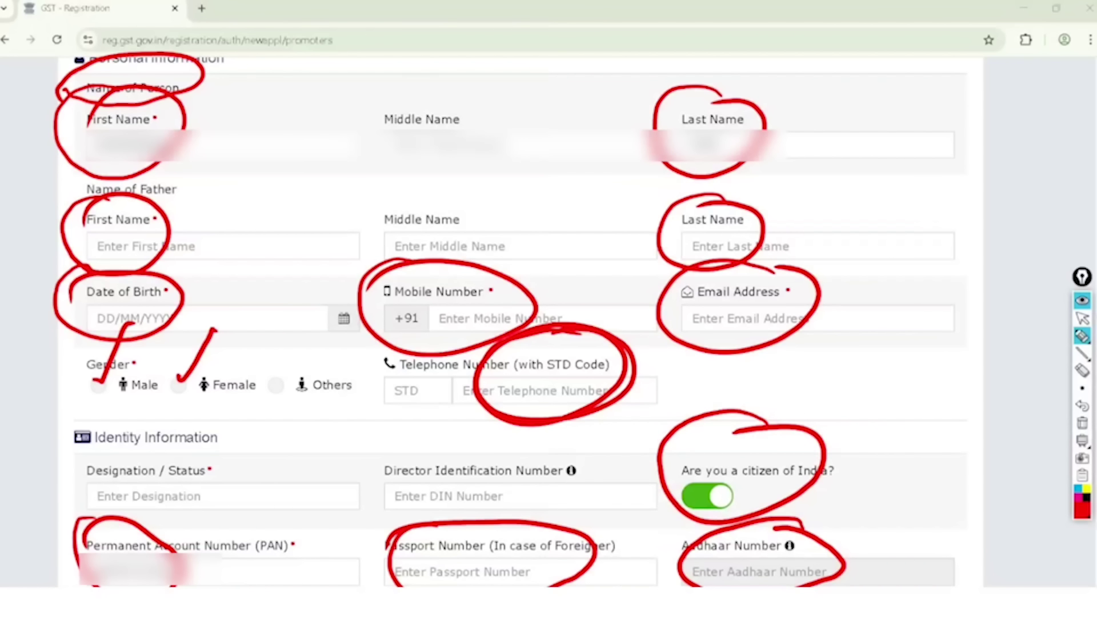
pyautogui.moveTo(468, 428)
pyautogui.mouseDown()
pyautogui.moveTo(394, 500)
pyautogui.moveTo(571, 448)
pyautogui.moveTo(437, 439)
pyautogui.mouseUp()
pyautogui.moveTo(137, 433)
pyautogui.mouseDown()
pyautogui.moveTo(61, 485)
pyautogui.moveTo(183, 422)
pyautogui.moveTo(86, 457)
pyautogui.mouseUp()
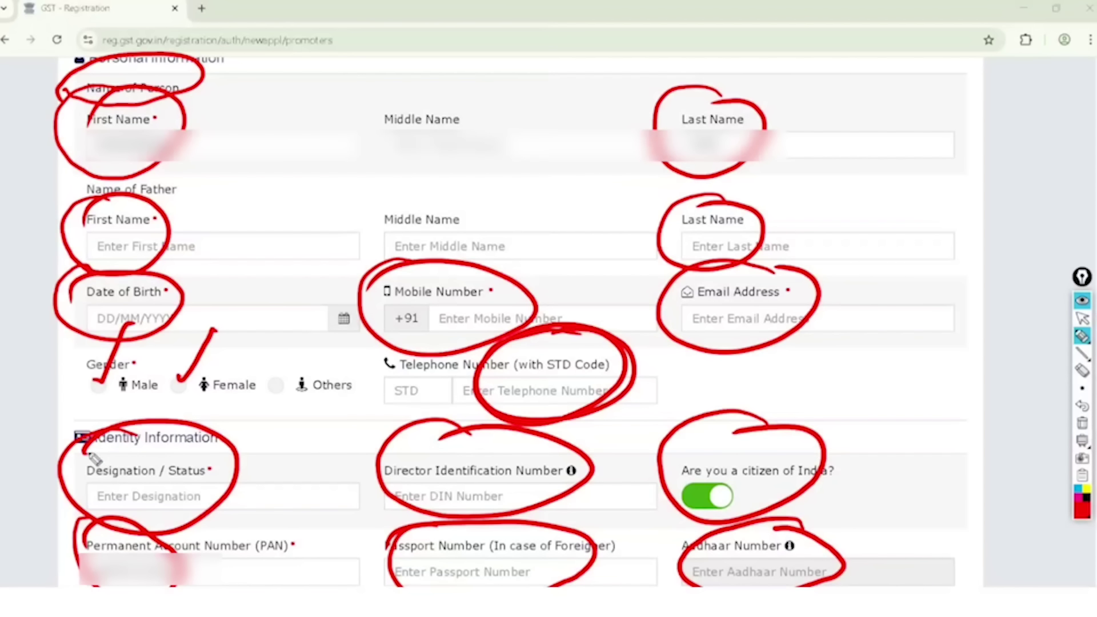
pyautogui.moveTo(237, 480)
pyautogui.mouseDown()
pyautogui.moveTo(290, 455)
pyautogui.moveTo(313, 422)
pyautogui.mouseUp()
# - Clear the annotations and activate the Designation / Status field
pyautogui.click(1082, 318)
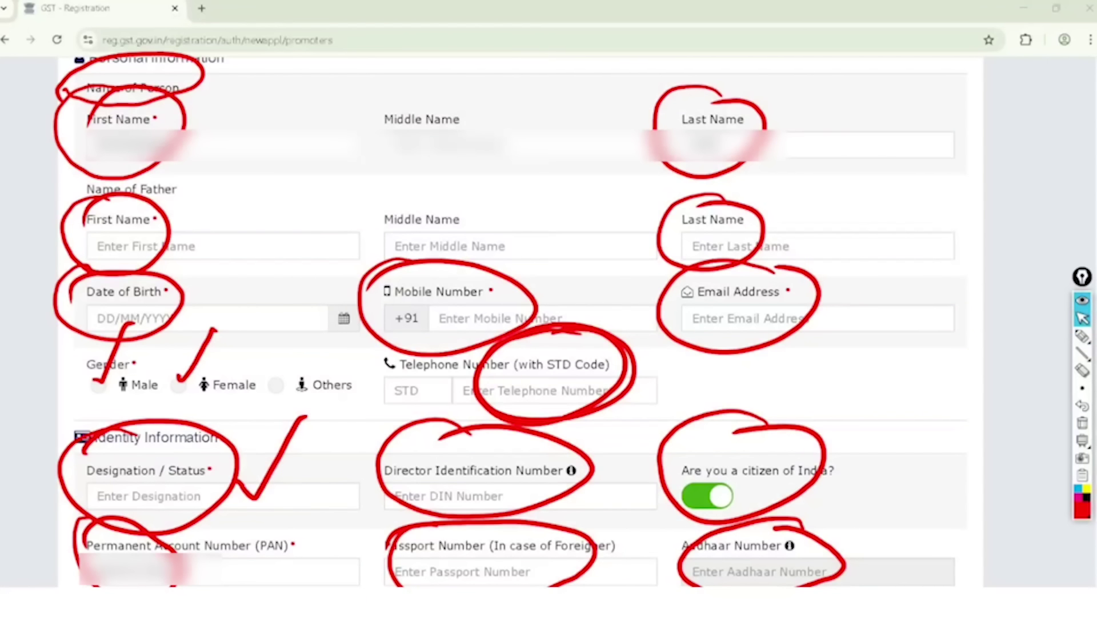
pyautogui.click(1081, 423)
pyautogui.click(97, 496)
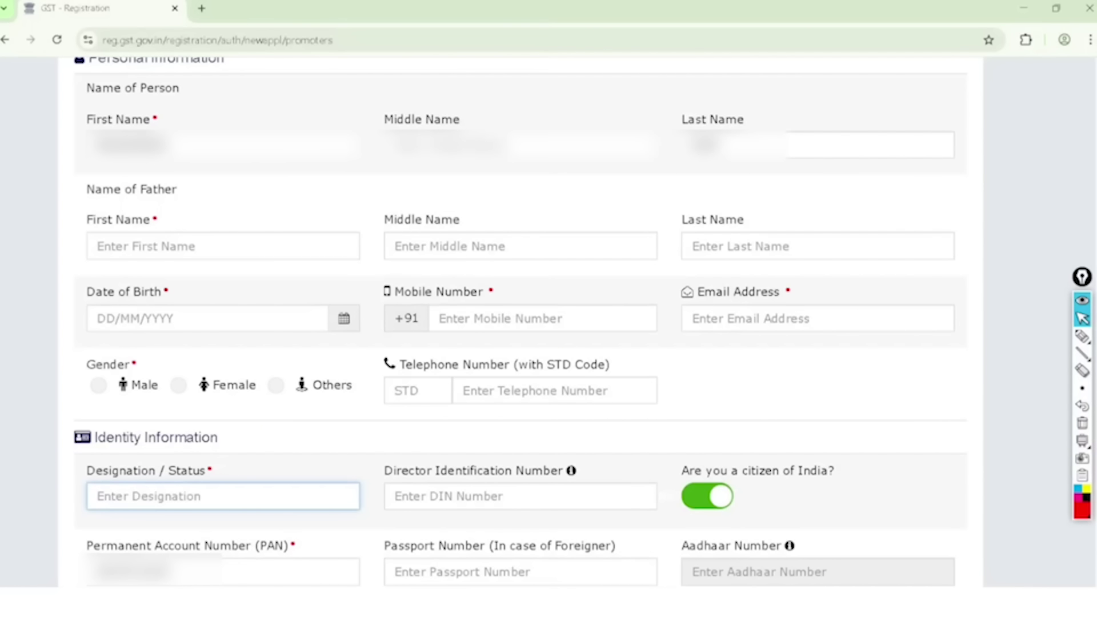
# - Circle the location marker on the residential address map and write an underlined "आधार" beside it in red
pyautogui.scroll(-10, 521, 321)
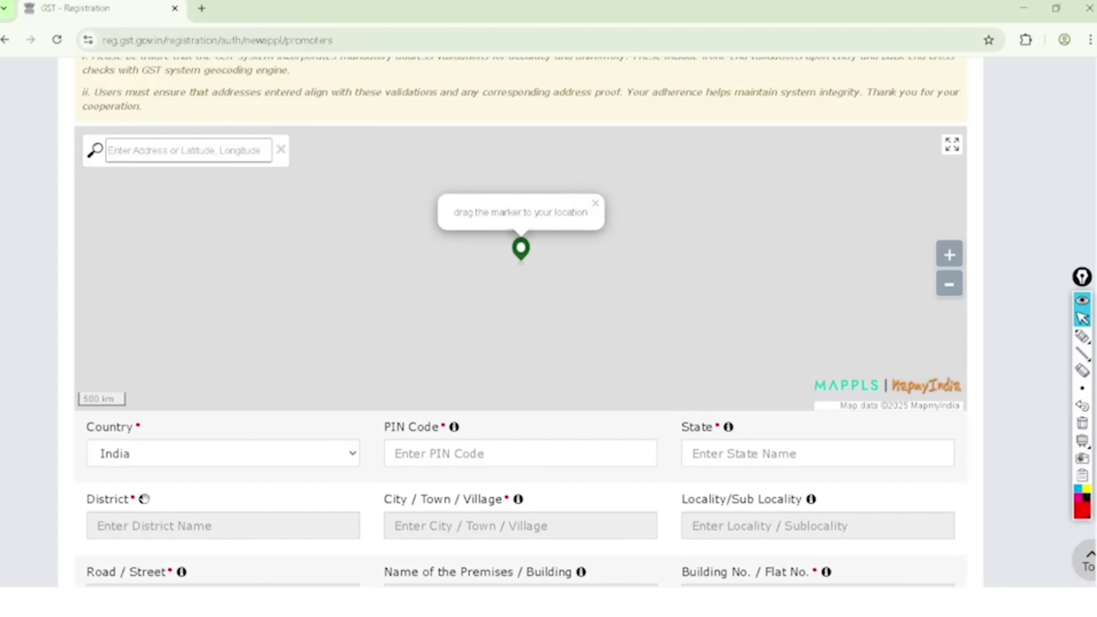
pyautogui.click(1082, 336)
pyautogui.moveTo(534, 121)
pyautogui.mouseDown()
pyautogui.moveTo(607, 149)
pyautogui.moveTo(490, 129)
pyautogui.mouseUp()
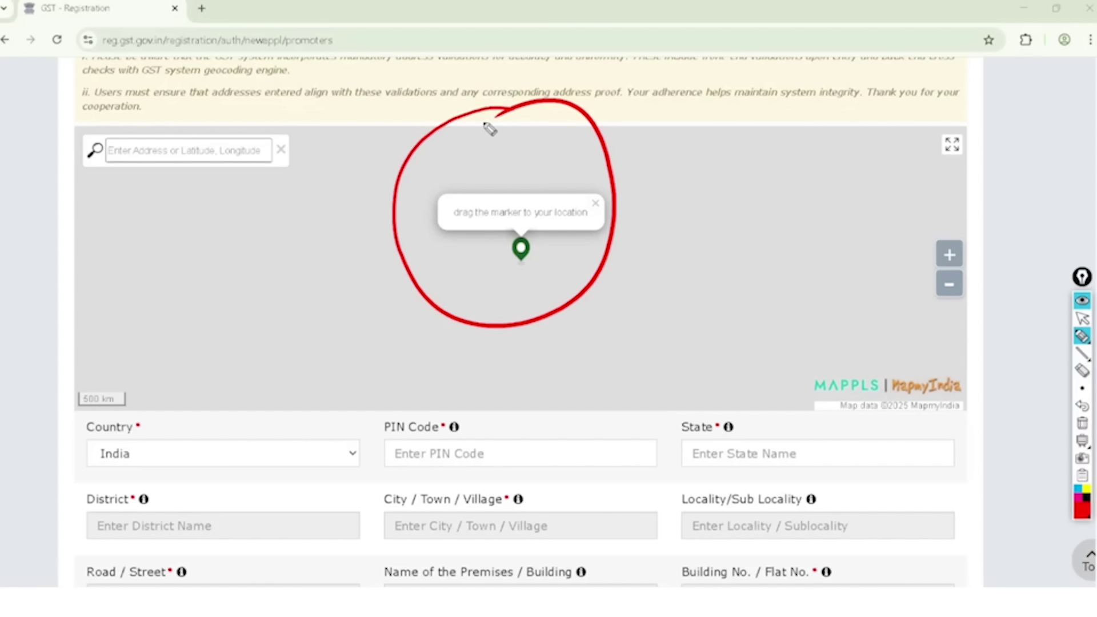
pyautogui.moveTo(618, 273)
pyautogui.mouseDown()
pyautogui.moveTo(629, 297)
pyautogui.moveTo(651, 289)
pyautogui.moveTo(690, 210)
pyautogui.mouseUp()
pyautogui.moveTo(644, 304)
pyautogui.mouseDown()
pyautogui.moveTo(706, 240)
pyautogui.moveTo(697, 269)
pyautogui.mouseUp()
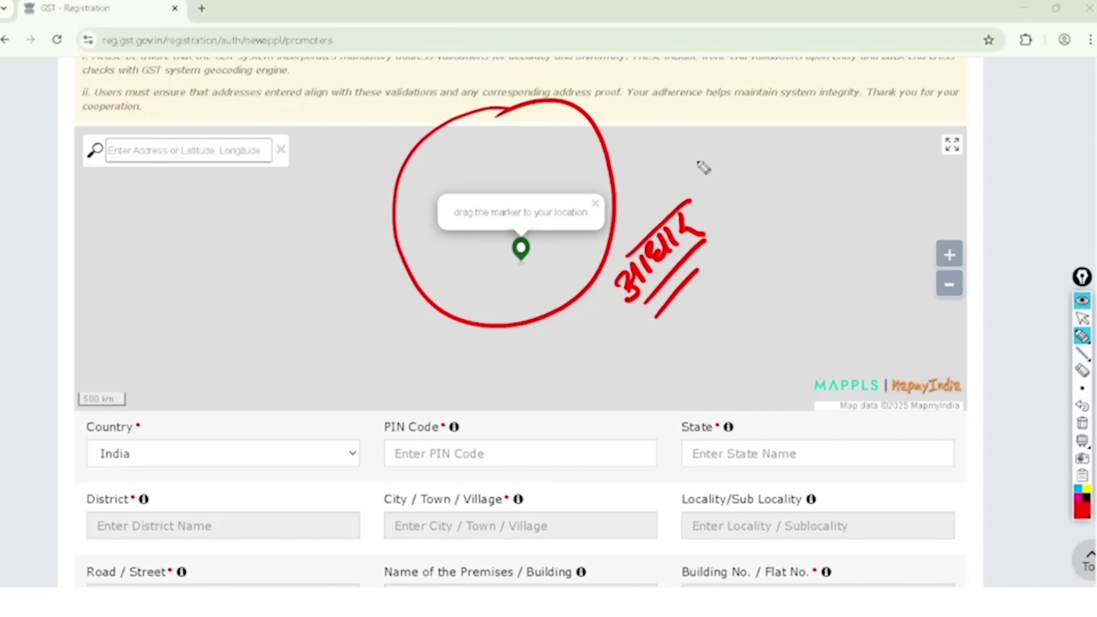
# - Circle the "आधार" note and map search box, tick Country, PIN Code and State in red, and clear the annotations
pyautogui.moveTo(685, 153)
pyautogui.mouseDown()
pyautogui.moveTo(762, 262)
pyautogui.moveTo(660, 164)
pyautogui.mouseUp()
pyautogui.moveTo(237, 439)
pyautogui.mouseDown()
pyautogui.moveTo(252, 449)
pyautogui.moveTo(336, 351)
pyautogui.mouseUp()
pyautogui.moveTo(457, 445); pyautogui.dragTo(523, 391)
pyautogui.moveTo(705, 441); pyautogui.dragTo(712, 455)
pyautogui.moveTo(713, 455); pyautogui.dragTo(780, 398)
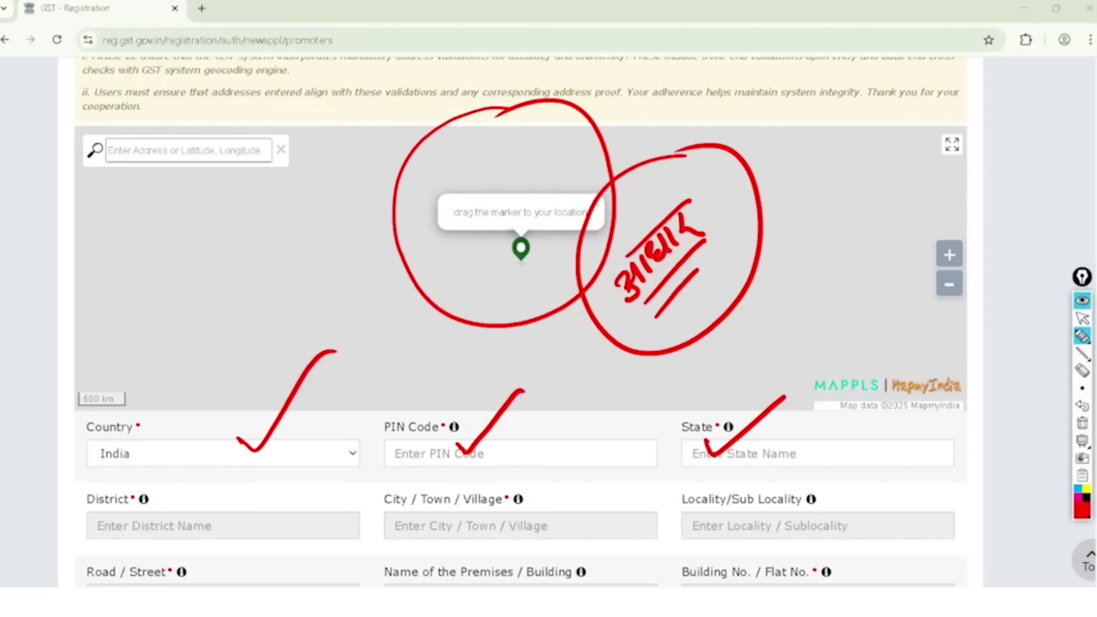
pyautogui.moveTo(111, 82)
pyautogui.mouseDown()
pyautogui.moveTo(69, 106)
pyautogui.moveTo(283, 180)
pyautogui.moveTo(87, 112)
pyautogui.mouseUp()
pyautogui.click(1082, 318)
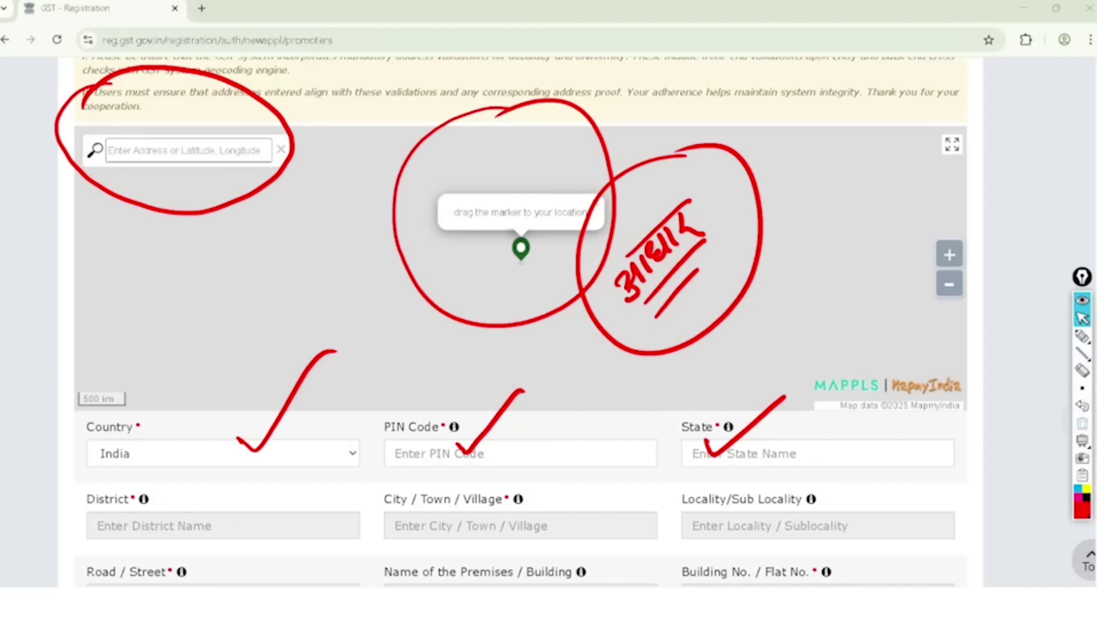
pyautogui.click(1082, 422)
# - Search the residential address map for "WTP" and erase the search text
pyautogui.click(189, 150)
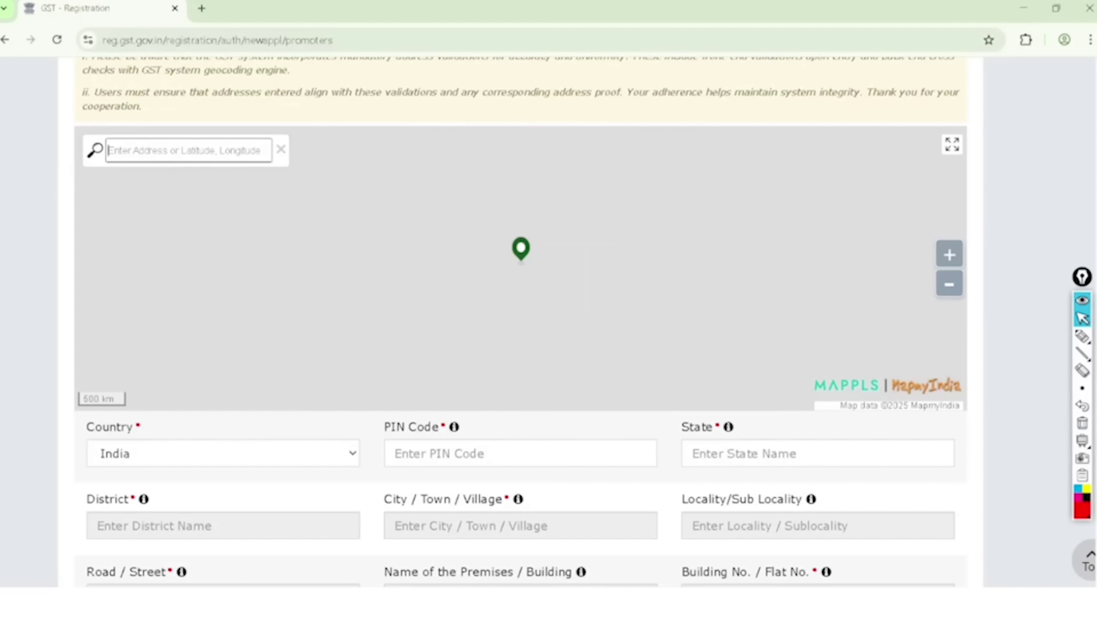
pyautogui.write('WTP')
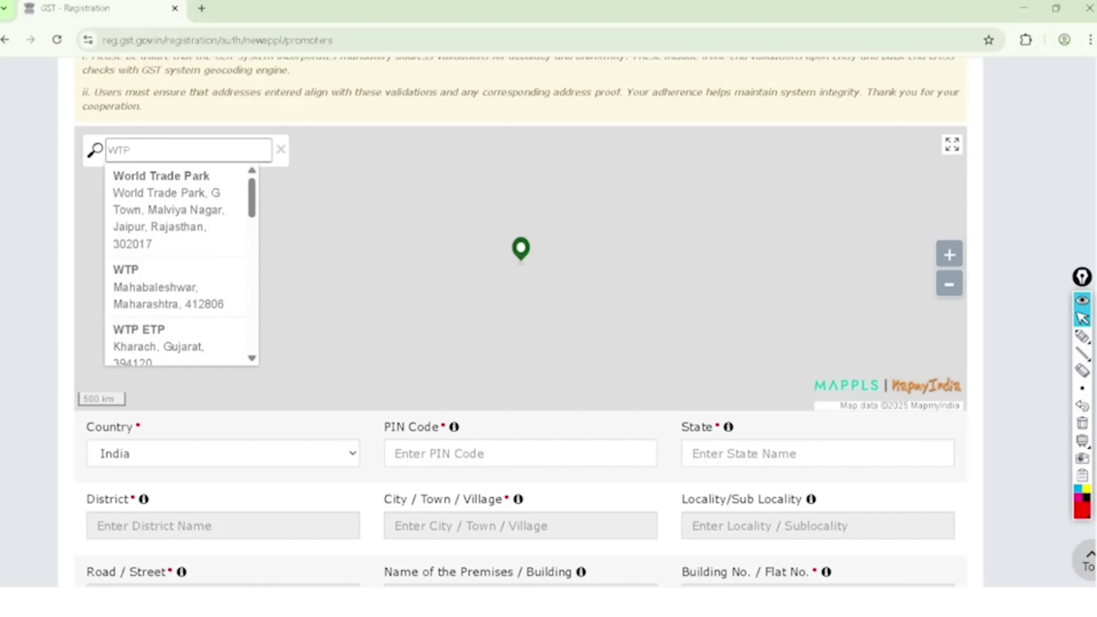
pyautogui.press('BackSpace')
pyautogui.press('BackSpace')
pyautogui.press('BackSpace')
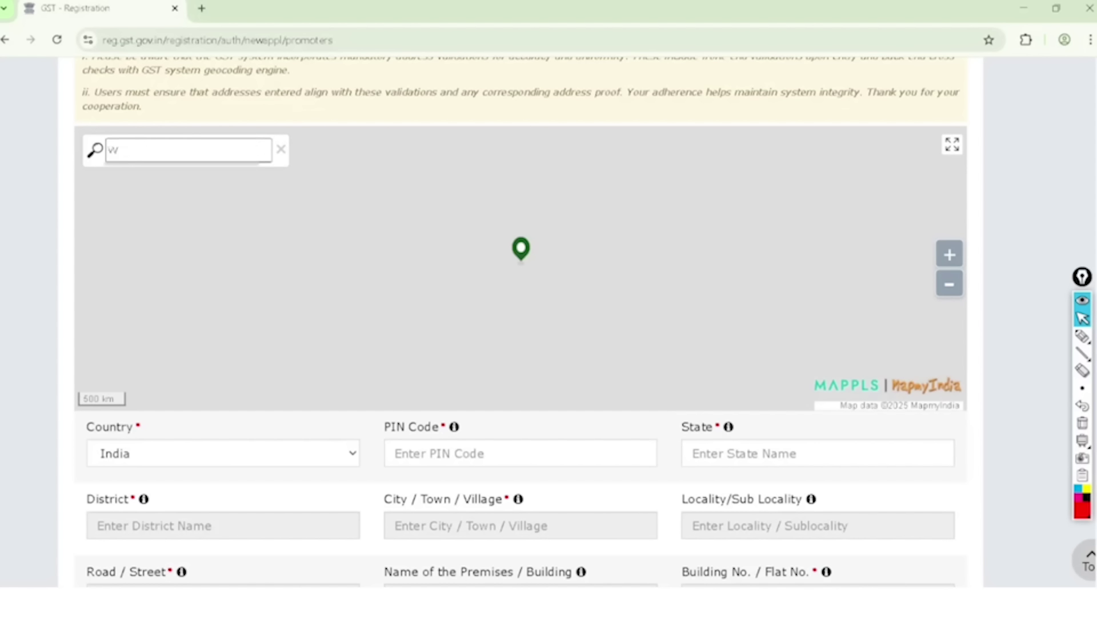
# - Search the map for the promoter's residential address and use it to fill in the address fields
pyautogui.write('1')
pyautogui.write('BLM')
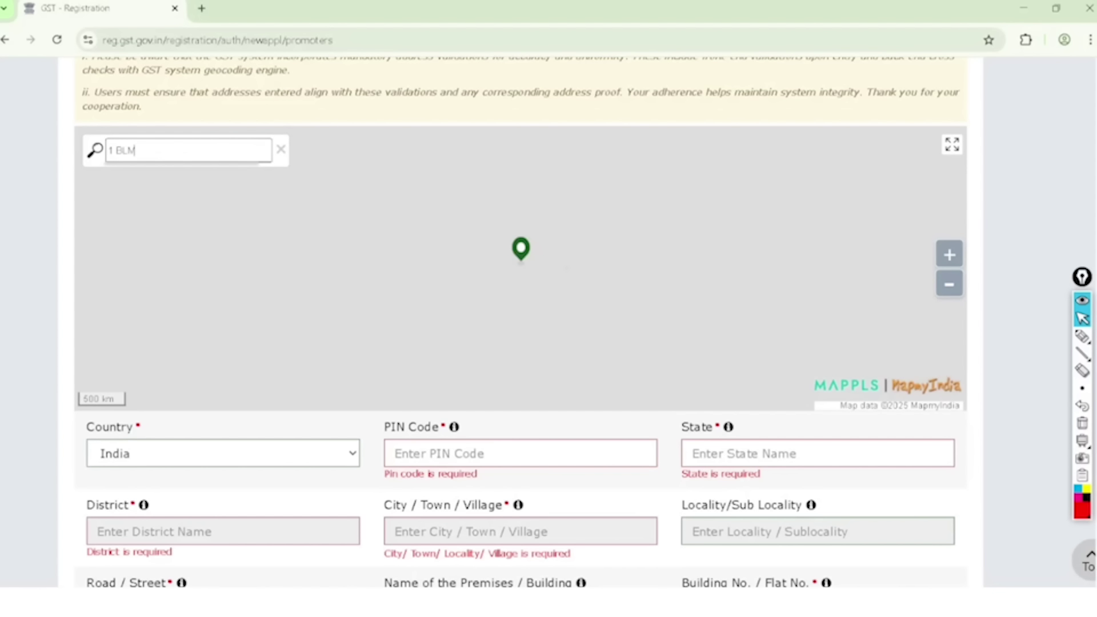
pyautogui.press('Return')
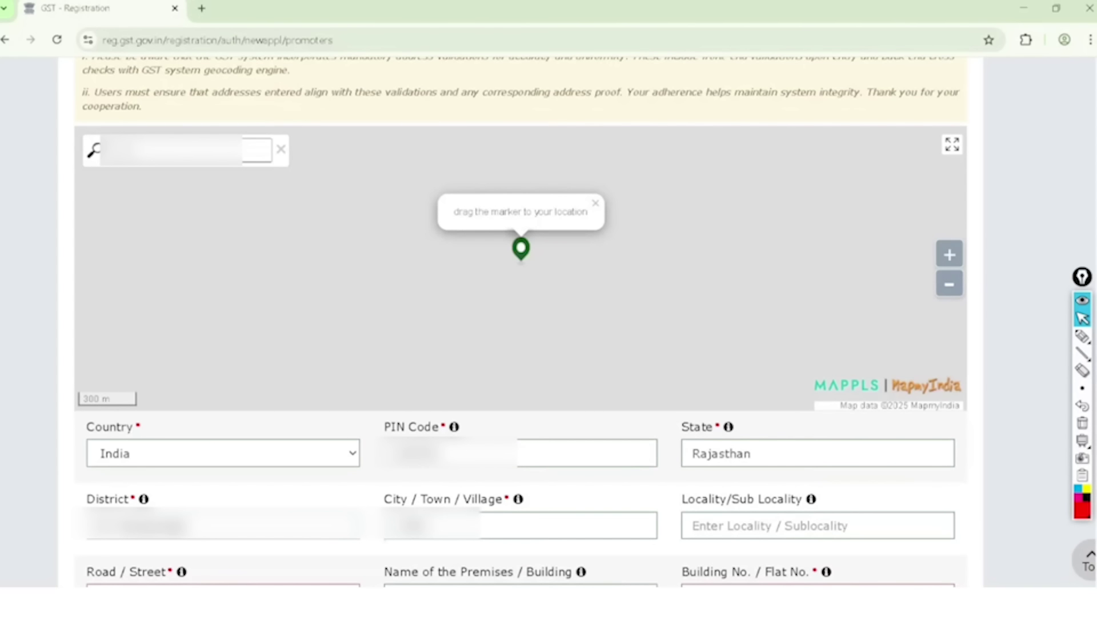
# - Circle the map search box, PIN Code, State, District and City fields in red, and draw a tick beside the city
pyautogui.click(1081, 336)
pyautogui.moveTo(97, 98)
pyautogui.mouseDown()
pyautogui.moveTo(67, 147)
pyautogui.moveTo(123, 103)
pyautogui.moveTo(99, 121)
pyautogui.mouseUp()
pyautogui.moveTo(411, 400)
pyautogui.mouseDown()
pyautogui.moveTo(380, 404)
pyautogui.moveTo(460, 428)
pyautogui.moveTo(420, 487)
pyautogui.moveTo(422, 403)
pyautogui.mouseUp()
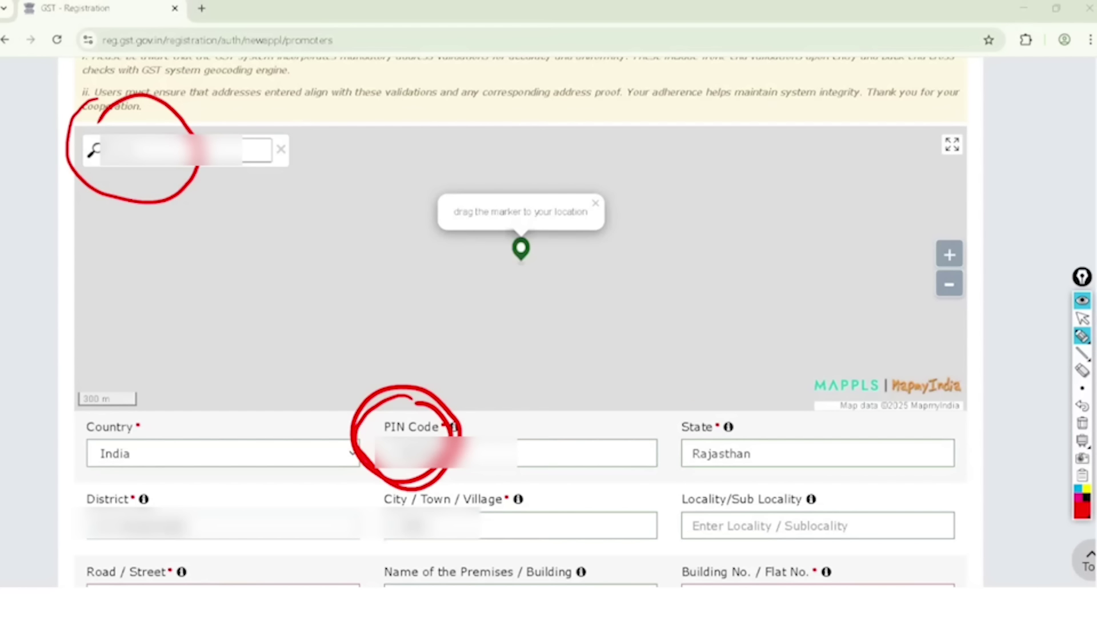
pyautogui.moveTo(714, 394)
pyautogui.mouseDown()
pyautogui.moveTo(749, 482)
pyautogui.moveTo(707, 400)
pyautogui.mouseUp()
pyautogui.moveTo(94, 468)
pyautogui.mouseDown()
pyautogui.moveTo(71, 483)
pyautogui.moveTo(114, 470)
pyautogui.moveTo(87, 485)
pyautogui.mouseUp()
pyautogui.moveTo(388, 481)
pyautogui.mouseDown()
pyautogui.moveTo(486, 489)
pyautogui.moveTo(369, 493)
pyautogui.mouseUp()
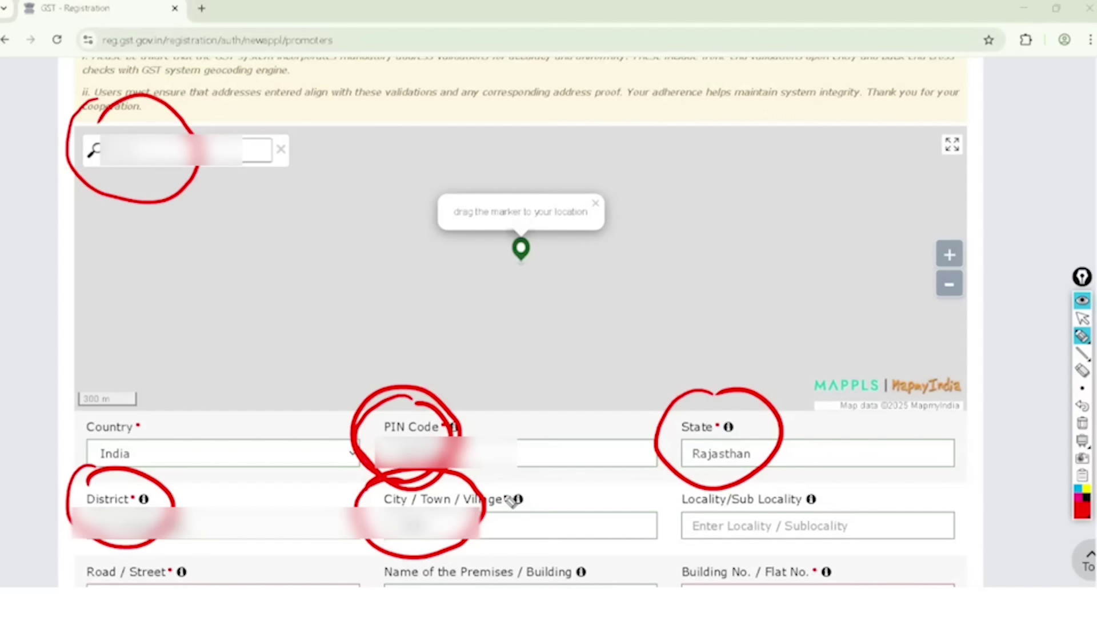
pyautogui.moveTo(503, 496); pyautogui.dragTo(536, 450)
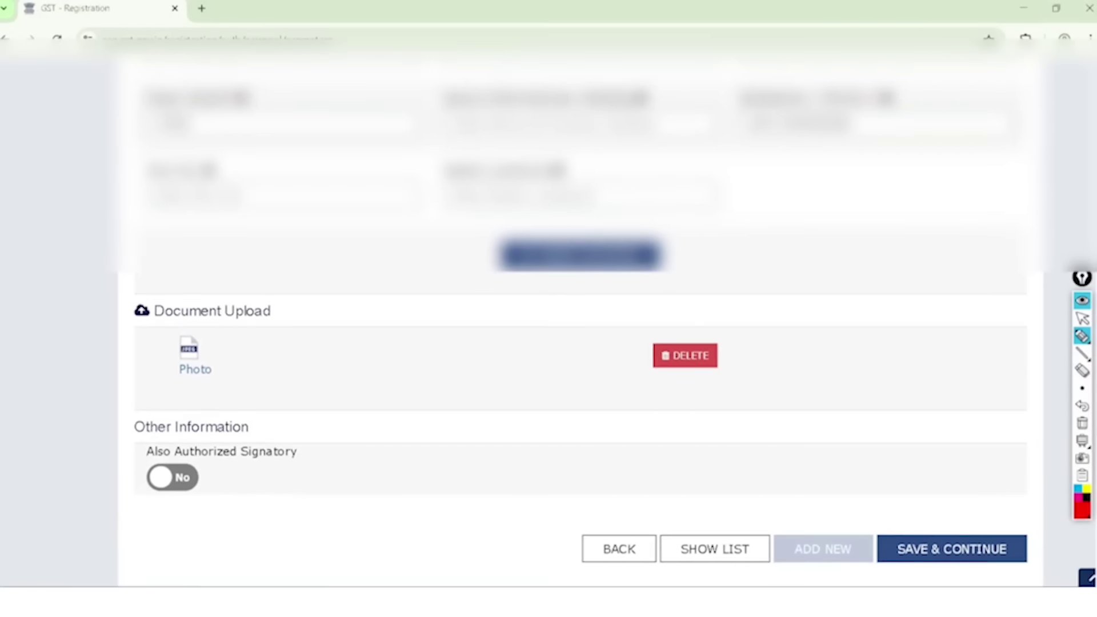
# - Set Also Authorized Signatory to Yes under Other Information for the promoter
pyautogui.scroll(-1, 548, 321)
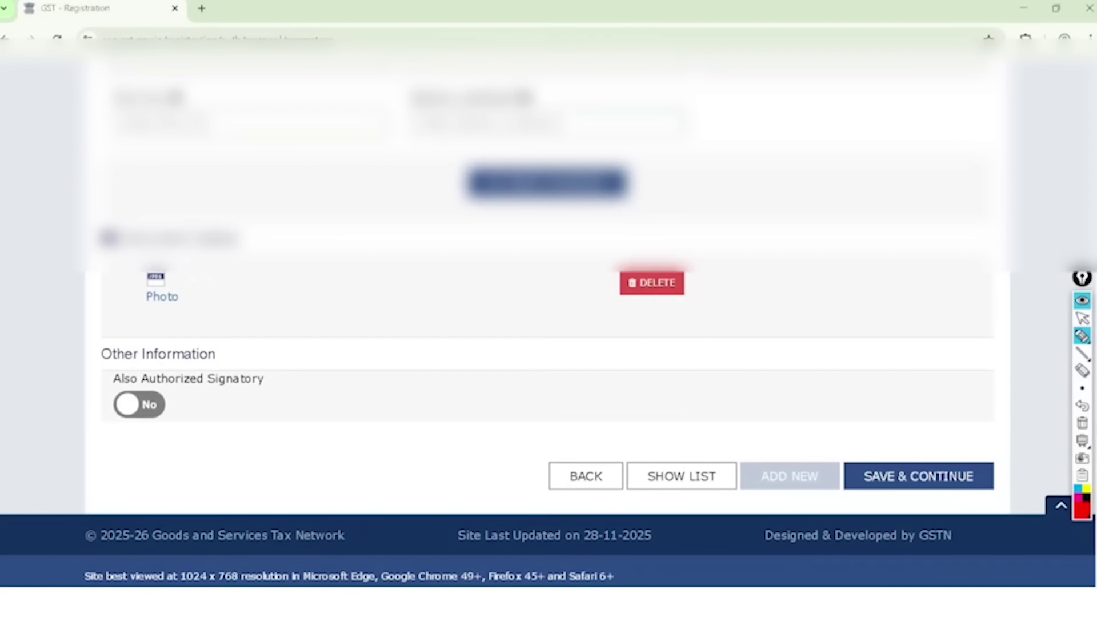
pyautogui.click(1082, 336)
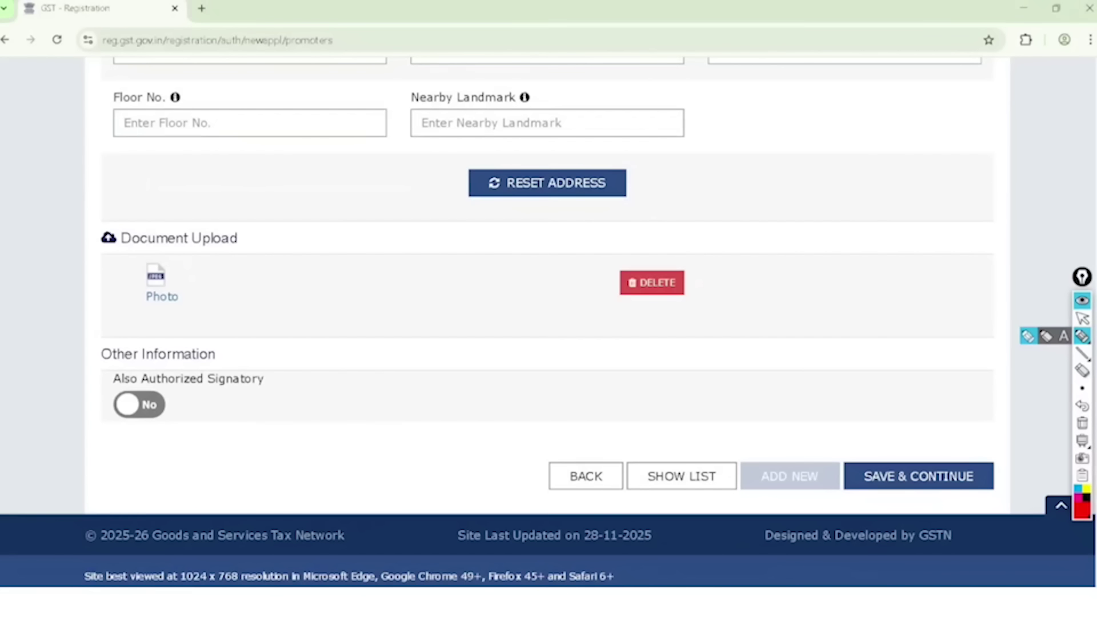
pyautogui.hscroll(1, 148, 210)
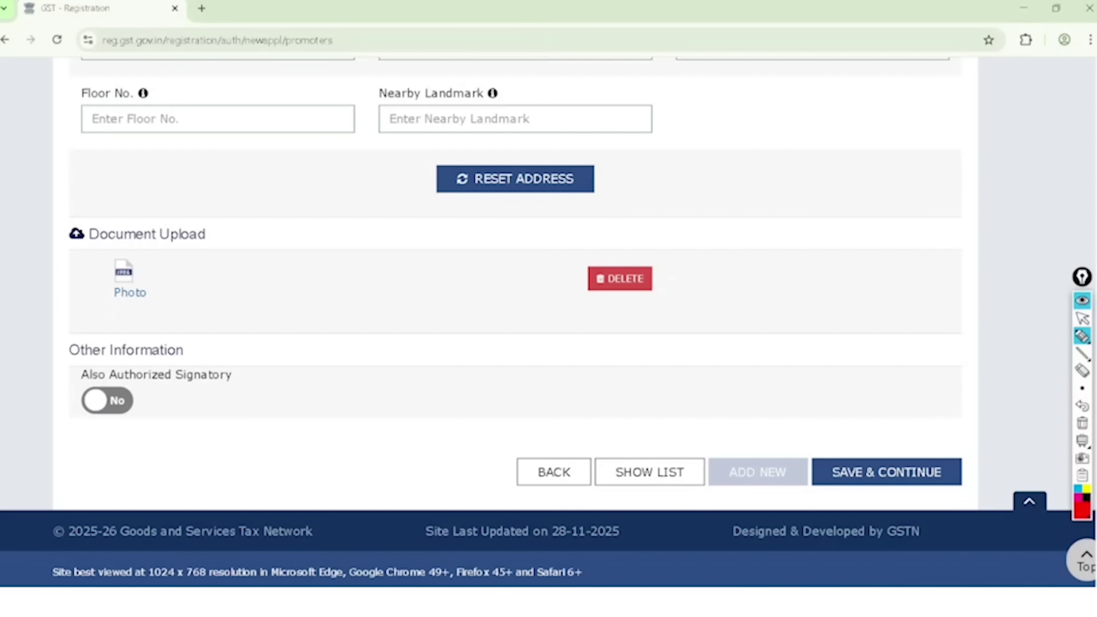
pyautogui.click(107, 400)
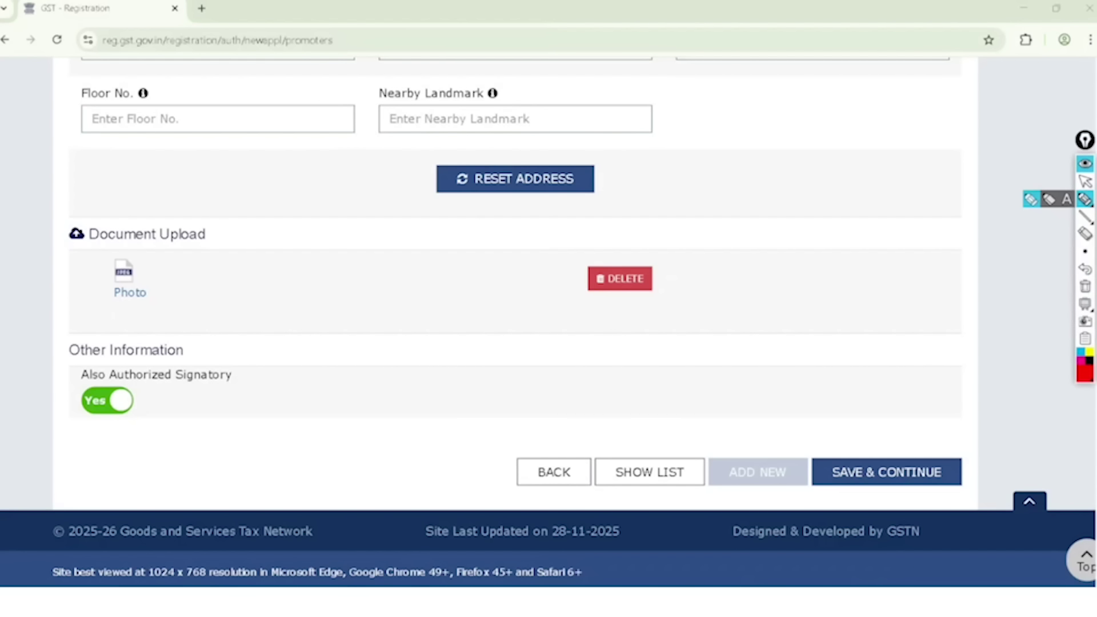
# - Circle the photo's delete option, the uploaded photo, the Also Authorized Signatory setting and Save & Continue in red
pyautogui.moveTo(620, 224)
pyautogui.mouseDown()
pyautogui.moveTo(675, 260)
pyautogui.moveTo(580, 250)
pyautogui.mouseUp()
pyautogui.moveTo(90, 222)
pyautogui.mouseDown()
pyautogui.moveTo(109, 313)
pyautogui.moveTo(93, 253)
pyautogui.mouseUp()
pyautogui.moveTo(74, 327)
pyautogui.mouseDown()
pyautogui.moveTo(42, 380)
pyautogui.moveTo(151, 388)
pyautogui.moveTo(107, 330)
pyautogui.moveTo(56, 359)
pyautogui.mouseUp()
pyautogui.moveTo(913, 412)
pyautogui.mouseDown()
pyautogui.moveTo(913, 522)
pyautogui.moveTo(886, 404)
pyautogui.mouseUp()
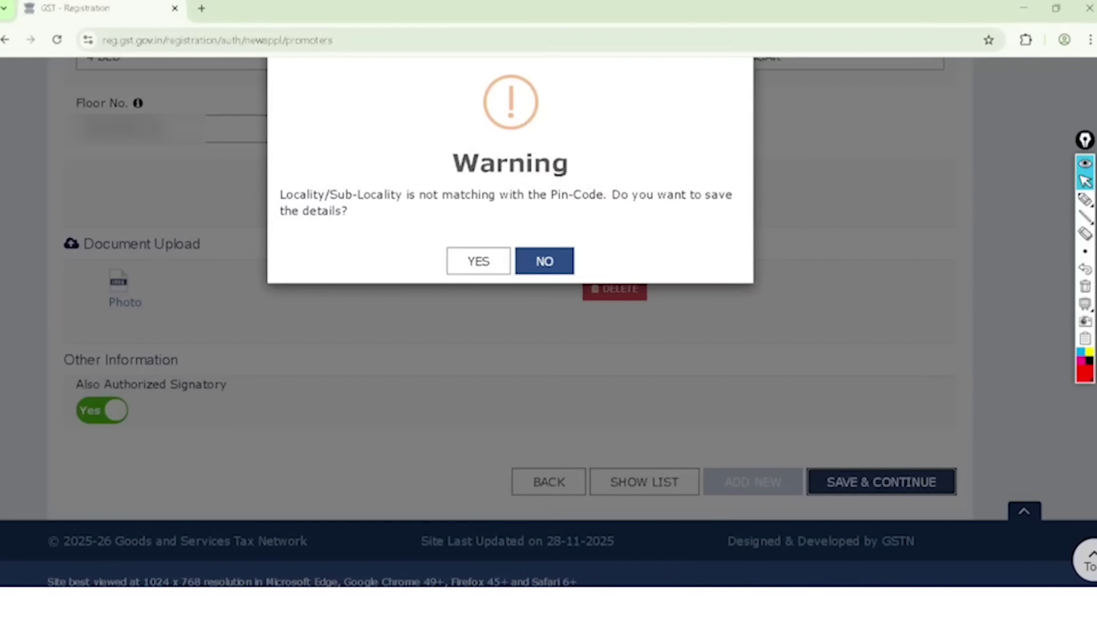
# - Mark the locality warning's text and its Yes choice in red, clear the marks, and confirm saving the promoter details
pyautogui.click(1084, 199)
pyautogui.moveTo(313, 126)
pyautogui.mouseDown()
pyautogui.moveTo(260, 225)
pyautogui.moveTo(340, 139)
pyautogui.moveTo(331, 140)
pyautogui.mouseUp()
pyautogui.moveTo(509, 216)
pyautogui.mouseDown()
pyautogui.moveTo(691, 202)
pyautogui.moveTo(436, 255)
pyautogui.moveTo(497, 239)
pyautogui.moveTo(465, 225)
pyautogui.mouseUp()
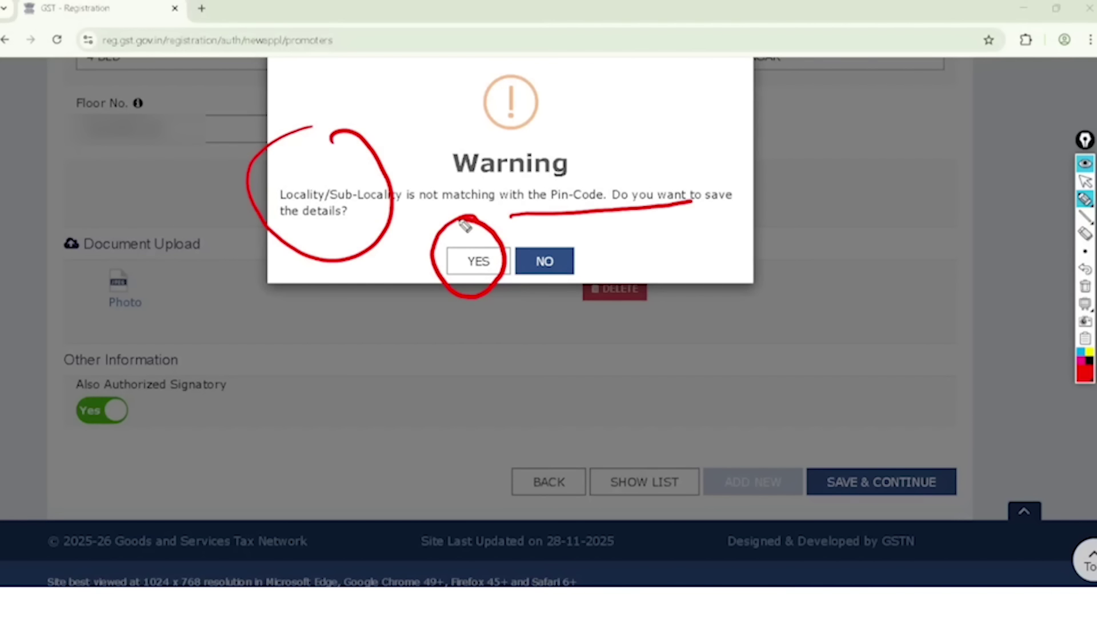
pyautogui.click(1085, 286)
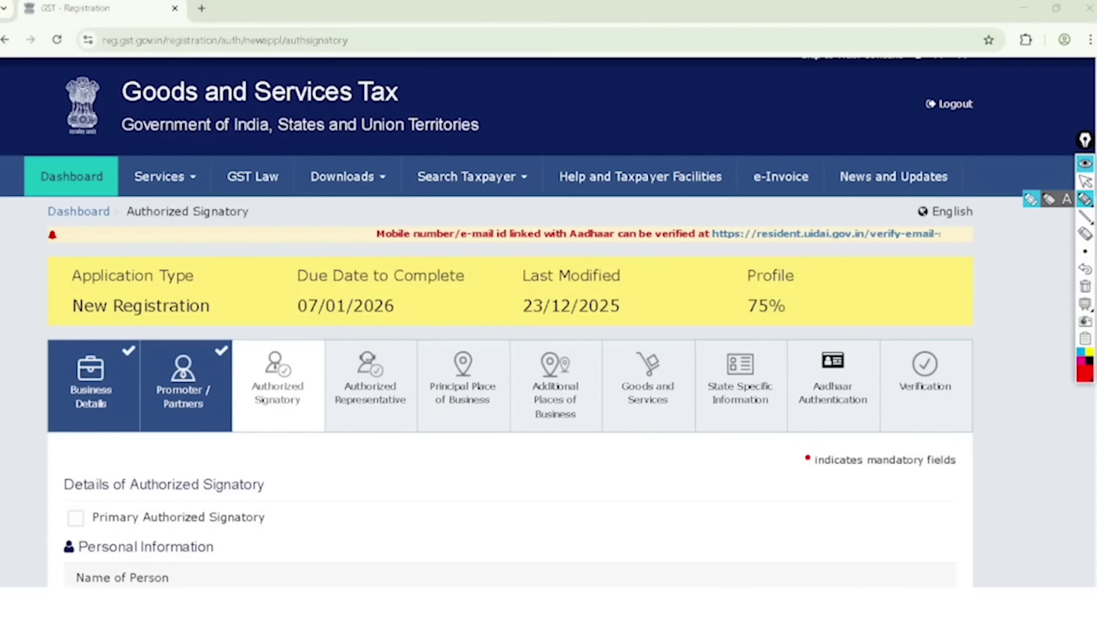
# - Circle the Profile percentage and Authorized Signatory section, and tick Business Details, Promoter / Partners and the Primary Authorized Signatory box in red
pyautogui.moveTo(775, 241)
pyautogui.mouseDown()
pyautogui.moveTo(713, 288)
pyautogui.moveTo(823, 280)
pyautogui.moveTo(714, 314)
pyautogui.moveTo(823, 268)
pyautogui.moveTo(814, 298)
pyautogui.mouseUp()
pyautogui.moveTo(132, 300); pyautogui.dragTo(88, 356)
pyautogui.moveTo(162, 345)
pyautogui.mouseDown()
pyautogui.moveTo(171, 354)
pyautogui.moveTo(217, 286)
pyautogui.mouseUp()
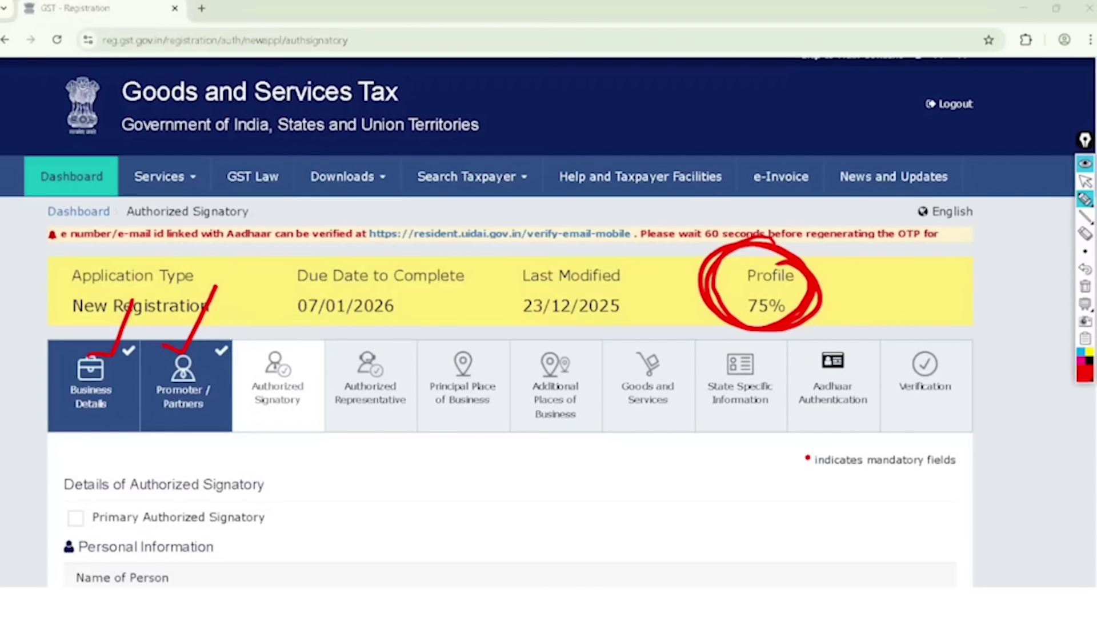
pyautogui.moveTo(257, 338)
pyautogui.mouseDown()
pyautogui.moveTo(233, 420)
pyautogui.moveTo(271, 323)
pyautogui.moveTo(246, 342)
pyautogui.mouseUp()
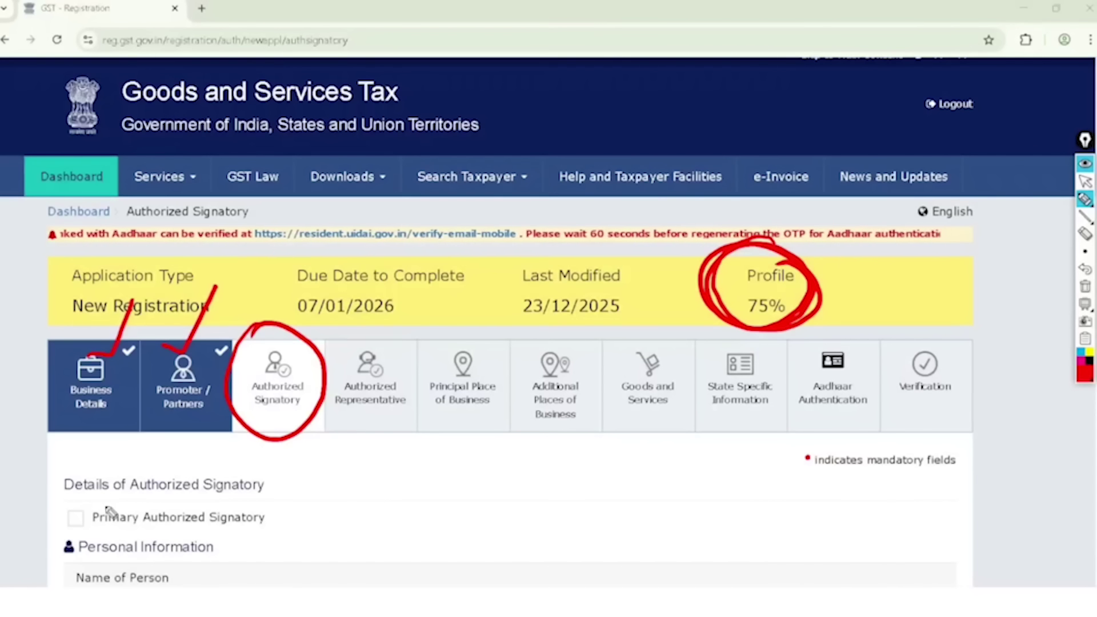
pyautogui.moveTo(70, 517); pyautogui.dragTo(115, 455)
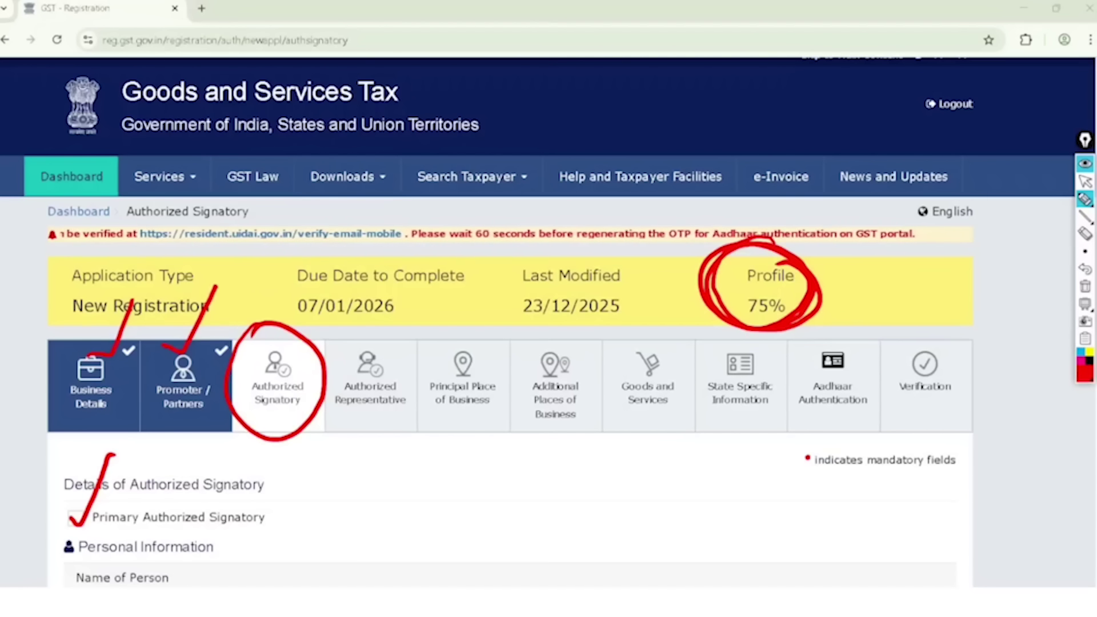
# - Clear the annotations, mark the person as Primary Authorized Signatory, and save the Authorized Signatory section
pyautogui.press('Escape')
pyautogui.hotkey('ctrl', 'shift', '7')
pyautogui.click(76, 518)
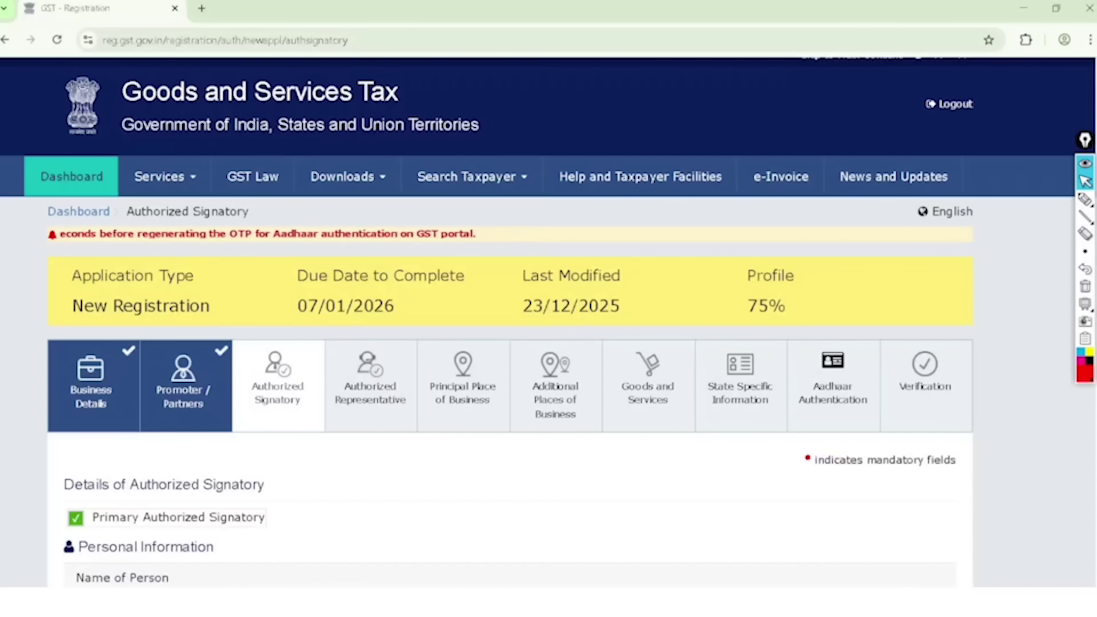
pyautogui.scroll(-20, 549, 320)
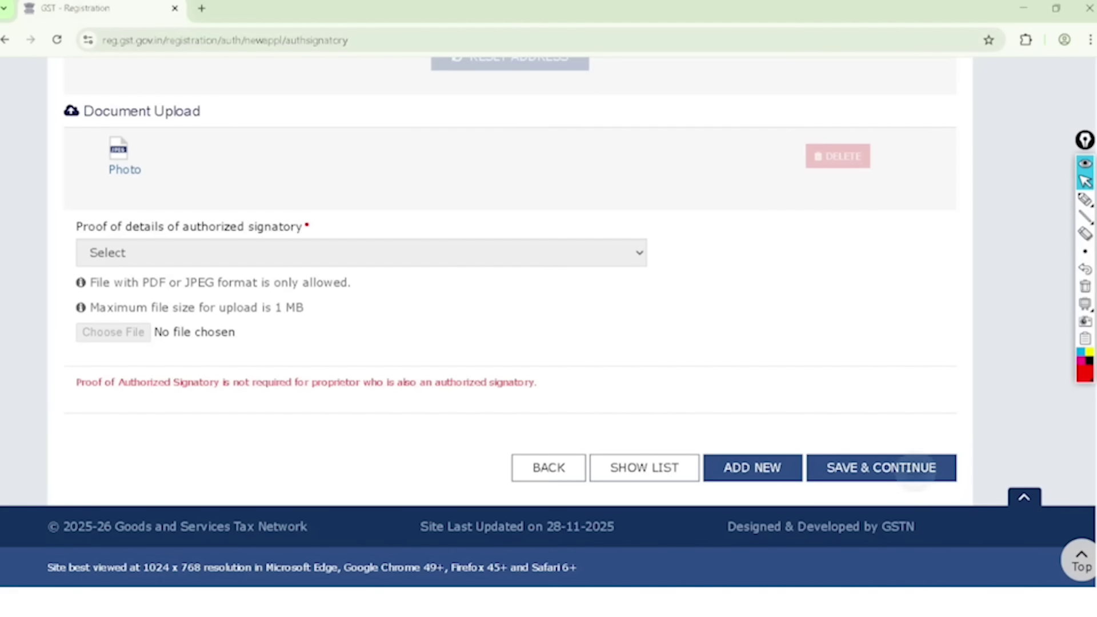
pyautogui.click(914, 468)
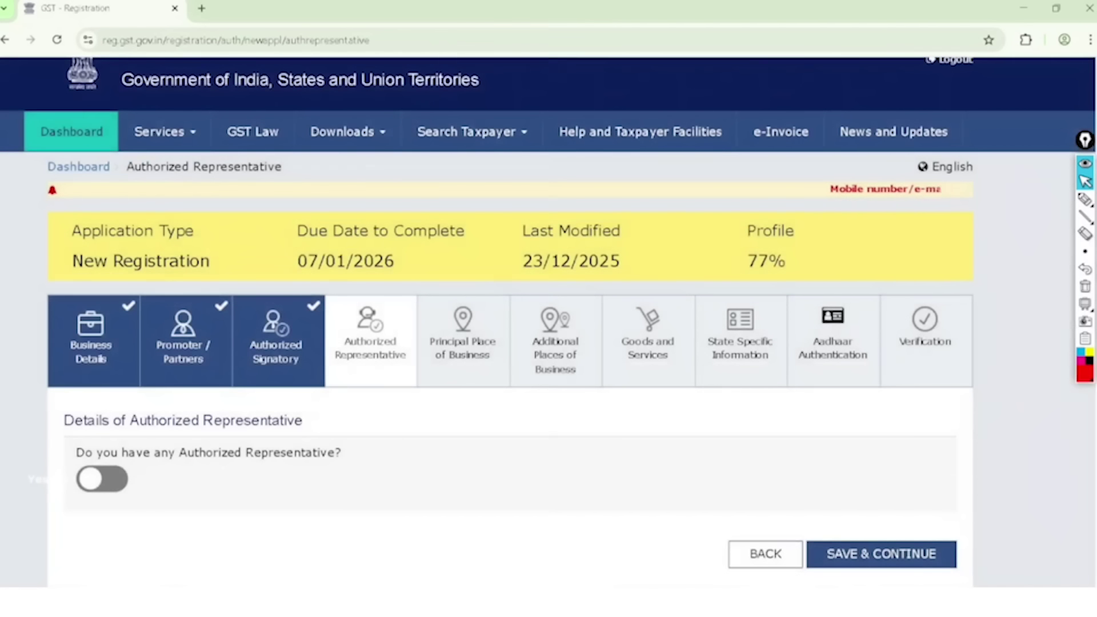
# - Save the Authorized Representative section without adding a representative and continue to Principal Place of Business
pyautogui.scroll(-2, 548, 312)
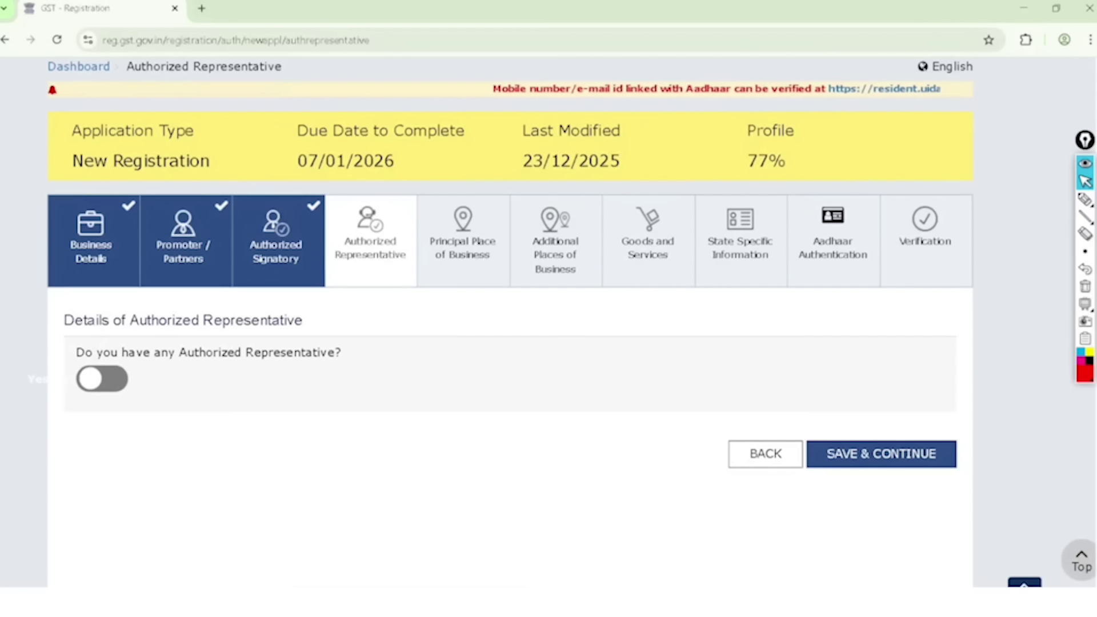
pyautogui.click(881, 454)
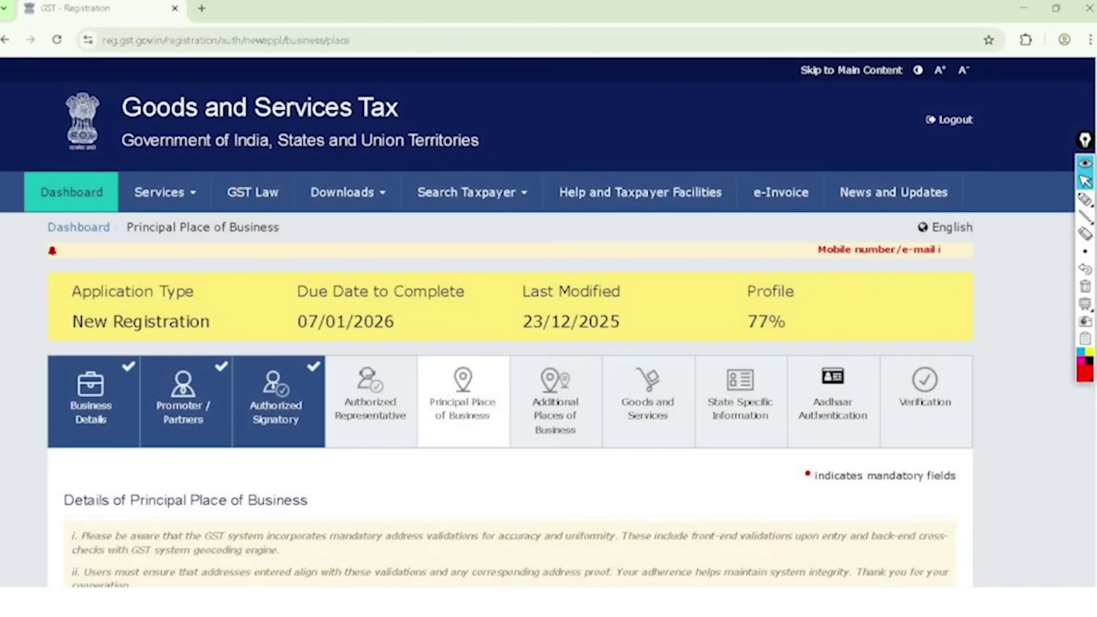
pyautogui.scroll(-4, 510, 322)
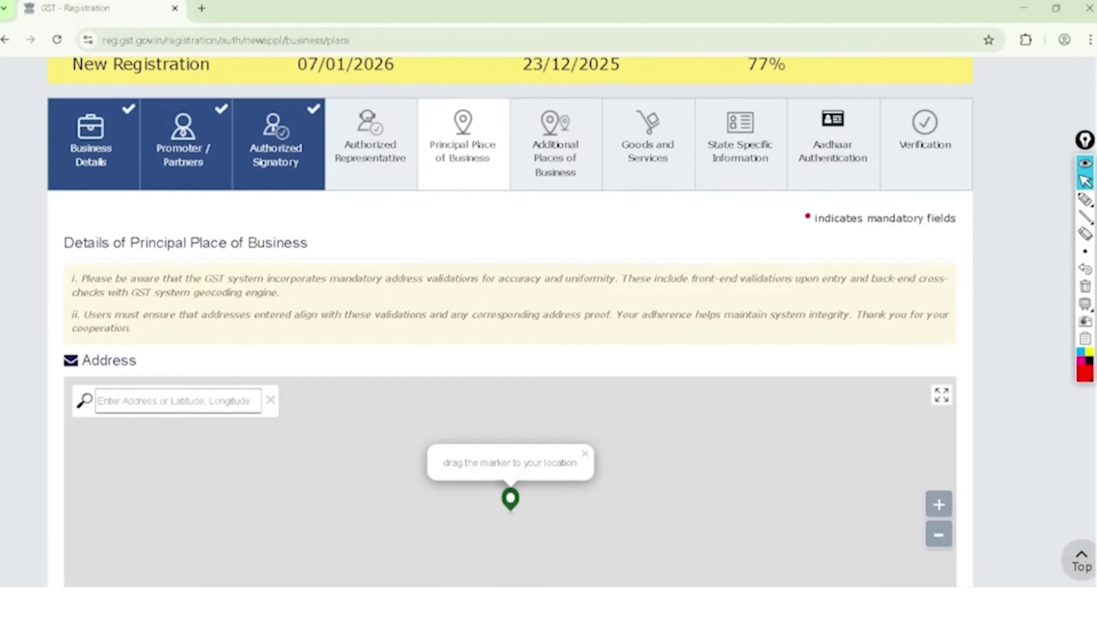
# - Circle the Details of Principal Place of Business heading in red and clear the annotation
pyautogui.click(1085, 199)
pyautogui.moveTo(97, 198)
pyautogui.mouseDown()
pyautogui.moveTo(112, 286)
pyautogui.moveTo(300, 220)
pyautogui.moveTo(54, 222)
pyautogui.mouseUp()
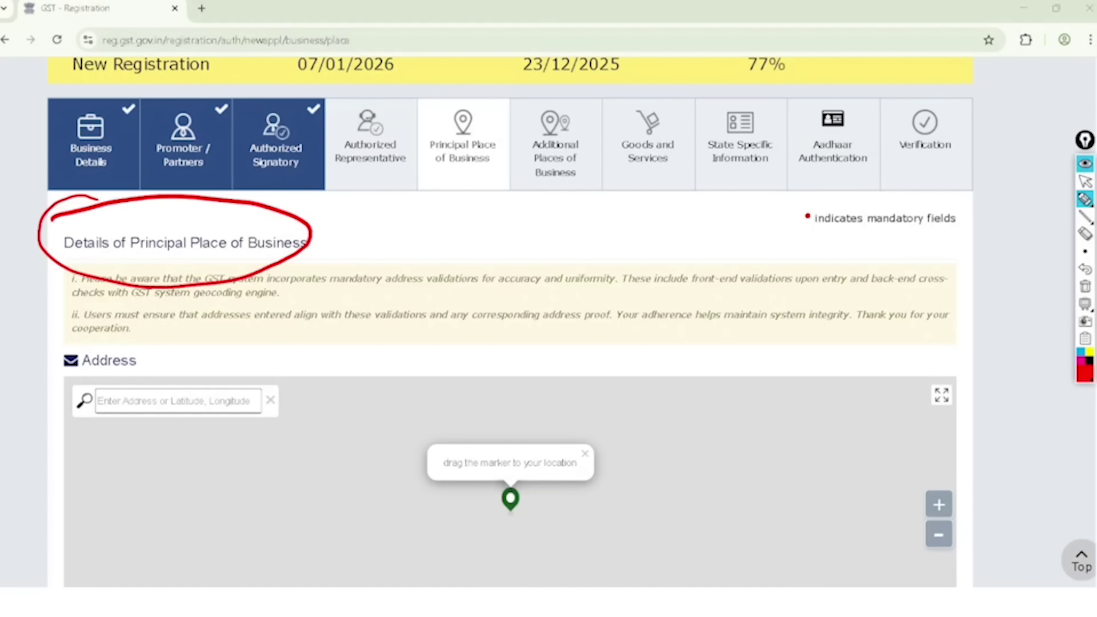
pyautogui.click(1085, 182)
pyautogui.click(1085, 286)
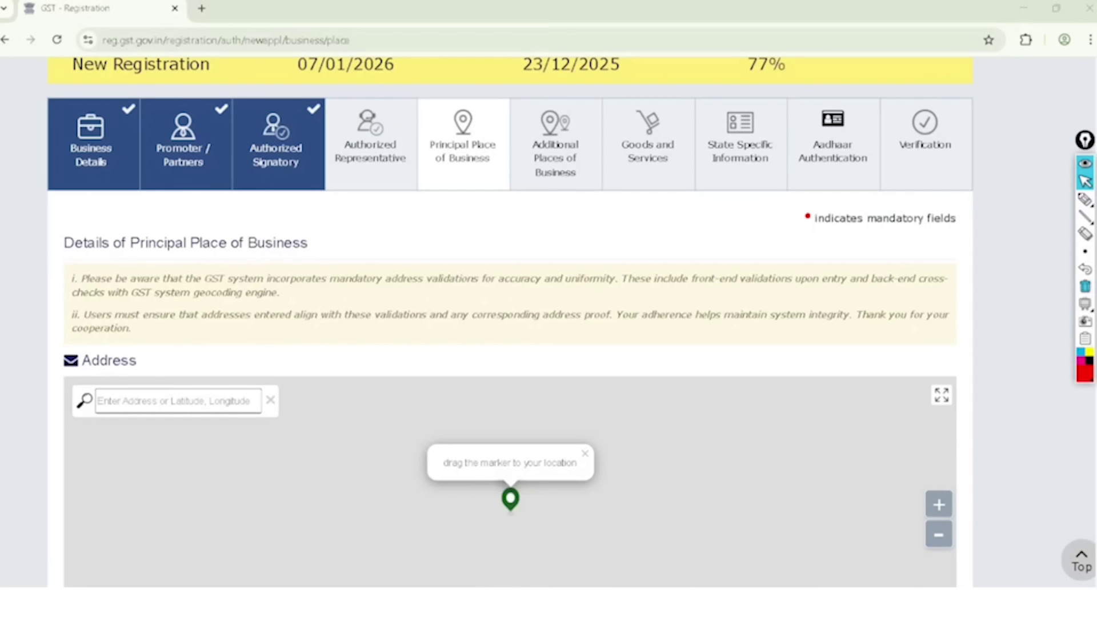
# - Enter the postal PIN code in the principal place of business address
pyautogui.scroll(-5, 510, 321)
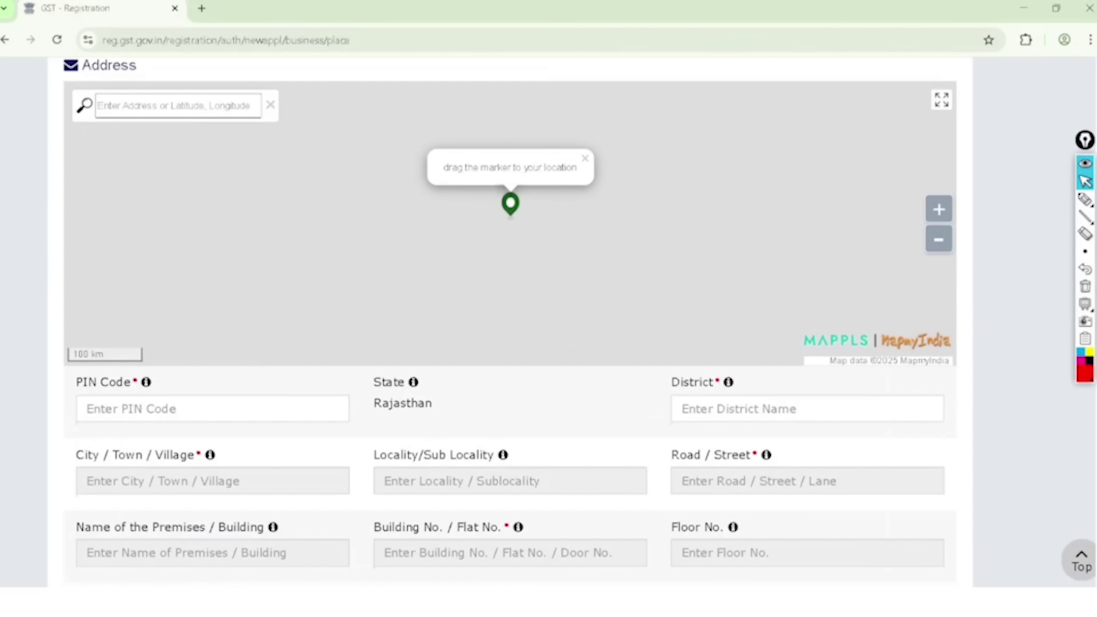
pyautogui.scroll(-3, 510, 343)
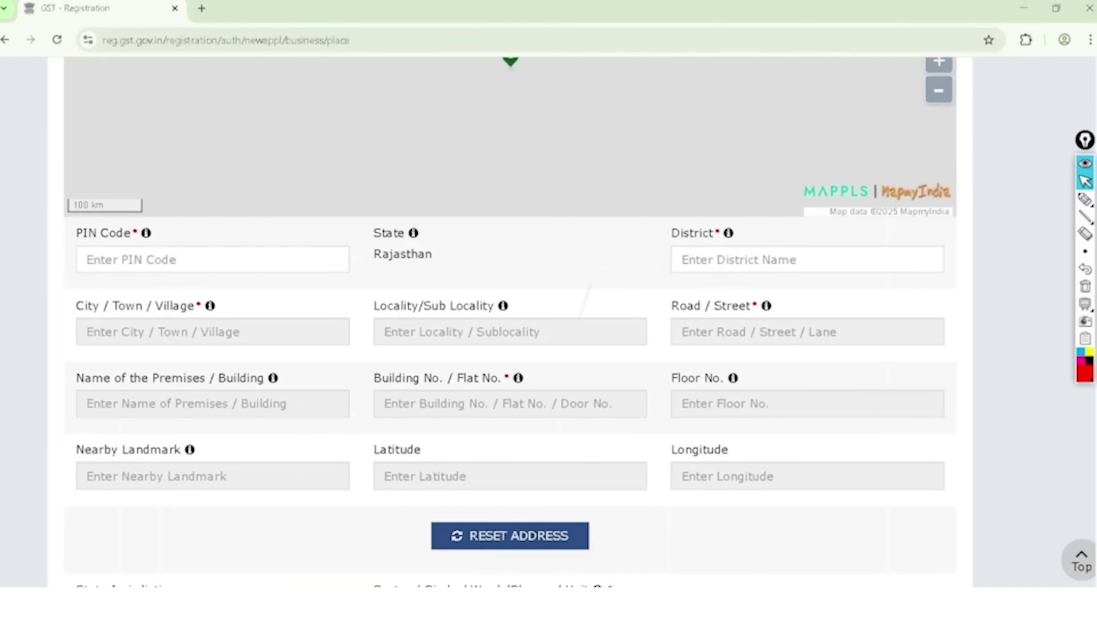
pyautogui.click(212, 232)
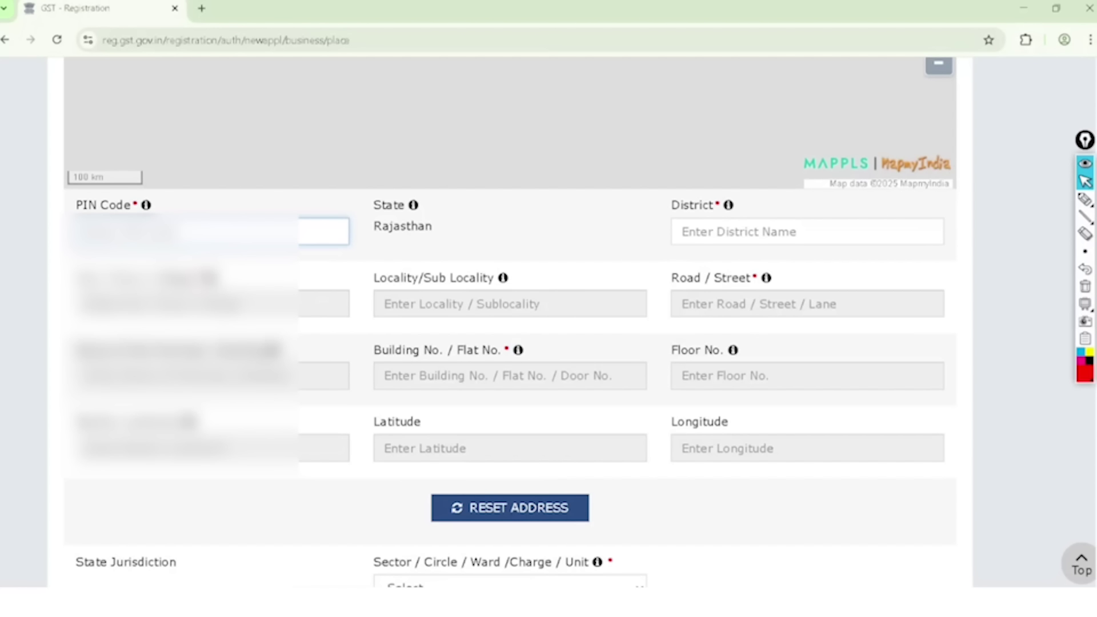
pyautogui.write('...')
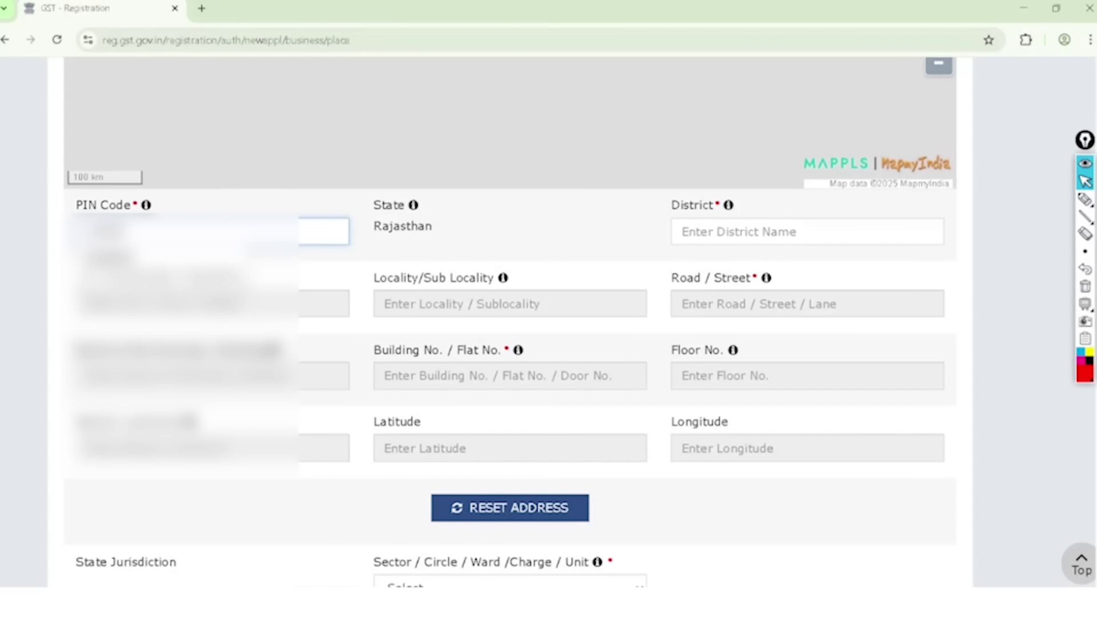
pyautogui.press('BackSpace')
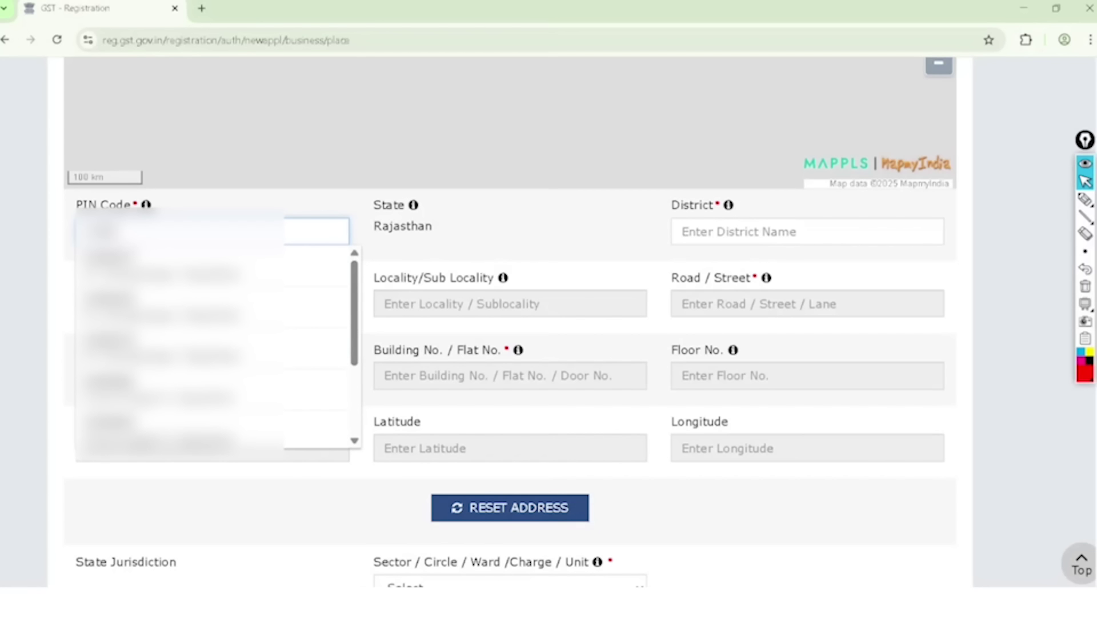
pyautogui.write('...')
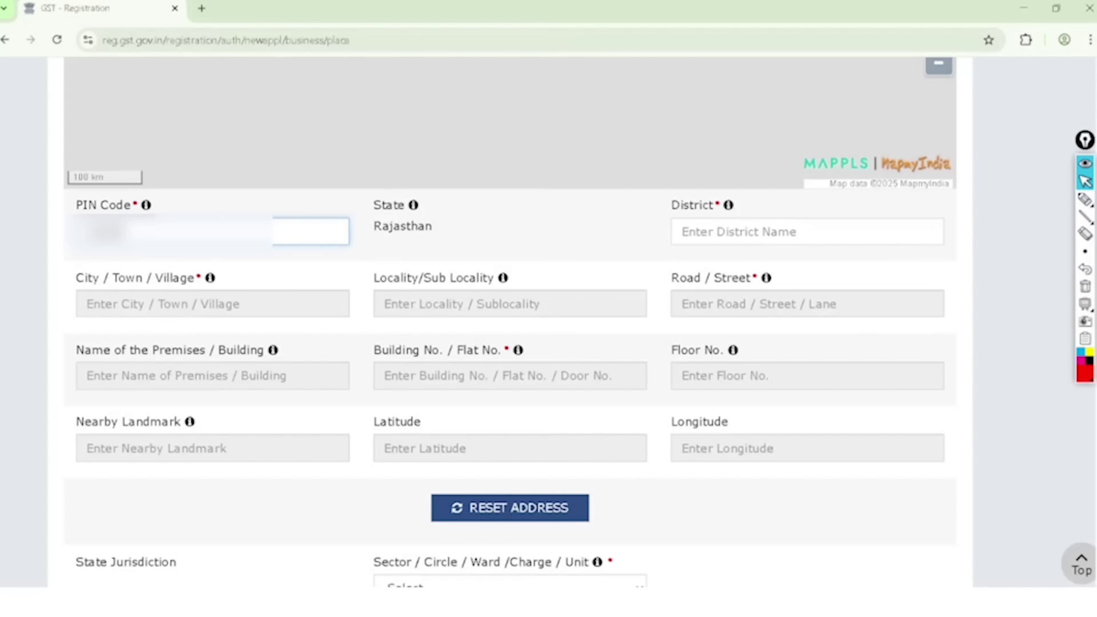
pyautogui.scroll(-2, 548, 320)
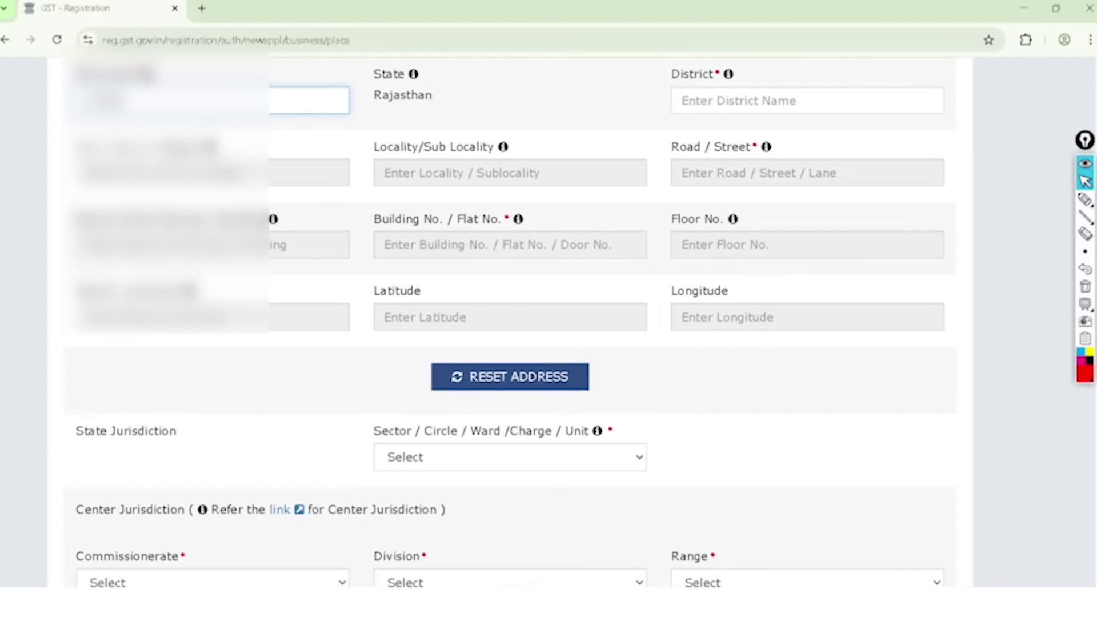
pyautogui.click(1085, 199)
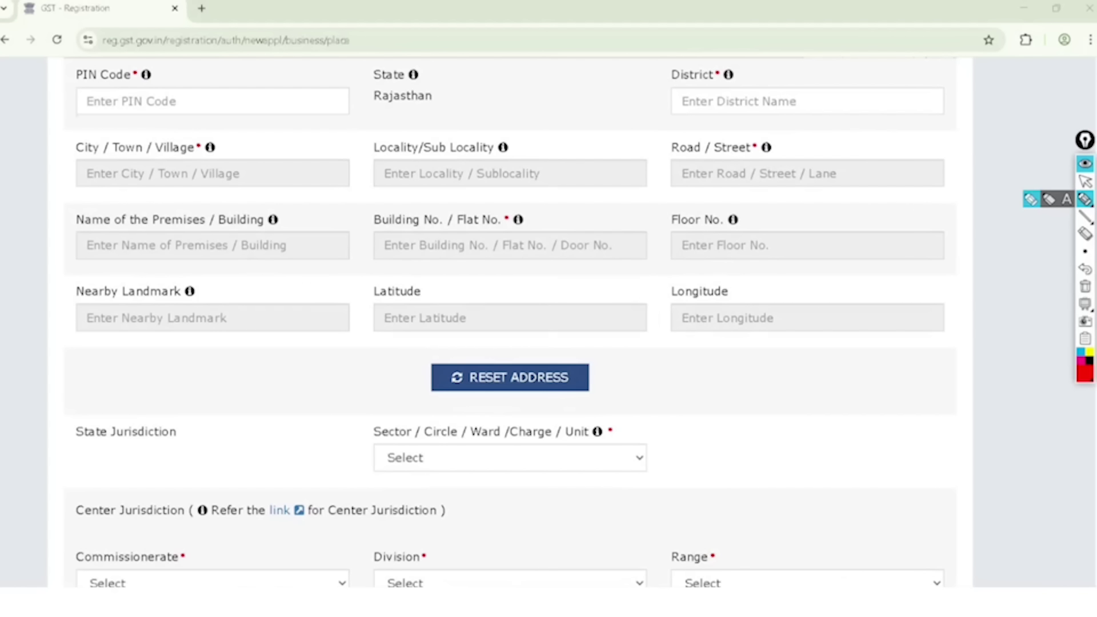
pyautogui.click(1084, 182)
pyautogui.click(568, 457)
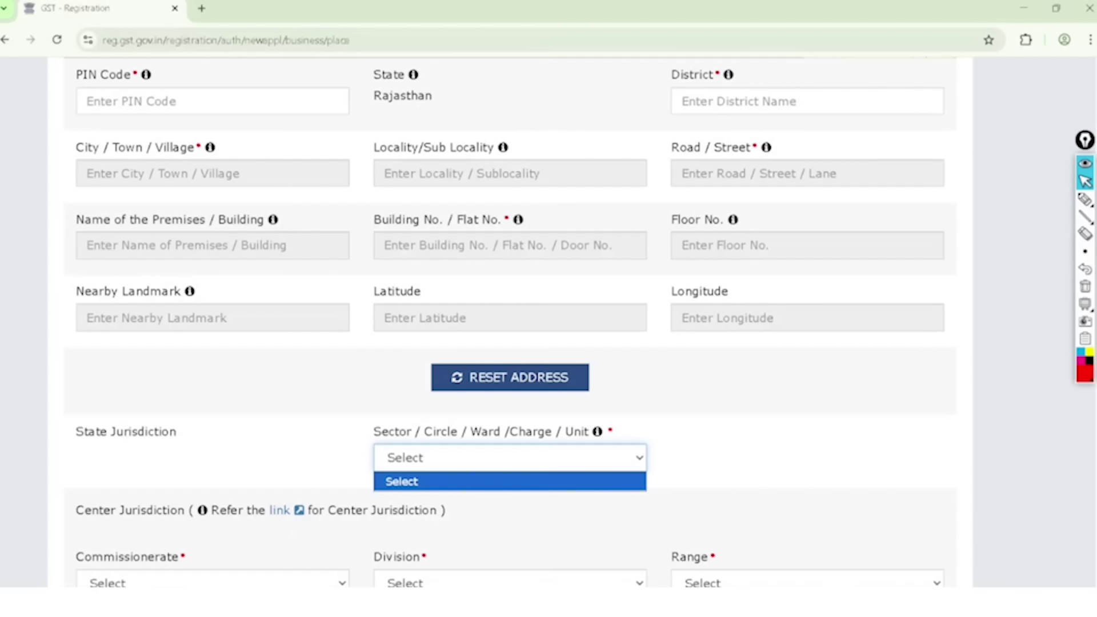
pyautogui.scroll(-1, 510, 458)
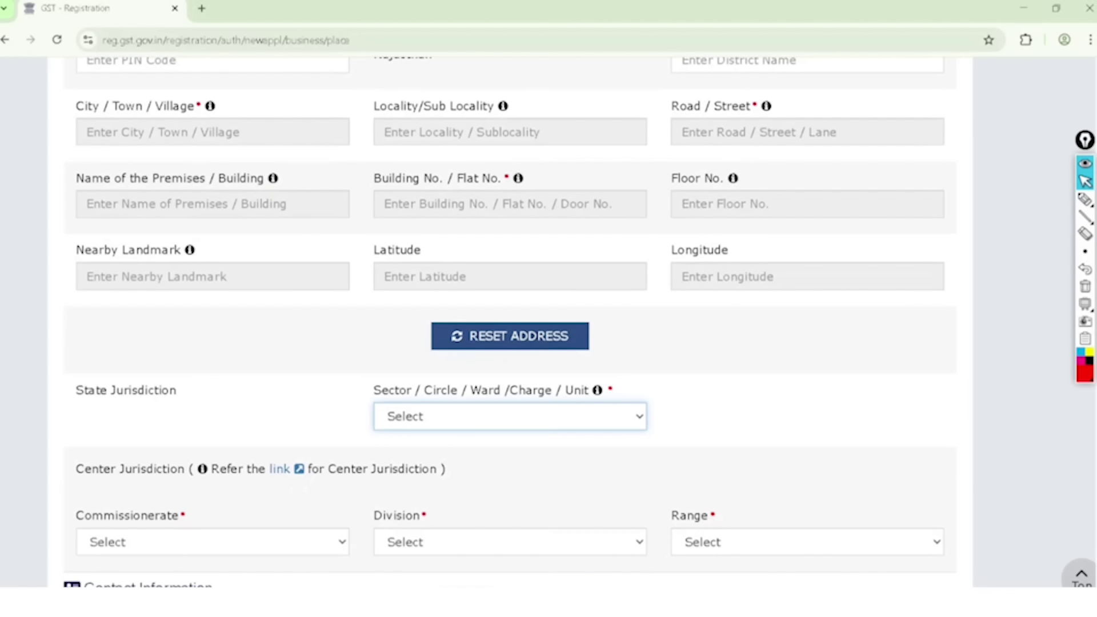
pyautogui.scroll(3, 510, 322)
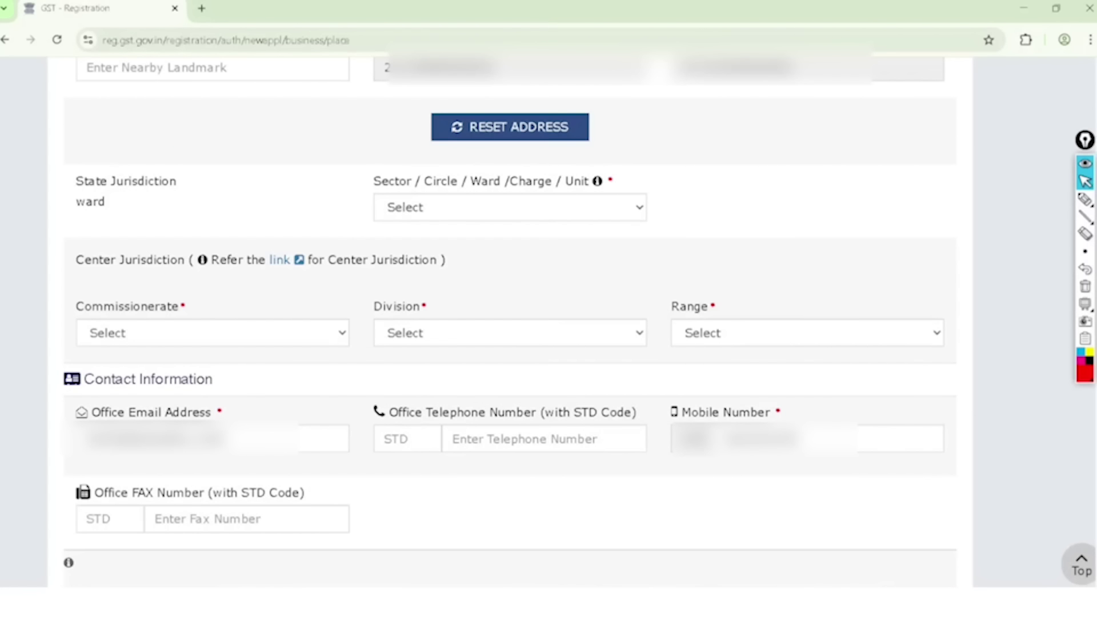
# - Select the state jurisdiction unit, and set the Center Jurisdiction to Commissionerate JODHPUR, the listed division and GST RANGE-XXXIV
pyautogui.click(509, 207)
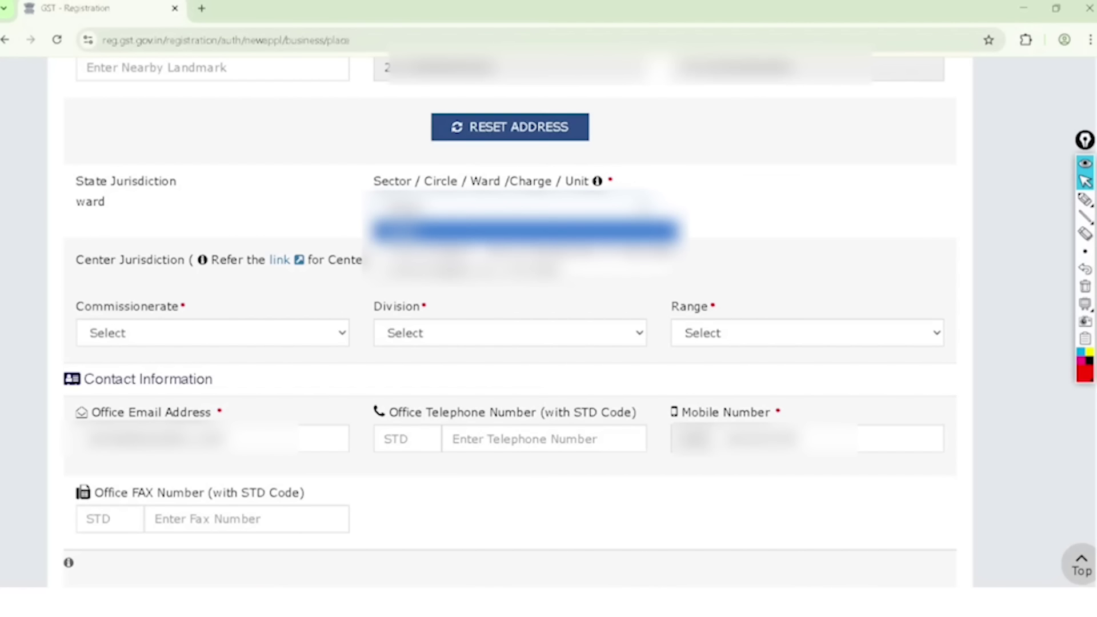
pyautogui.click(509, 250)
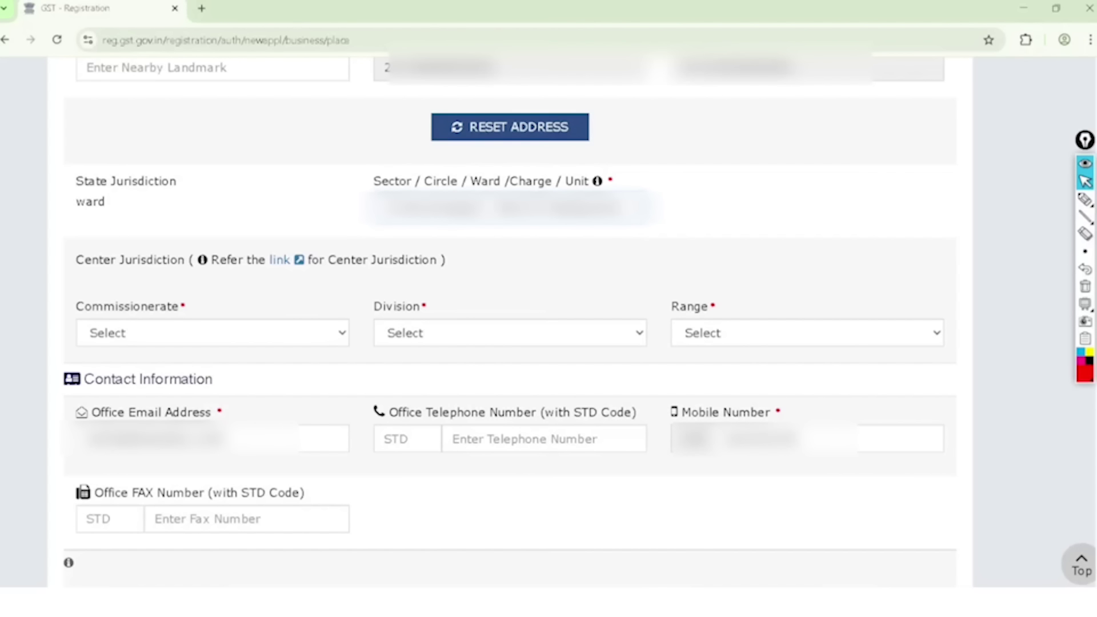
pyautogui.click(212, 333)
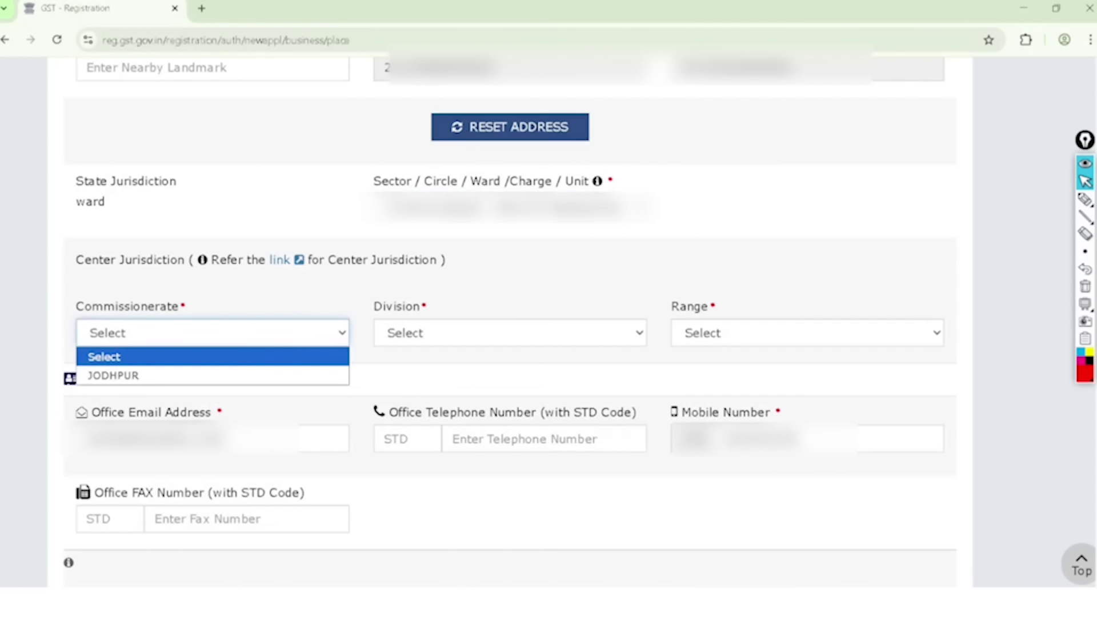
pyautogui.click(212, 375)
pyautogui.click(509, 333)
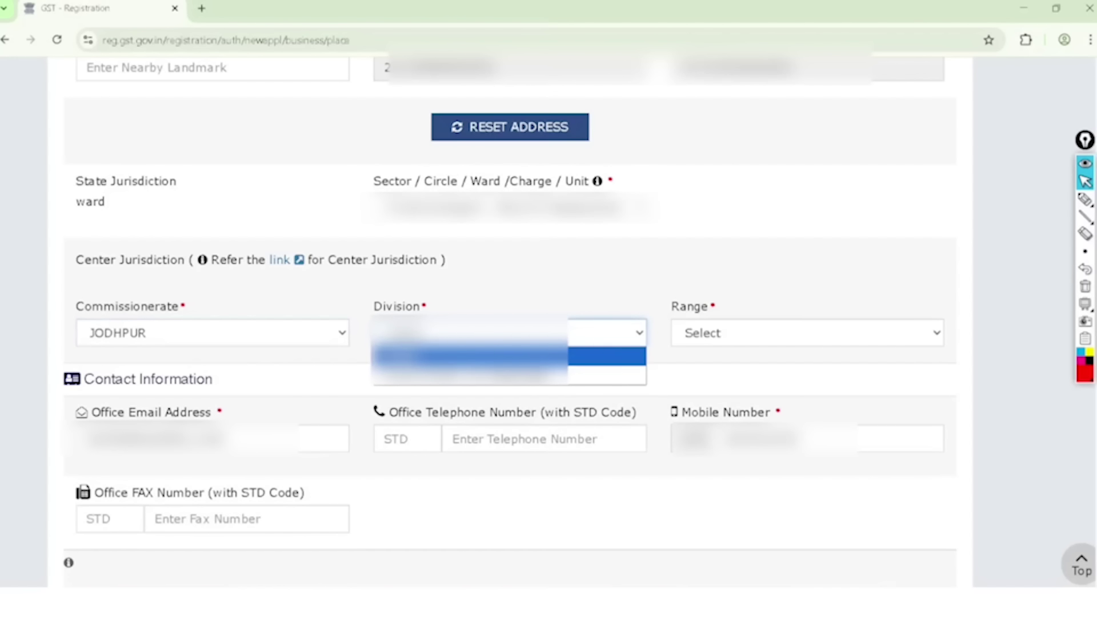
pyautogui.click(509, 375)
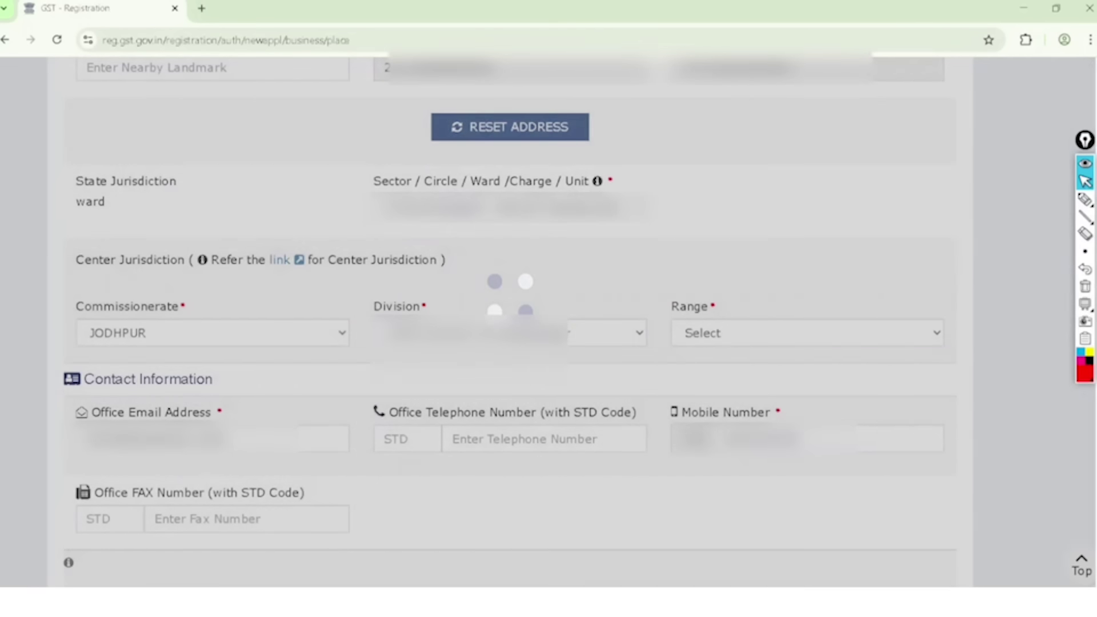
pyautogui.click(808, 332)
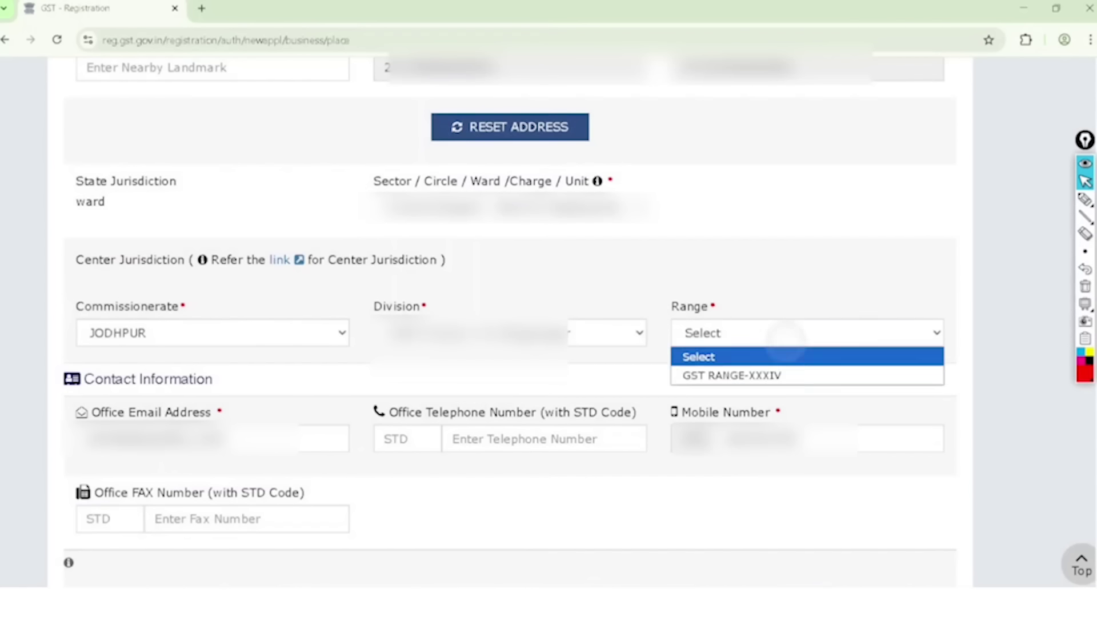
pyautogui.press('Down')
pyautogui.press('Return')
# - Circle Office Email Address, Mobile Number and Nature of possession of premises in red, and clear the annotations
pyautogui.scroll(-5, 510, 320)
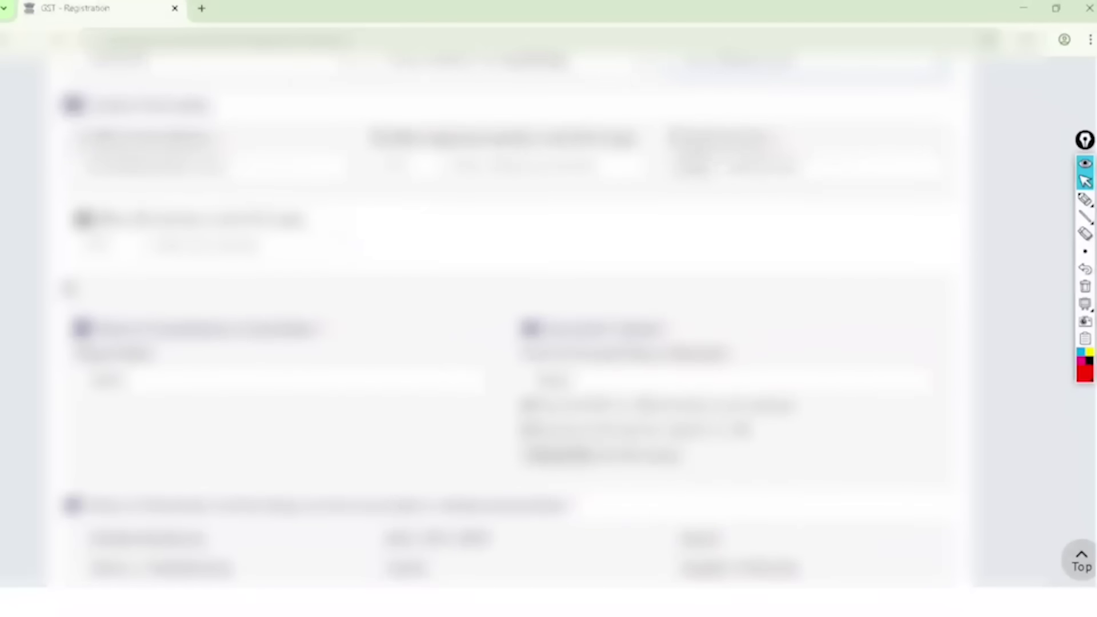
pyautogui.click(1084, 200)
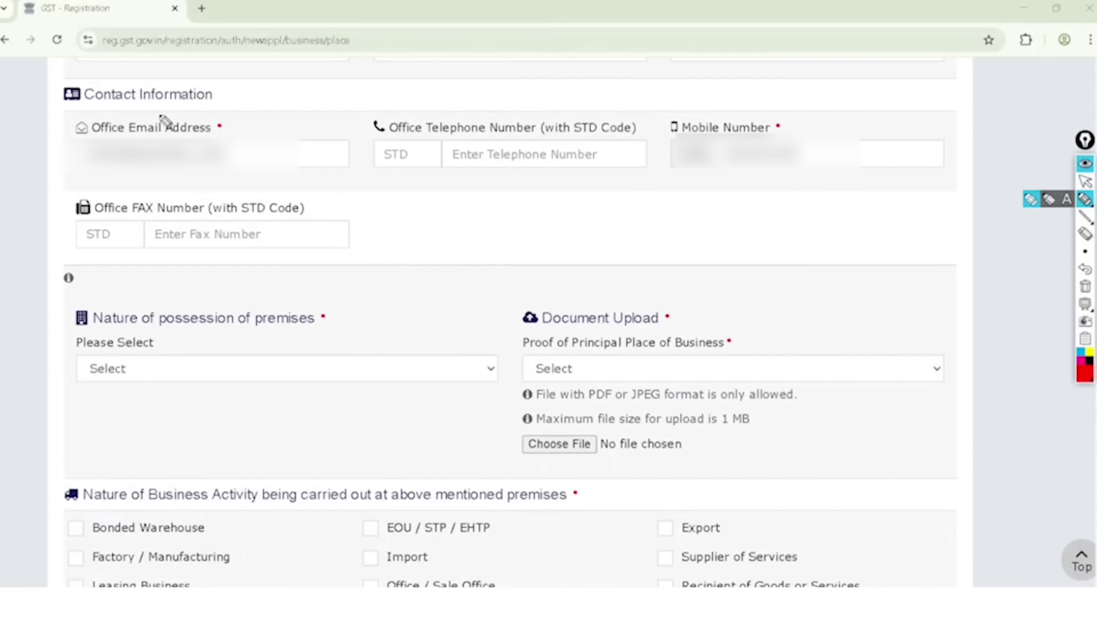
pyautogui.moveTo(108, 62)
pyautogui.mouseDown()
pyautogui.moveTo(69, 177)
pyautogui.moveTo(118, 68)
pyautogui.mouseUp()
pyautogui.moveTo(743, 76)
pyautogui.mouseDown()
pyautogui.moveTo(654, 151)
pyautogui.moveTo(800, 71)
pyautogui.moveTo(744, 77)
pyautogui.mouseUp()
pyautogui.moveTo(100, 273)
pyautogui.mouseDown()
pyautogui.moveTo(52, 294)
pyautogui.moveTo(247, 420)
pyautogui.moveTo(285, 268)
pyautogui.moveTo(45, 321)
pyautogui.mouseUp()
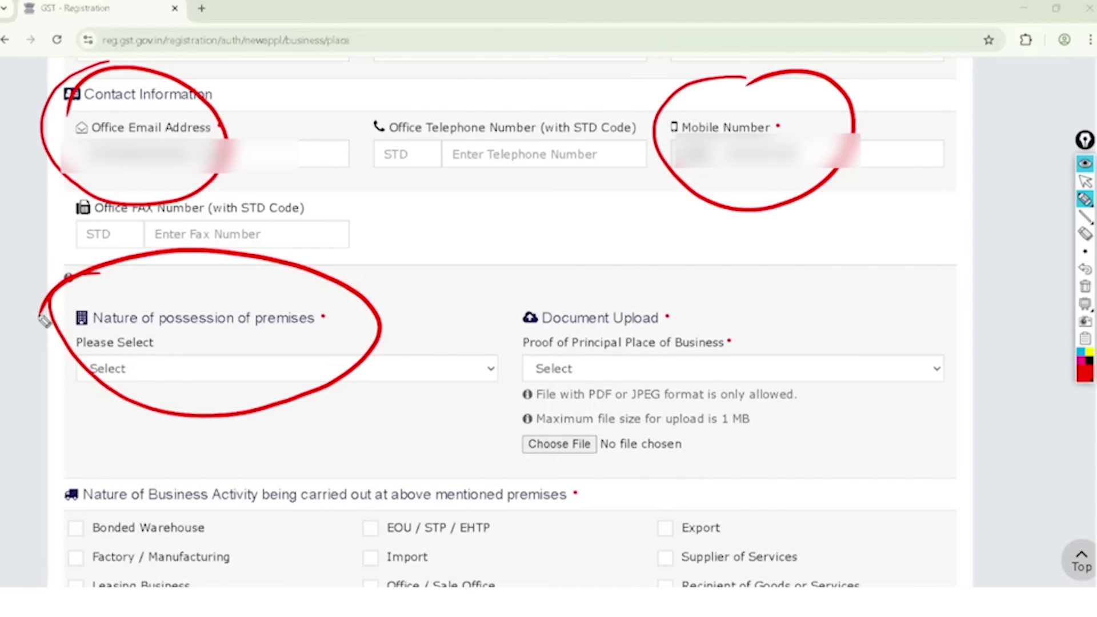
pyautogui.click(1084, 181)
pyautogui.click(1085, 286)
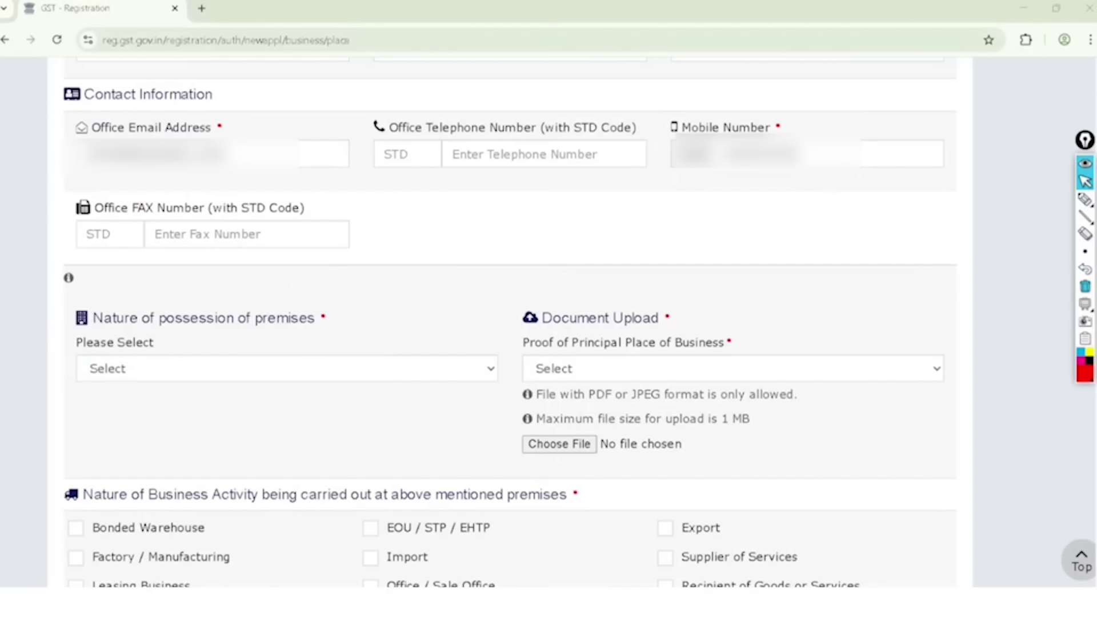
# - Set the nature of possession of premises to Own and the Proof of Principal Place of Business to Municipal Khata Copy
pyautogui.click(444, 368)
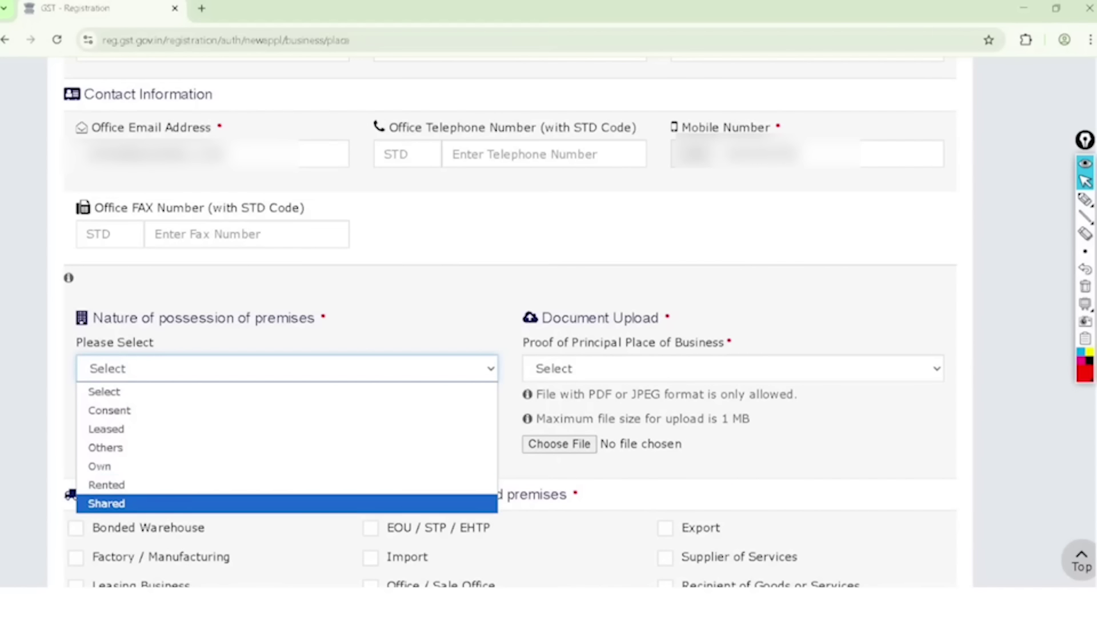
pyautogui.click(100, 466)
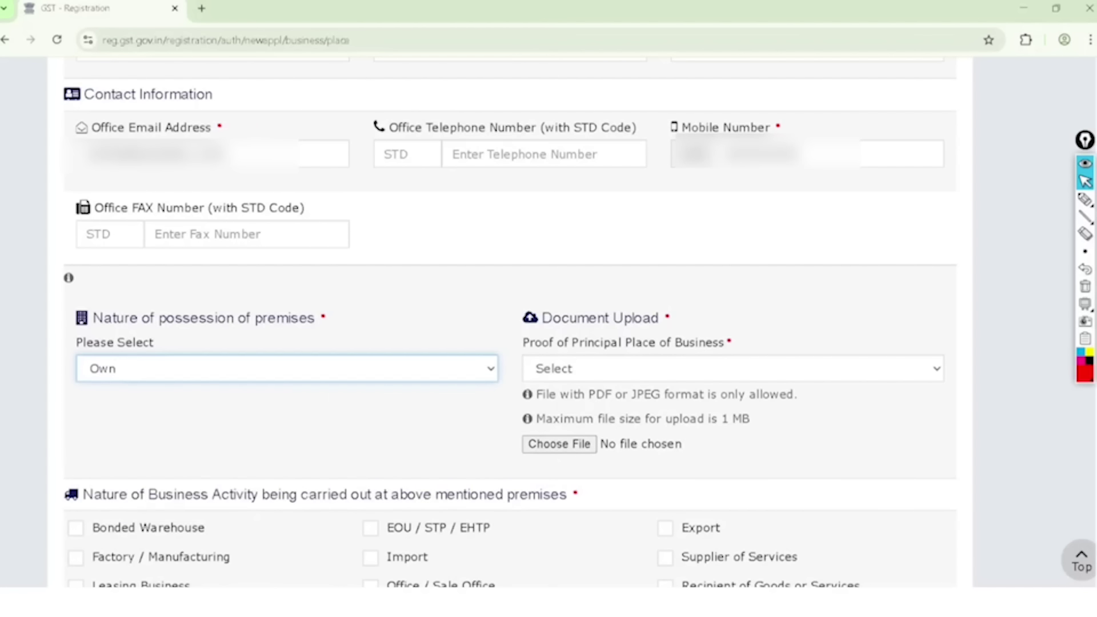
pyautogui.click(732, 369)
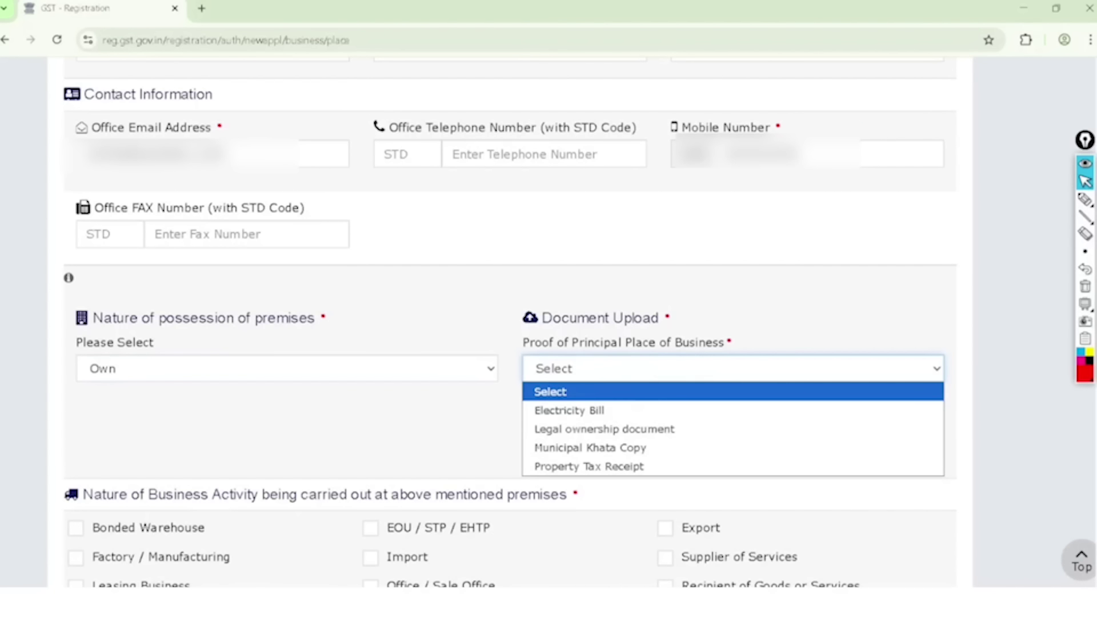
pyautogui.press('Down')
pyautogui.press('Down')
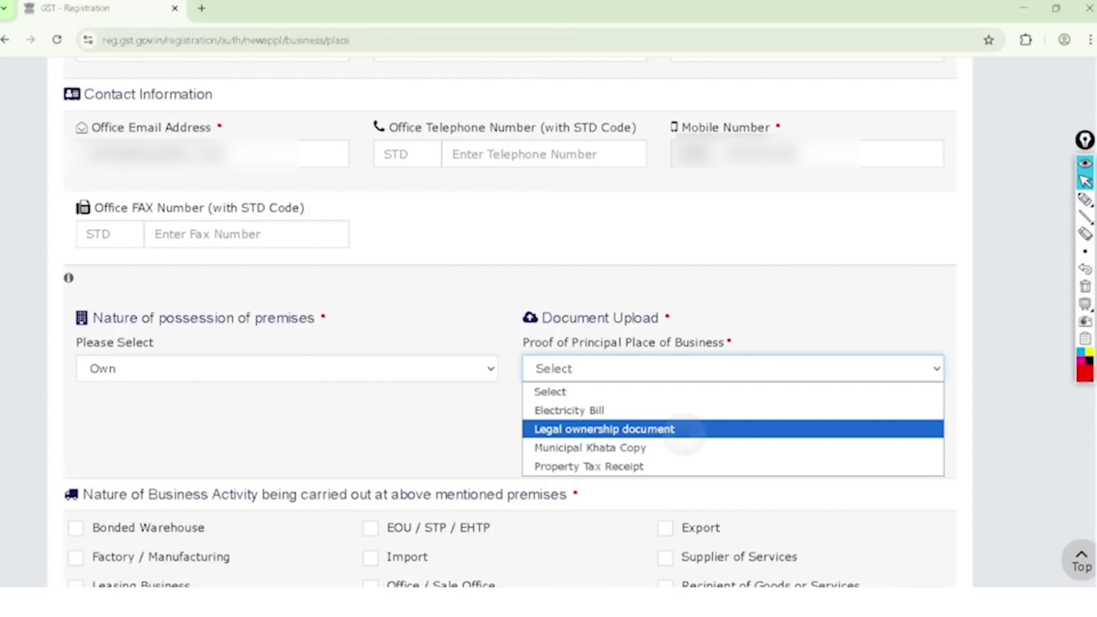
pyautogui.press('Down')
pyautogui.press('Down')
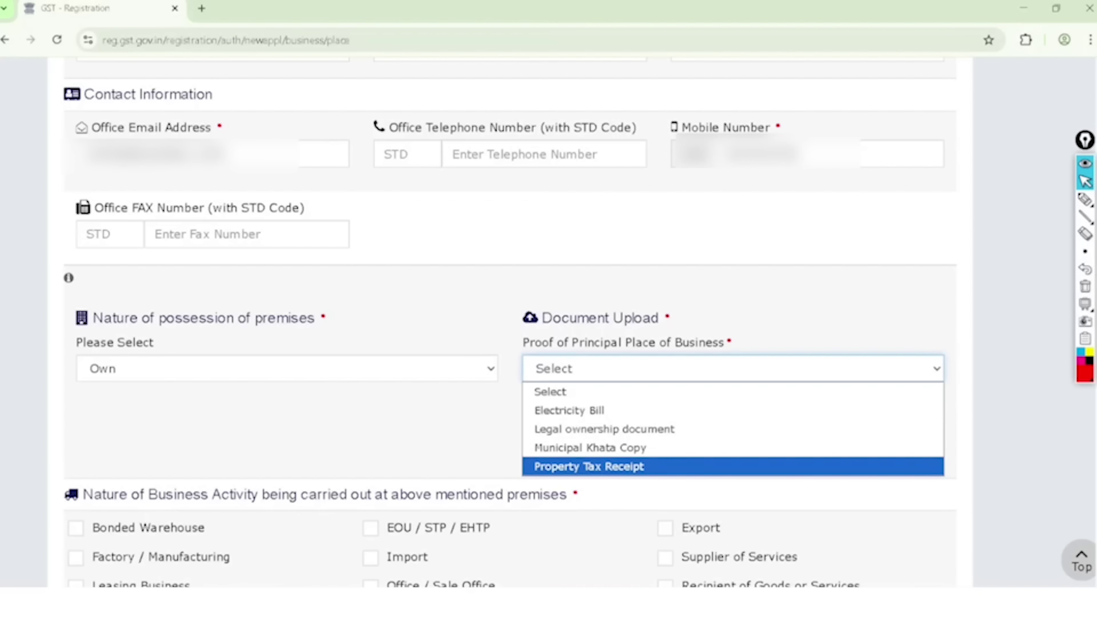
pyautogui.press('Up')
pyautogui.press('Return')
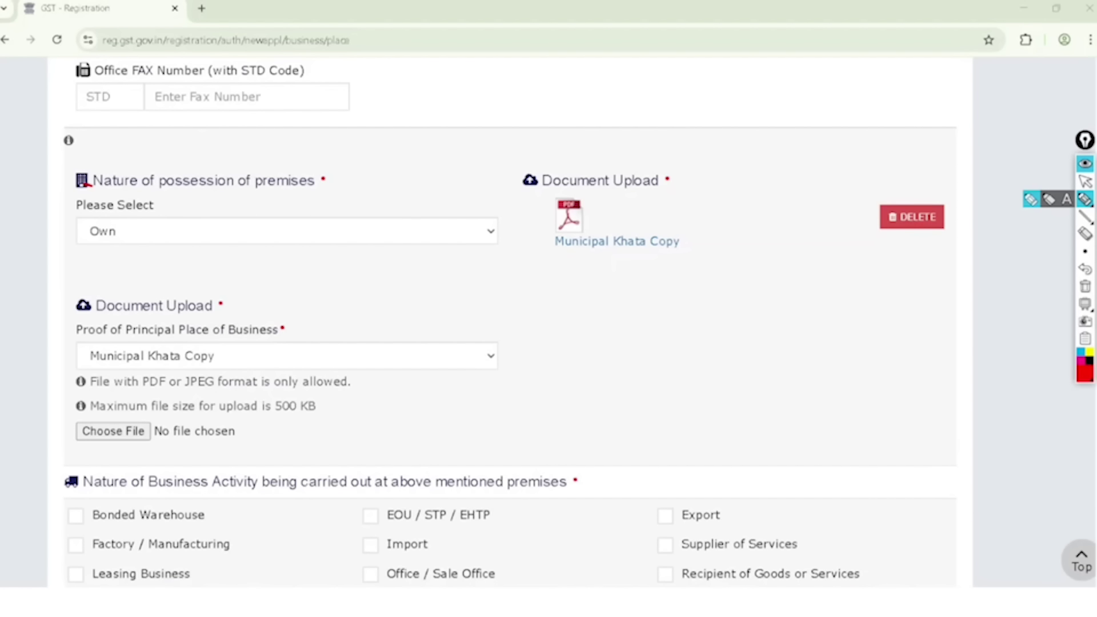
# - Circle and tick the Own possession type in red, circle the uploaded Municipal Khata Copy, and clear the annotations
pyautogui.moveTo(74, 189)
pyautogui.mouseDown()
pyautogui.moveTo(146, 231)
pyautogui.moveTo(64, 212)
pyautogui.mouseUp()
pyautogui.moveTo(620, 118)
pyautogui.mouseDown()
pyautogui.moveTo(542, 138)
pyautogui.moveTo(701, 221)
pyautogui.moveTo(577, 135)
pyautogui.mouseUp()
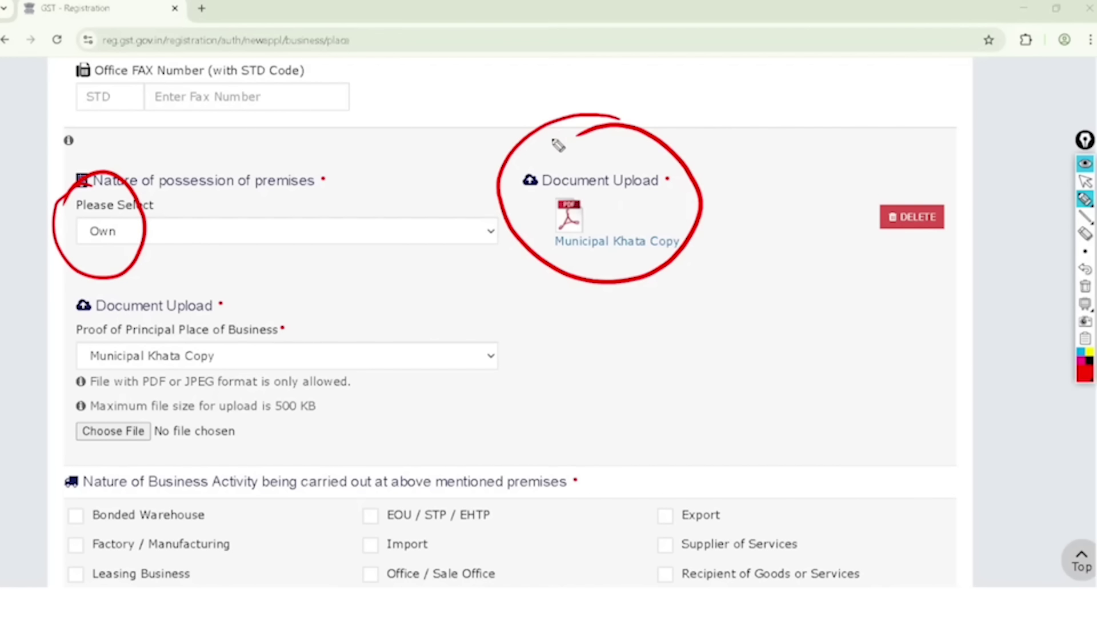
pyautogui.moveTo(173, 230); pyautogui.dragTo(251, 181)
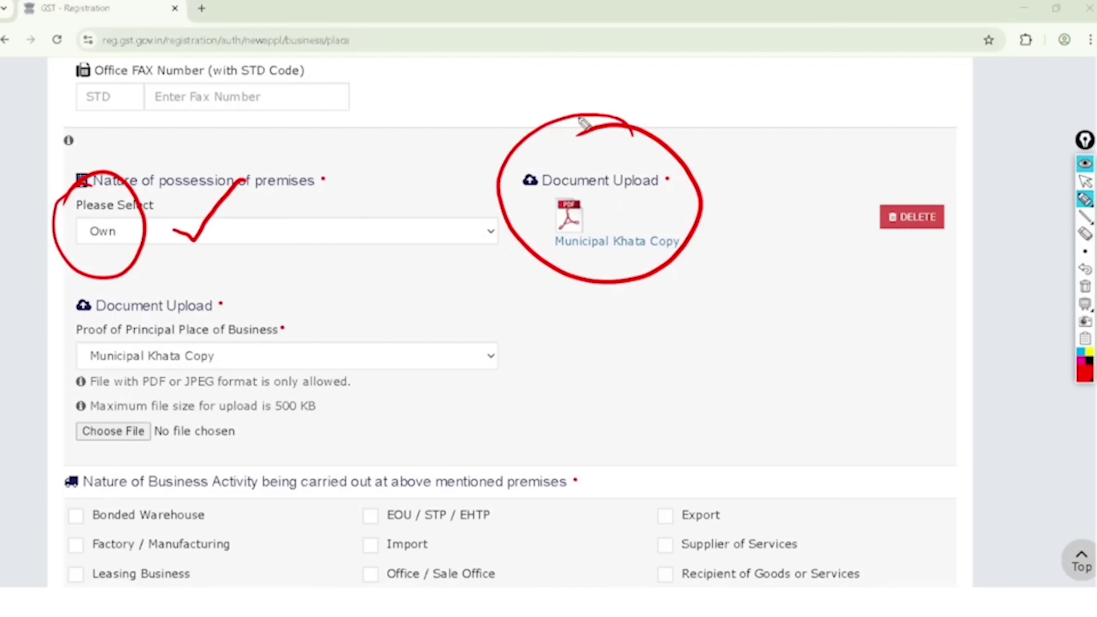
pyautogui.moveTo(586, 124)
pyautogui.mouseDown()
pyautogui.moveTo(714, 142)
pyautogui.moveTo(678, 135)
pyautogui.mouseUp()
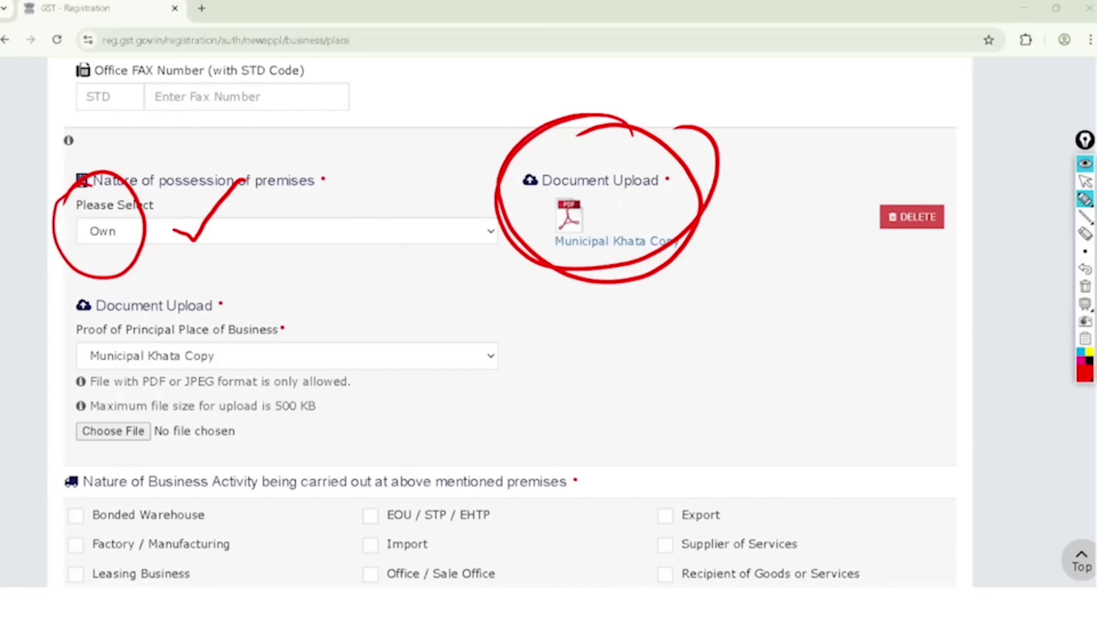
pyautogui.click(1084, 181)
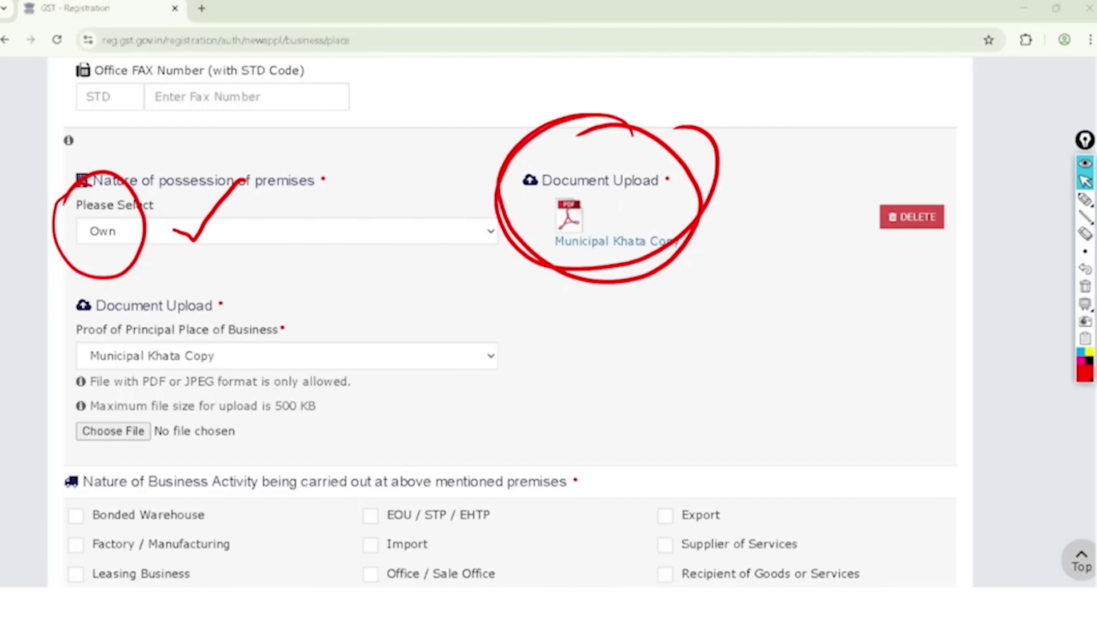
pyautogui.click(1085, 286)
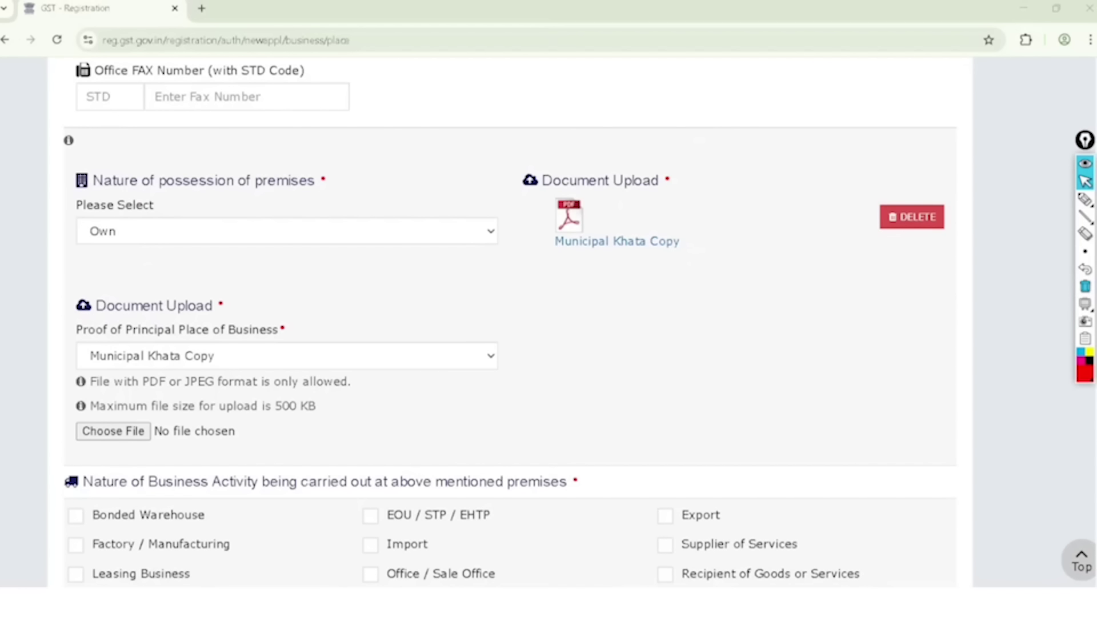
# - Keep Municipal Khata Copy as the document type for a second Proof of Principal Place of Business
pyautogui.click(287, 355)
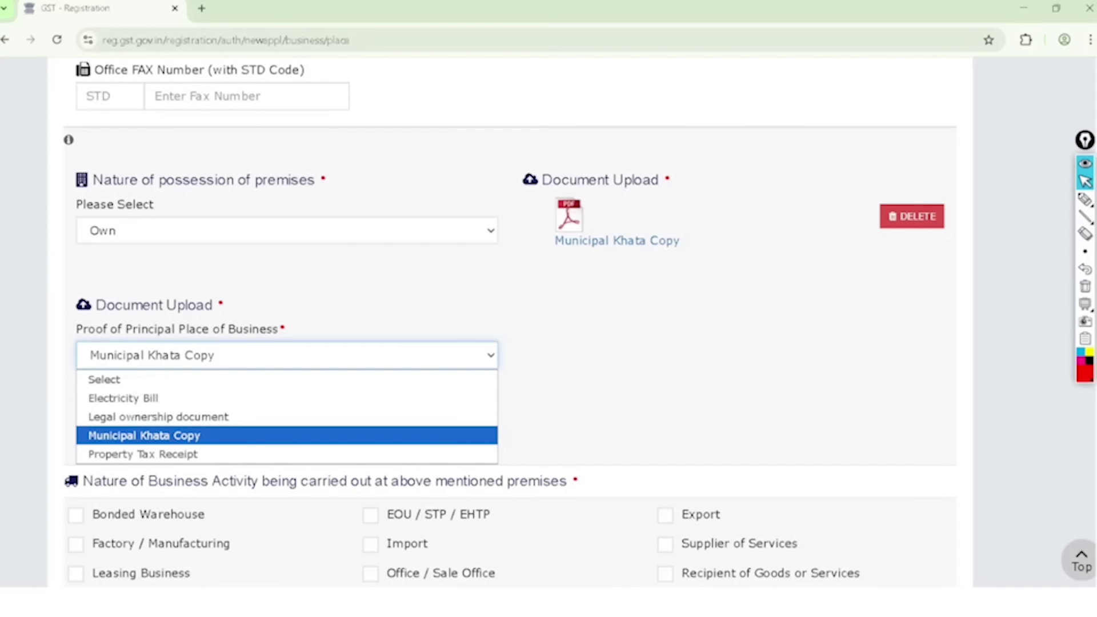
pyautogui.press('Escape')
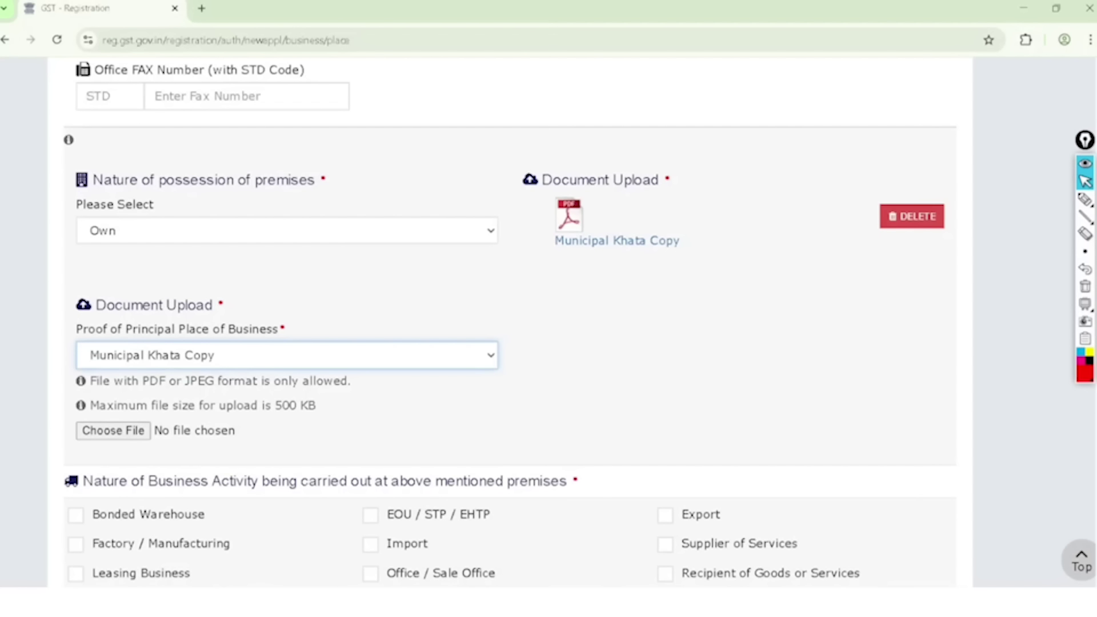
pyautogui.scroll(-4, 549, 320)
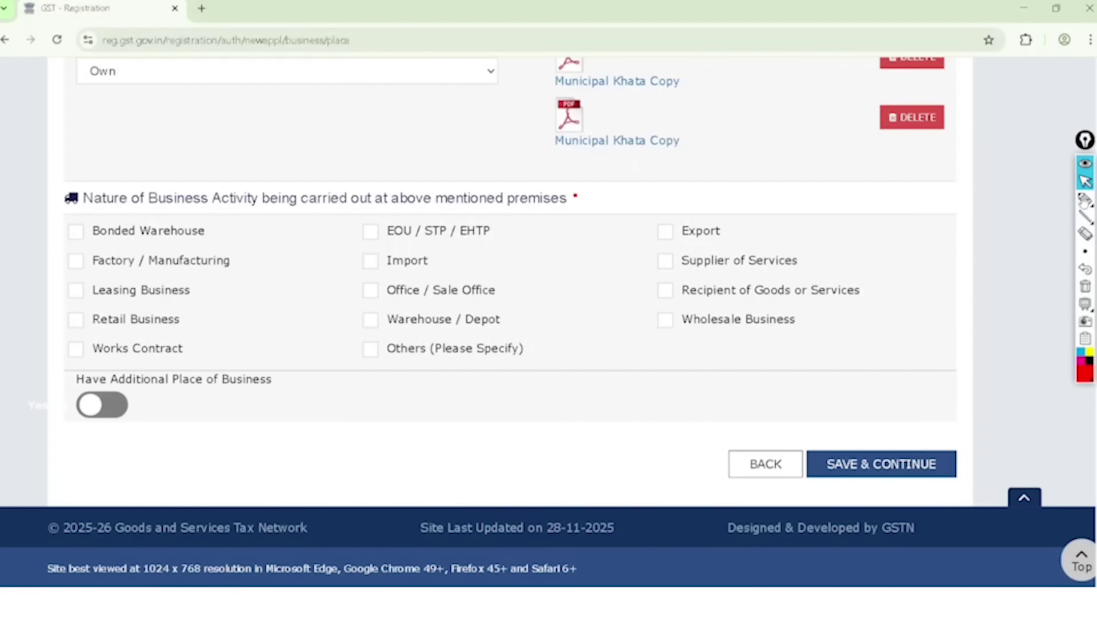
# - Draw a red tick mark beside each of the two uploaded Municipal Khata Copy documents
pyautogui.click(1085, 199)
pyautogui.moveTo(824, 69); pyautogui.dragTo(924, 28)
pyautogui.moveTo(812, 122)
pyautogui.mouseDown()
pyautogui.moveTo(824, 141)
pyautogui.moveTo(919, 88)
pyautogui.mouseUp()
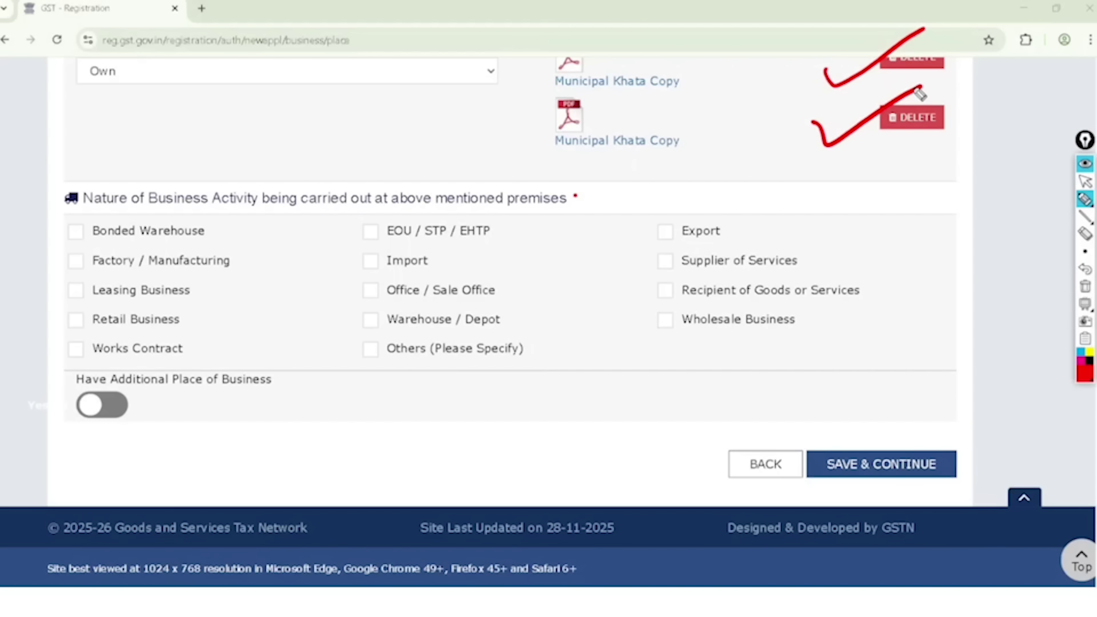
# - Circle the Nature of Business Activity heading in red and draw tick marks over Bonded Warehouse and Factory / Manufacturing
pyautogui.moveTo(117, 138)
pyautogui.mouseDown()
pyautogui.moveTo(103, 137)
pyautogui.moveTo(163, 224)
pyautogui.moveTo(220, 142)
pyautogui.moveTo(109, 166)
pyautogui.mouseUp()
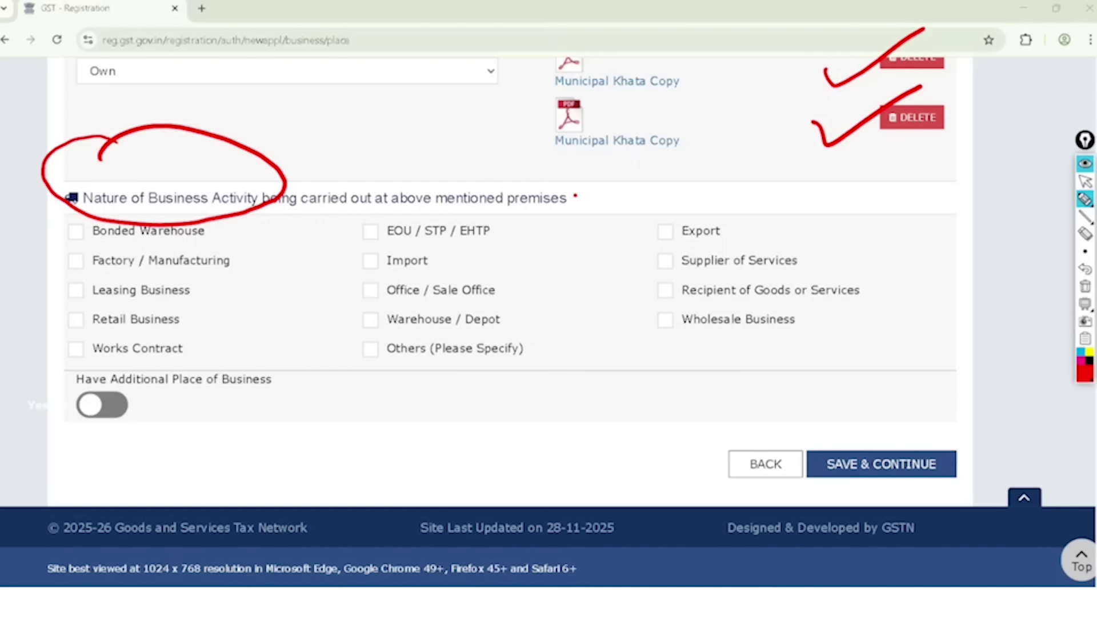
pyautogui.moveTo(65, 226); pyautogui.dragTo(166, 136)
pyautogui.moveTo(68, 259); pyautogui.dragTo(186, 172)
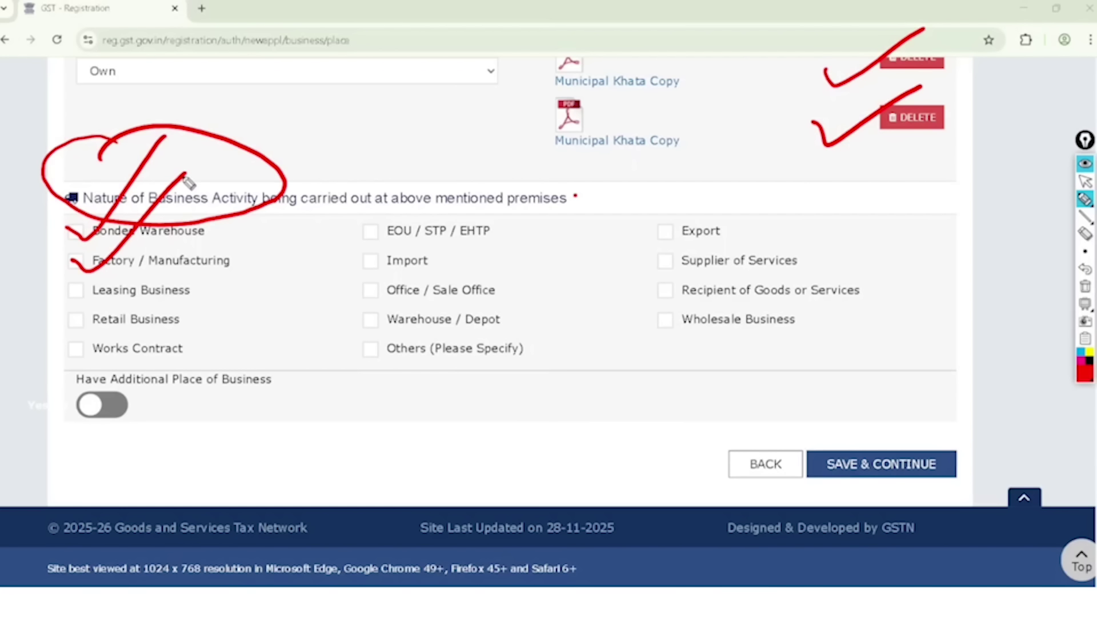
# - Draw red tick marks over the nature of business activity options, and clear all the annotations
pyautogui.moveTo(79, 282)
pyautogui.mouseDown()
pyautogui.moveTo(104, 296)
pyautogui.moveTo(182, 213)
pyautogui.mouseUp()
pyautogui.moveTo(76, 321); pyautogui.dragTo(171, 234)
pyautogui.moveTo(72, 347); pyautogui.dragTo(202, 277)
pyautogui.moveTo(359, 229)
pyautogui.mouseDown()
pyautogui.moveTo(374, 233)
pyautogui.moveTo(497, 123)
pyautogui.mouseUp()
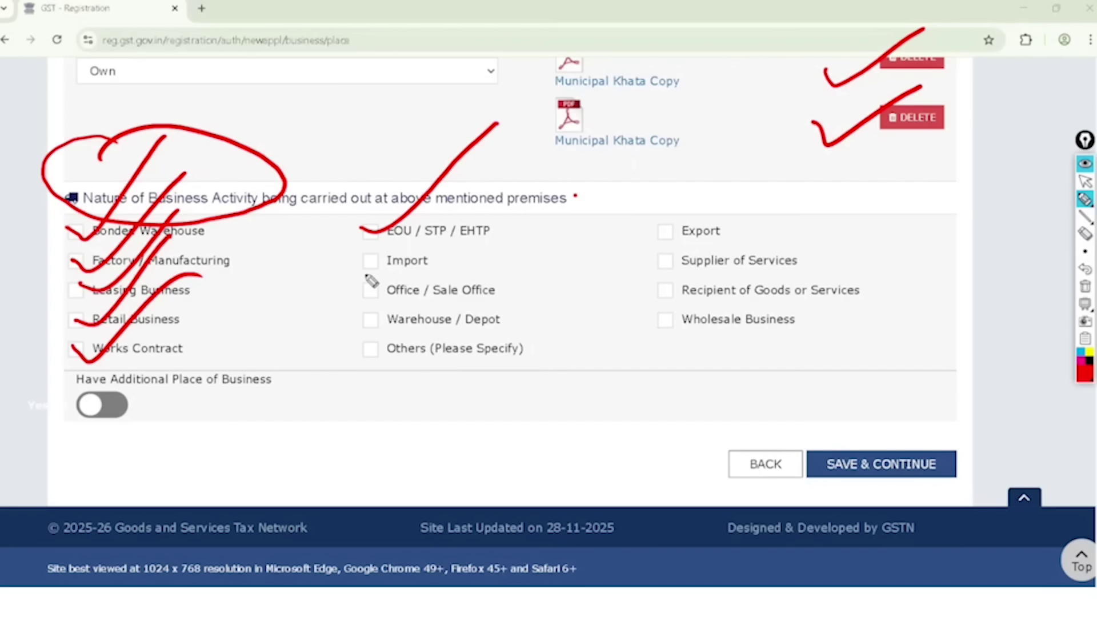
pyautogui.moveTo(363, 259); pyautogui.dragTo(477, 189)
pyautogui.moveTo(359, 286); pyautogui.dragTo(480, 220)
pyautogui.moveTo(481, 256); pyautogui.dragTo(489, 242)
pyautogui.moveTo(364, 346)
pyautogui.mouseDown()
pyautogui.moveTo(420, 352)
pyautogui.moveTo(473, 304)
pyautogui.mouseUp()
pyautogui.moveTo(671, 220); pyautogui.dragTo(763, 162)
pyautogui.moveTo(660, 258); pyautogui.dragTo(760, 200)
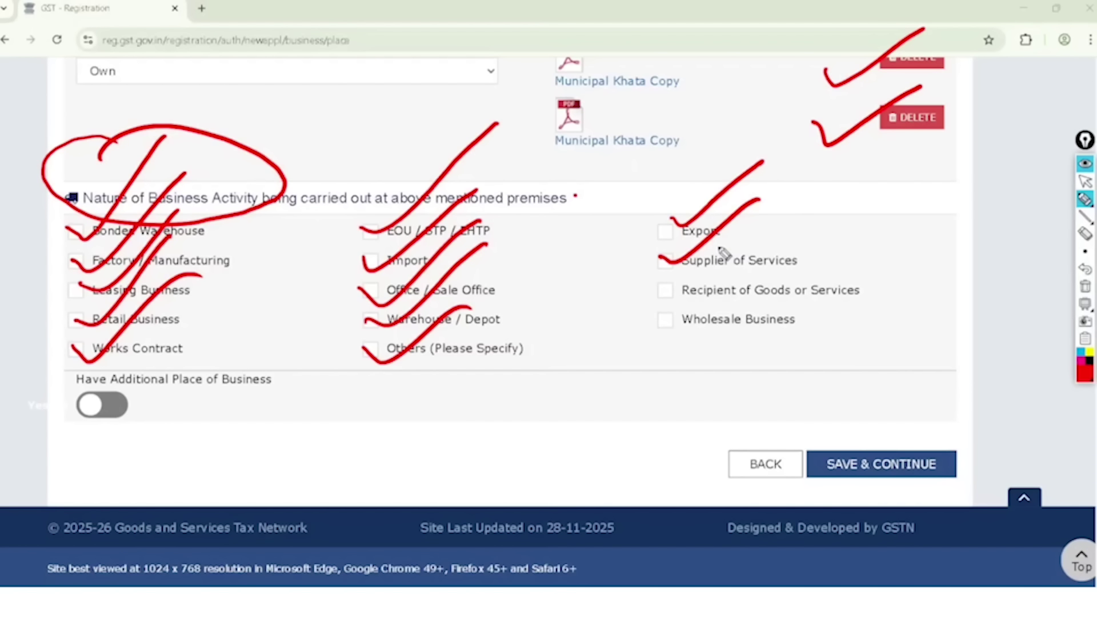
pyautogui.hotkey('ctrl', 'shift', '2')
pyautogui.hotkey('ctrl', 'shift', '7')
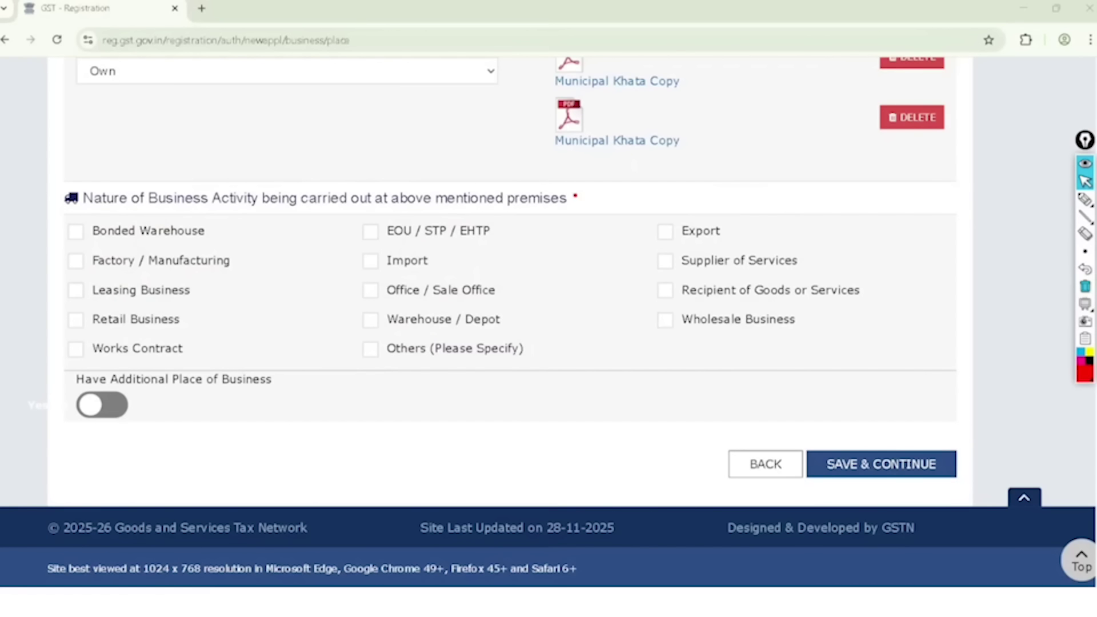
# - Select Retail Business, Works Contract, Supplier of Services and Wholesale Business as activities, and save the premises details despite the locality mismatch
pyautogui.click(76, 320)
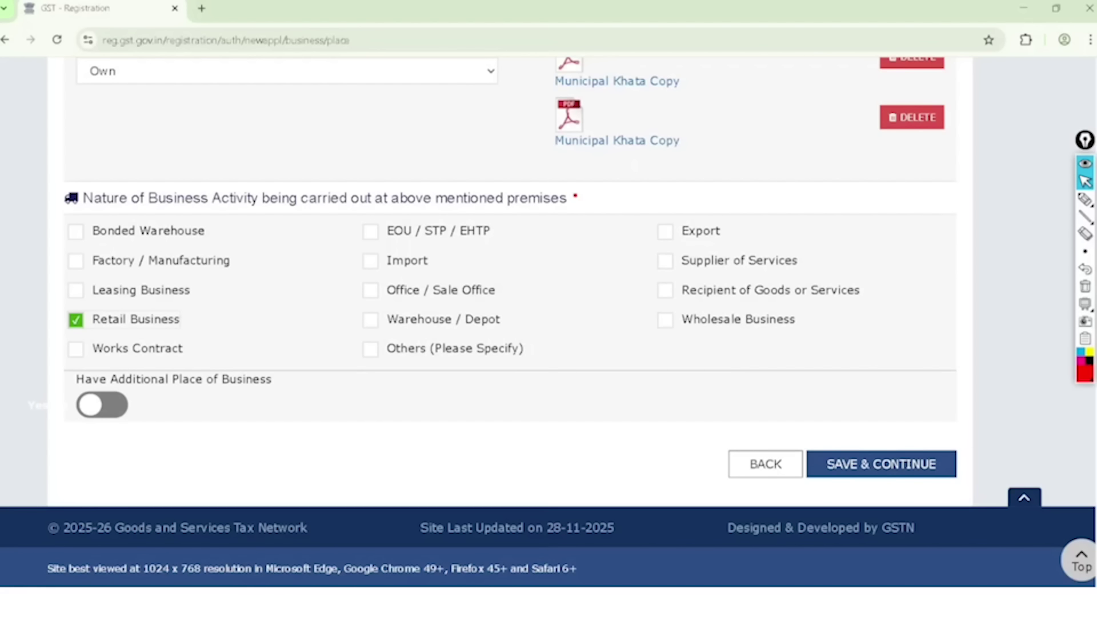
pyautogui.click(75, 348)
pyautogui.click(665, 261)
pyautogui.click(665, 320)
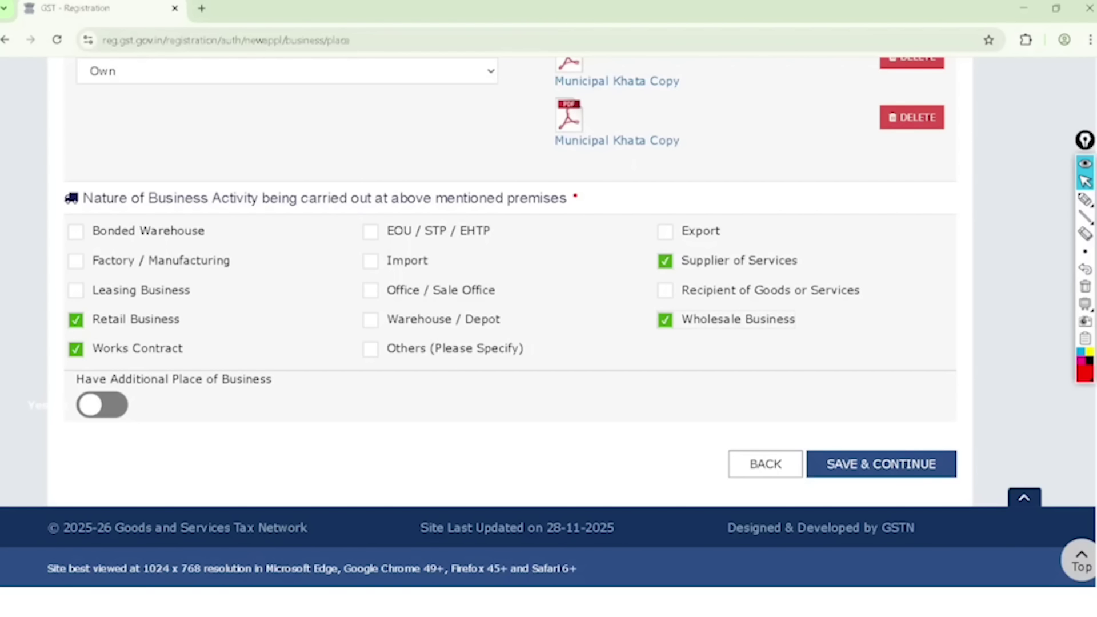
pyautogui.click(881, 463)
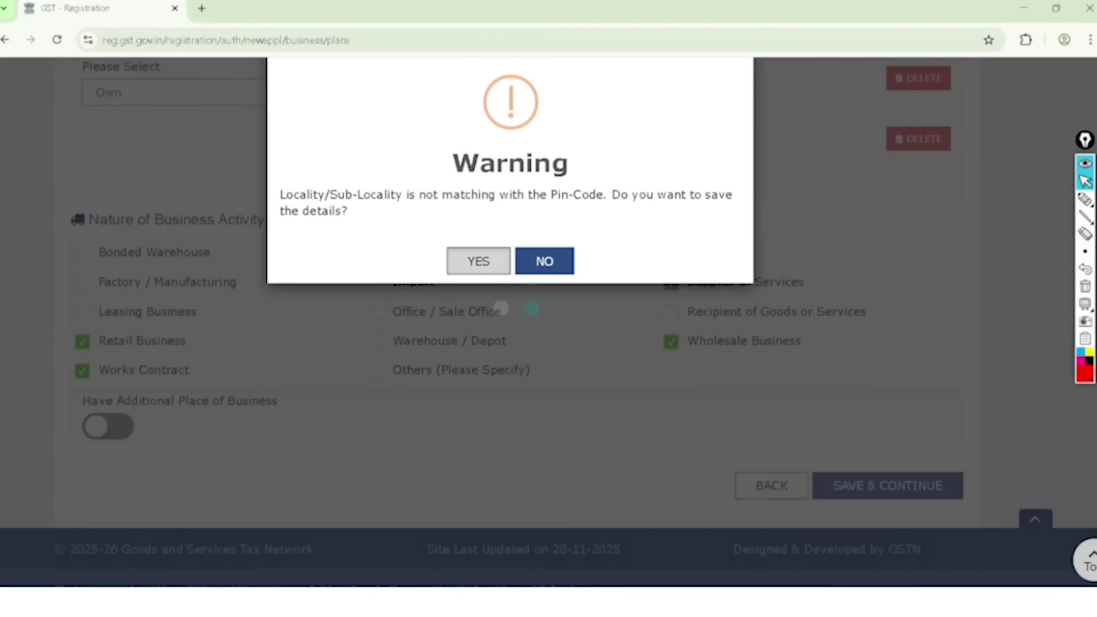
pyautogui.click(478, 261)
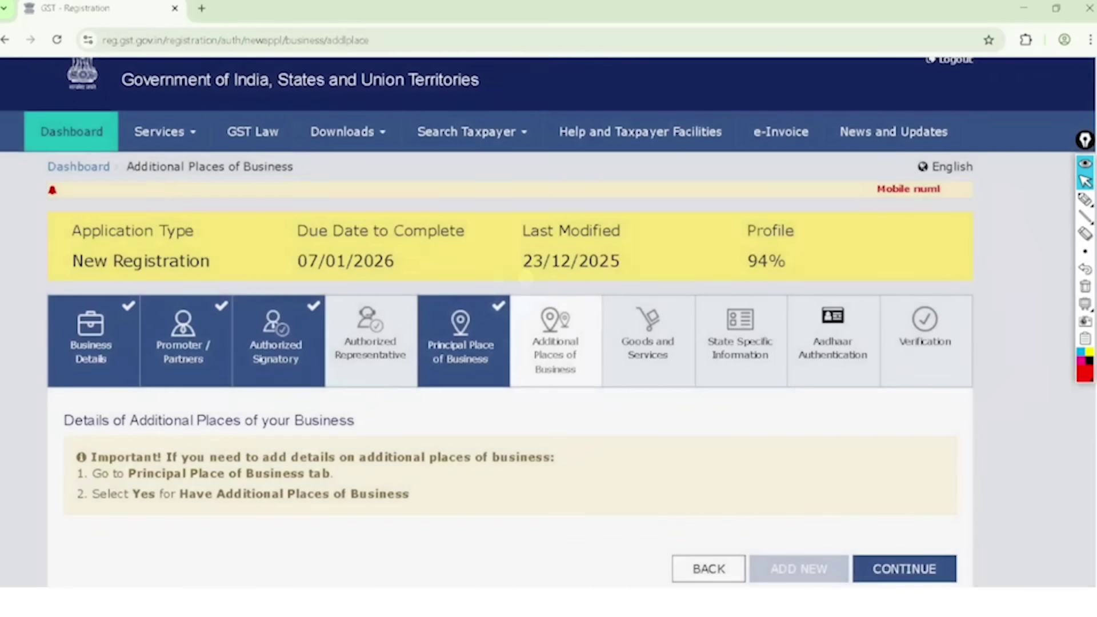
# - Mark the profile percentage, Principal Place of Business and Additional Places of Business in red pen, and clear the marks
pyautogui.click(1084, 199)
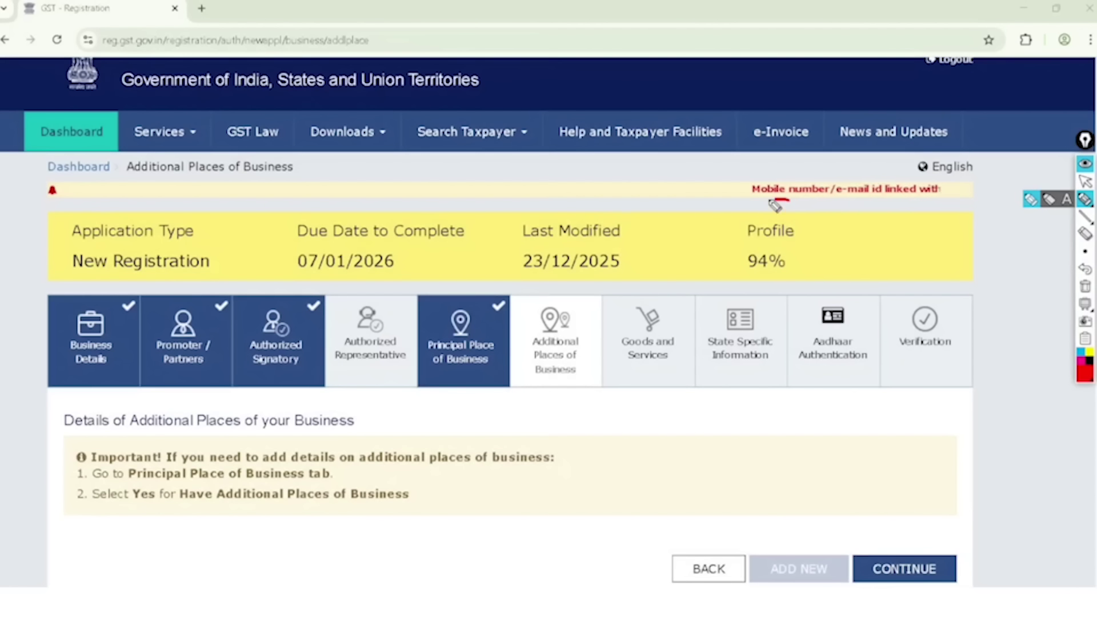
pyautogui.moveTo(774, 204)
pyautogui.mouseDown()
pyautogui.moveTo(786, 293)
pyautogui.moveTo(705, 238)
pyautogui.moveTo(696, 252)
pyautogui.moveTo(811, 285)
pyautogui.moveTo(741, 188)
pyautogui.mouseUp()
pyautogui.moveTo(452, 311); pyautogui.dragTo(509, 243)
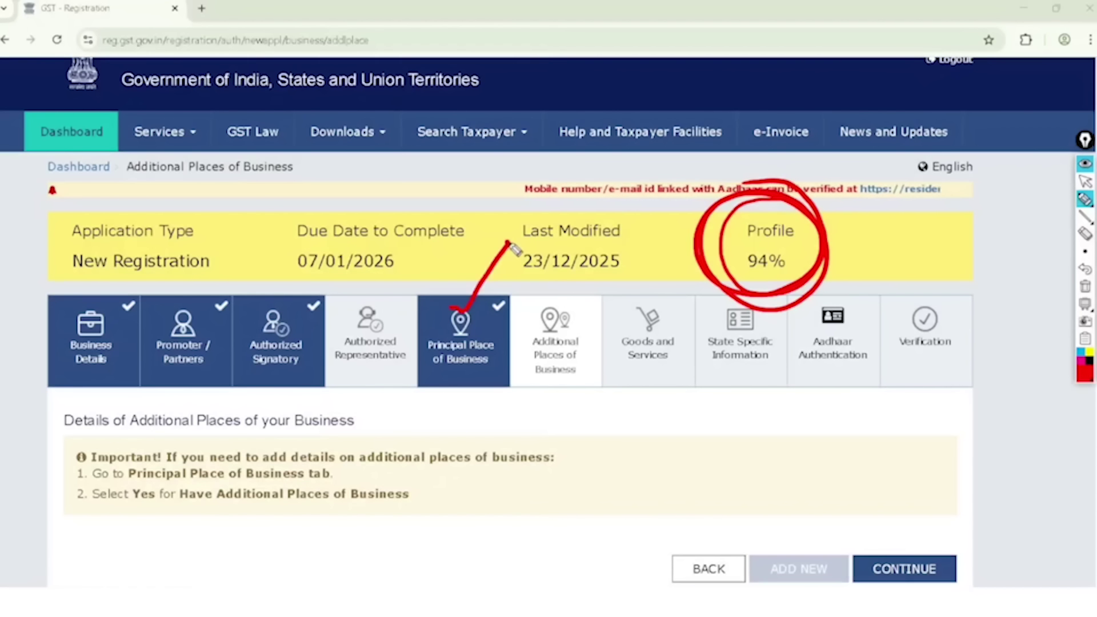
pyautogui.moveTo(557, 296); pyautogui.dragTo(552, 339)
pyautogui.moveTo(539, 312)
pyautogui.mouseDown()
pyautogui.moveTo(580, 321)
pyautogui.moveTo(554, 360)
pyautogui.moveTo(592, 336)
pyautogui.mouseUp()
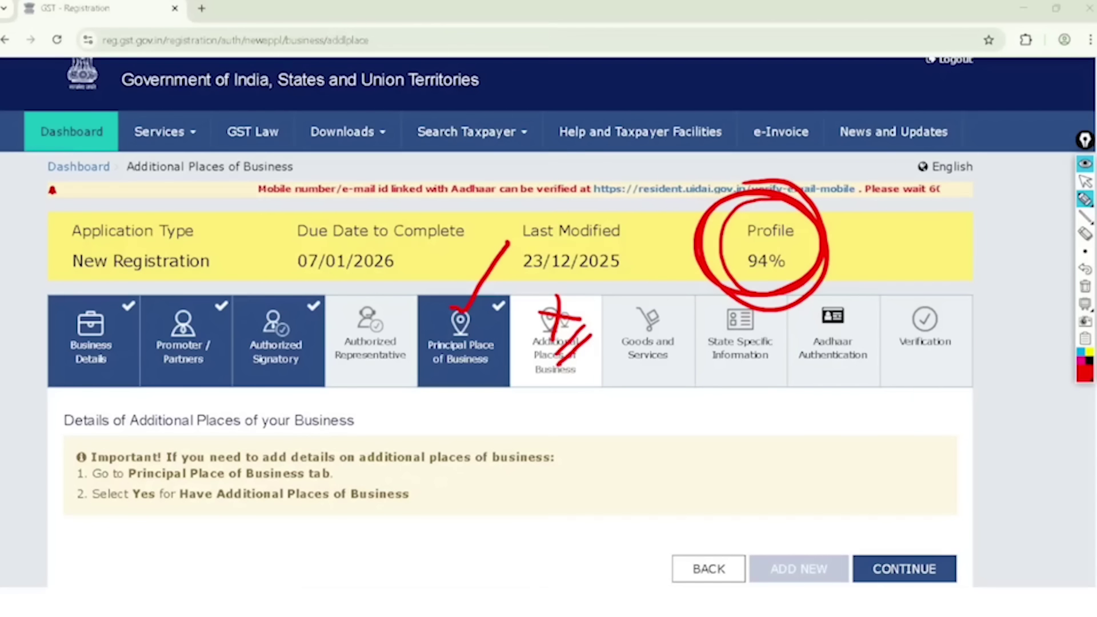
pyautogui.moveTo(1086, 199)
pyautogui.click(1084, 287)
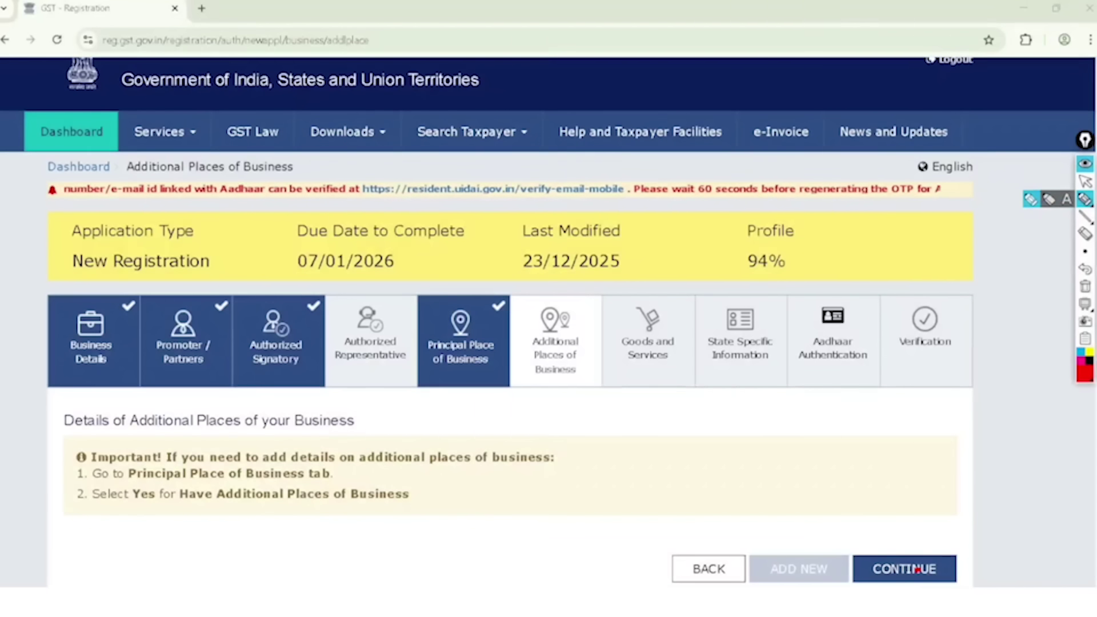
# - Continue past the additional places of business to the goods and services details
pyautogui.click(1085, 182)
pyautogui.click(917, 570)
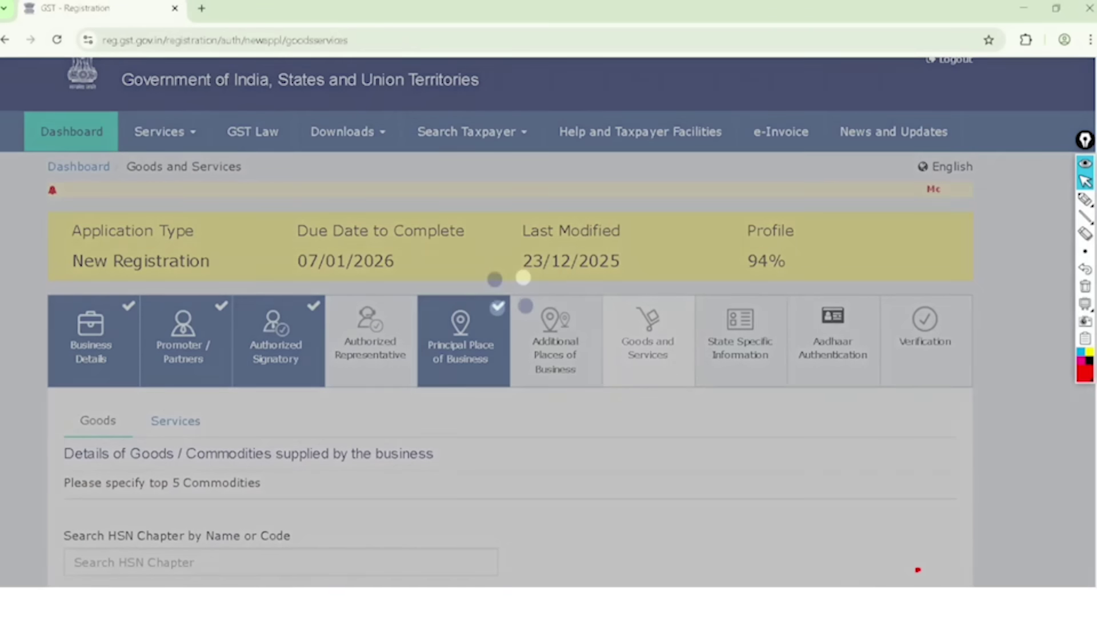
pyautogui.scroll(-3, 917, 569)
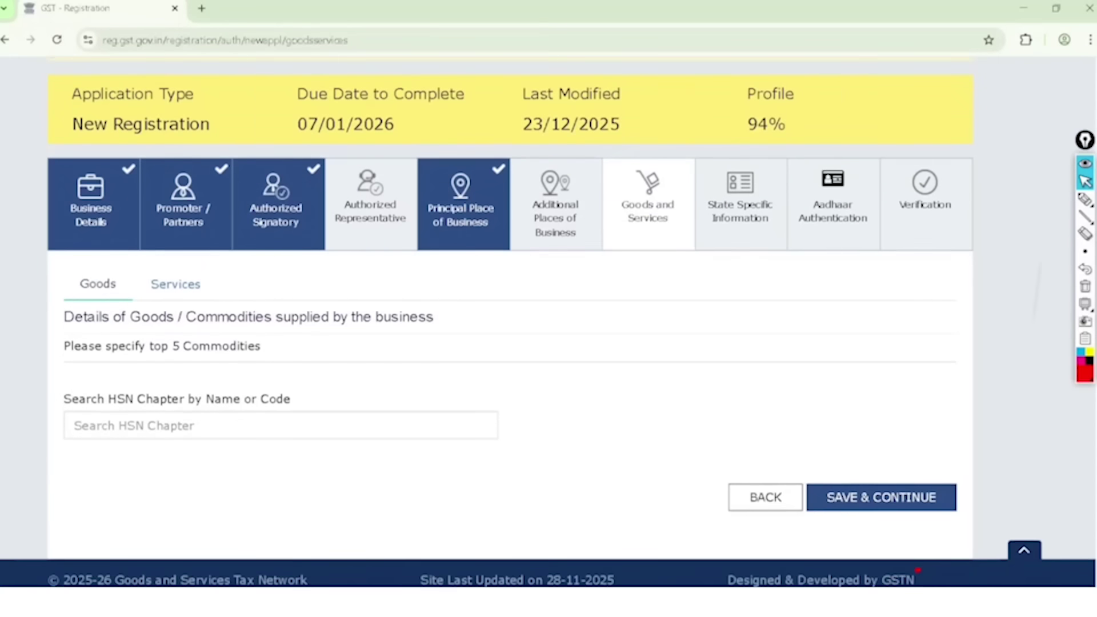
# - Circle Goods, Services and the top 5 commodities text in red, add a handwritten note, and clear the annotations
pyautogui.hotkey('ctrl', 'shift', '2')
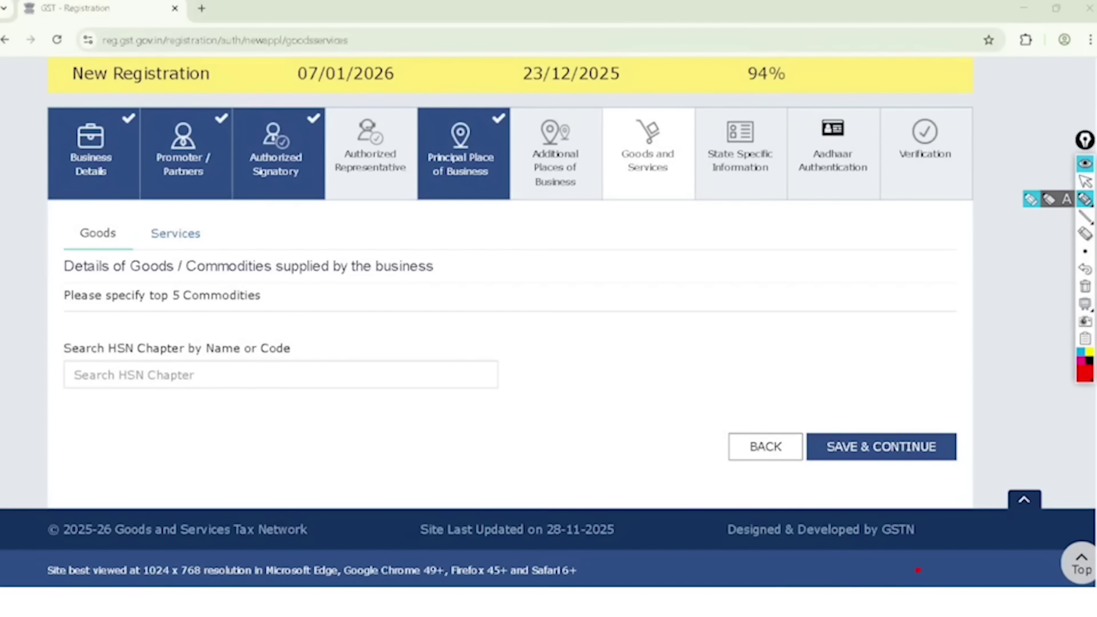
pyautogui.moveTo(94, 199)
pyautogui.mouseDown()
pyautogui.moveTo(68, 226)
pyautogui.moveTo(80, 204)
pyautogui.mouseUp()
pyautogui.moveTo(170, 200)
pyautogui.mouseDown()
pyautogui.moveTo(152, 220)
pyautogui.moveTo(202, 216)
pyautogui.moveTo(171, 196)
pyautogui.mouseUp()
pyautogui.moveTo(171, 279)
pyautogui.mouseDown()
pyautogui.moveTo(156, 289)
pyautogui.moveTo(211, 326)
pyautogui.moveTo(170, 280)
pyautogui.mouseUp()
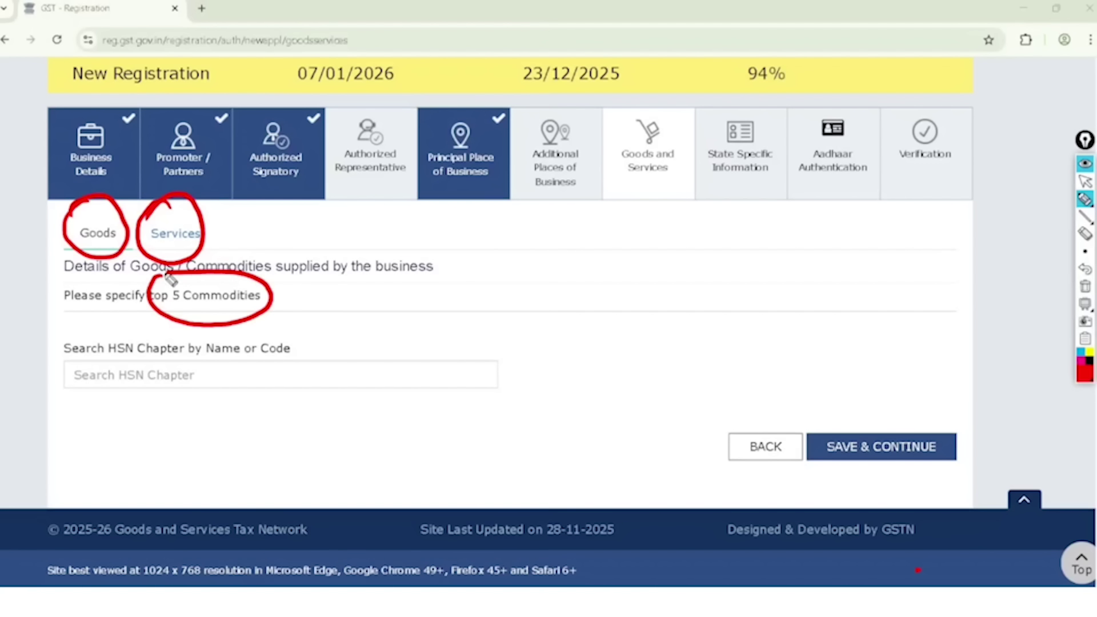
pyautogui.moveTo(388, 296)
pyautogui.mouseDown()
pyautogui.moveTo(380, 303)
pyautogui.moveTo(473, 191)
pyautogui.moveTo(480, 228)
pyautogui.moveTo(495, 180)
pyautogui.moveTo(527, 196)
pyautogui.mouseUp()
pyautogui.hotkey('ctrl', 'shift', '2')
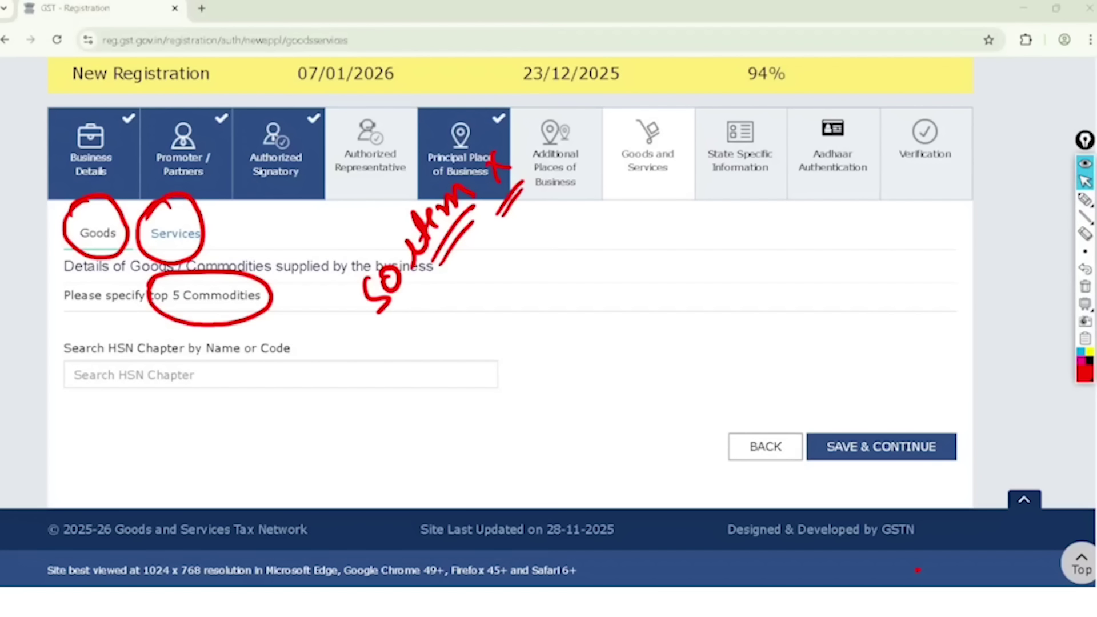
pyautogui.click(1085, 286)
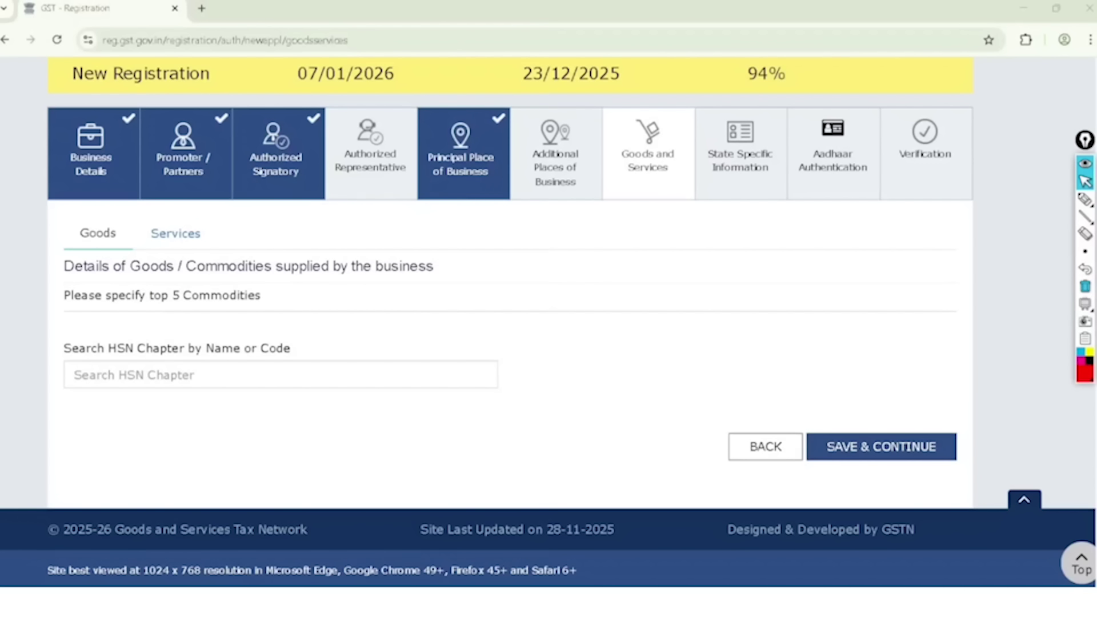
# - Search the HSN chapters for SUGAR and look through the matching goods
pyautogui.click(280, 375)
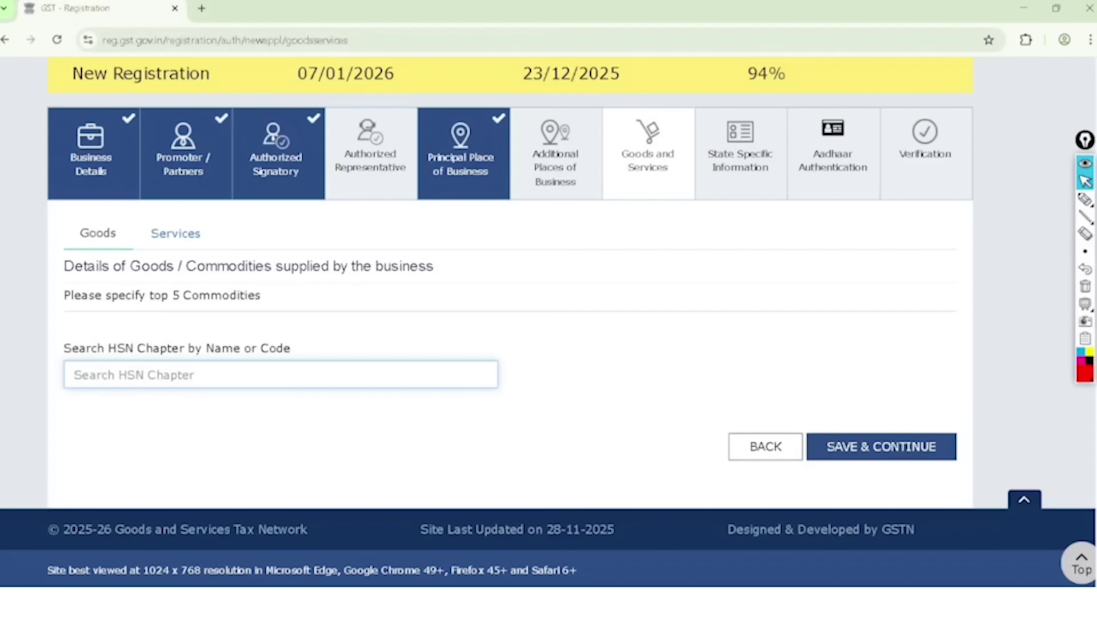
pyautogui.write('SUGER')
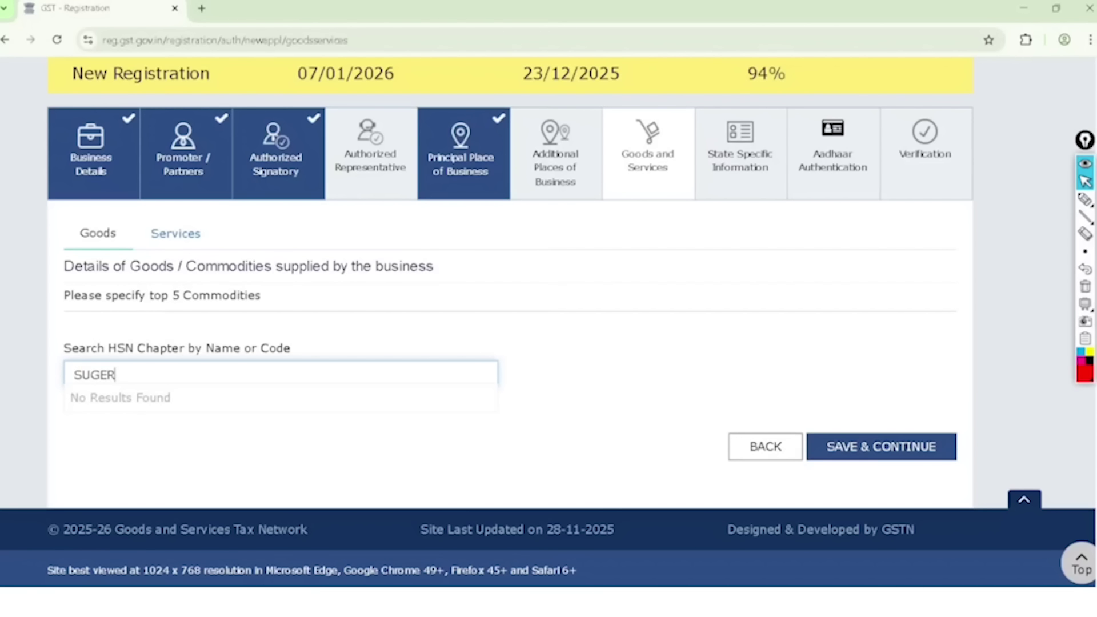
pyautogui.press('BackSpace')
pyautogui.press('BackSpace')
pyautogui.write('AR')
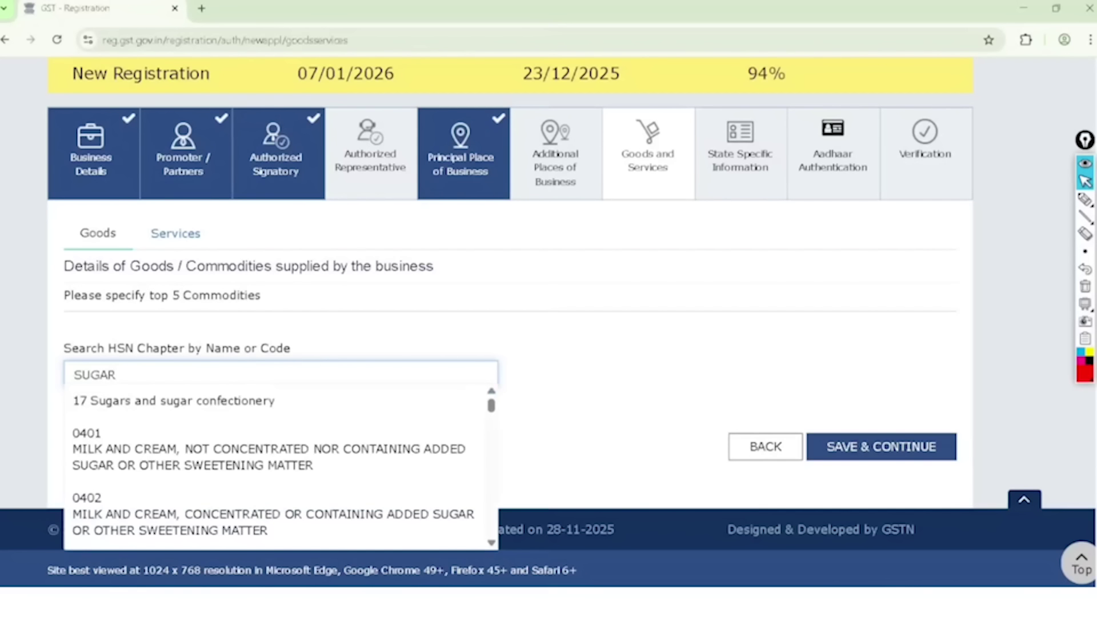
pyautogui.scroll(-2, 280, 467)
pyautogui.scroll(2, 281, 468)
# - Search the HSN chapters for MOBILE instead
pyautogui.press('BackSpace')
pyautogui.press('BackSpace')
pyautogui.press('BackSpace')
pyautogui.press('BackSpace')
pyautogui.write('MOBILE')
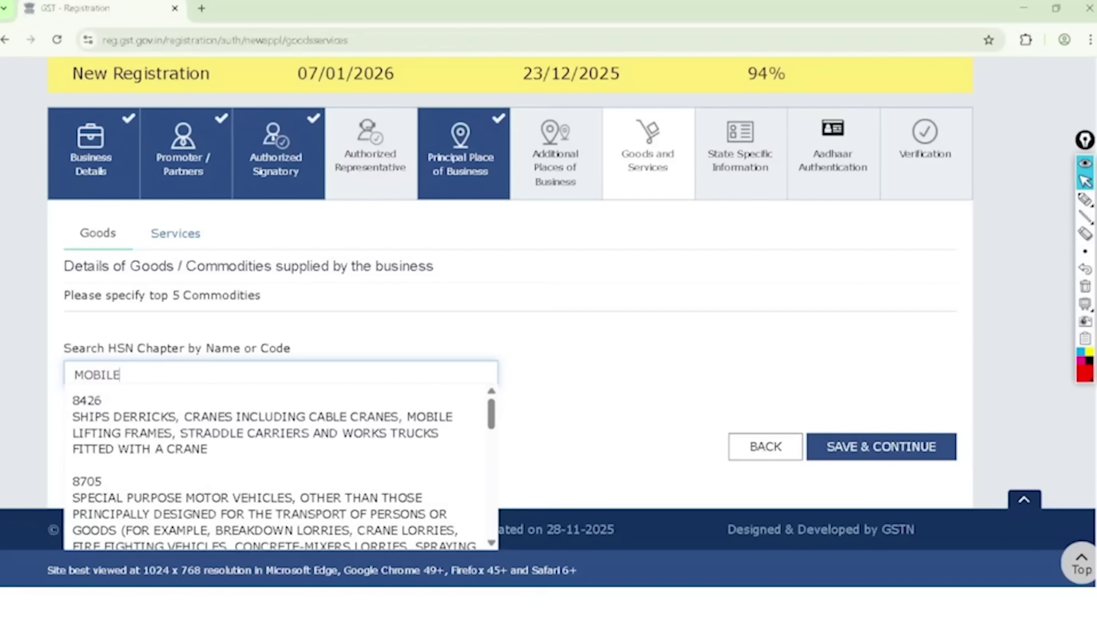
pyautogui.scroll(-1, 549, 322)
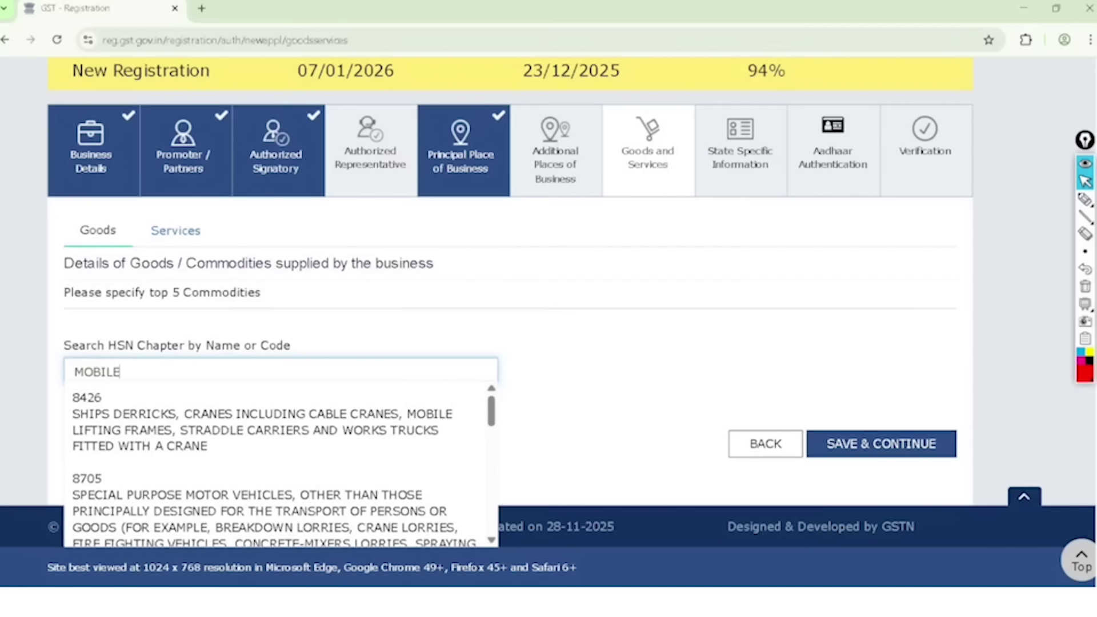
# - Search the service classification codes for OTHER in the services offered by the business
pyautogui.click(175, 230)
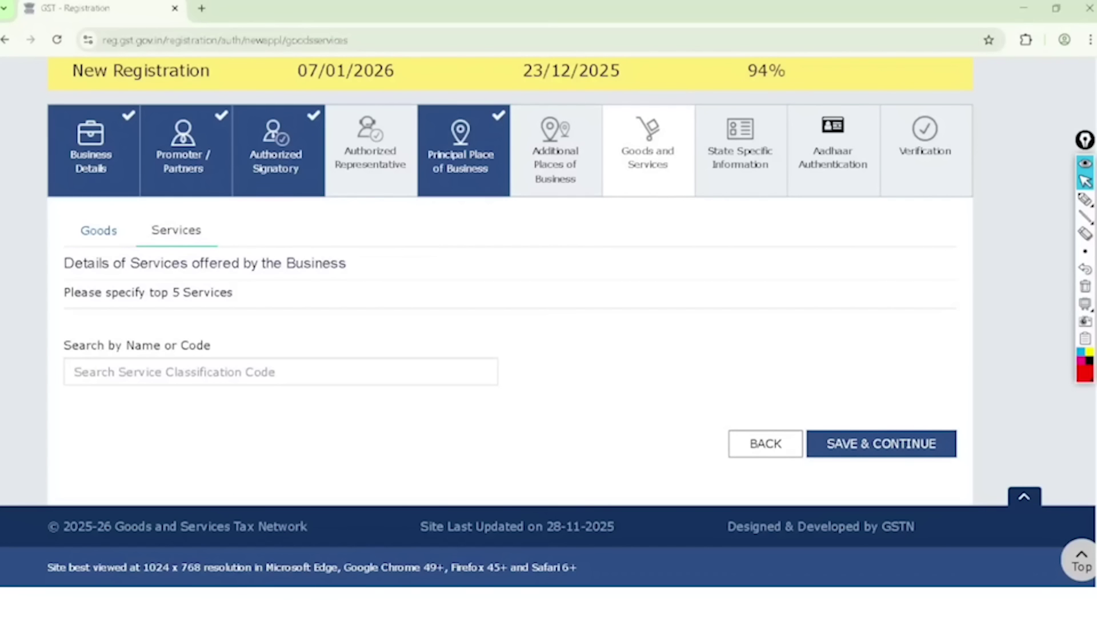
pyautogui.click(287, 370)
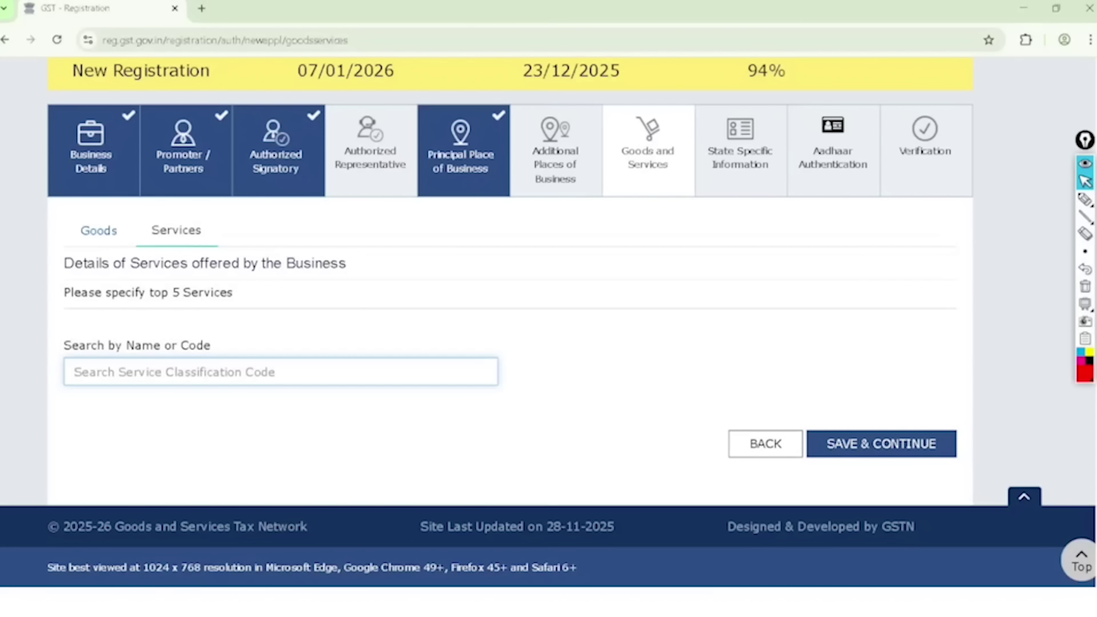
pyautogui.write('OTHER')
pyautogui.press('BackSpace')
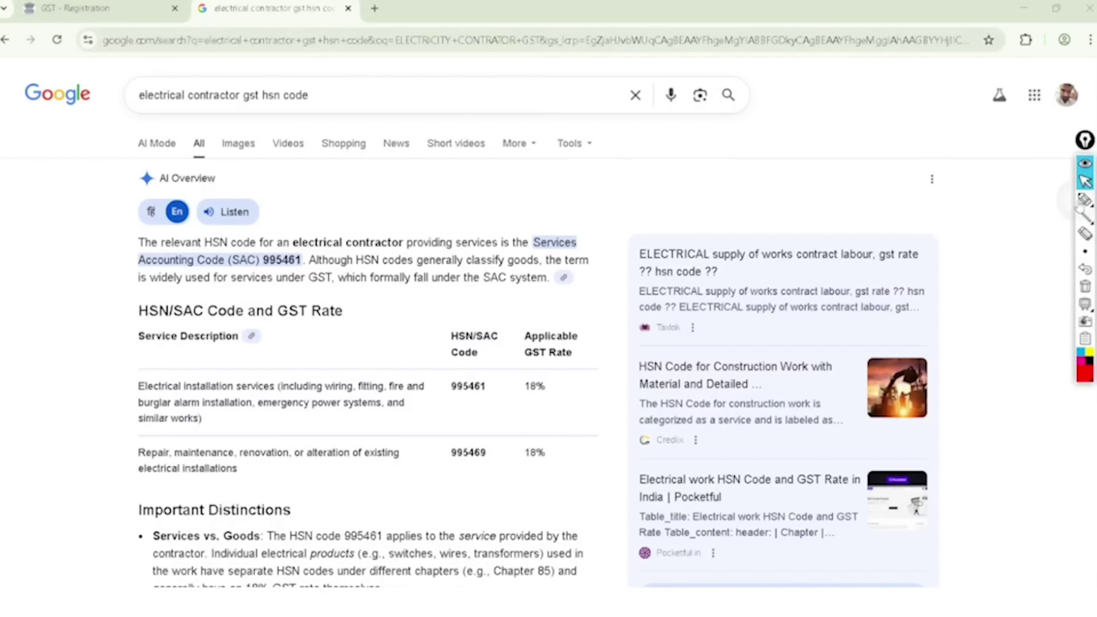
# - Circle the electrical contractor query and codes 995461 and 995469 on the Google results in red, and clear the marks
pyautogui.click(1085, 199)
pyautogui.moveTo(136, 44)
pyautogui.mouseDown()
pyautogui.moveTo(298, 148)
pyautogui.moveTo(122, 74)
pyautogui.moveTo(119, 94)
pyautogui.mouseUp()
pyautogui.moveTo(461, 340)
pyautogui.mouseDown()
pyautogui.moveTo(425, 380)
pyautogui.moveTo(452, 327)
pyautogui.mouseUp()
pyautogui.moveTo(468, 410)
pyautogui.mouseDown()
pyautogui.moveTo(464, 420)
pyautogui.moveTo(499, 416)
pyautogui.moveTo(468, 418)
pyautogui.mouseUp()
pyautogui.moveTo(284, 474); pyautogui.dragTo(347, 449)
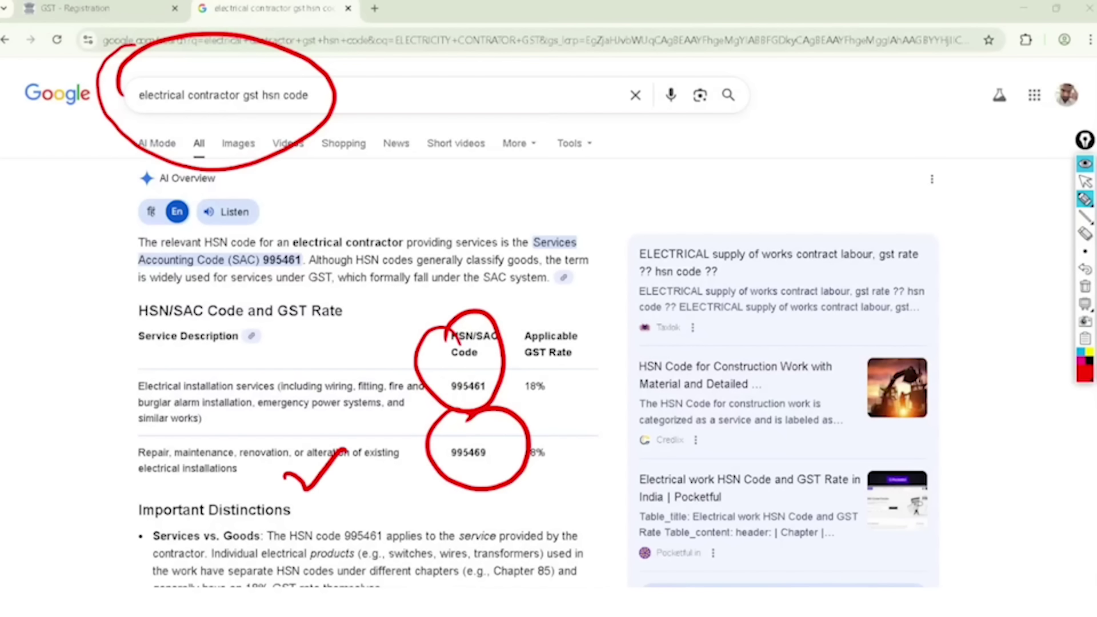
pyautogui.click(1085, 181)
pyautogui.click(1085, 285)
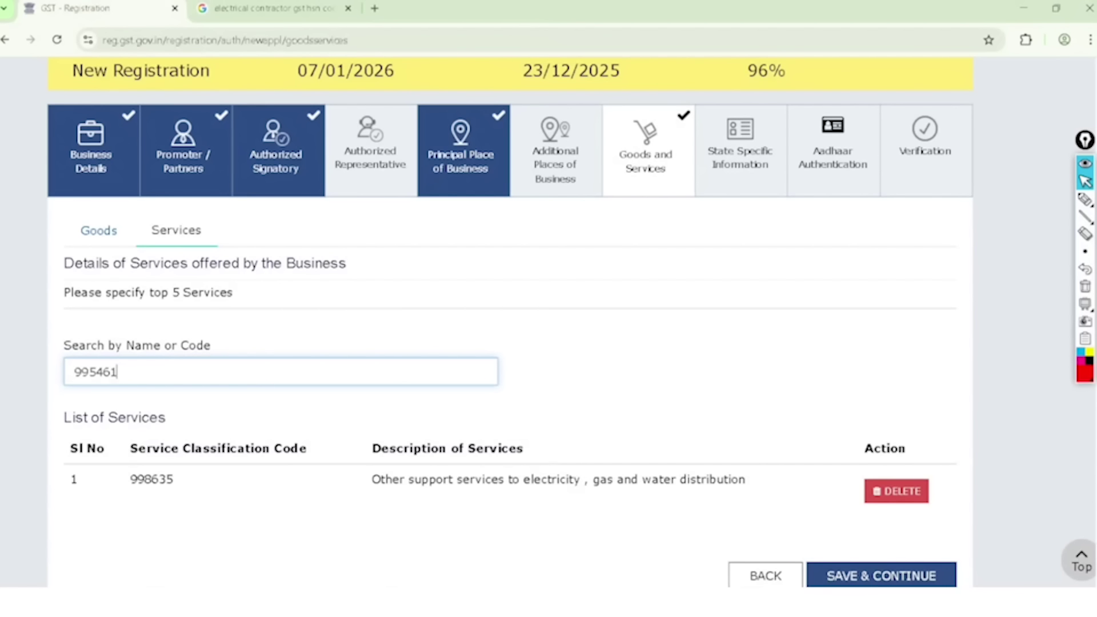
# - Add service code 995461, electrical installation services, to the list of services
pyautogui.click(117, 382)
pyautogui.press('BackSpace')
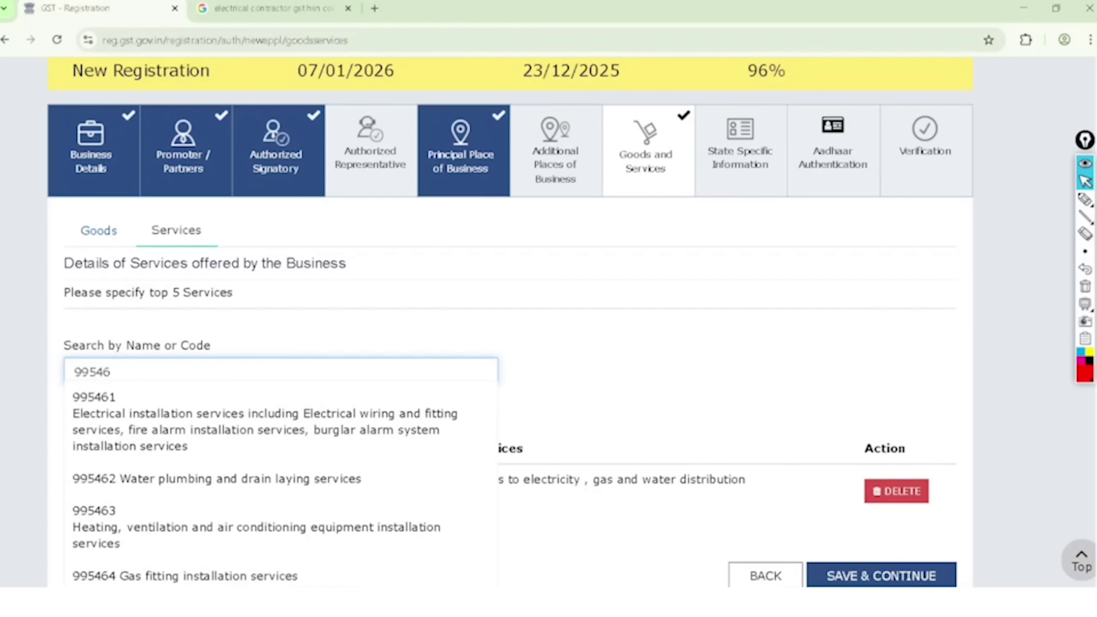
pyautogui.click(265, 421)
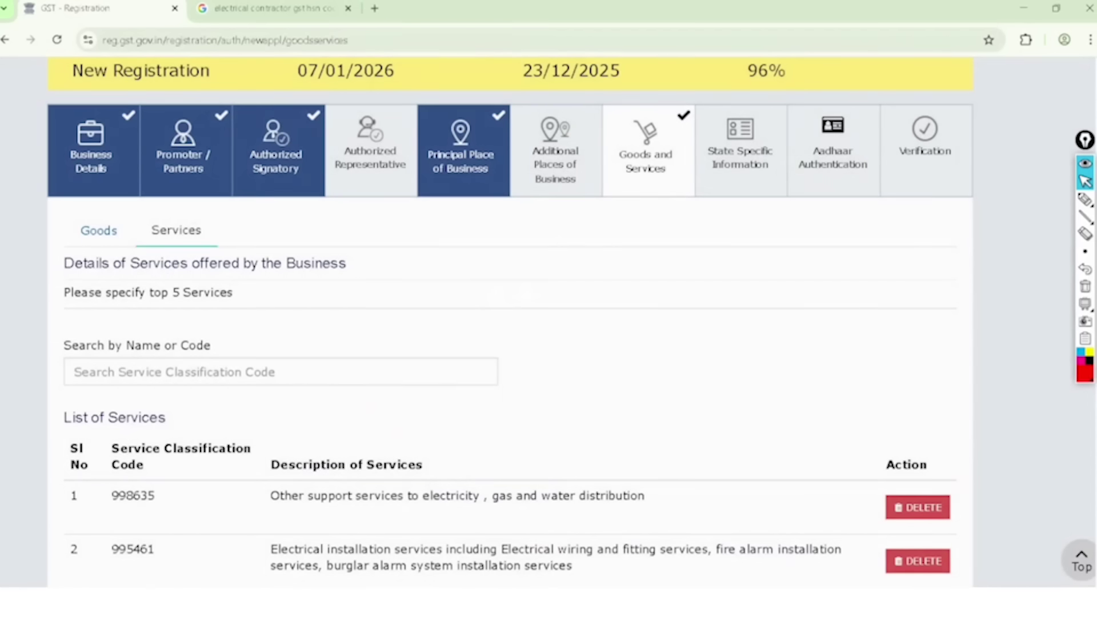
# - Save the list of services and continue to the state specific information
pyautogui.scroll(-3, 510, 321)
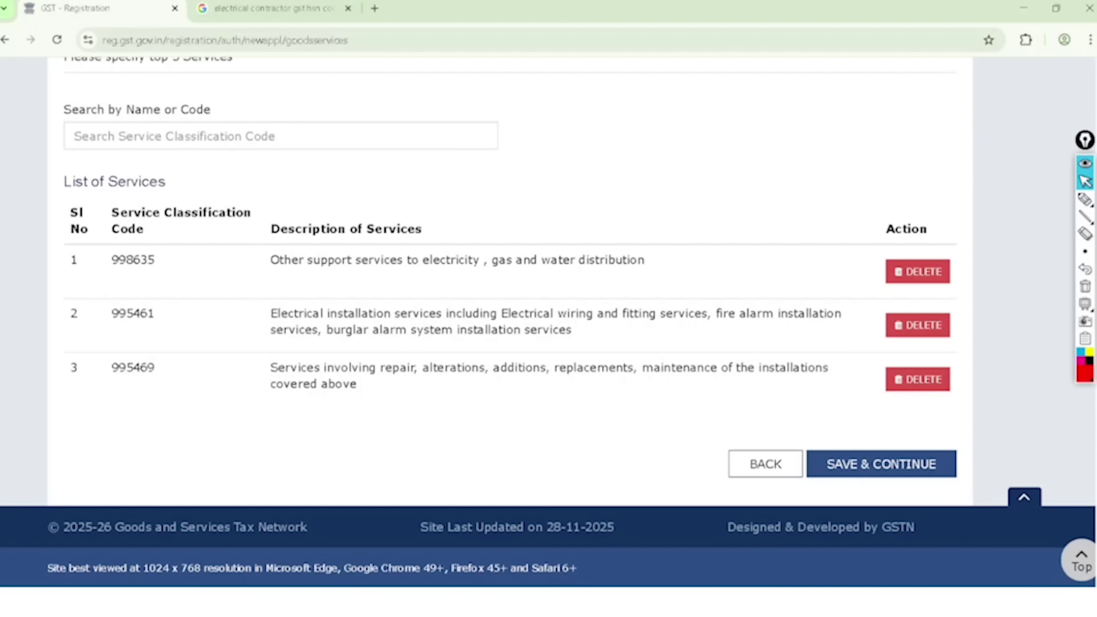
pyautogui.click(881, 464)
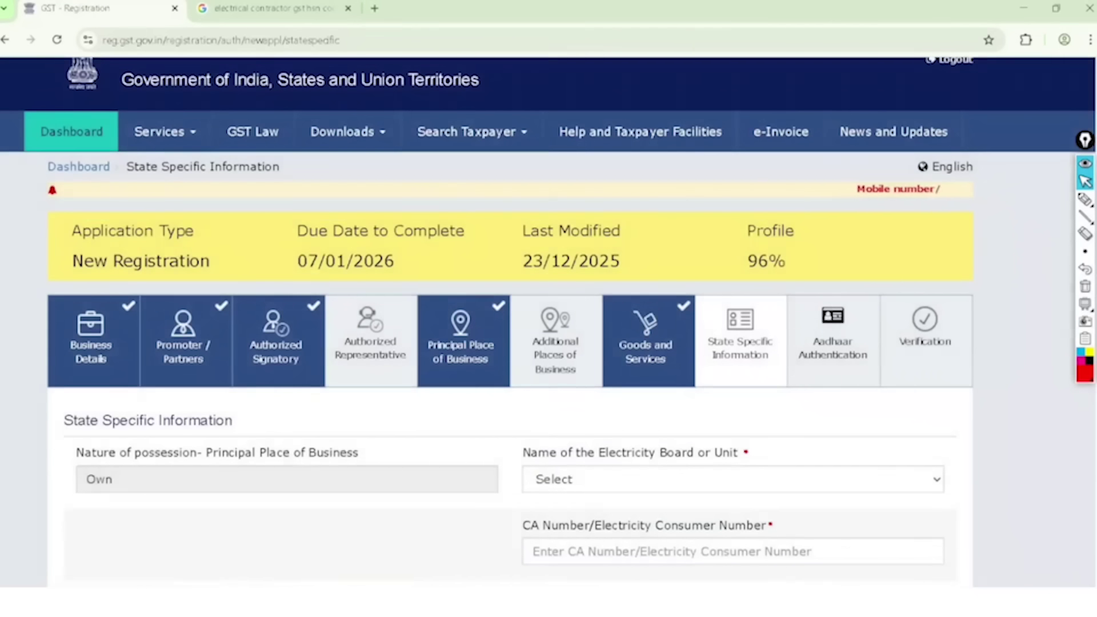
pyautogui.scroll(-3, 549, 320)
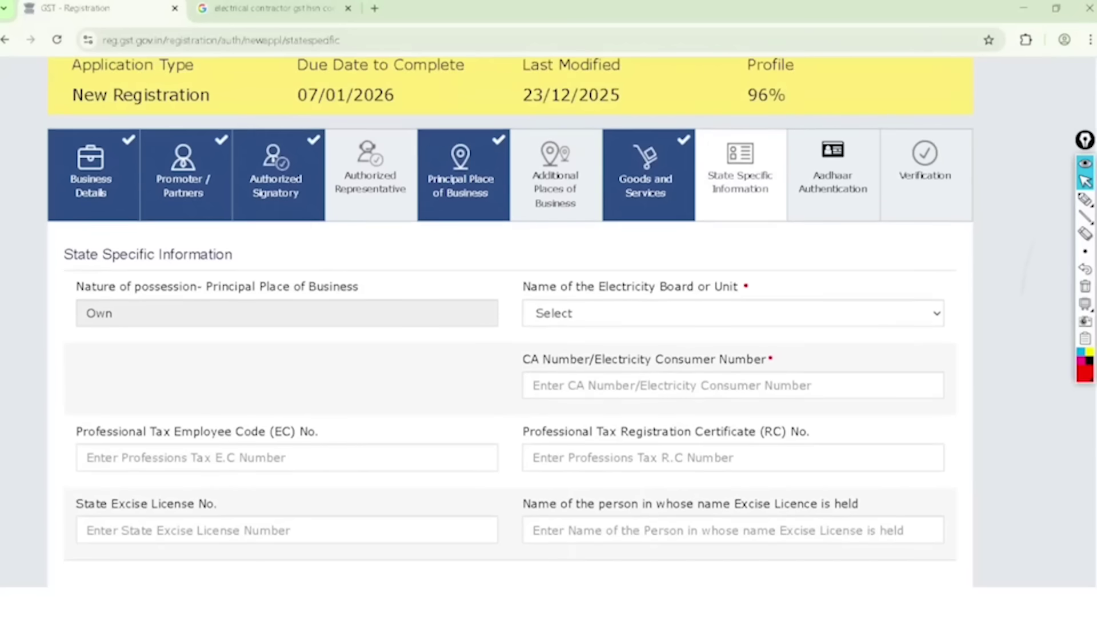
pyautogui.scroll(1, 548, 320)
# - Circle the State Specific Information section in red pen and handwrite an underlined UP above it
pyautogui.click(1085, 200)
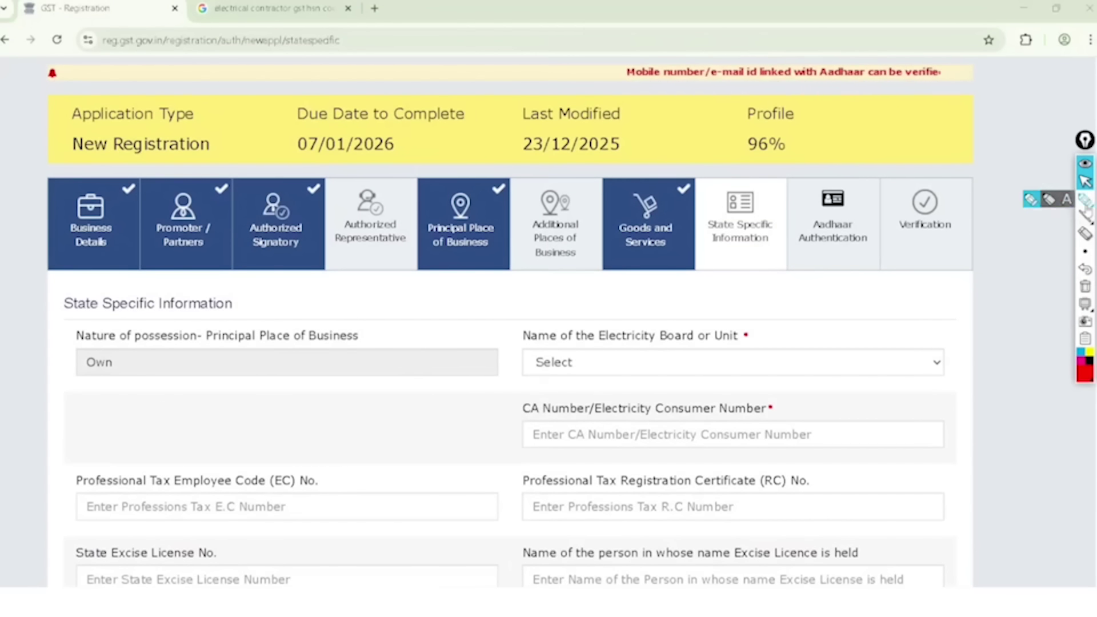
pyautogui.moveTo(743, 167)
pyautogui.mouseDown()
pyautogui.moveTo(714, 178)
pyautogui.moveTo(797, 240)
pyautogui.moveTo(703, 286)
pyautogui.moveTo(714, 186)
pyautogui.moveTo(757, 176)
pyautogui.moveTo(770, 288)
pyautogui.mouseUp()
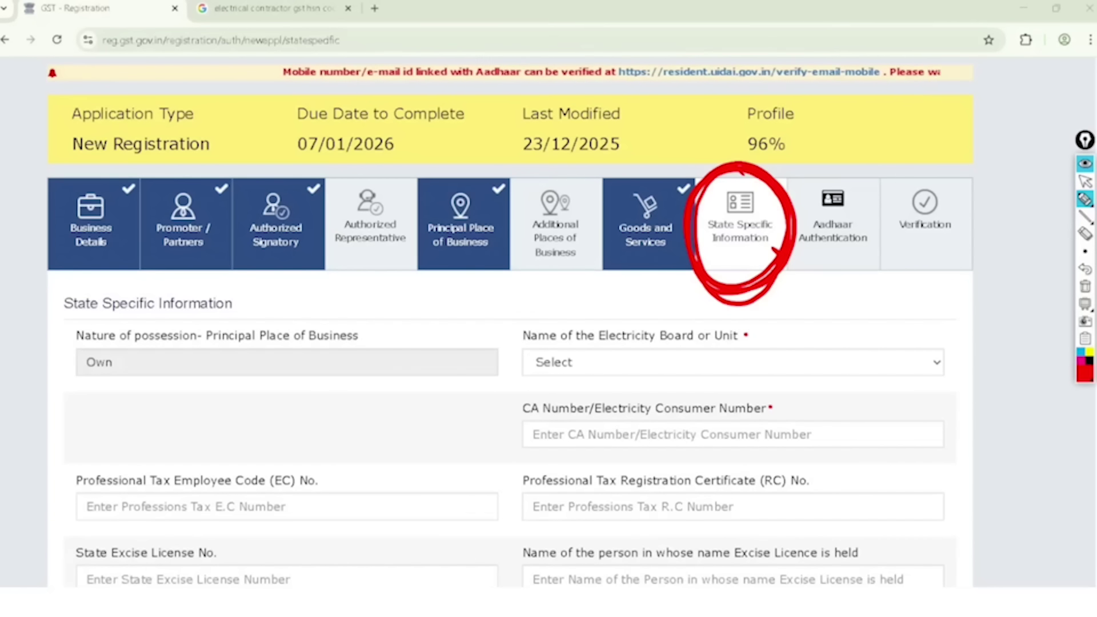
pyautogui.moveTo(642, 119)
pyautogui.mouseDown()
pyautogui.moveTo(657, 128)
pyautogui.moveTo(672, 109)
pyautogui.moveTo(665, 154)
pyautogui.mouseUp()
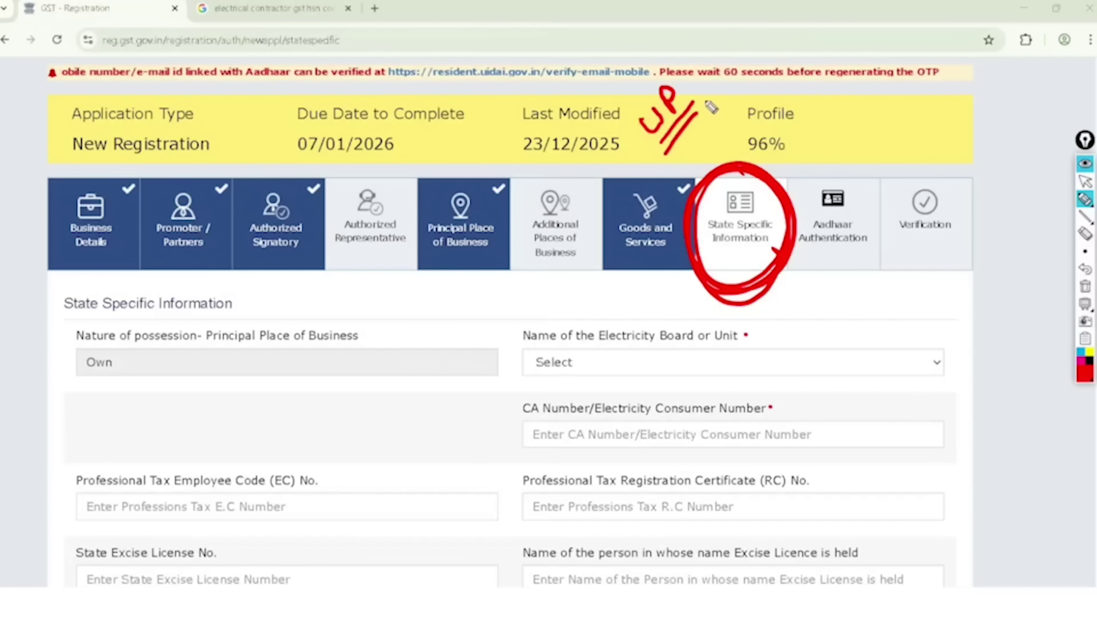
# - Handwrite RAJ beside UP, circle the nature of possession and electricity board fields in red, and clear all marks
pyautogui.moveTo(703, 76); pyautogui.dragTo(722, 94)
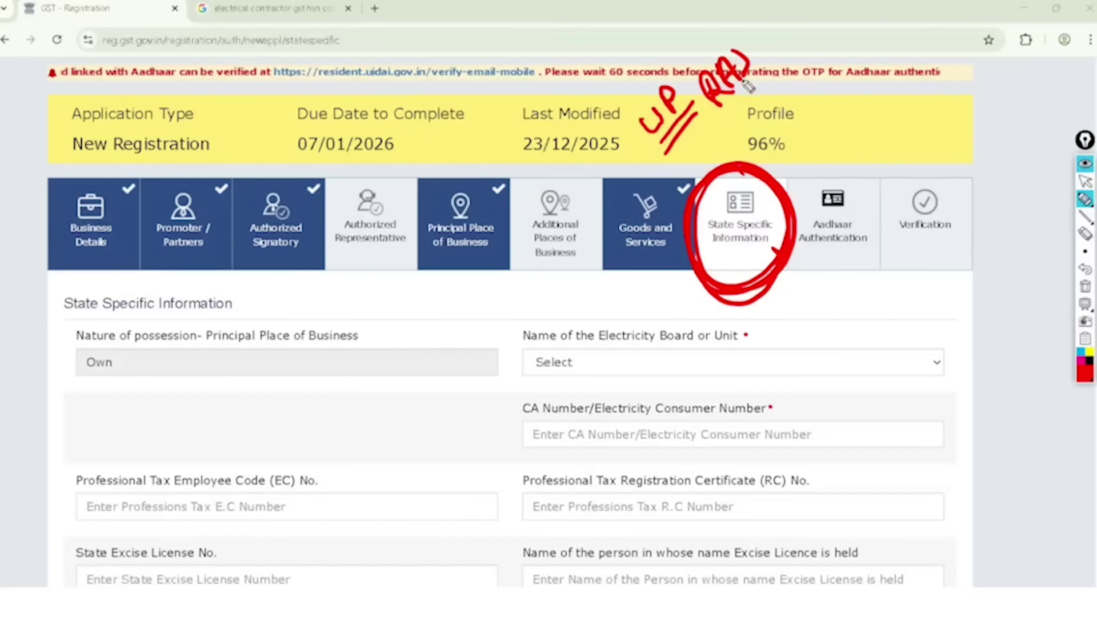
pyautogui.moveTo(72, 303)
pyautogui.mouseDown()
pyautogui.moveTo(166, 365)
pyautogui.moveTo(57, 360)
pyautogui.mouseUp()
pyautogui.moveTo(537, 282)
pyautogui.mouseDown()
pyautogui.moveTo(570, 281)
pyautogui.moveTo(629, 394)
pyautogui.moveTo(760, 320)
pyautogui.moveTo(521, 296)
pyautogui.mouseUp()
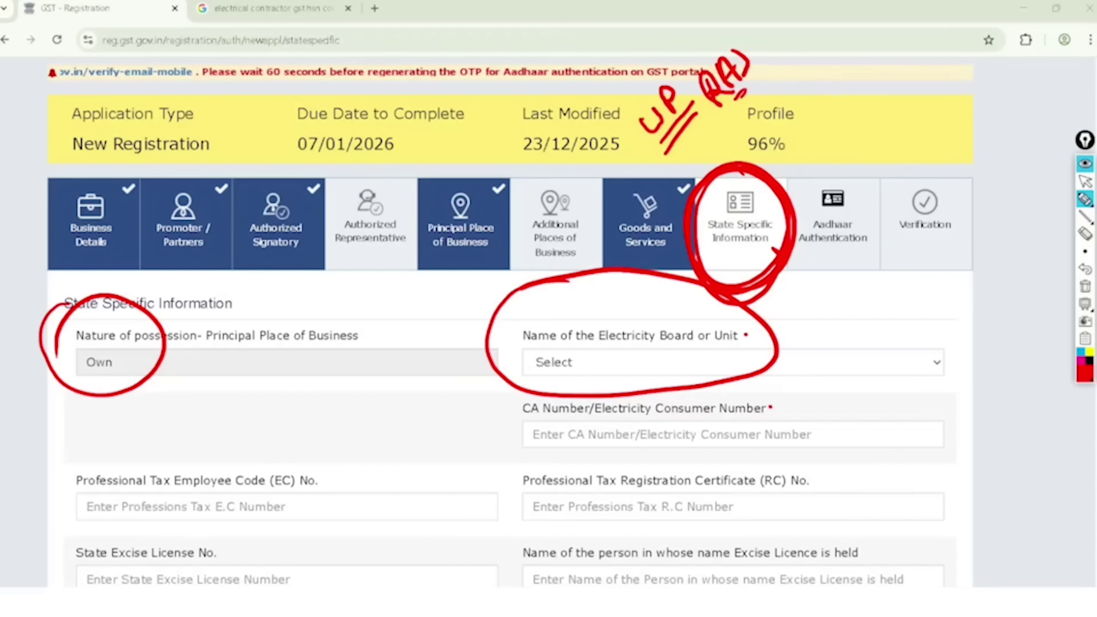
pyautogui.click(1084, 181)
pyautogui.click(1084, 286)
# - Choose Jodhpur Vidyut Vitran Nigam Limited as the electricity board
pyautogui.click(732, 362)
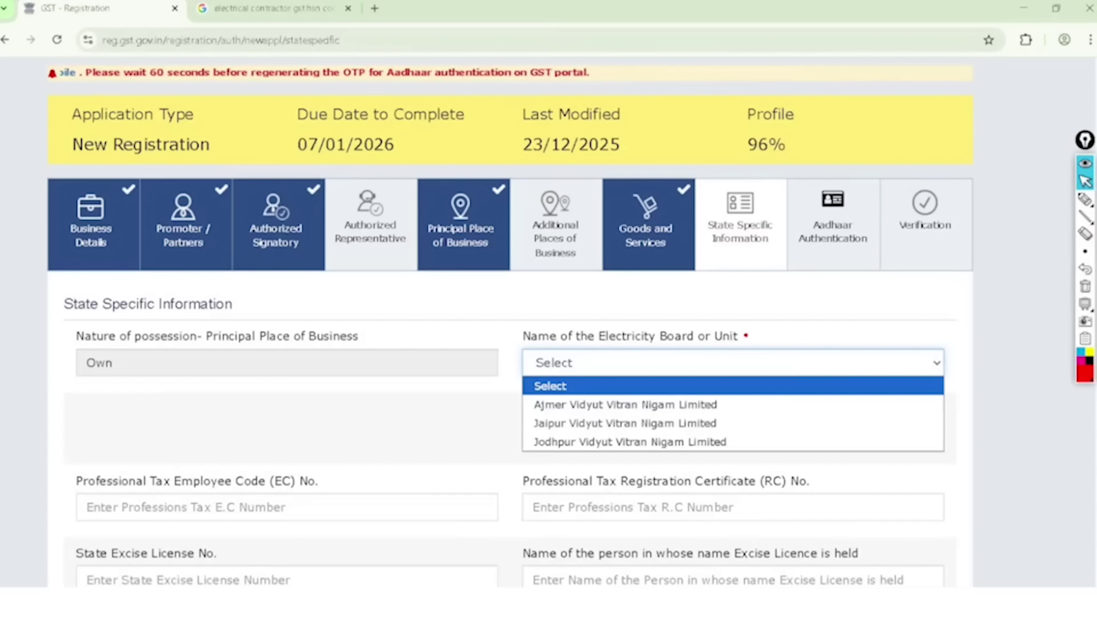
pyautogui.click(630, 442)
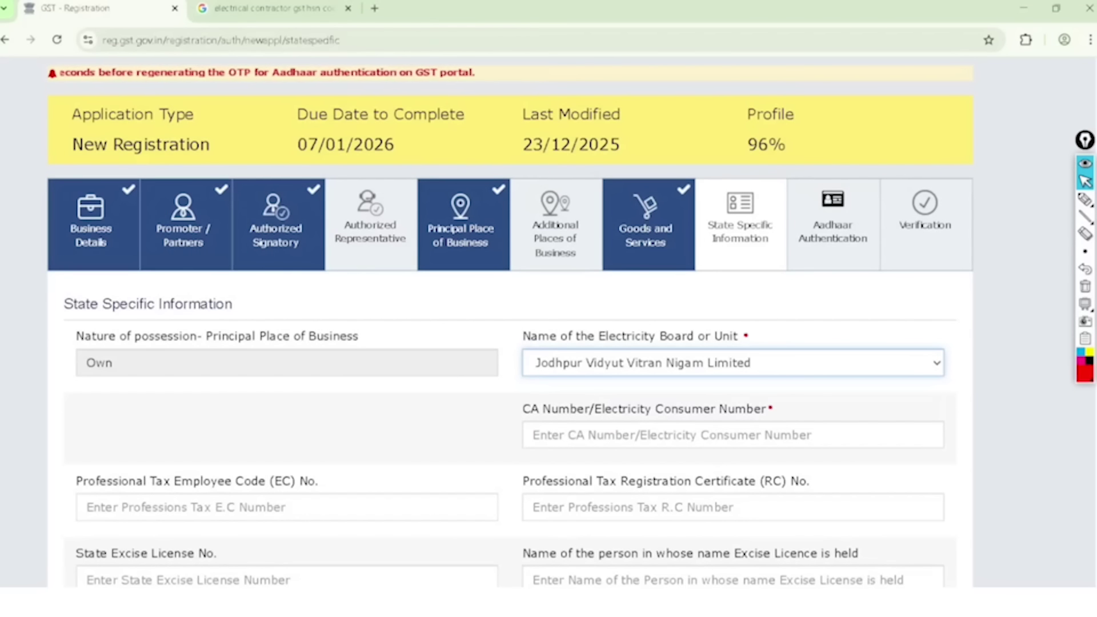
# - Mark the CA number with its mandatory asterisk, the professional tax fields and the excise licence fields in red, and clear the marks
pyautogui.scroll(-3, 514, 320)
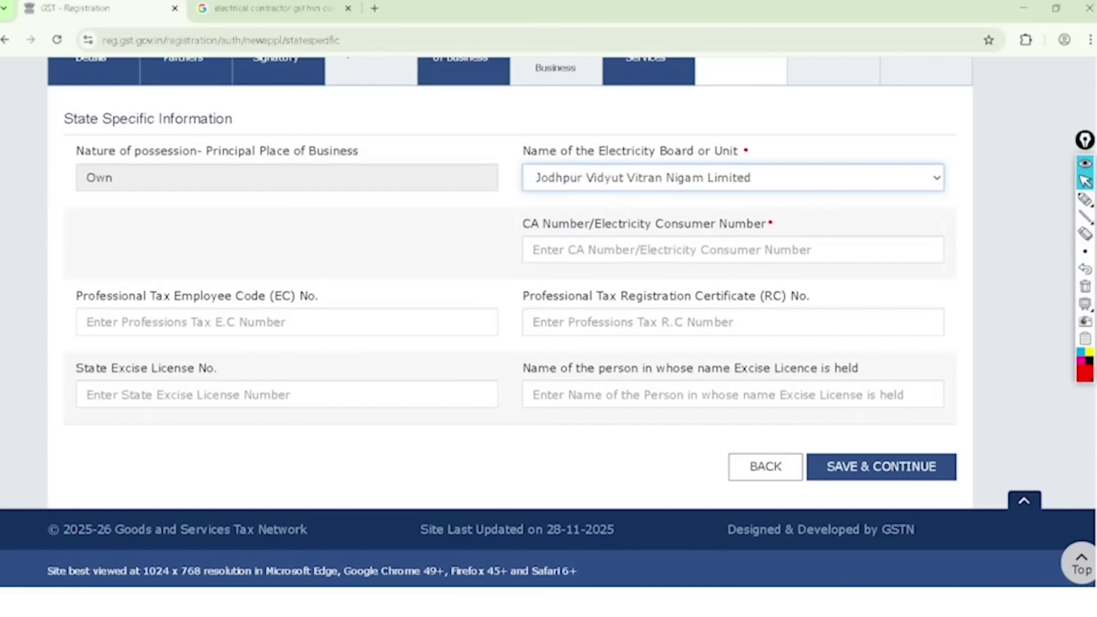
pyautogui.click(1085, 200)
pyautogui.moveTo(552, 194)
pyautogui.mouseDown()
pyautogui.moveTo(540, 274)
pyautogui.moveTo(572, 197)
pyautogui.moveTo(550, 198)
pyautogui.mouseUp()
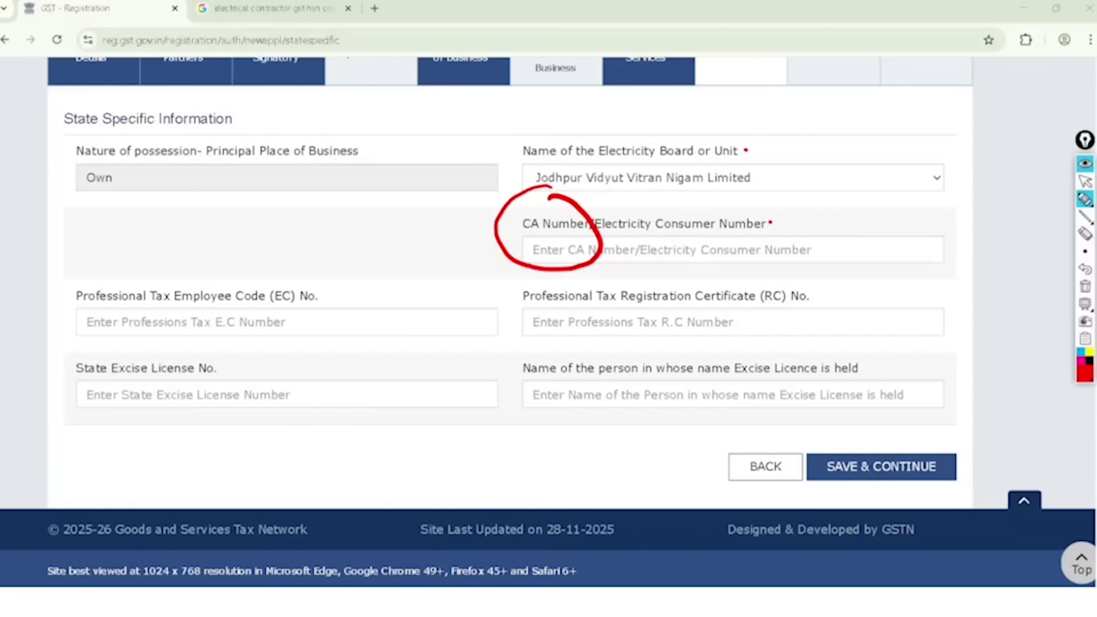
pyautogui.moveTo(566, 273)
pyautogui.mouseDown()
pyautogui.moveTo(502, 310)
pyautogui.moveTo(708, 313)
pyautogui.moveTo(554, 298)
pyautogui.mouseUp()
pyautogui.moveTo(509, 380)
pyautogui.mouseDown()
pyautogui.moveTo(785, 381)
pyautogui.moveTo(885, 357)
pyautogui.moveTo(714, 350)
pyautogui.moveTo(721, 388)
pyautogui.mouseUp()
pyautogui.moveTo(315, 262)
pyautogui.mouseDown()
pyautogui.moveTo(228, 240)
pyautogui.moveTo(115, 362)
pyautogui.moveTo(331, 254)
pyautogui.moveTo(260, 229)
pyautogui.mouseUp()
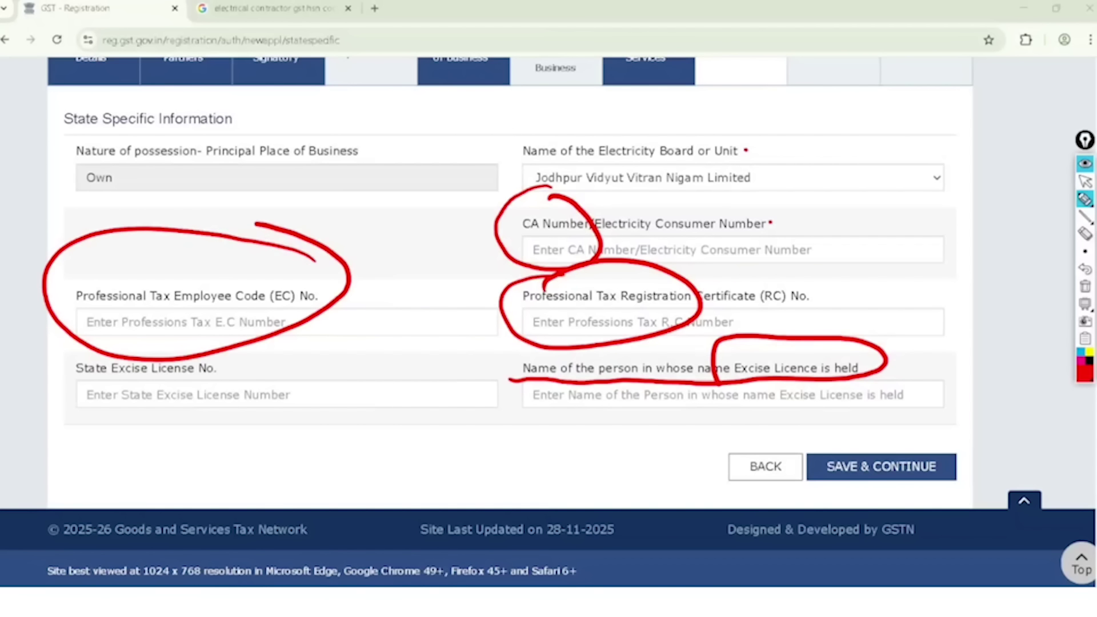
pyautogui.moveTo(100, 335)
pyautogui.mouseDown()
pyautogui.moveTo(55, 372)
pyautogui.moveTo(268, 343)
pyautogui.moveTo(72, 413)
pyautogui.mouseUp()
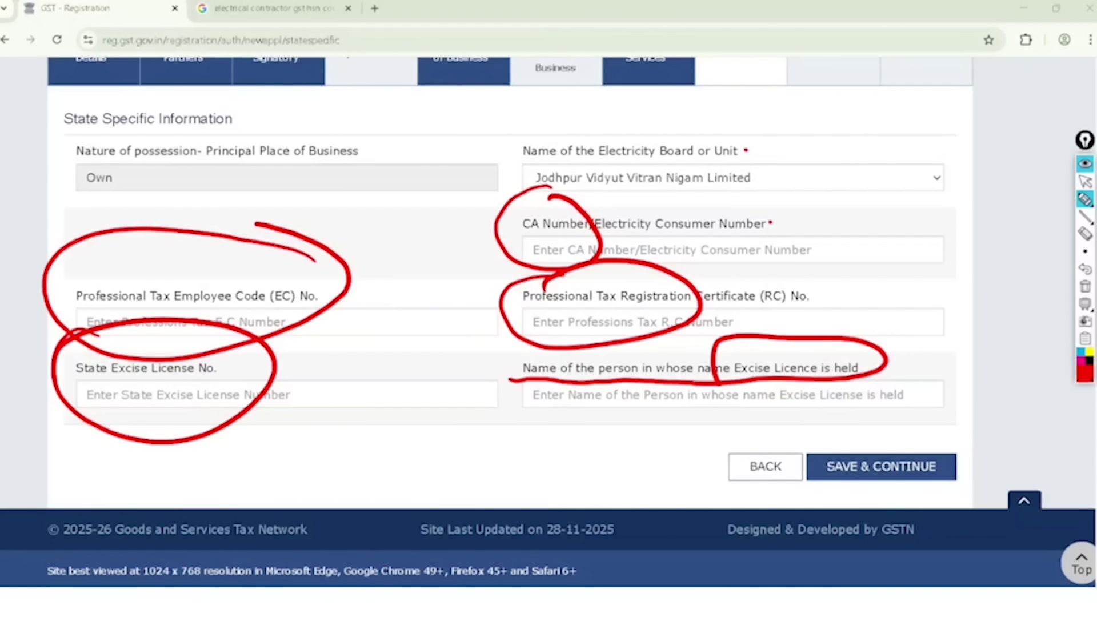
pyautogui.moveTo(779, 200)
pyautogui.mouseDown()
pyautogui.moveTo(792, 192)
pyautogui.moveTo(812, 213)
pyautogui.moveTo(771, 205)
pyautogui.mouseUp()
pyautogui.click(1085, 181)
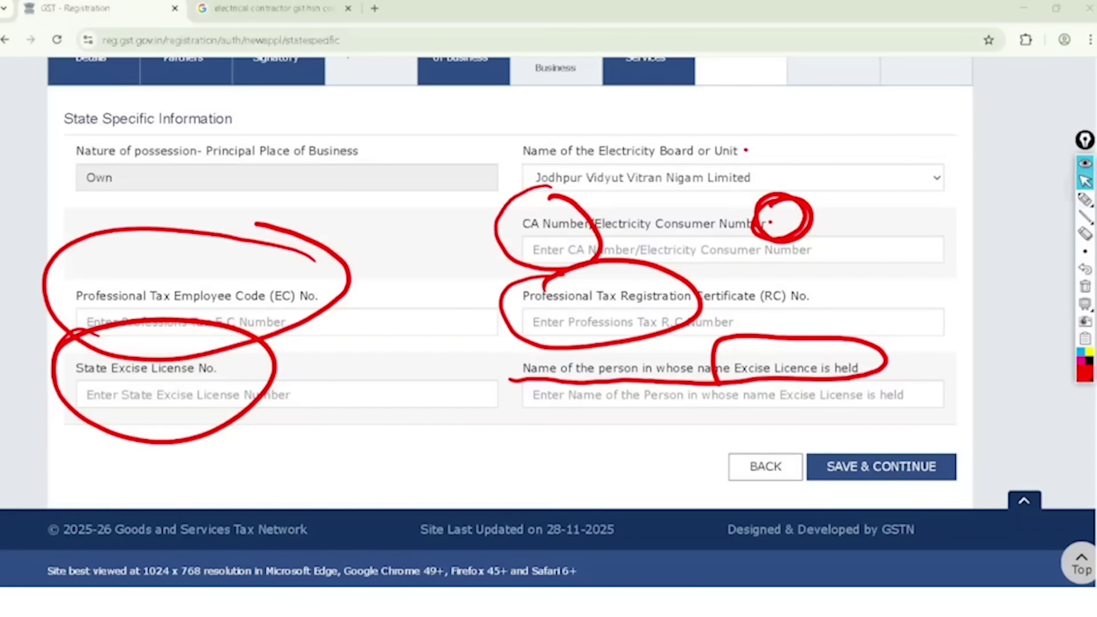
pyautogui.click(1085, 286)
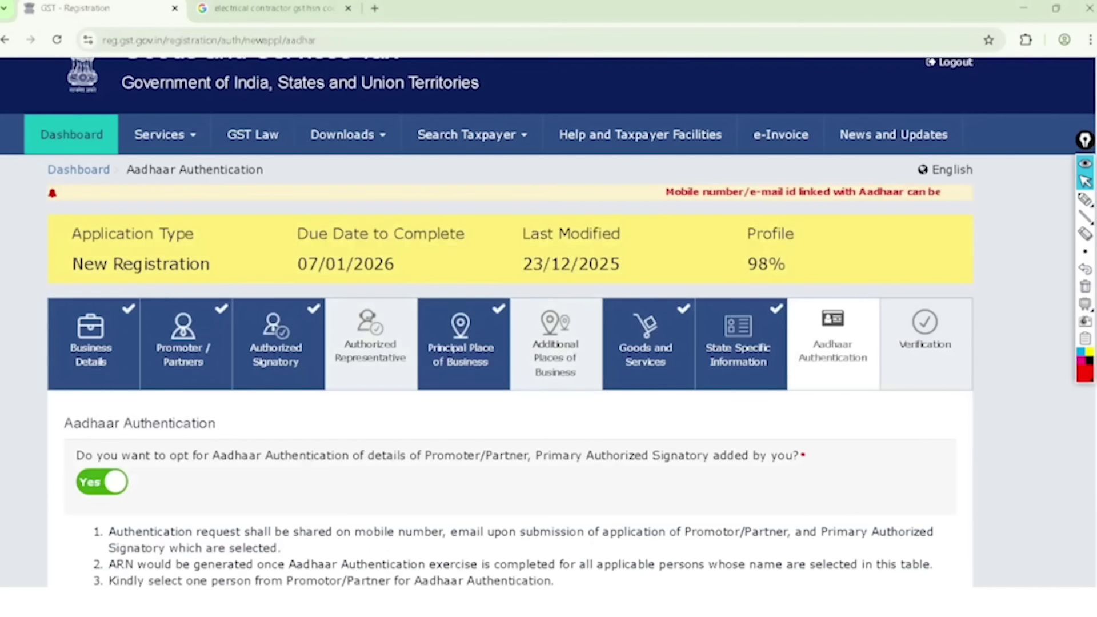
# - Circle the Profile completion percentage on the Aadhaar Authentication page in red, and clear the mark
pyautogui.scroll(-2, 548, 320)
pyautogui.click(1085, 199)
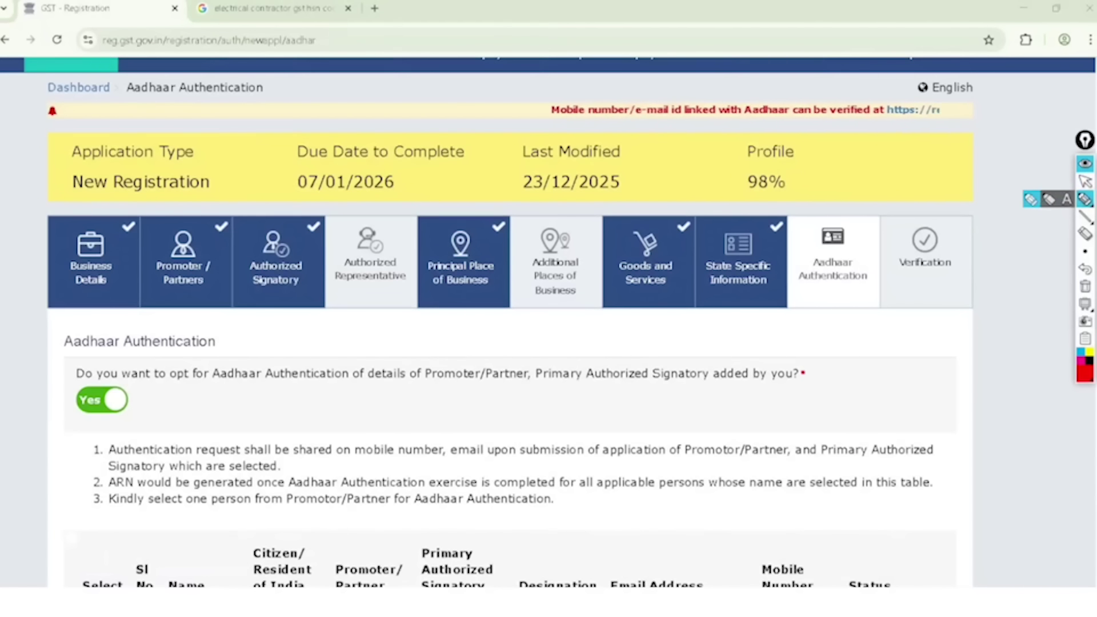
pyautogui.moveTo(743, 109)
pyautogui.mouseDown()
pyautogui.moveTo(780, 226)
pyautogui.moveTo(732, 122)
pyautogui.mouseUp()
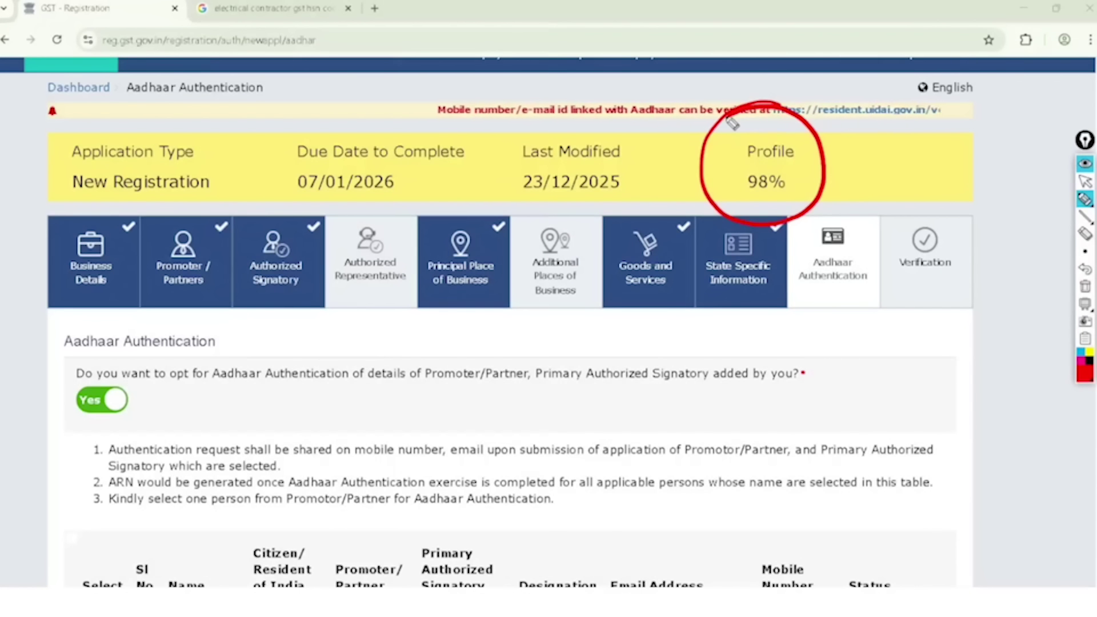
pyautogui.click(1084, 285)
pyautogui.click(1084, 181)
# - Circle the signatory's designation, email address and mobile number columns and the save option in red, and clear the marks
pyautogui.scroll(-5, 549, 320)
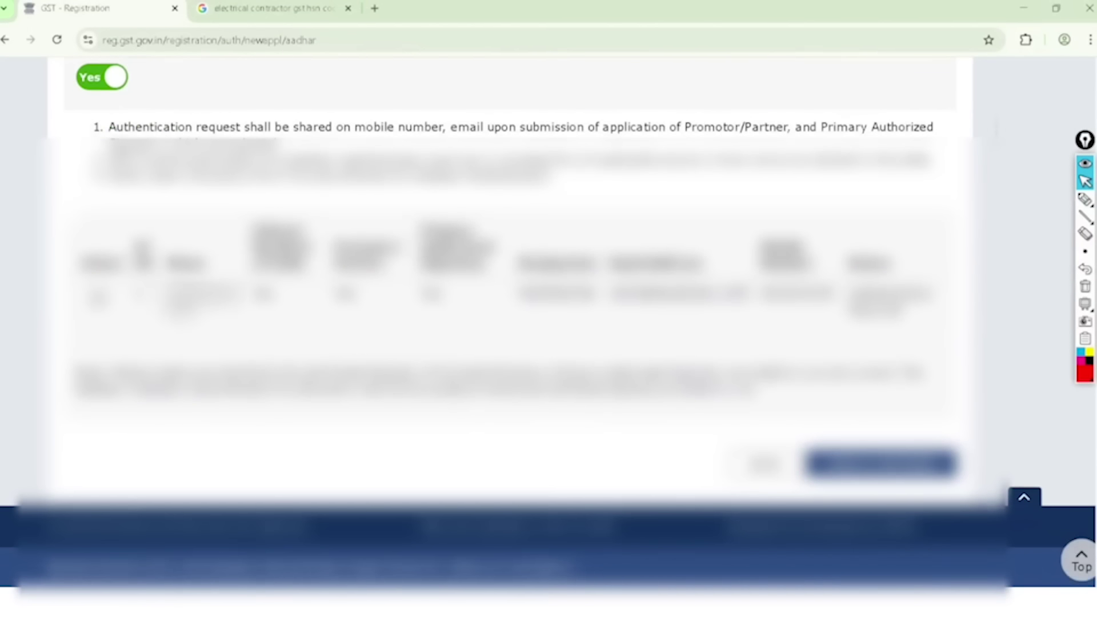
pyautogui.click(1086, 199)
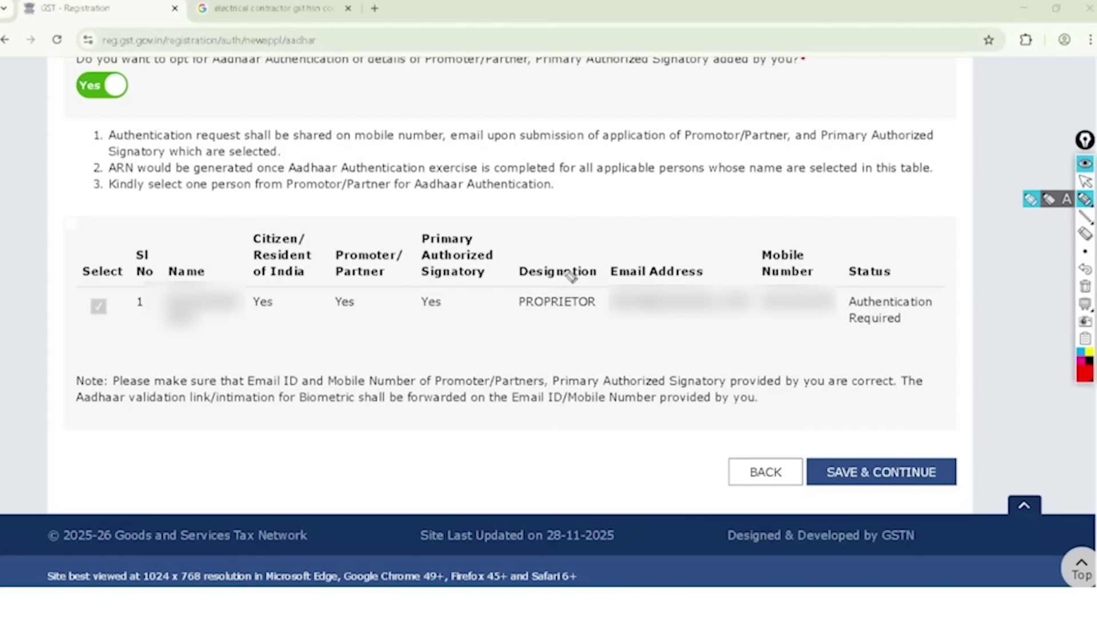
pyautogui.moveTo(551, 237)
pyautogui.mouseDown()
pyautogui.moveTo(588, 331)
pyautogui.moveTo(519, 268)
pyautogui.mouseUp()
pyautogui.moveTo(671, 220)
pyautogui.mouseDown()
pyautogui.moveTo(714, 309)
pyautogui.moveTo(645, 255)
pyautogui.mouseUp()
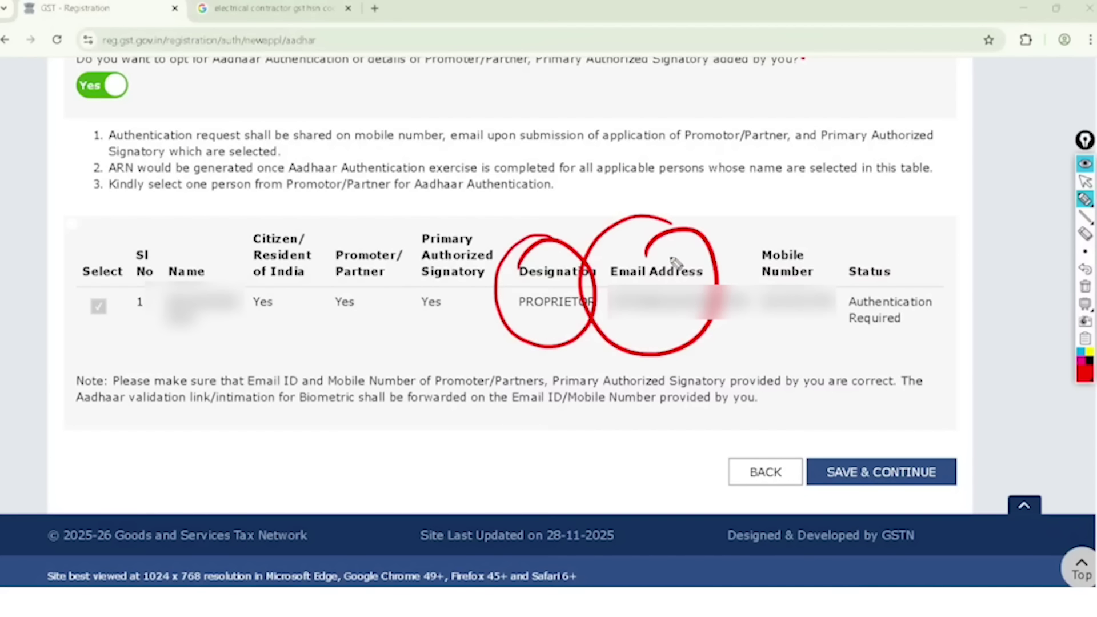
pyautogui.moveTo(790, 202)
pyautogui.mouseDown()
pyautogui.moveTo(837, 297)
pyautogui.moveTo(772, 240)
pyautogui.mouseUp()
pyautogui.moveTo(898, 415)
pyautogui.mouseDown()
pyautogui.moveTo(788, 480)
pyautogui.moveTo(874, 407)
pyautogui.moveTo(837, 419)
pyautogui.mouseUp()
pyautogui.click(1085, 181)
pyautogui.click(1085, 286)
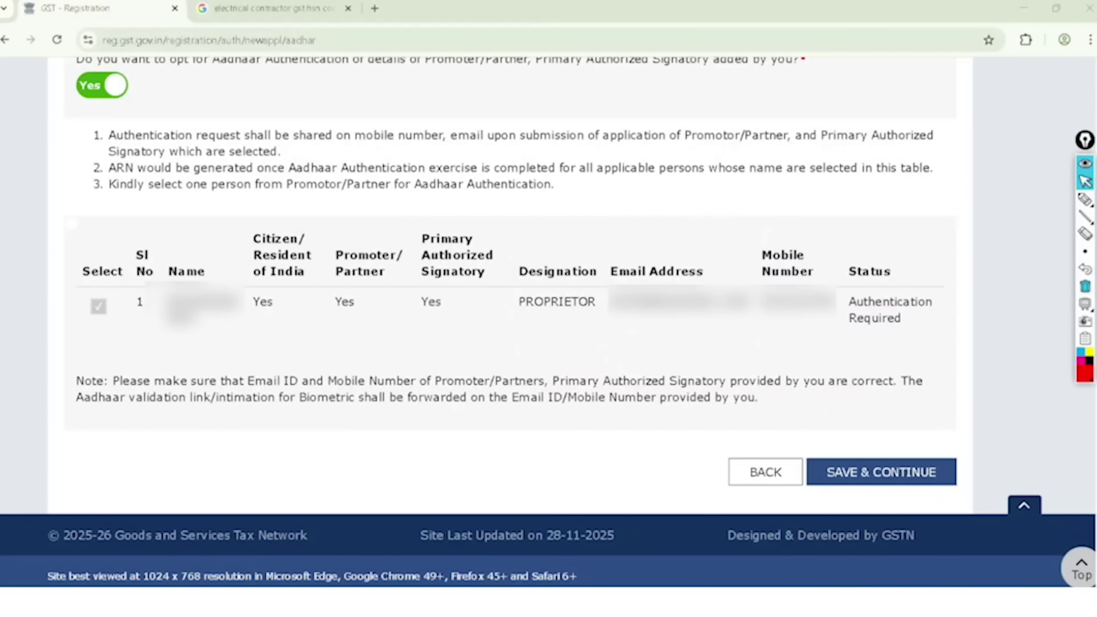
# - Save the Aadhaar authentication choice and accept the warning to continue to verification
pyautogui.click(881, 472)
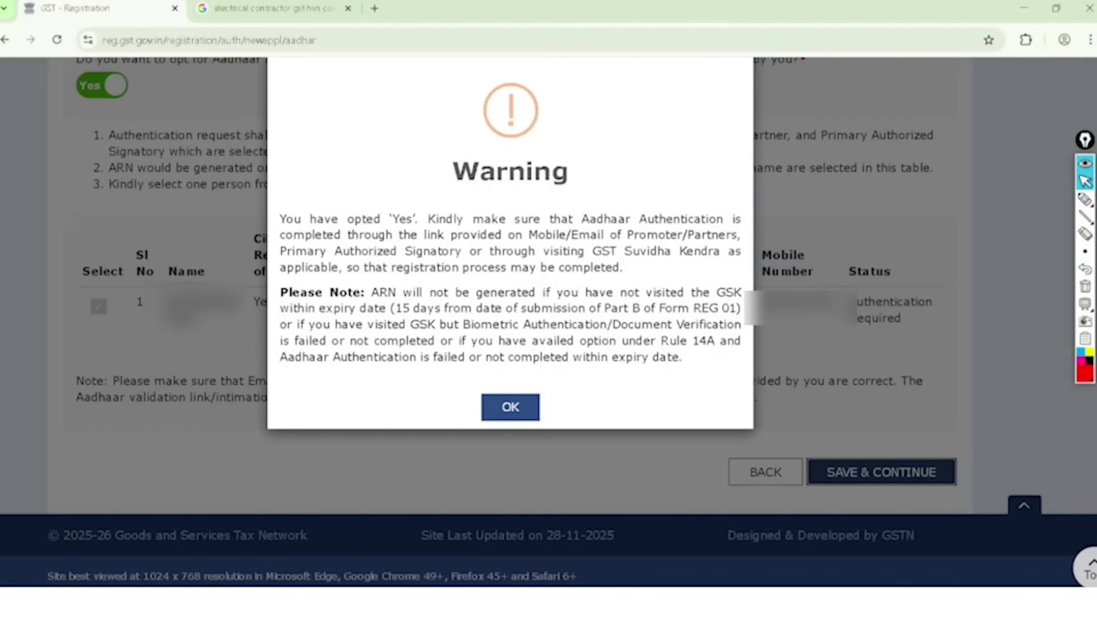
pyautogui.click(510, 407)
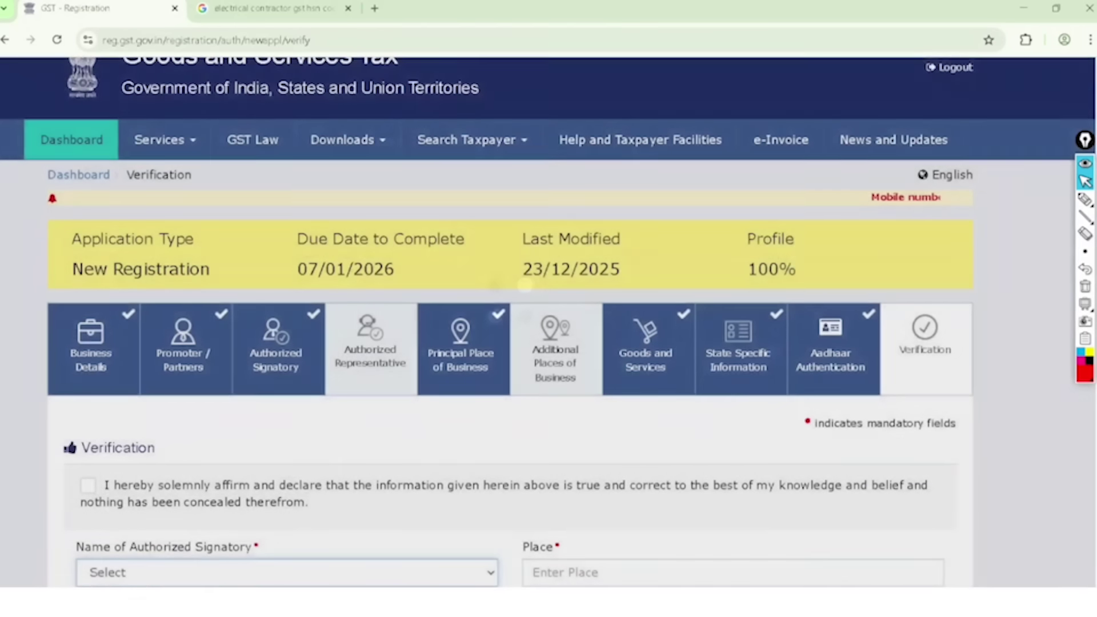
# - Circle the Profile percentage, Place and Authorized Signatory fields, draw a tick at the declaration in red, and clear the marks
pyautogui.scroll(-3, 549, 320)
pyautogui.scroll(1, 548, 320)
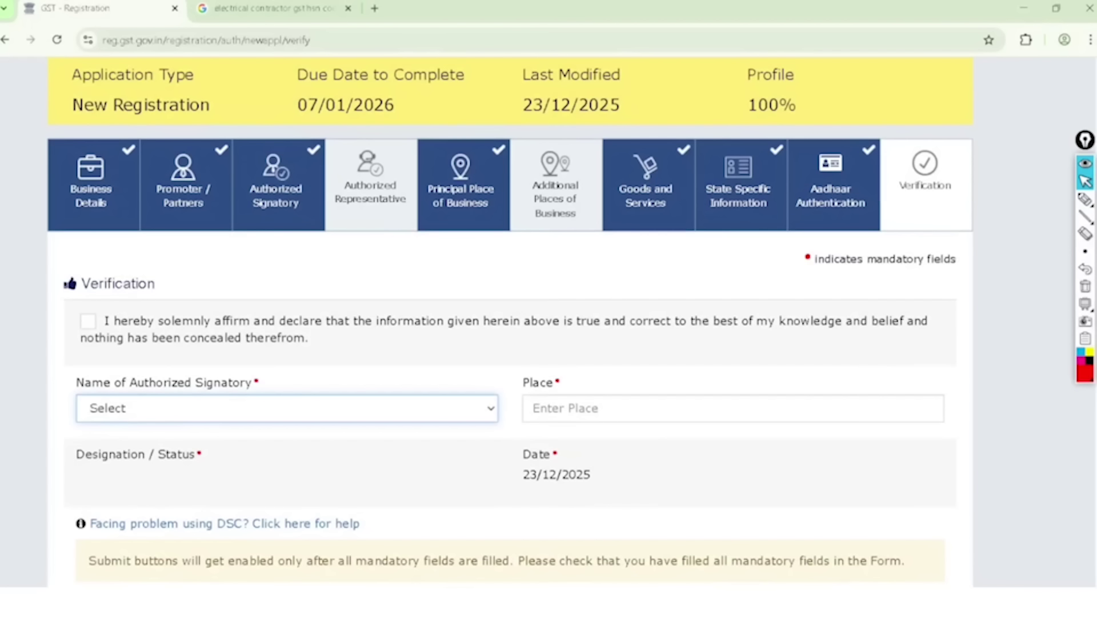
pyautogui.click(1085, 199)
pyautogui.moveTo(774, 54)
pyautogui.mouseDown()
pyautogui.moveTo(825, 117)
pyautogui.moveTo(743, 34)
pyautogui.moveTo(710, 114)
pyautogui.moveTo(795, 63)
pyautogui.mouseUp()
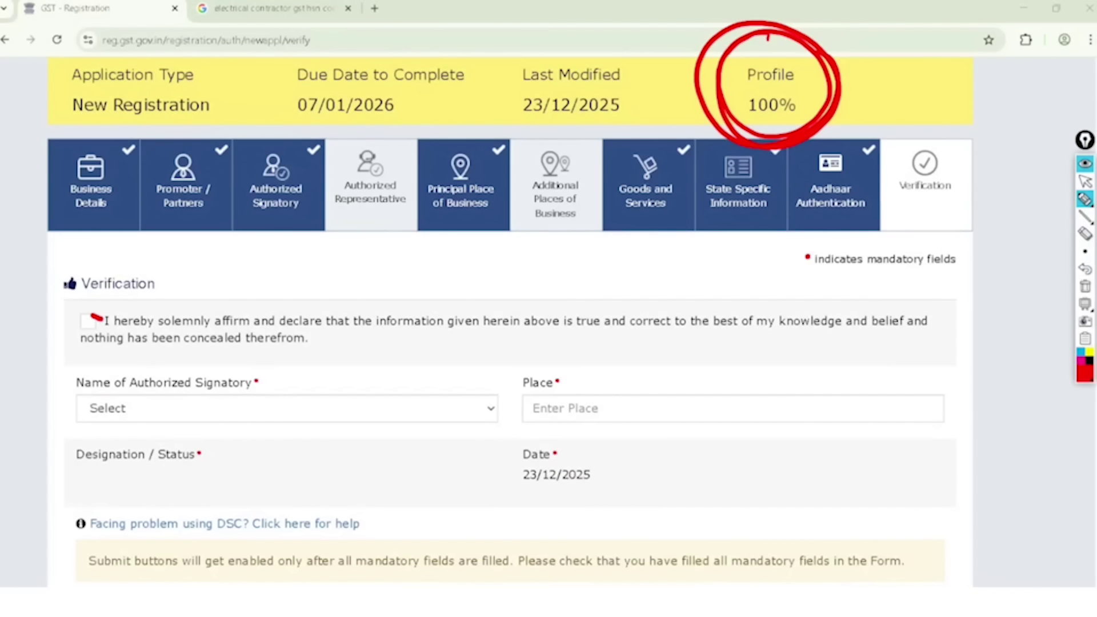
pyautogui.moveTo(103, 320); pyautogui.dragTo(161, 235)
pyautogui.moveTo(559, 355)
pyautogui.mouseDown()
pyautogui.moveTo(526, 357)
pyautogui.moveTo(572, 337)
pyautogui.moveTo(635, 395)
pyautogui.moveTo(612, 420)
pyautogui.mouseUp()
pyautogui.moveTo(124, 351)
pyautogui.mouseDown()
pyautogui.moveTo(63, 366)
pyautogui.moveTo(180, 371)
pyautogui.moveTo(94, 377)
pyautogui.mouseUp()
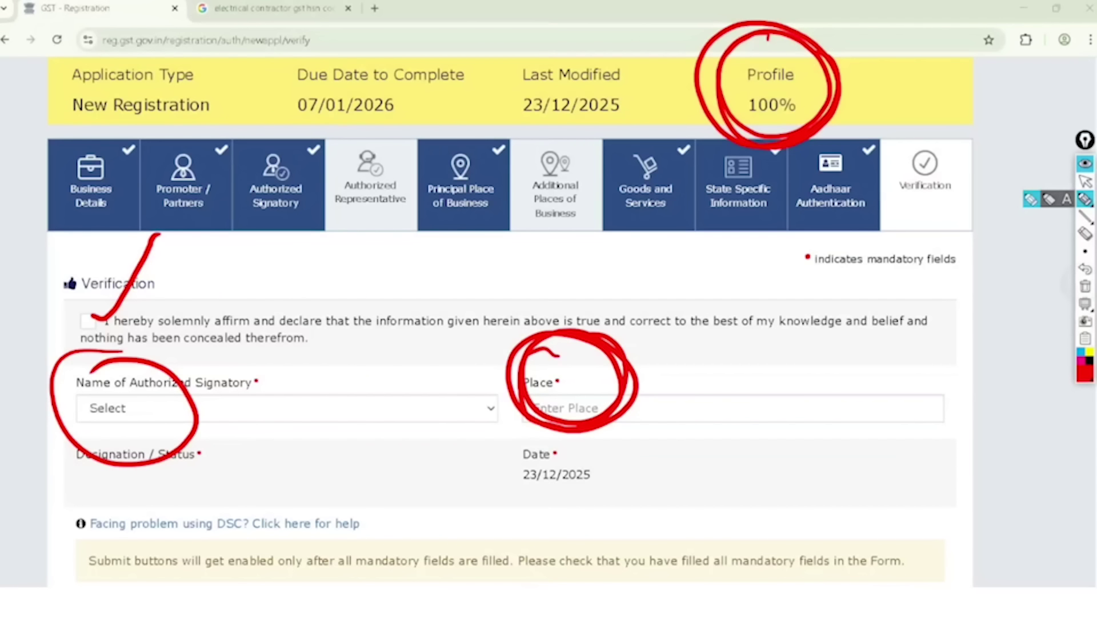
pyautogui.click(1085, 286)
pyautogui.click(1085, 182)
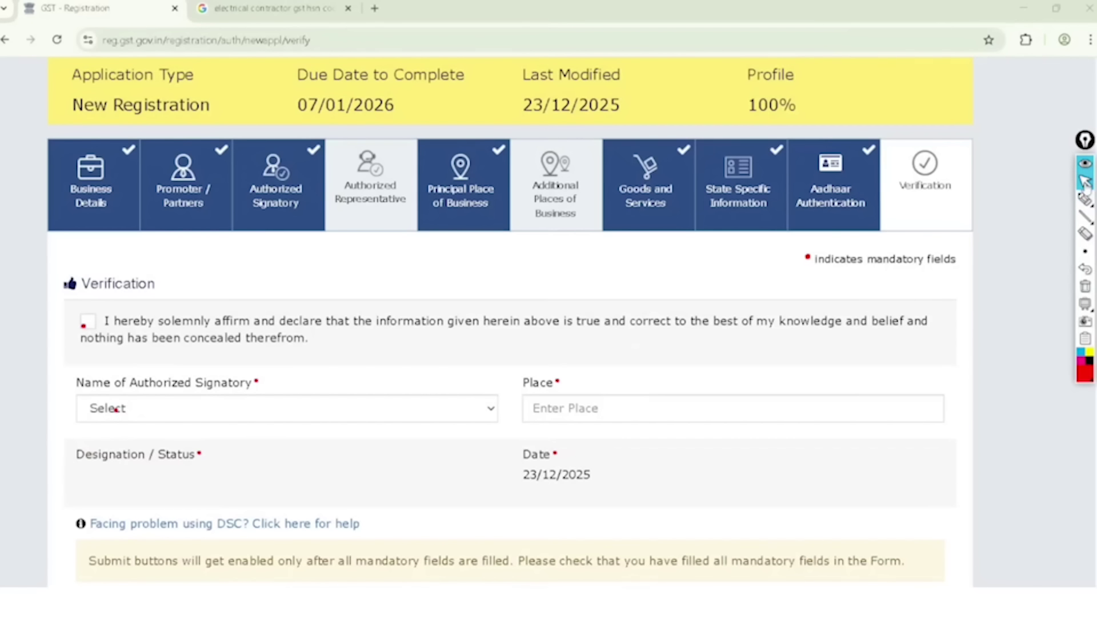
# - Accept the verification declaration, select the authorized signatory, and enter the place of signing
pyautogui.click(87, 321)
pyautogui.click(116, 409)
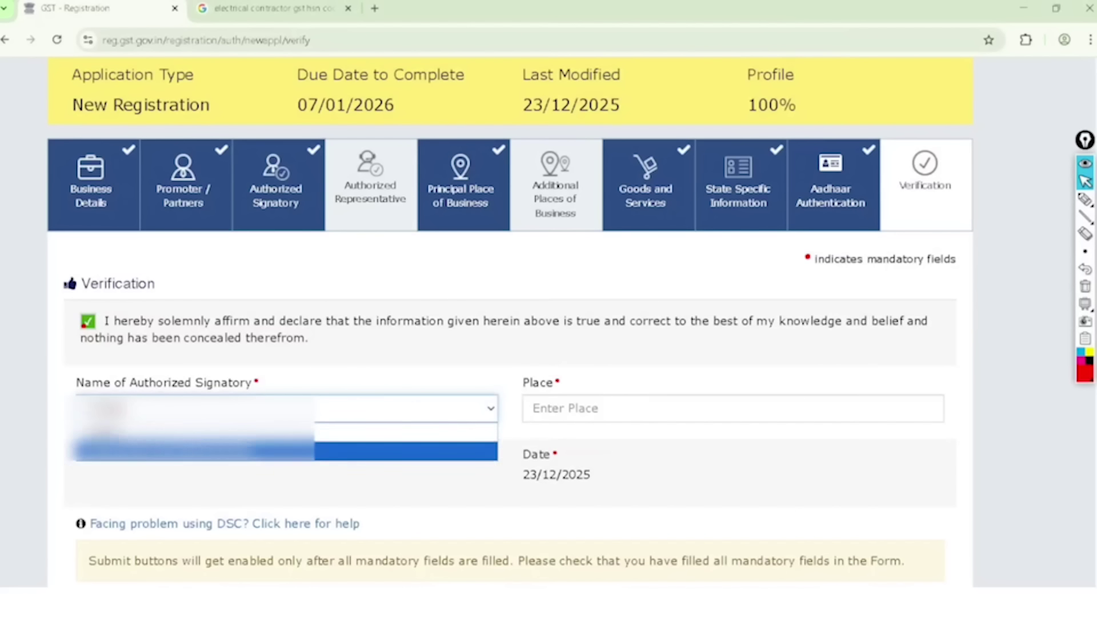
pyautogui.click(228, 446)
pyautogui.click(649, 408)
pyautogui.write('S')
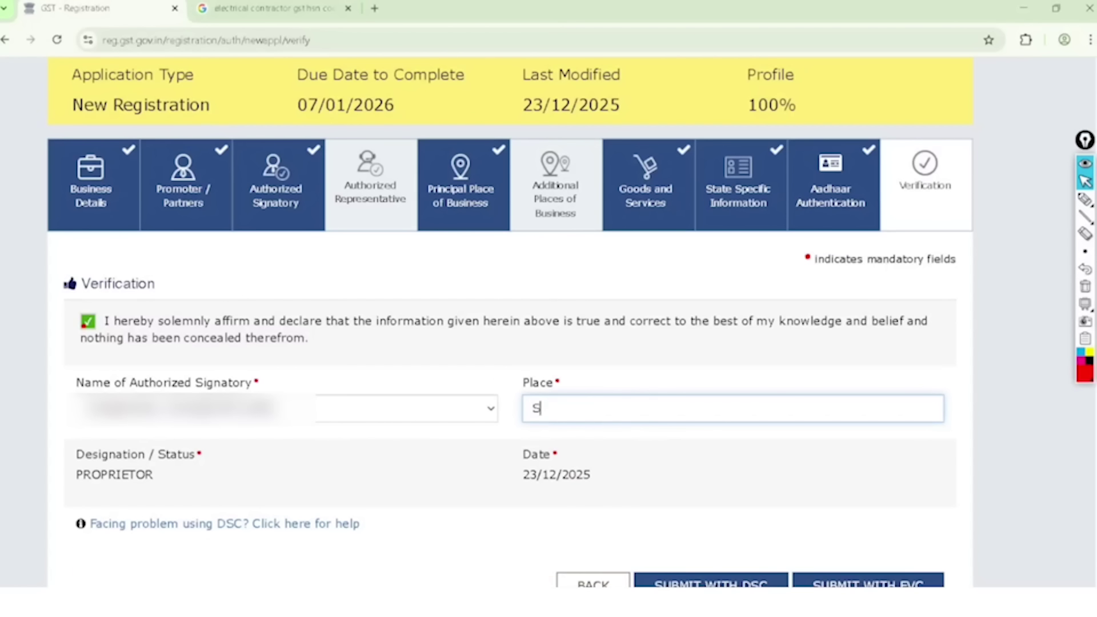
pyautogui.write('??')
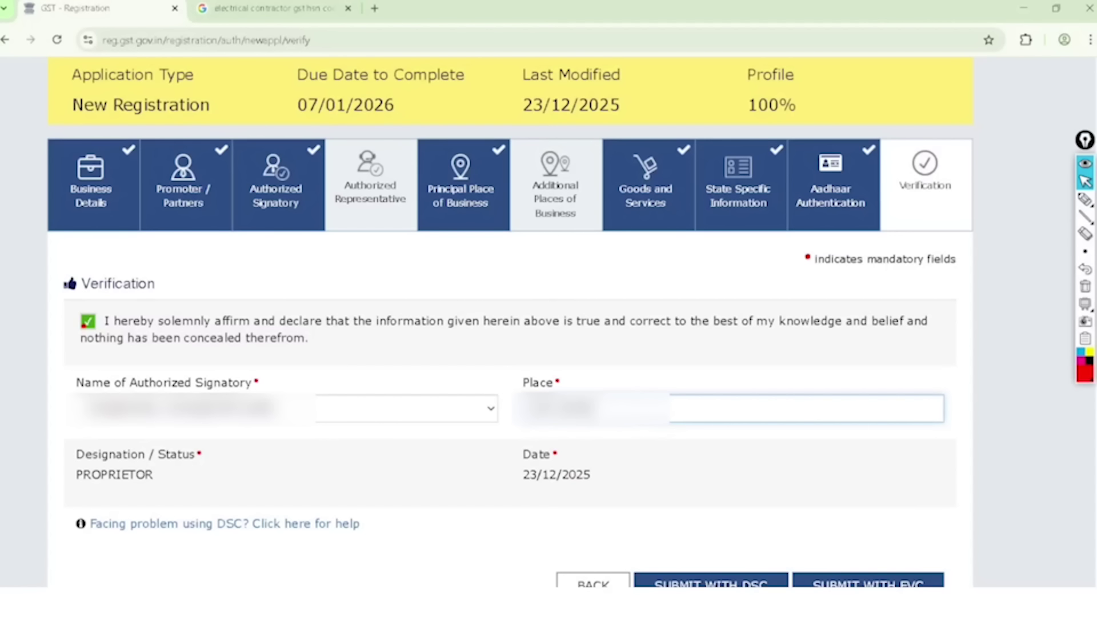
pyautogui.write('??????')
# - Submit the application with EVC and validate it with the one-time password
pyautogui.scroll(-3, 511, 320)
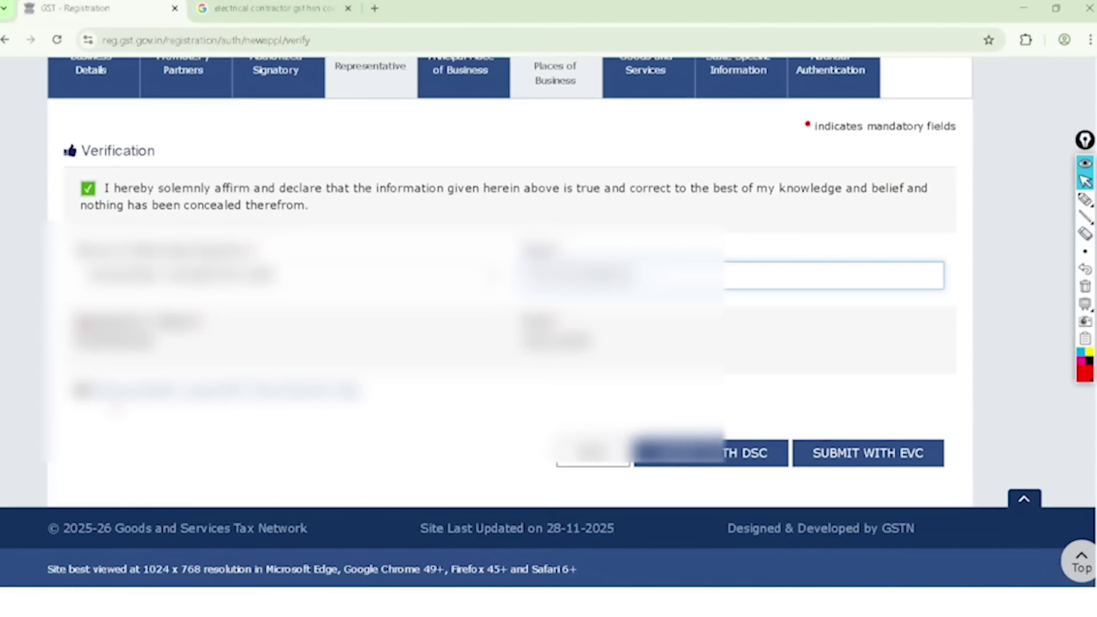
pyautogui.click(897, 450)
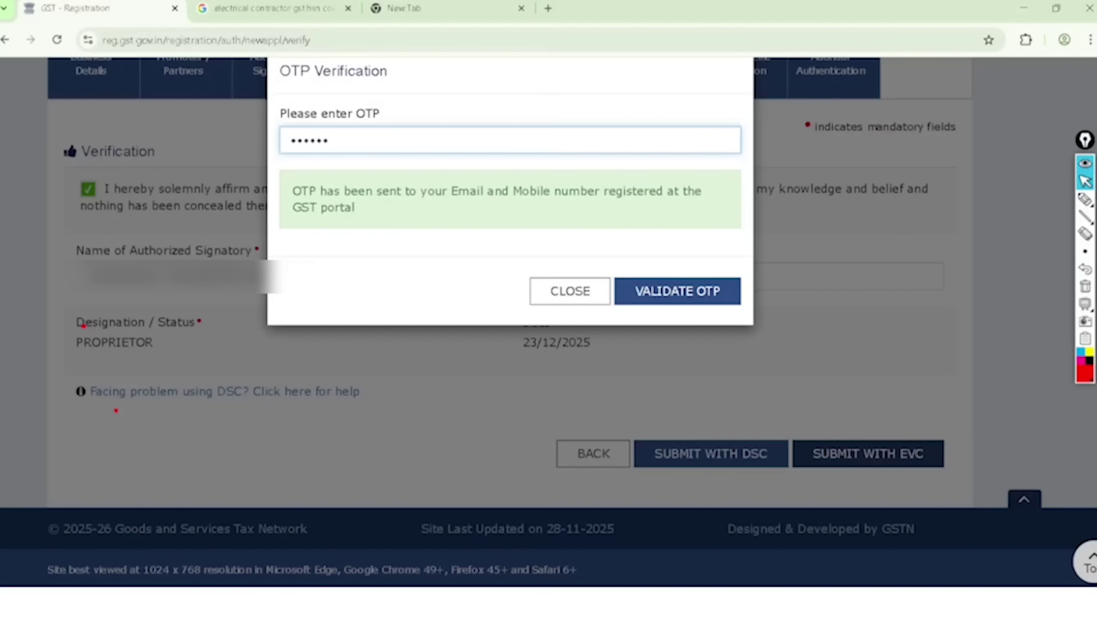
pyautogui.press('Return')
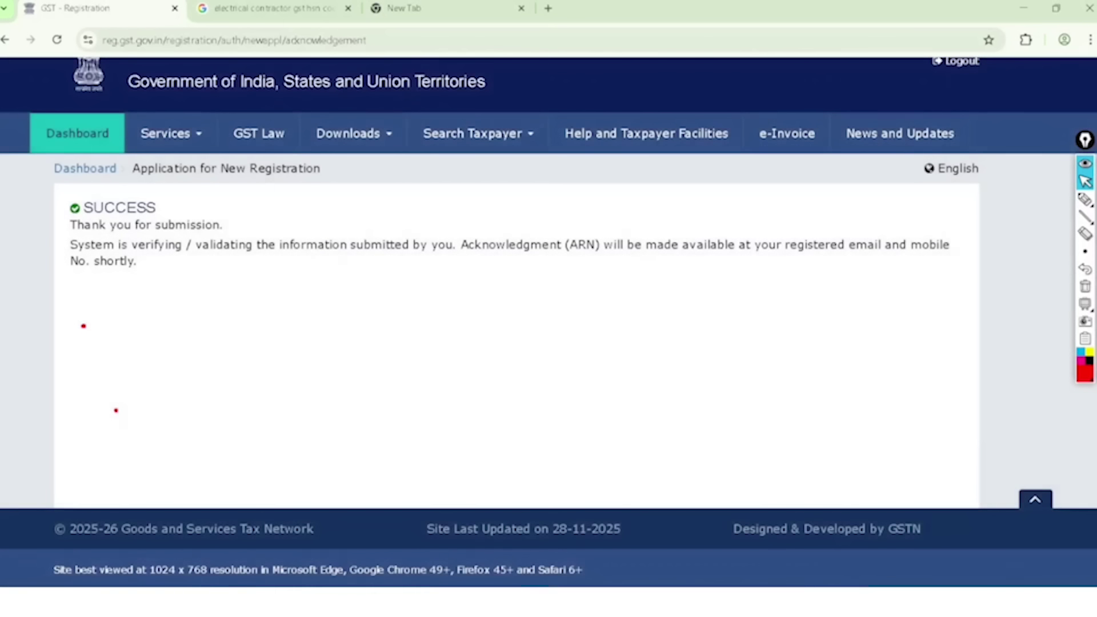
# - Circle the SUCCESS heading in red and underline the sentences about verification and the ARN
pyautogui.click(1084, 200)
pyautogui.moveTo(77, 153)
pyautogui.mouseDown()
pyautogui.moveTo(49, 282)
pyautogui.moveTo(94, 150)
pyautogui.mouseUp()
pyautogui.moveTo(86, 263)
pyautogui.mouseDown()
pyautogui.moveTo(480, 275)
pyautogui.moveTo(956, 262)
pyautogui.mouseUp()
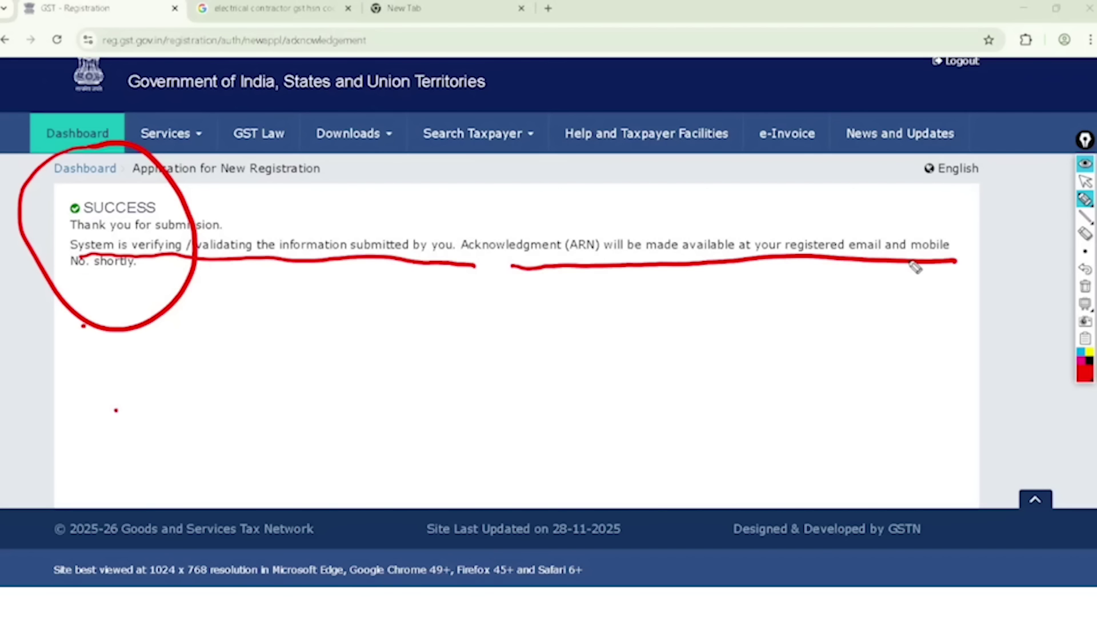
pyautogui.moveTo(79, 280); pyautogui.dragTo(148, 275)
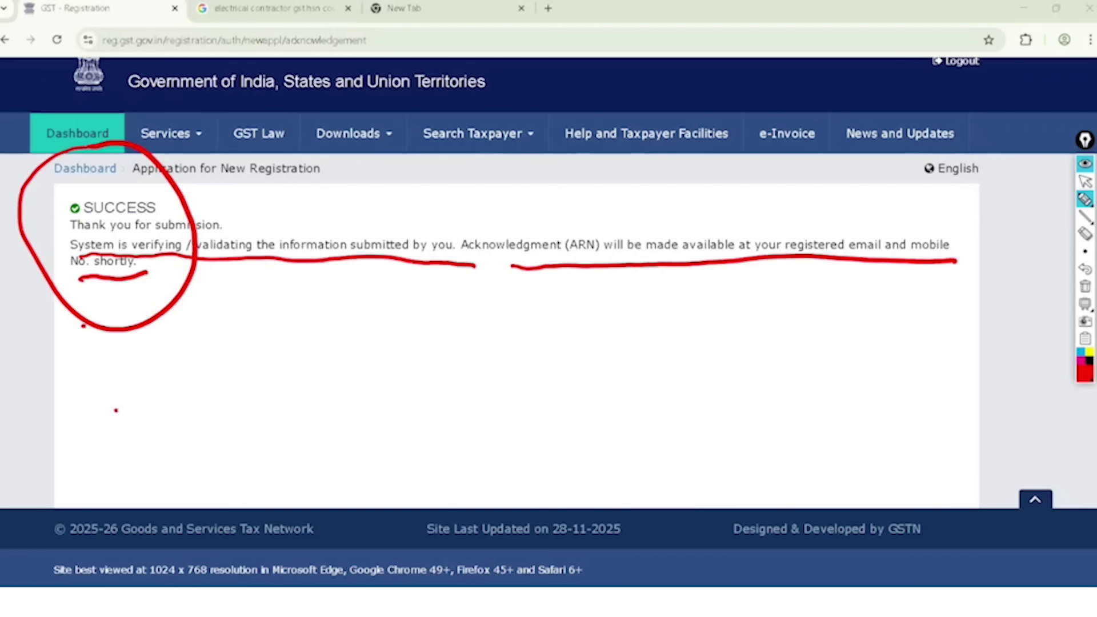
# - Handwrite Email and Mobile, underlined, and Aadhaar Auth. beside them in red below the submission message
pyautogui.click(410, 439)
pyautogui.moveTo(285, 362)
pyautogui.mouseDown()
pyautogui.moveTo(267, 404)
pyautogui.moveTo(329, 341)
pyautogui.mouseUp()
pyautogui.click(298, 306)
pyautogui.moveTo(307, 430)
pyautogui.mouseDown()
pyautogui.moveTo(338, 406)
pyautogui.moveTo(380, 326)
pyautogui.moveTo(340, 426)
pyautogui.mouseUp()
pyautogui.moveTo(389, 343); pyautogui.dragTo(350, 428)
pyautogui.moveTo(435, 413)
pyautogui.mouseDown()
pyautogui.moveTo(465, 362)
pyautogui.moveTo(490, 358)
pyautogui.moveTo(526, 291)
pyautogui.mouseUp()
pyautogui.moveTo(479, 414)
pyautogui.mouseDown()
pyautogui.moveTo(490, 382)
pyautogui.moveTo(531, 362)
pyautogui.moveTo(544, 338)
pyautogui.mouseUp()
pyautogui.moveTo(510, 401)
pyautogui.mouseDown()
pyautogui.moveTo(538, 367)
pyautogui.moveTo(521, 398)
pyautogui.mouseUp()
# - Handwrite Aadhaar OTP in red with an arrow leading to a circled, underlined ARN
pyautogui.moveTo(601, 386)
pyautogui.mouseDown()
pyautogui.moveTo(653, 352)
pyautogui.moveTo(674, 299)
pyautogui.moveTo(712, 272)
pyautogui.mouseUp()
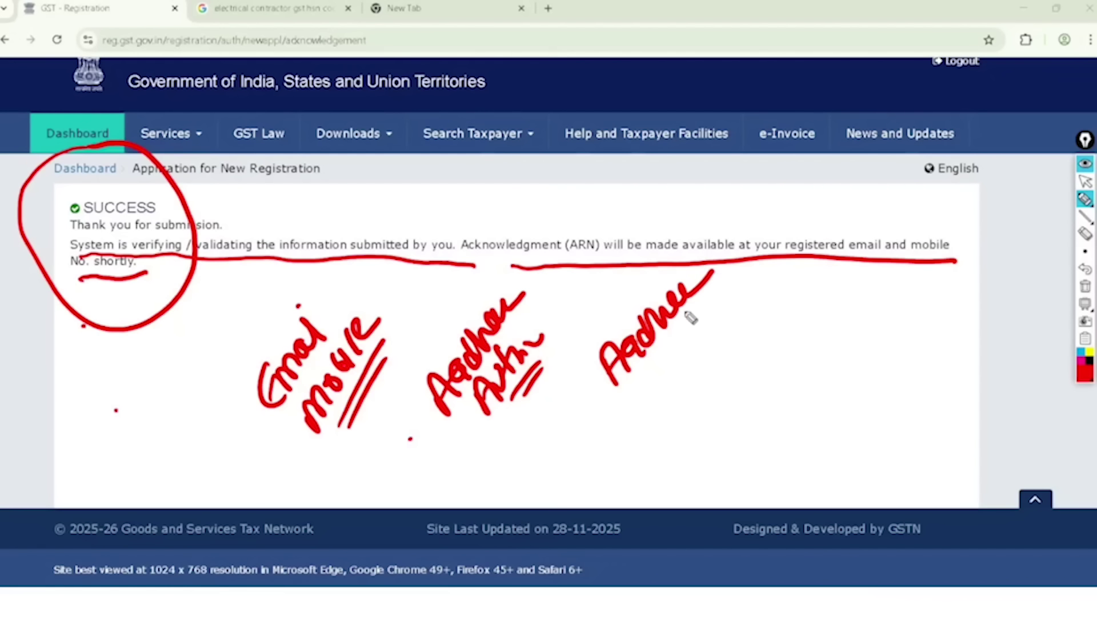
pyautogui.moveTo(679, 379)
pyautogui.mouseDown()
pyautogui.moveTo(699, 344)
pyautogui.moveTo(691, 374)
pyautogui.mouseUp()
pyautogui.moveTo(705, 366); pyautogui.dragTo(714, 350)
pyautogui.moveTo(741, 347)
pyautogui.mouseDown()
pyautogui.moveTo(688, 407)
pyautogui.moveTo(706, 413)
pyautogui.mouseUp()
pyautogui.moveTo(742, 375)
pyautogui.mouseDown()
pyautogui.moveTo(779, 410)
pyautogui.moveTo(837, 384)
pyautogui.moveTo(857, 392)
pyautogui.moveTo(870, 371)
pyautogui.moveTo(857, 436)
pyautogui.moveTo(798, 358)
pyautogui.moveTo(834, 318)
pyautogui.mouseUp()
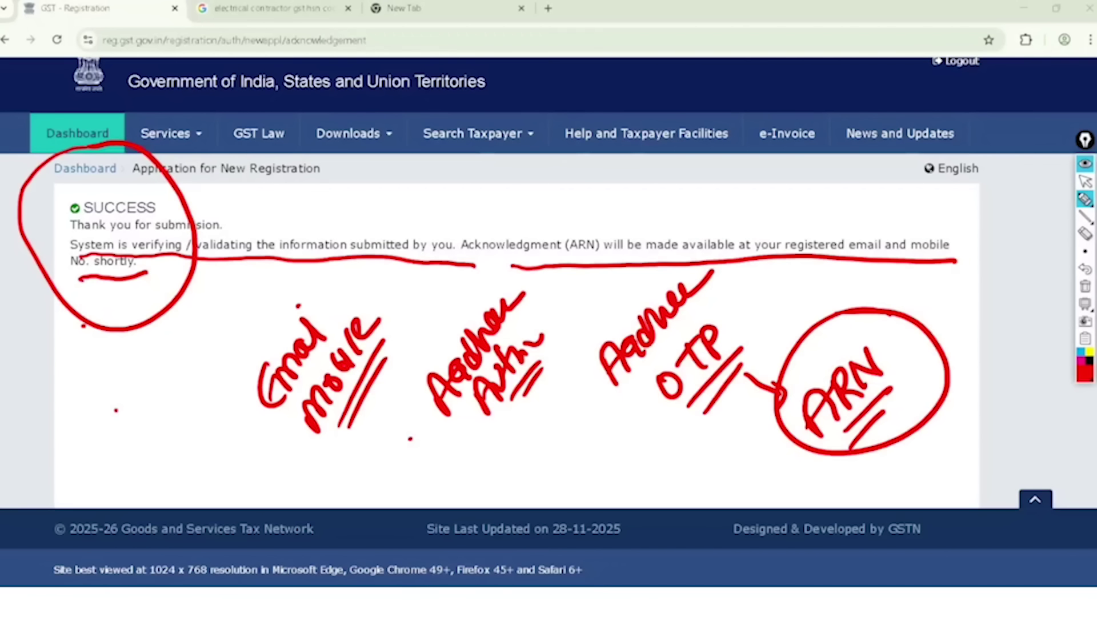
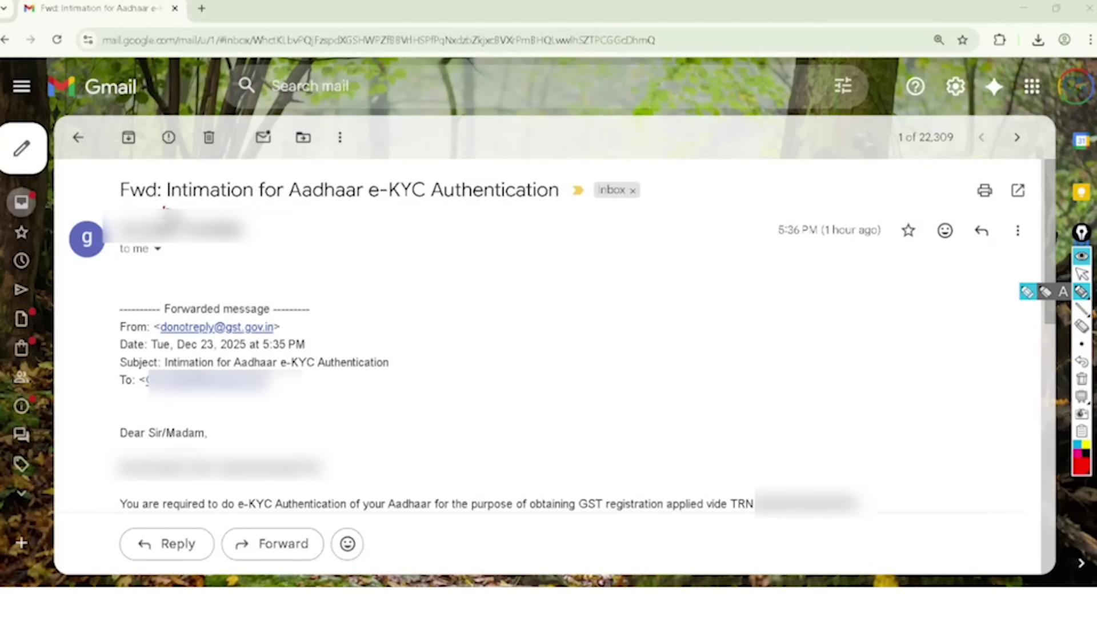
# - In the Gmail message on Aadhaar e-KYC authentication, circle the subject and sender, add a tick, clear the marks, and go to the message body
pyautogui.moveTo(165, 205)
pyautogui.mouseDown()
pyautogui.moveTo(518, 210)
pyautogui.moveTo(436, 154)
pyautogui.moveTo(178, 166)
pyautogui.moveTo(170, 207)
pyautogui.mouseUp()
pyautogui.moveTo(577, 135)
pyautogui.mouseDown()
pyautogui.moveTo(598, 150)
pyautogui.moveTo(700, 80)
pyautogui.mouseUp()
pyautogui.moveTo(278, 272)
pyautogui.mouseDown()
pyautogui.moveTo(243, 262)
pyautogui.moveTo(191, 350)
pyautogui.moveTo(254, 262)
pyautogui.moveTo(236, 269)
pyautogui.mouseUp()
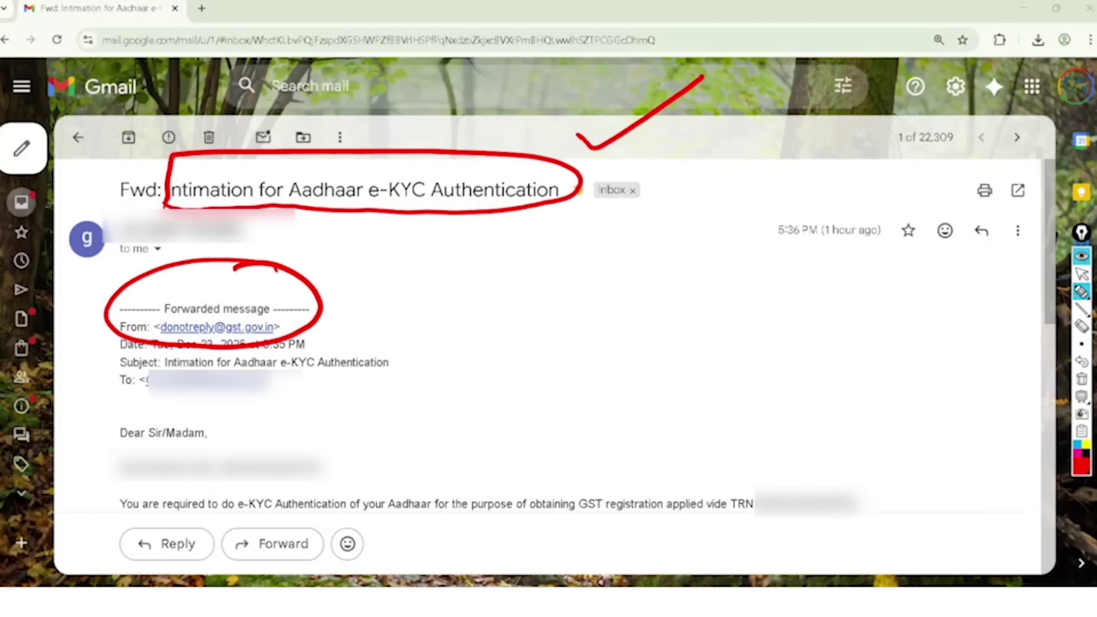
pyautogui.click(1081, 275)
pyautogui.click(1081, 378)
pyautogui.scroll(-3, 548, 365)
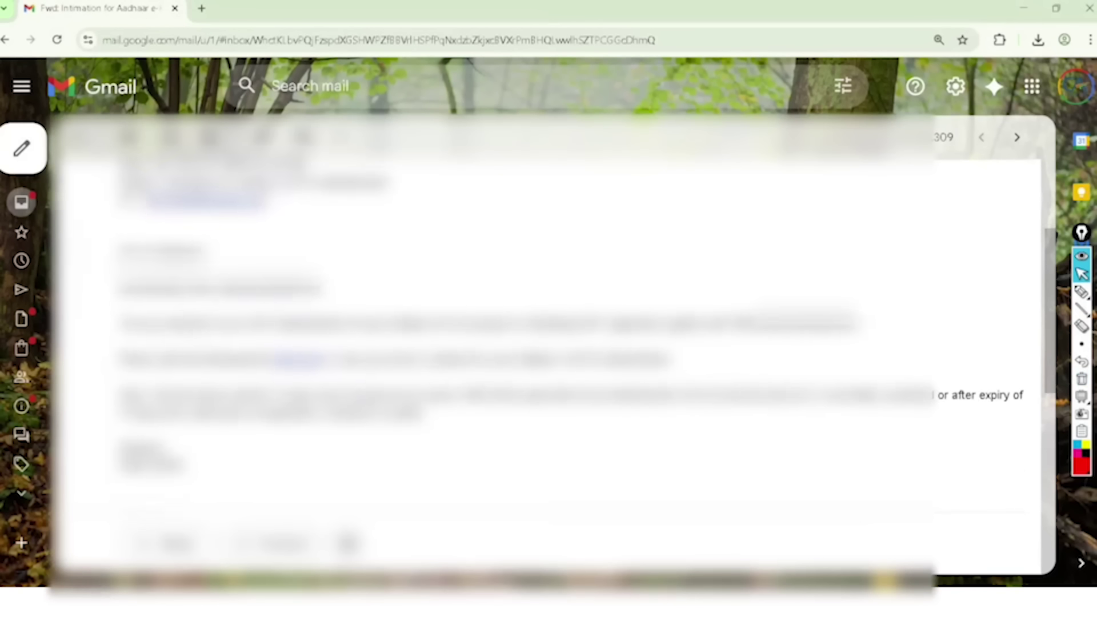
# - Tick the email's greeting in red, underline the line below it and the e-KYC sentence, and circle the TRN and Click Here link
pyautogui.click(1081, 292)
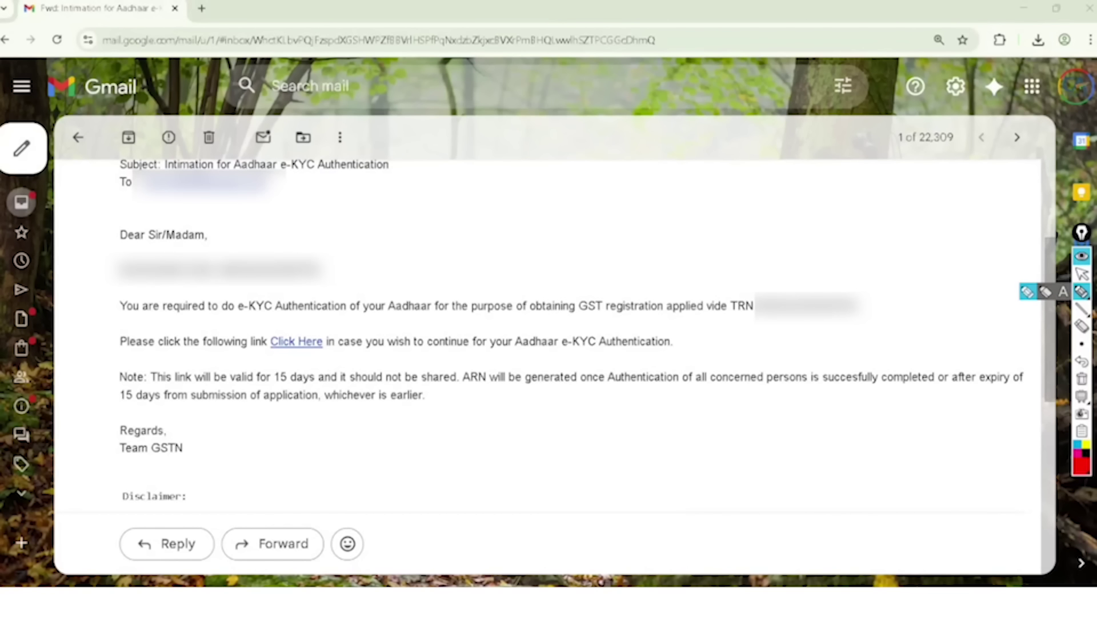
pyautogui.moveTo(211, 219); pyautogui.dragTo(337, 137)
pyautogui.moveTo(98, 289); pyautogui.dragTo(338, 280)
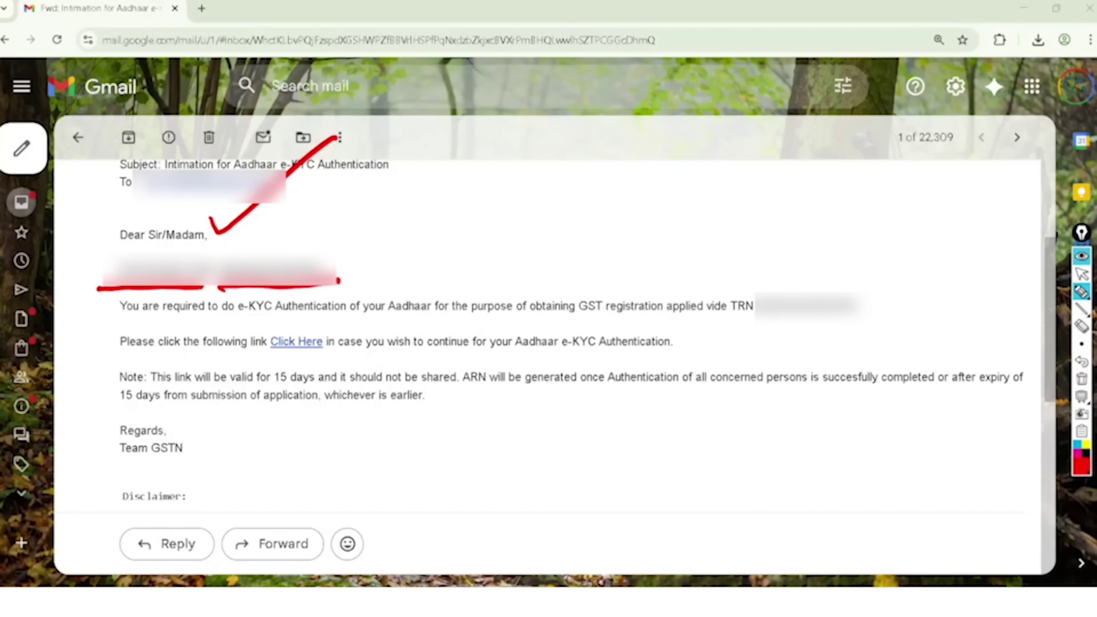
pyautogui.moveTo(104, 323)
pyautogui.mouseDown()
pyautogui.moveTo(560, 315)
pyautogui.moveTo(760, 331)
pyautogui.moveTo(821, 262)
pyautogui.moveTo(735, 329)
pyautogui.mouseUp()
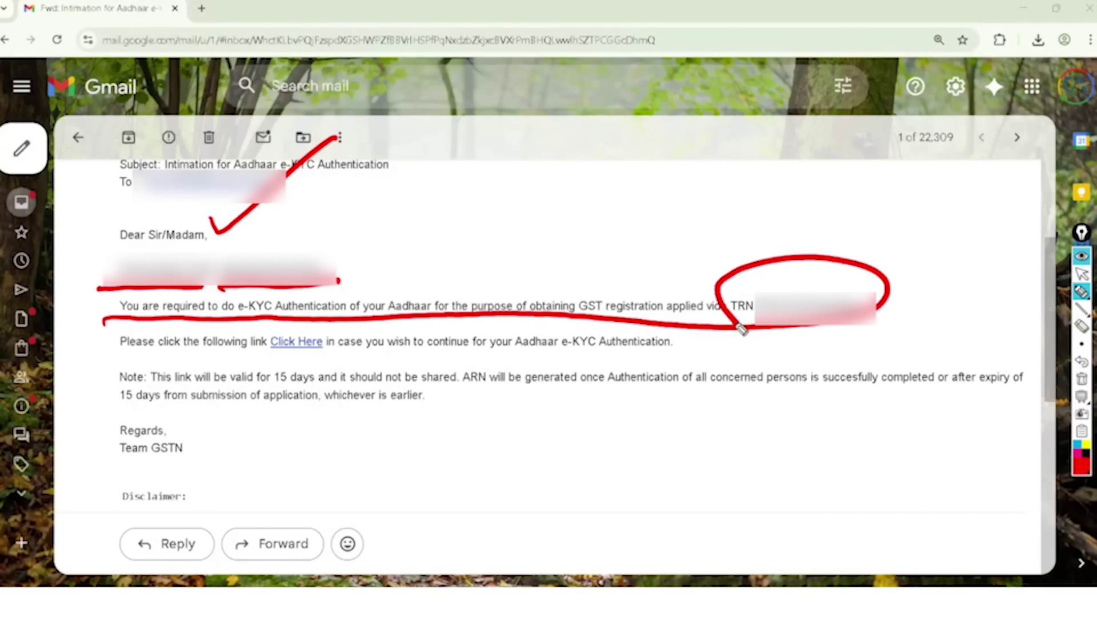
pyautogui.moveTo(314, 304)
pyautogui.mouseDown()
pyautogui.moveTo(264, 313)
pyautogui.moveTo(334, 311)
pyautogui.moveTo(311, 322)
pyautogui.mouseUp()
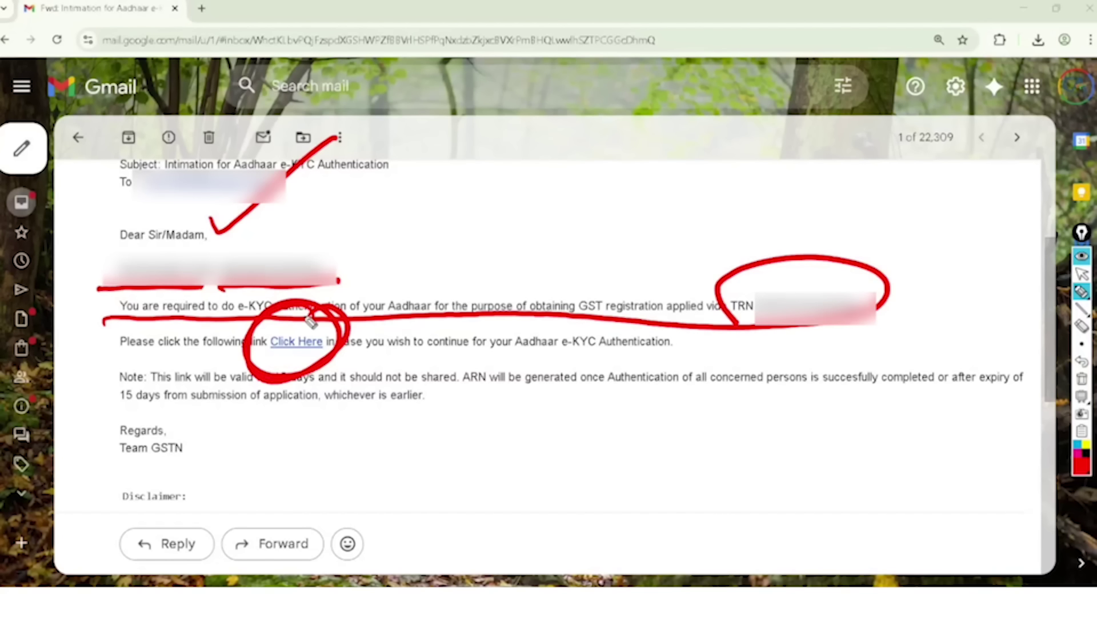
# - Open the e-KYC page through the email's Click Here link and draw red ticks on the English and Hindi consent statements
pyautogui.click(1081, 274)
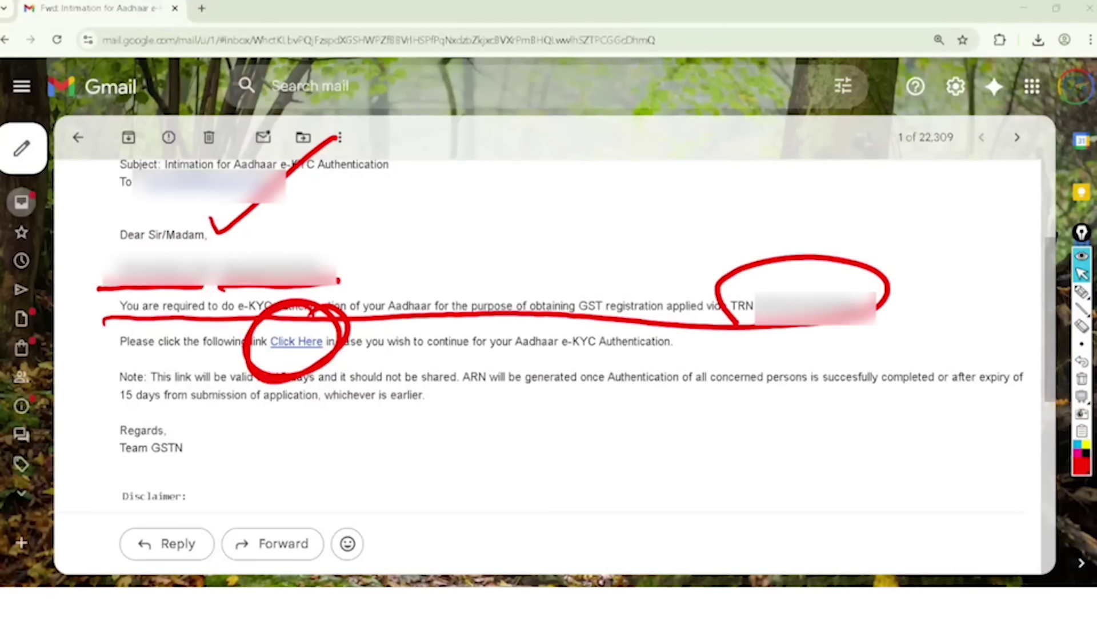
pyautogui.click(296, 341)
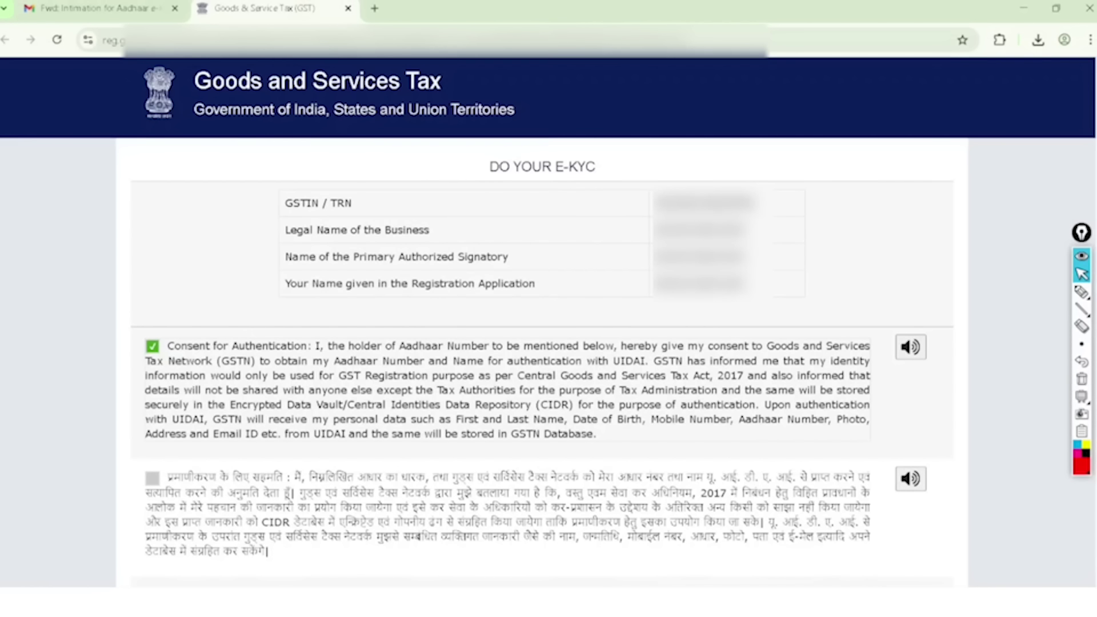
pyautogui.click(1081, 291)
pyautogui.moveTo(152, 343)
pyautogui.mouseDown()
pyautogui.moveTo(166, 361)
pyautogui.moveTo(243, 249)
pyautogui.mouseUp()
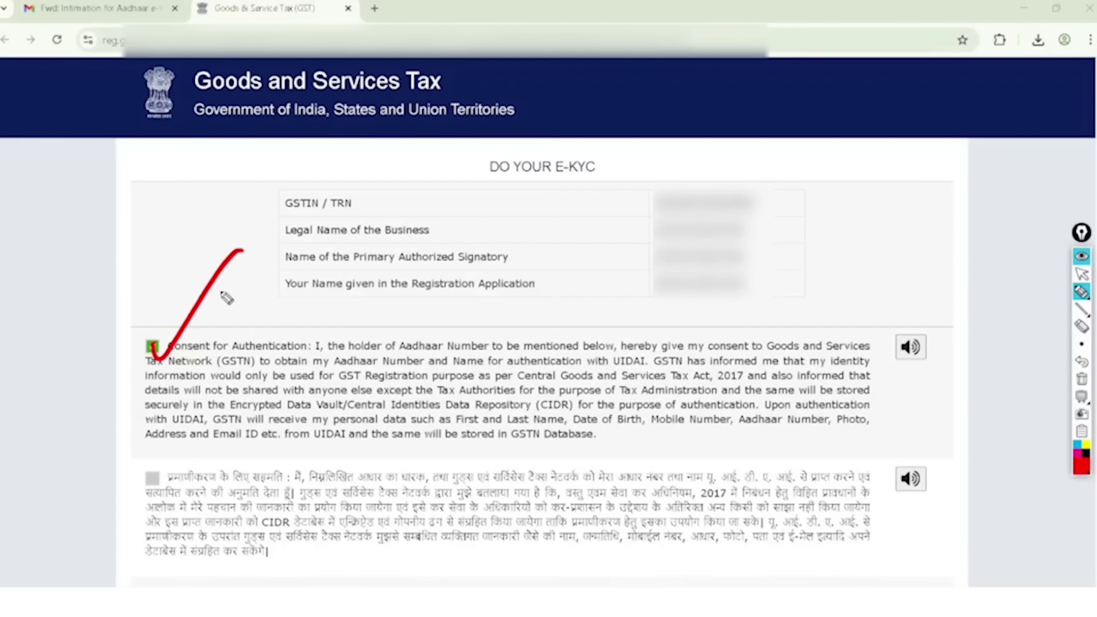
pyautogui.moveTo(146, 472); pyautogui.dragTo(243, 394)
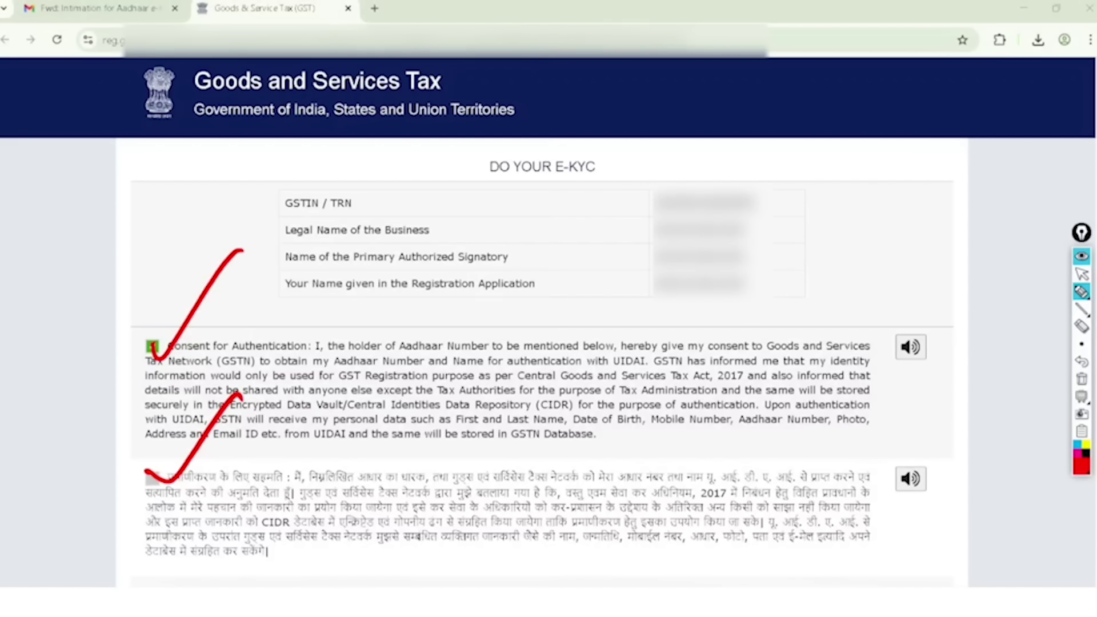
pyautogui.click(1081, 274)
# - Choose Aadhaar Number as the e-KYC identifier, activate its entry field, and circle Validate Aadhaar Number in red
pyautogui.scroll(-3, 549, 320)
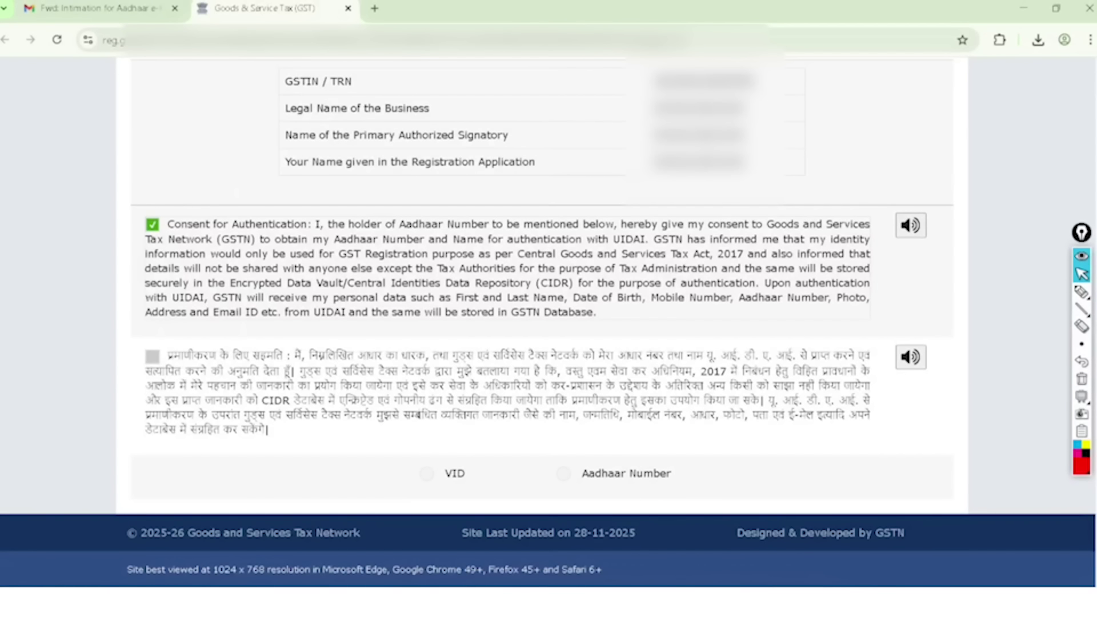
pyautogui.click(426, 473)
pyautogui.click(564, 474)
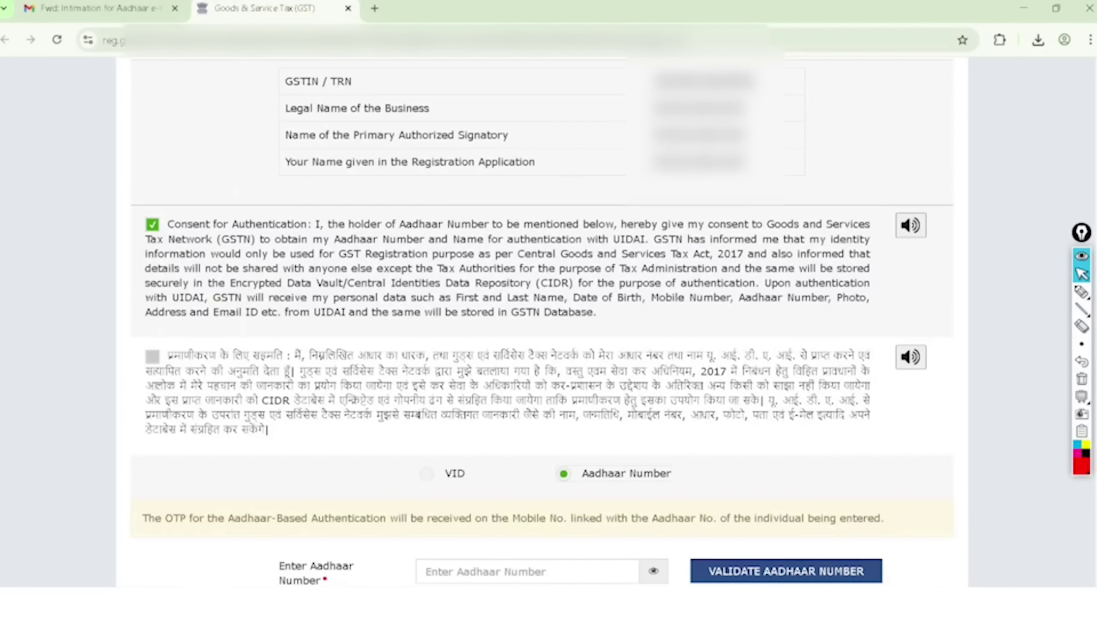
pyautogui.scroll(-2, 541, 320)
pyautogui.click(526, 465)
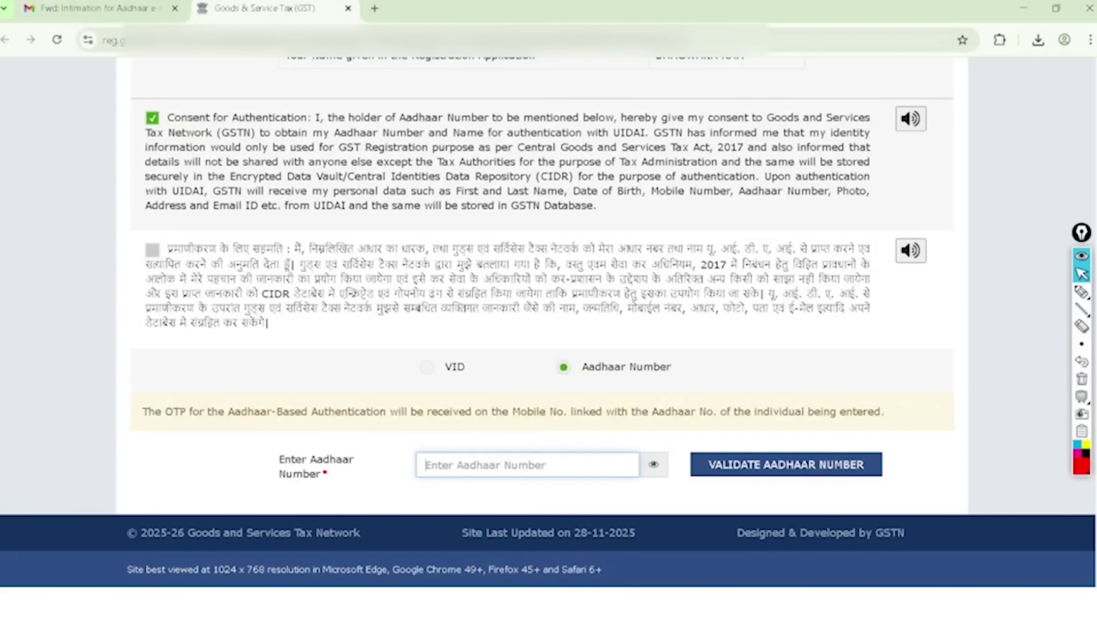
pyautogui.click(1082, 292)
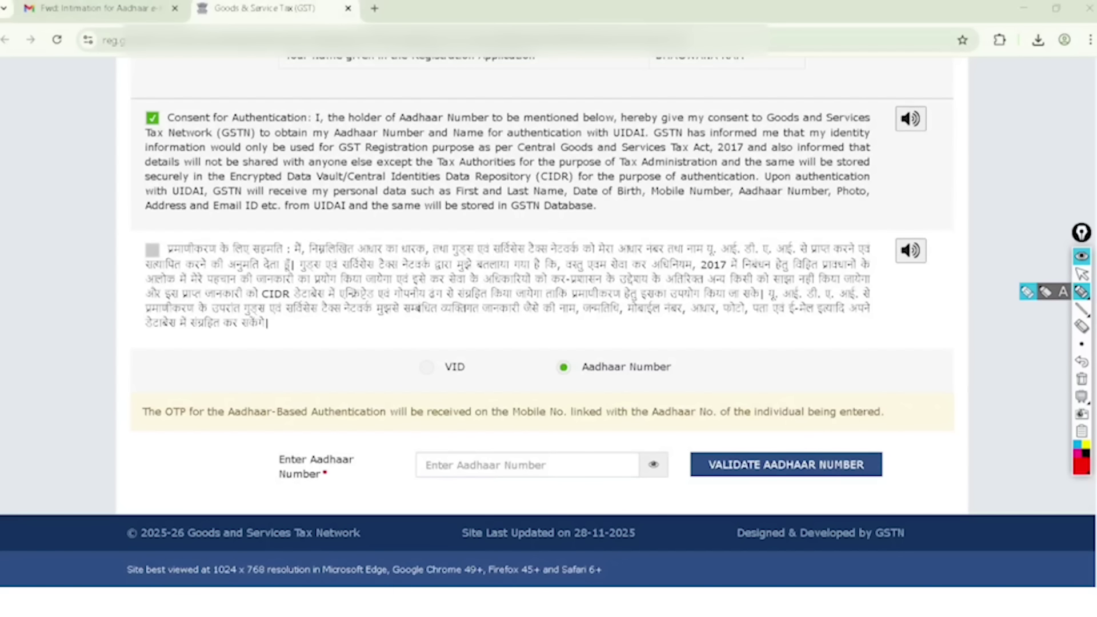
pyautogui.moveTo(854, 422)
pyautogui.mouseDown()
pyautogui.moveTo(677, 452)
pyautogui.moveTo(835, 399)
pyautogui.moveTo(809, 407)
pyautogui.mouseUp()
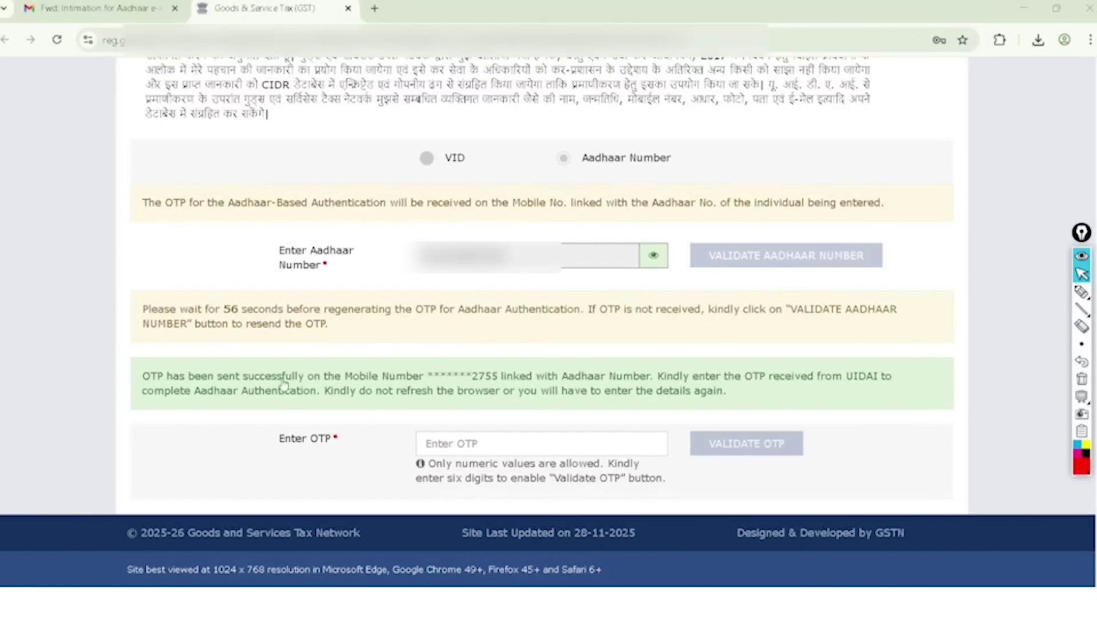
# - Circle Validate Aadhaar Number, the masked mobile number, the Enter OTP field and Validate OTP in red
pyautogui.click(1082, 292)
pyautogui.moveTo(860, 206)
pyautogui.mouseDown()
pyautogui.moveTo(759, 304)
pyautogui.moveTo(753, 191)
pyautogui.mouseUp()
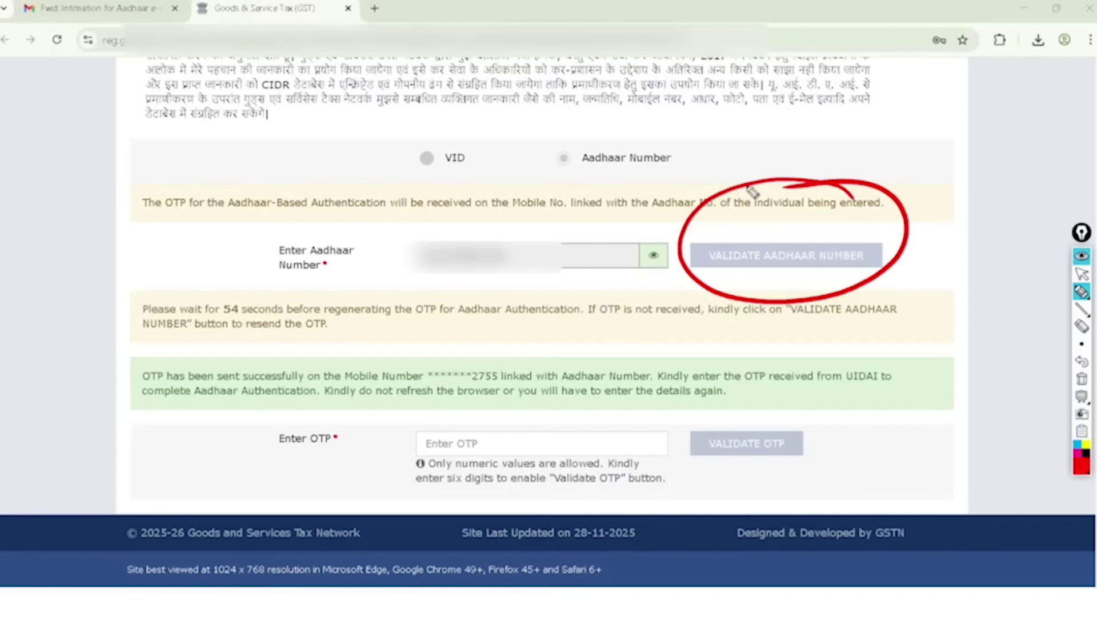
pyautogui.moveTo(493, 351)
pyautogui.mouseDown()
pyautogui.moveTo(501, 393)
pyautogui.moveTo(451, 366)
pyautogui.moveTo(517, 372)
pyautogui.moveTo(464, 403)
pyautogui.moveTo(487, 363)
pyautogui.mouseUp()
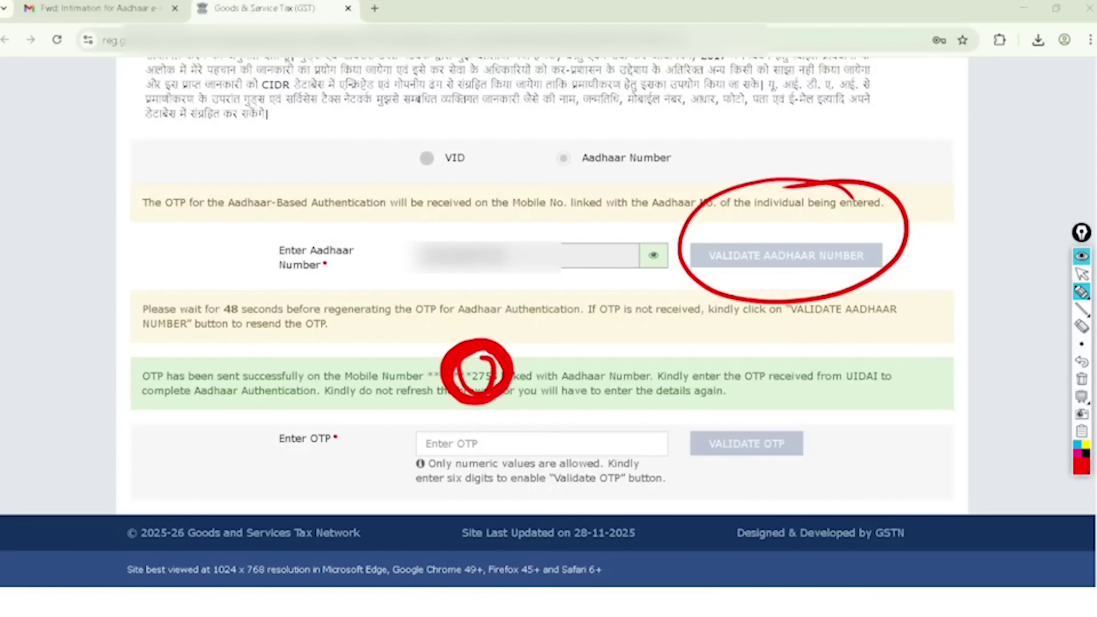
pyautogui.moveTo(453, 421)
pyautogui.mouseDown()
pyautogui.moveTo(397, 450)
pyautogui.moveTo(498, 426)
pyautogui.moveTo(389, 465)
pyautogui.mouseUp()
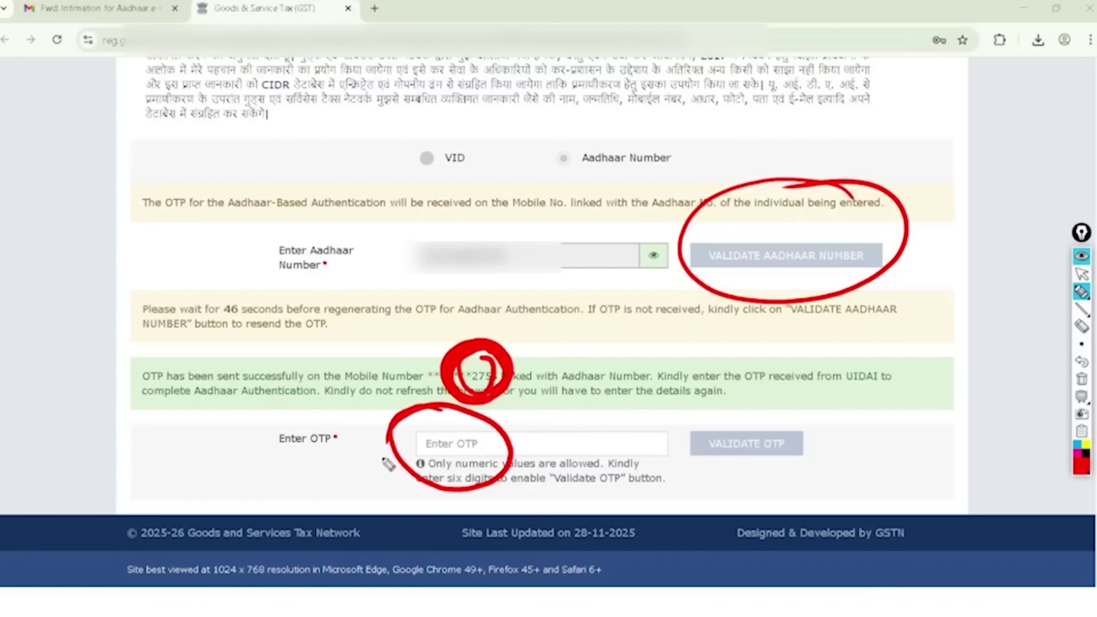
pyautogui.moveTo(769, 416)
pyautogui.mouseDown()
pyautogui.moveTo(797, 485)
pyautogui.moveTo(723, 407)
pyautogui.mouseUp()
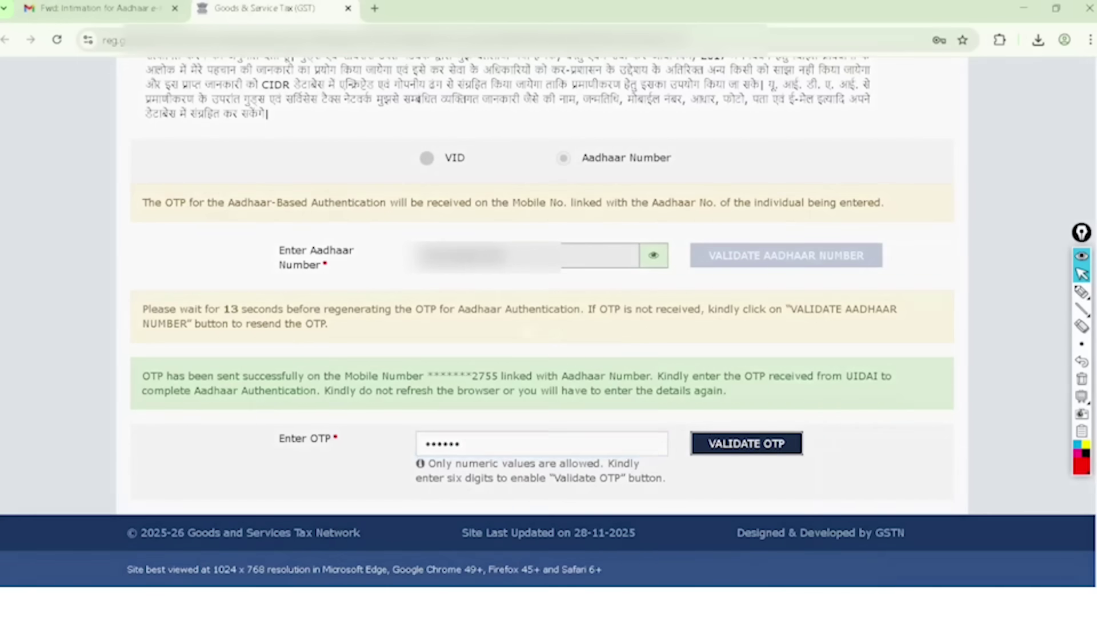
# - Validate the Aadhaar OTP, circle the SUCCESS message in red, and clear the marks
pyautogui.click(746, 443)
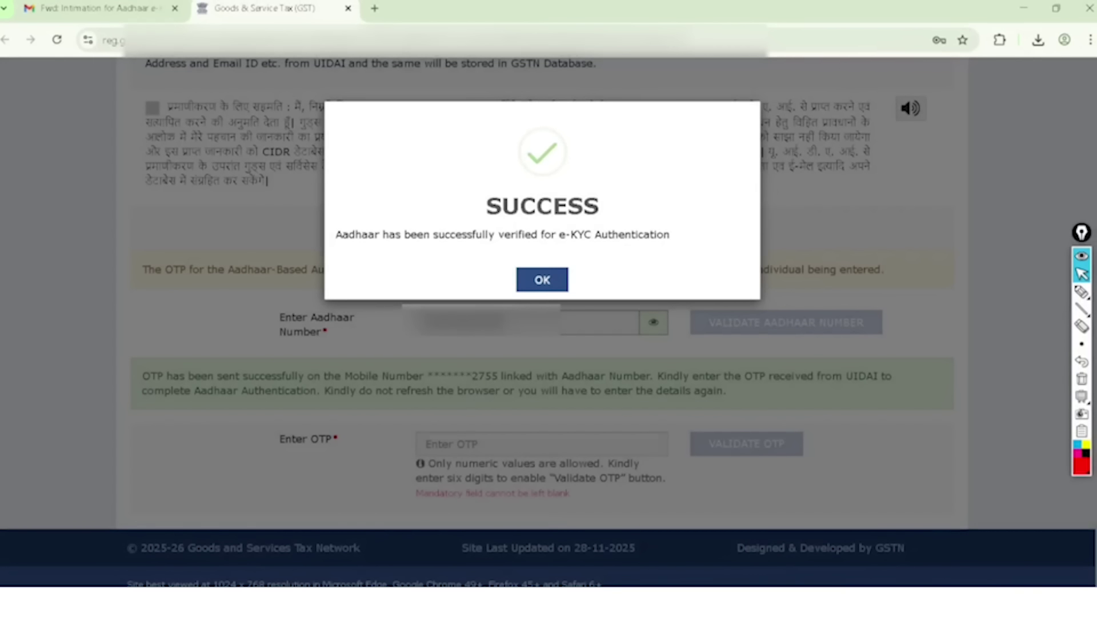
pyautogui.click(1082, 292)
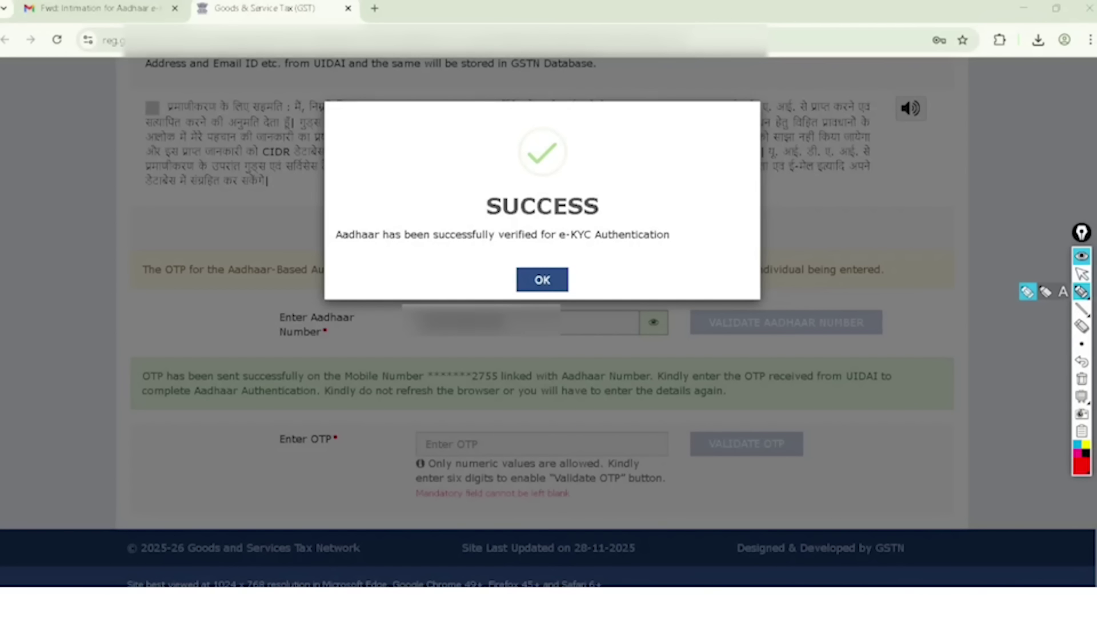
pyautogui.moveTo(581, 109)
pyautogui.mouseDown()
pyautogui.moveTo(486, 75)
pyautogui.moveTo(672, 232)
pyautogui.moveTo(456, 119)
pyautogui.mouseUp()
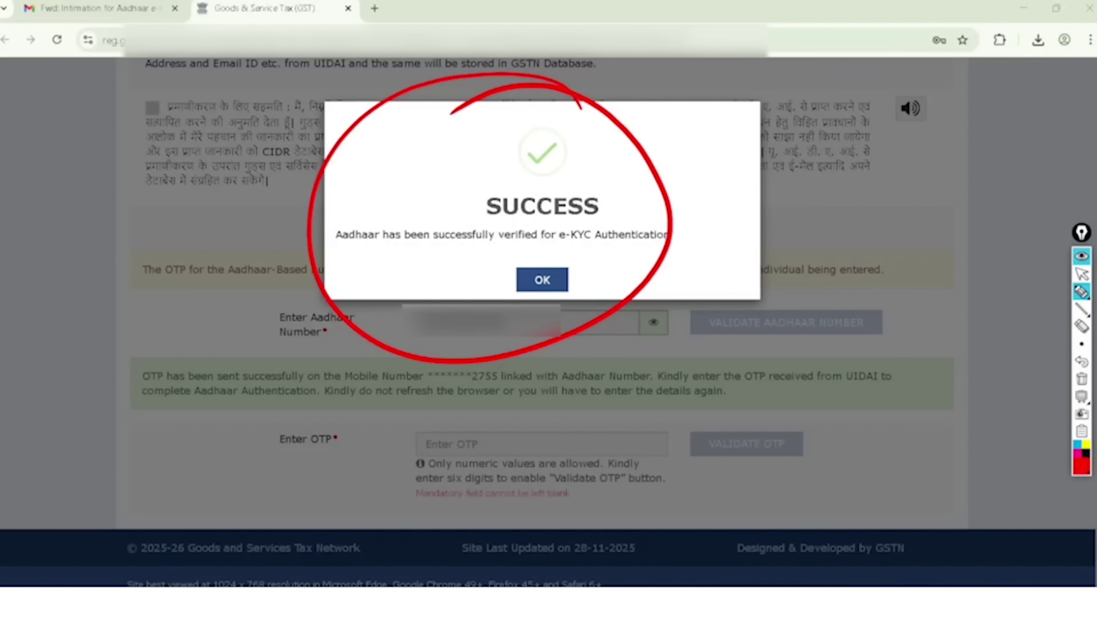
pyautogui.click(1081, 274)
pyautogui.click(1081, 379)
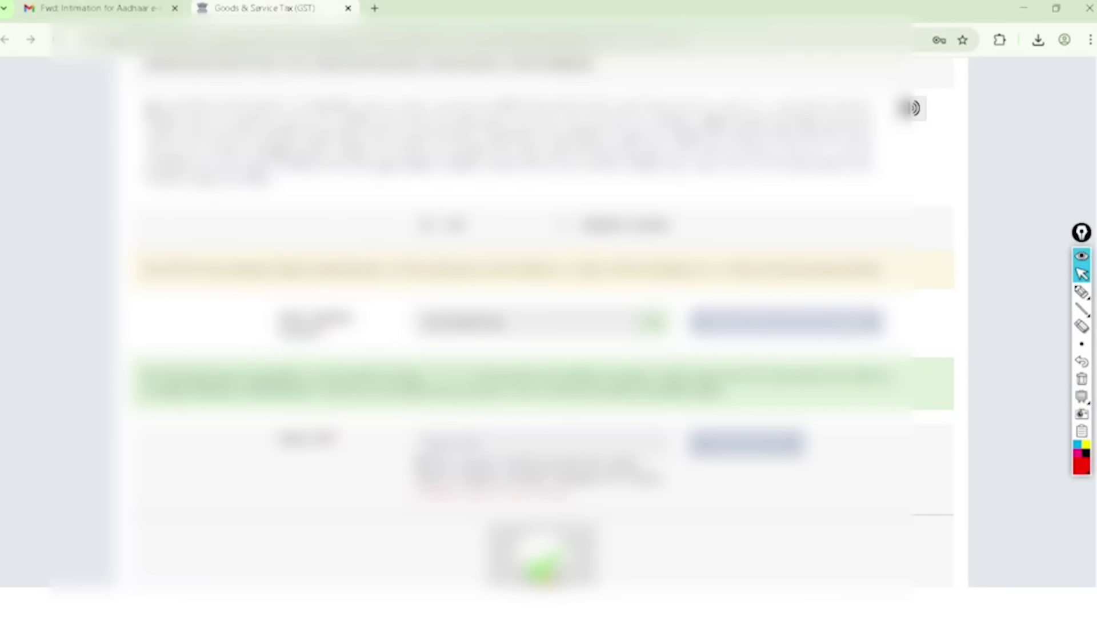
# - Circle the Aadhaar Authentication Successful badge in red and tick the photo and rows under Details of Aadhaar Holder
pyautogui.scroll(-7, 549, 319)
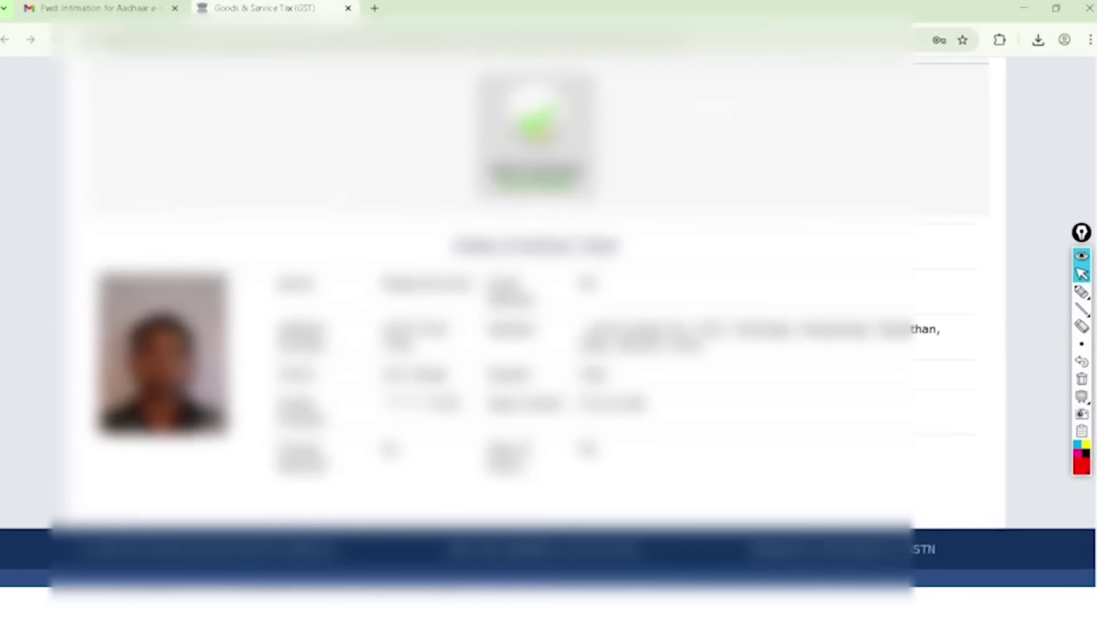
pyautogui.click(1081, 292)
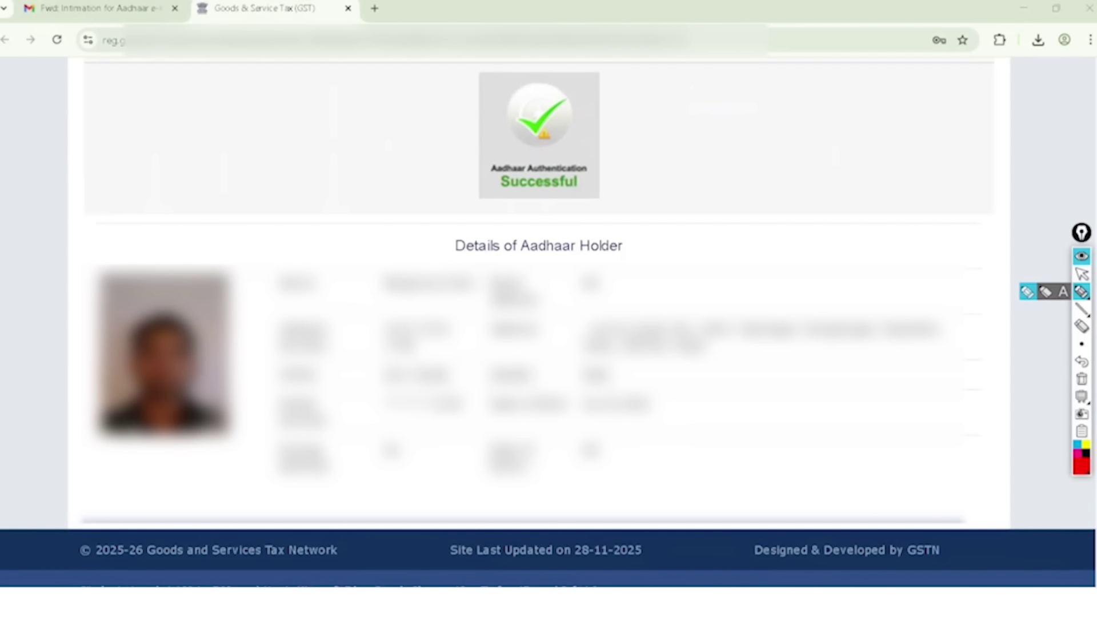
pyautogui.moveTo(560, 82)
pyautogui.mouseDown()
pyautogui.moveTo(594, 215)
pyautogui.moveTo(458, 94)
pyautogui.moveTo(464, 86)
pyautogui.mouseUp()
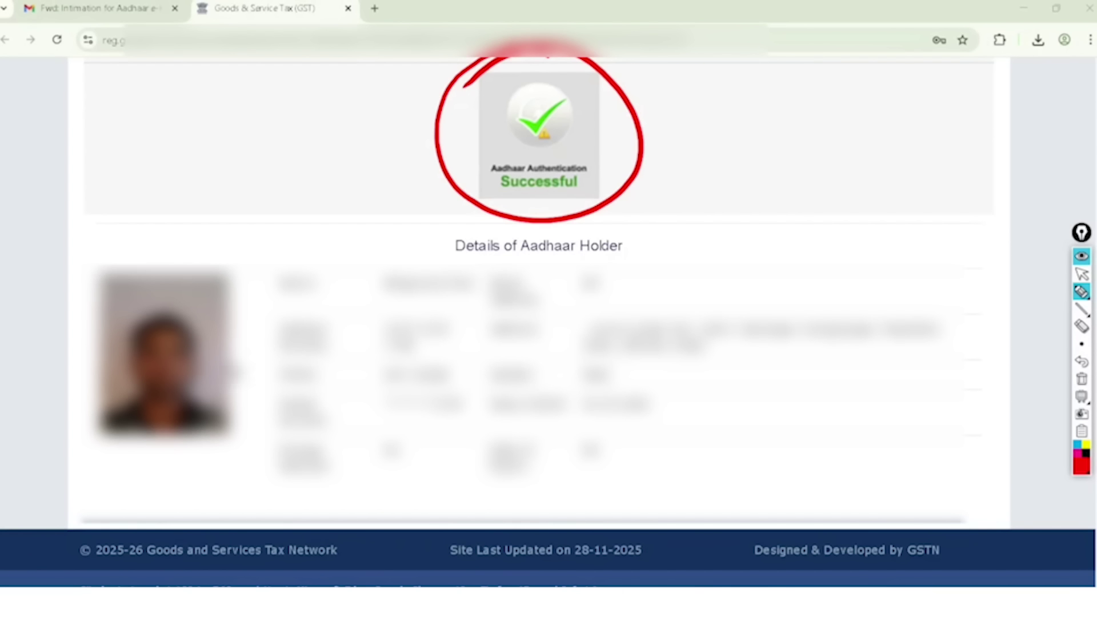
pyautogui.moveTo(163, 331); pyautogui.dragTo(206, 261)
pyautogui.moveTo(350, 270); pyautogui.dragTo(438, 209)
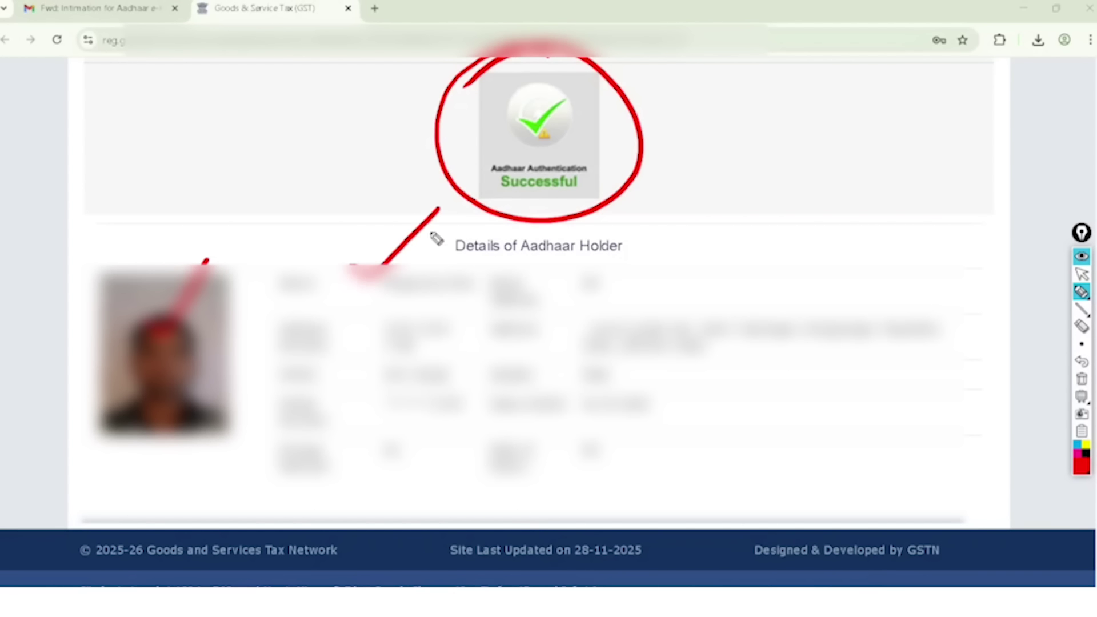
pyautogui.moveTo(441, 326); pyautogui.dragTo(505, 283)
pyautogui.moveTo(440, 370); pyautogui.dragTo(506, 329)
pyautogui.moveTo(465, 424); pyautogui.dragTo(526, 382)
pyautogui.moveTo(495, 477); pyautogui.dragTo(574, 427)
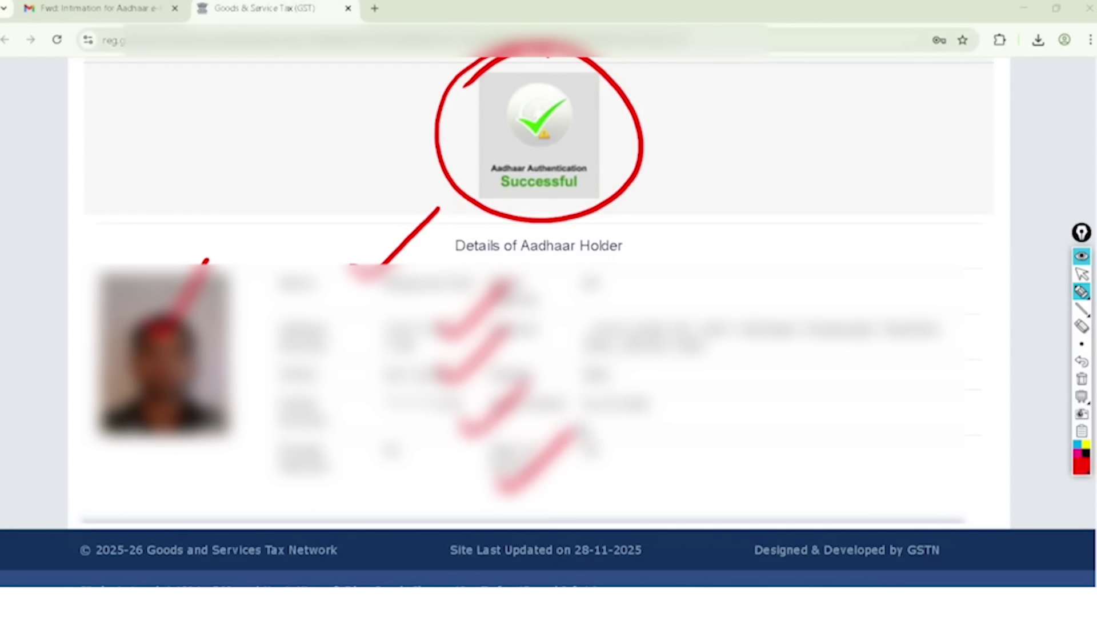
# - Handwrite ARN, GST and Query in red beside the authentication badge, circle each word, and underline Query
pyautogui.moveTo(718, 140)
pyautogui.mouseDown()
pyautogui.moveTo(736, 147)
pyautogui.moveTo(755, 108)
pyautogui.moveTo(774, 122)
pyautogui.moveTo(790, 108)
pyautogui.mouseUp()
pyautogui.moveTo(803, 57)
pyautogui.mouseDown()
pyautogui.moveTo(725, 201)
pyautogui.moveTo(717, 86)
pyautogui.mouseUp()
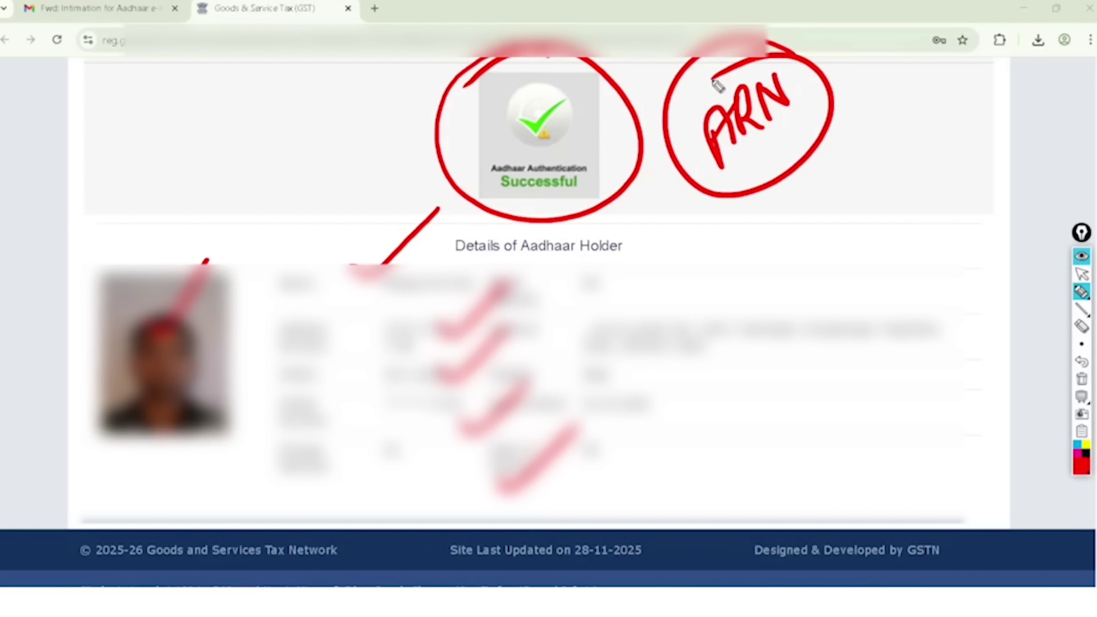
pyautogui.moveTo(755, 197); pyautogui.dragTo(768, 229)
pyautogui.moveTo(800, 186)
pyautogui.mouseDown()
pyautogui.moveTo(804, 215)
pyautogui.moveTo(791, 226)
pyautogui.mouseUp()
pyautogui.moveTo(805, 174)
pyautogui.mouseDown()
pyautogui.moveTo(823, 194)
pyautogui.moveTo(816, 203)
pyautogui.mouseUp()
pyautogui.moveTo(834, 142)
pyautogui.mouseDown()
pyautogui.moveTo(766, 255)
pyautogui.moveTo(840, 143)
pyautogui.mouseUp()
pyautogui.moveTo(854, 242)
pyautogui.mouseDown()
pyautogui.moveTo(857, 263)
pyautogui.moveTo(924, 214)
pyautogui.moveTo(937, 188)
pyautogui.moveTo(908, 254)
pyautogui.moveTo(963, 198)
pyautogui.moveTo(1002, 196)
pyautogui.moveTo(909, 164)
pyautogui.mouseUp()
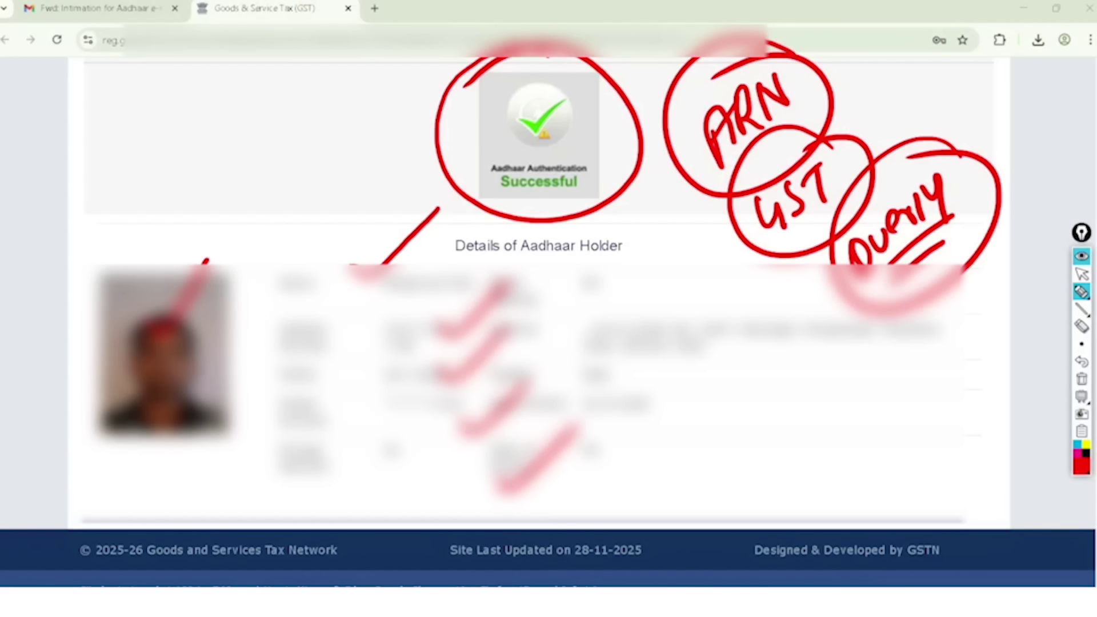
# - Handwrite 14A in red opposite the ARN note, underline and circle it, and clear all marks
pyautogui.moveTo(102, 141)
pyautogui.mouseDown()
pyautogui.moveTo(122, 169)
pyautogui.moveTo(167, 115)
pyautogui.moveTo(171, 142)
pyautogui.mouseUp()
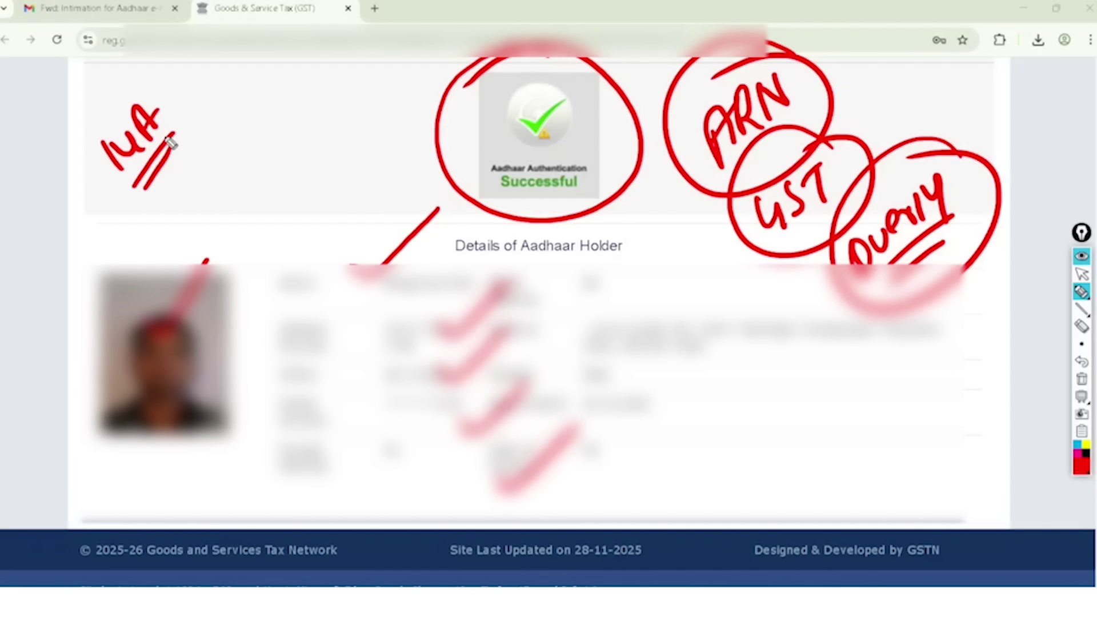
pyautogui.moveTo(145, 93)
pyautogui.mouseDown()
pyautogui.moveTo(173, 132)
pyautogui.moveTo(91, 106)
pyautogui.mouseUp()
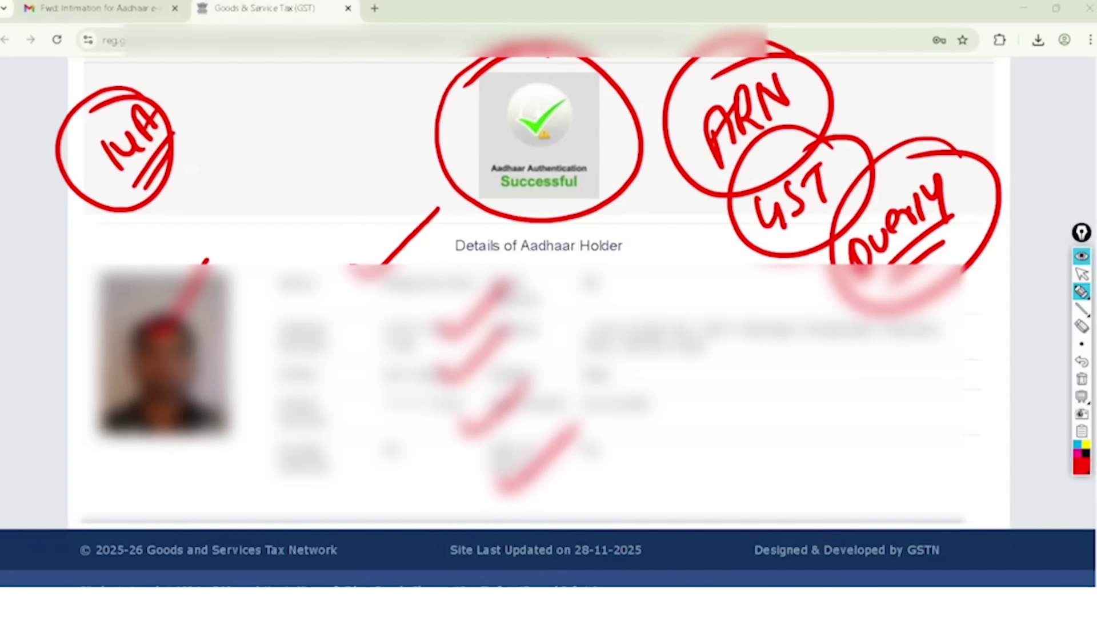
pyautogui.click(1081, 274)
pyautogui.click(1082, 379)
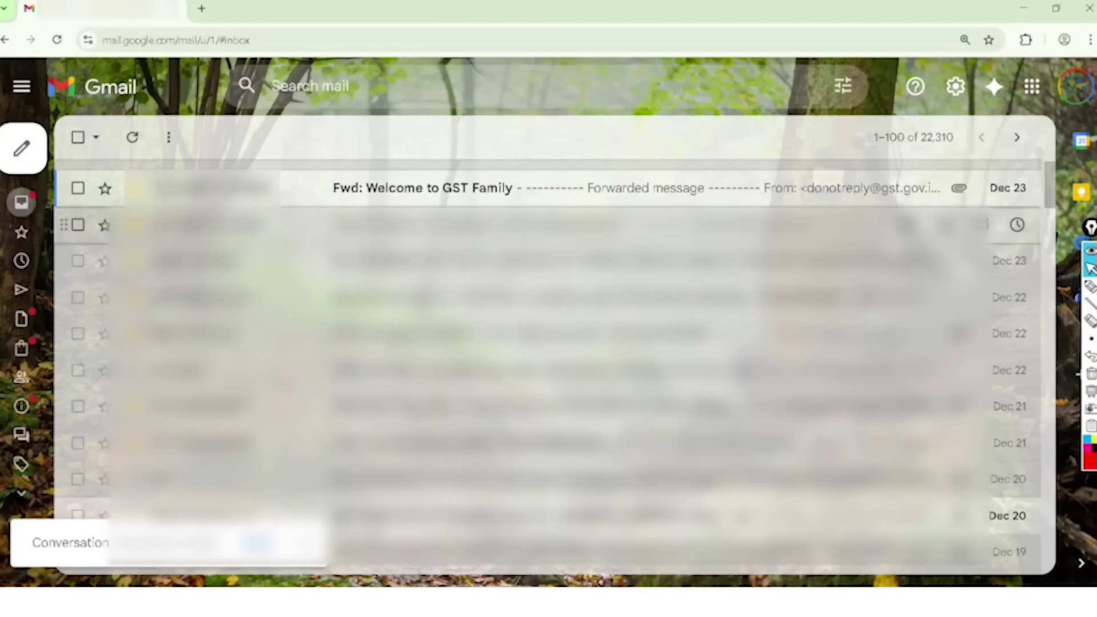
# - Handwrite 5:36 and 8 in red above the Fwd: Welcome to GST Family email in the Gmail inbox, circling and underlining both
pyautogui.click(1090, 286)
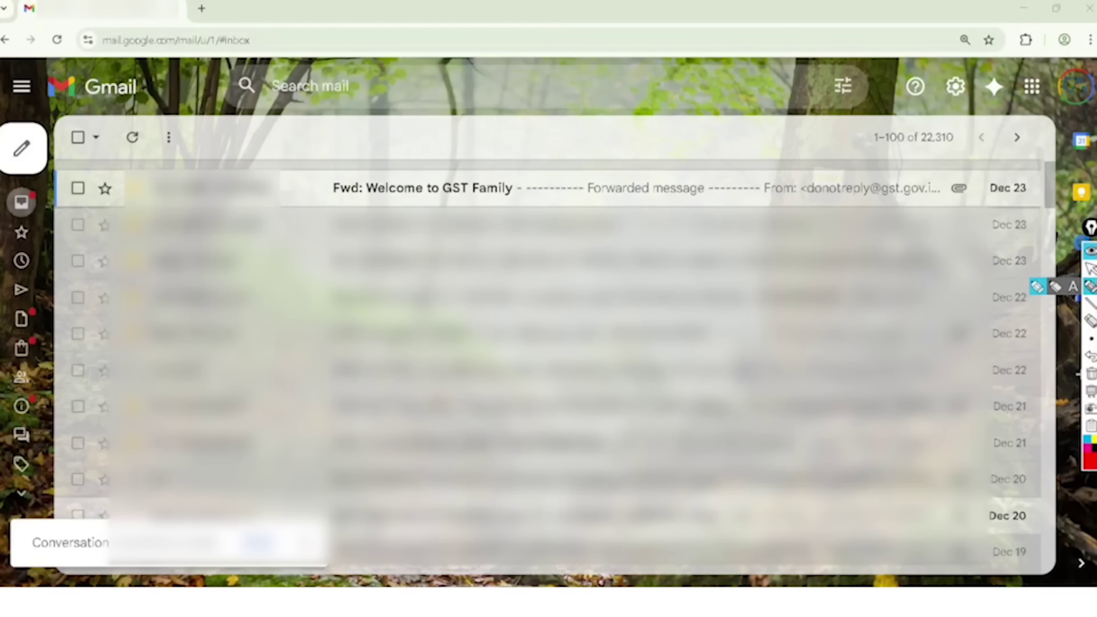
pyautogui.click(597, 156)
pyautogui.moveTo(476, 63); pyautogui.dragTo(477, 96)
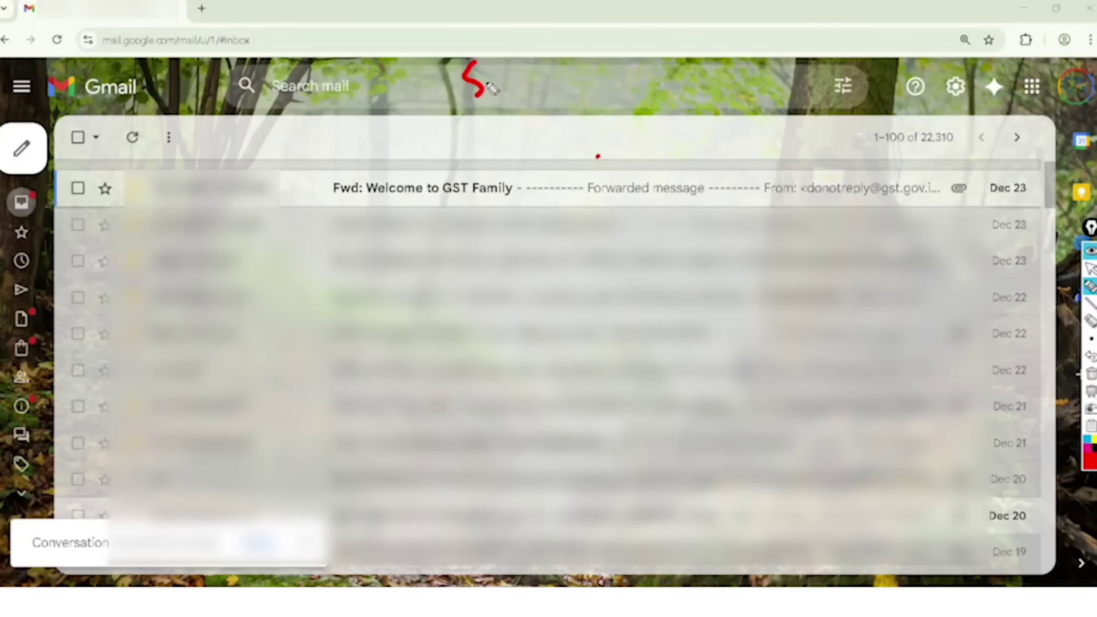
pyautogui.click(489, 58)
pyautogui.click(492, 74)
pyautogui.moveTo(503, 49); pyautogui.dragTo(516, 72)
pyautogui.moveTo(530, 27); pyautogui.dragTo(530, 44)
pyautogui.moveTo(507, 100)
pyautogui.mouseDown()
pyautogui.moveTo(556, 60)
pyautogui.moveTo(560, 74)
pyautogui.mouseUp()
pyautogui.moveTo(536, 4)
pyautogui.mouseDown()
pyautogui.moveTo(548, 127)
pyautogui.moveTo(506, 25)
pyautogui.mouseUp()
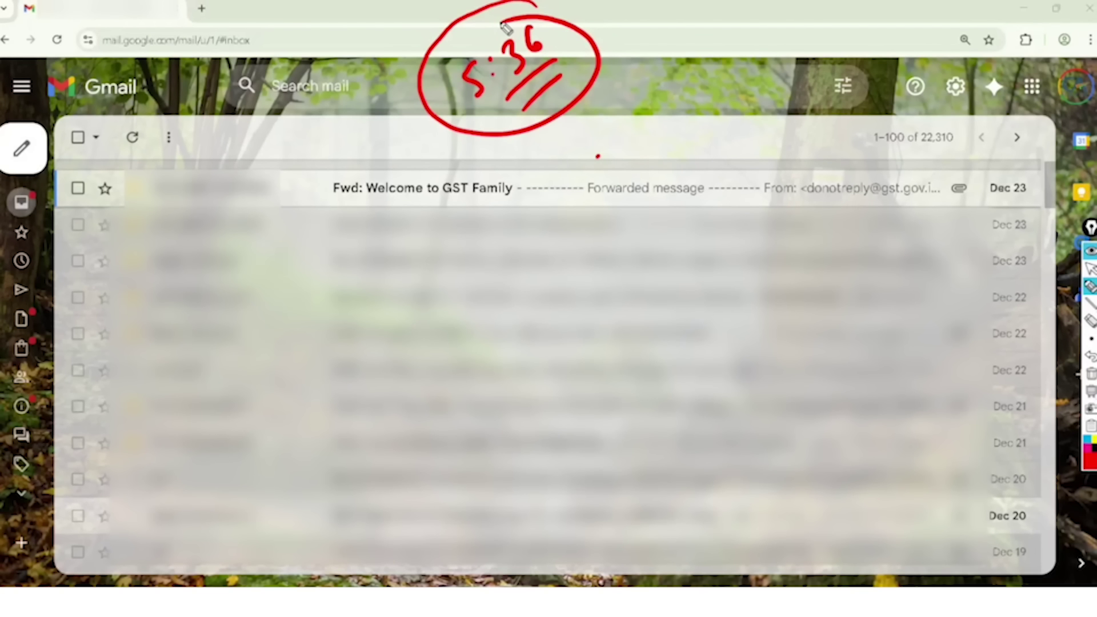
pyautogui.moveTo(623, 81)
pyautogui.mouseDown()
pyautogui.moveTo(610, 117)
pyautogui.moveTo(623, 83)
pyautogui.moveTo(635, 123)
pyautogui.moveTo(606, 60)
pyautogui.mouseUp()
pyautogui.moveTo(626, 129)
pyautogui.mouseDown()
pyautogui.moveTo(666, 96)
pyautogui.moveTo(664, 112)
pyautogui.mouseUp()
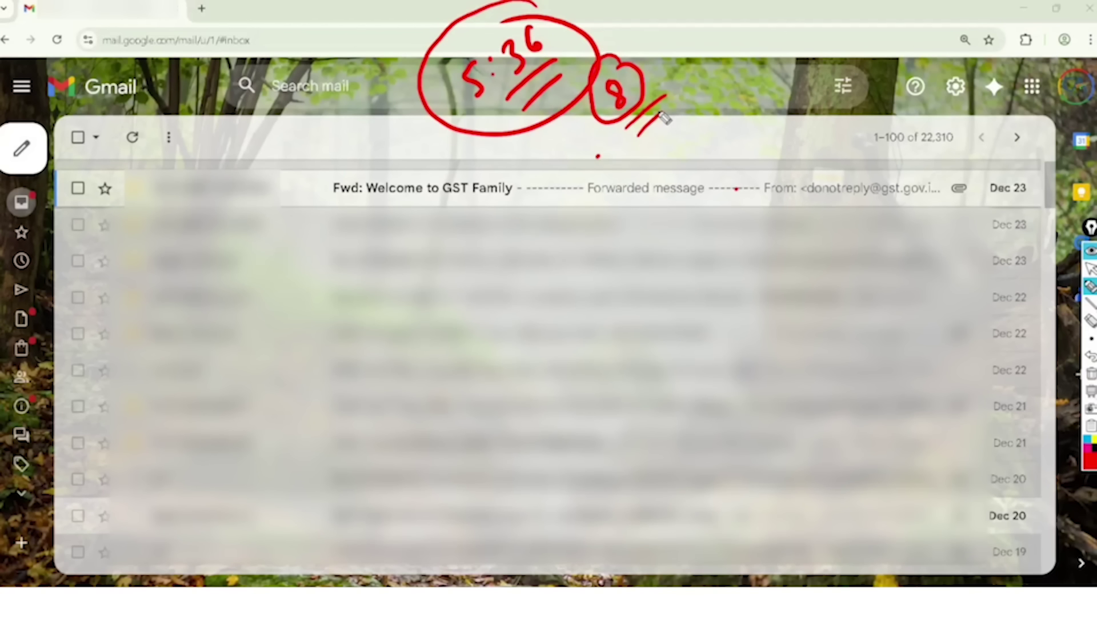
# - Clear the handwritten marks from the inbox and open the Fwd: Welcome to GST Family email
pyautogui.click(1089, 268)
pyautogui.click(1091, 374)
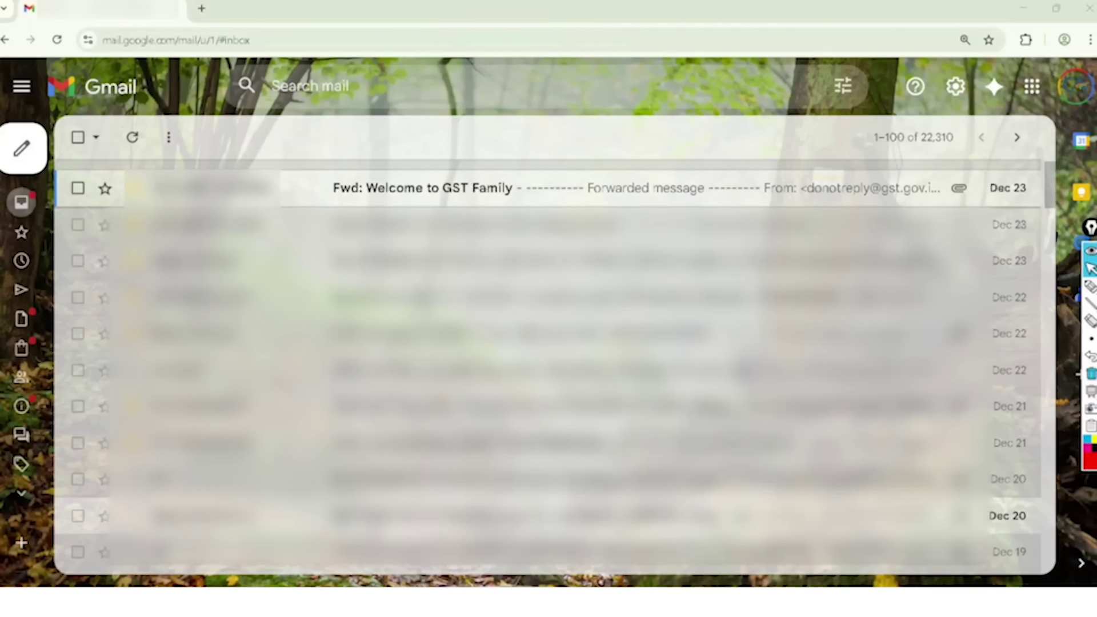
pyautogui.click(422, 188)
# - Circle the email's subject, forwarded sender, greeting line and 1.23 crore in red, underline the application reference, and clear the marks
pyautogui.click(1089, 287)
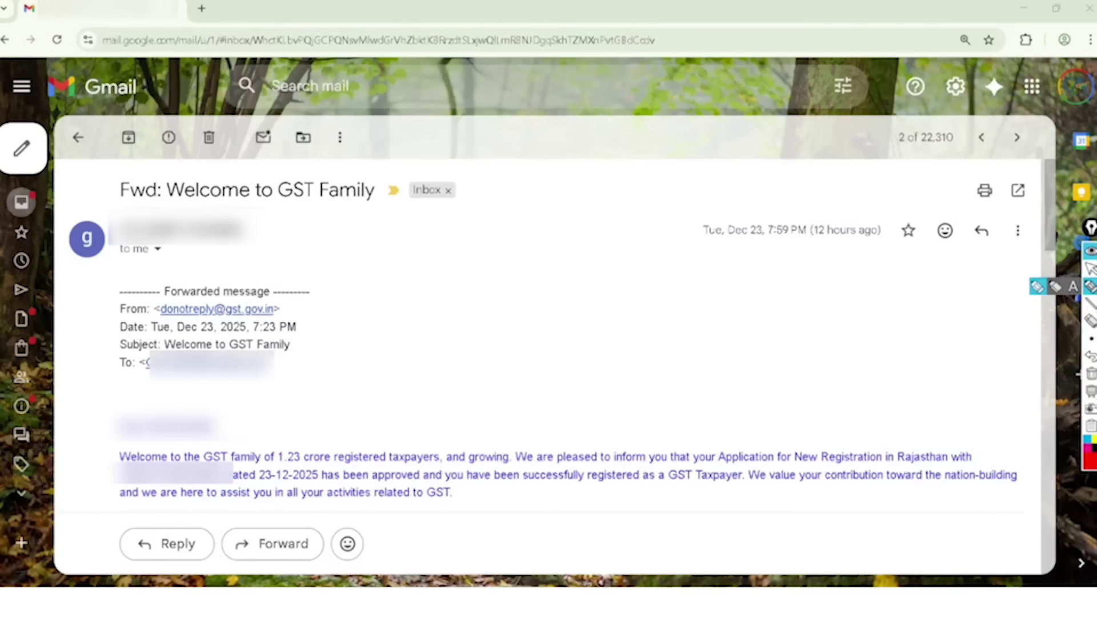
pyautogui.moveTo(170, 192)
pyautogui.mouseDown()
pyautogui.moveTo(246, 216)
pyautogui.moveTo(397, 197)
pyautogui.moveTo(220, 149)
pyautogui.moveTo(175, 167)
pyautogui.mouseUp()
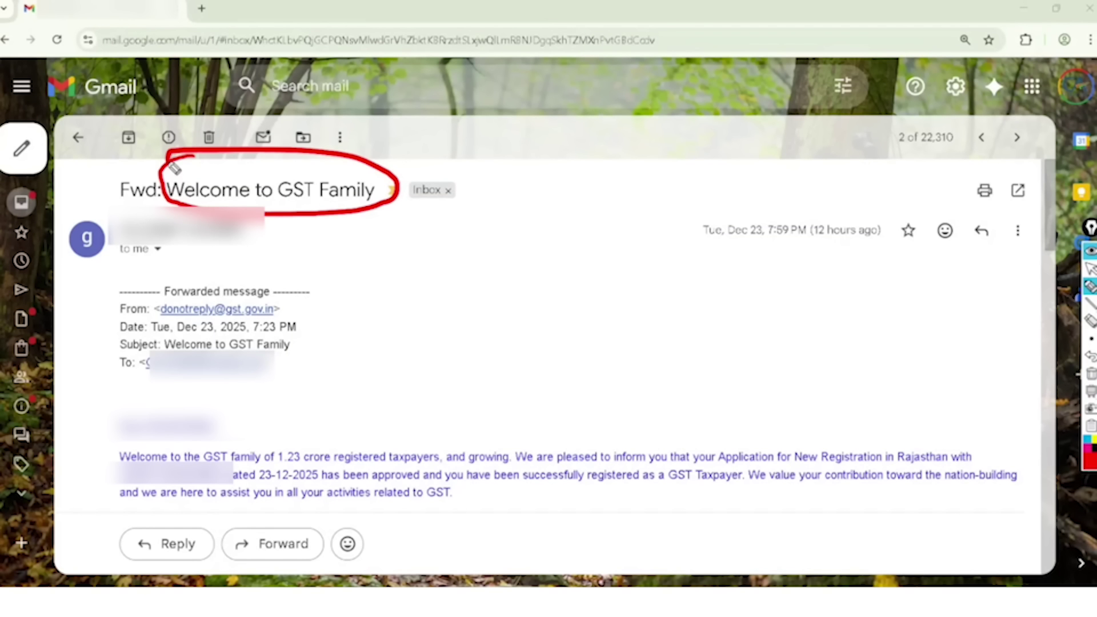
pyautogui.moveTo(298, 266)
pyautogui.mouseDown()
pyautogui.moveTo(147, 308)
pyautogui.moveTo(283, 323)
pyautogui.moveTo(271, 267)
pyautogui.mouseUp()
pyautogui.moveTo(203, 393)
pyautogui.mouseDown()
pyautogui.moveTo(183, 391)
pyautogui.moveTo(103, 440)
pyautogui.moveTo(234, 397)
pyautogui.moveTo(204, 393)
pyautogui.mouseUp()
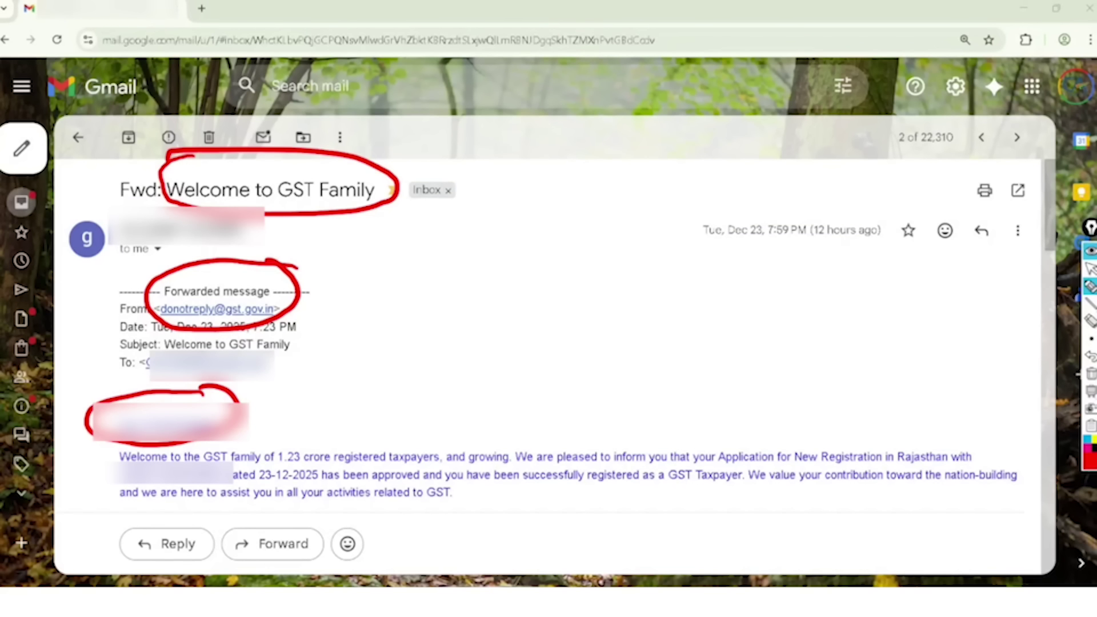
pyautogui.moveTo(89, 483)
pyautogui.mouseDown()
pyautogui.moveTo(94, 469)
pyautogui.moveTo(313, 472)
pyautogui.moveTo(338, 428)
pyautogui.moveTo(264, 458)
pyautogui.moveTo(277, 472)
pyautogui.mouseUp()
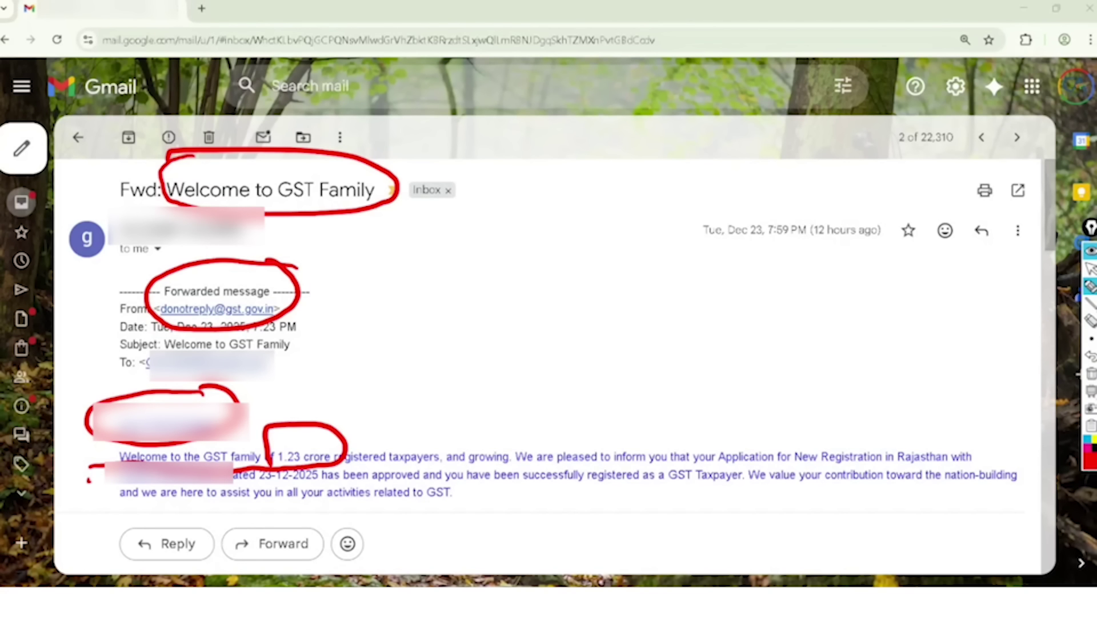
pyautogui.click(1091, 268)
pyautogui.scroll(-5, 548, 343)
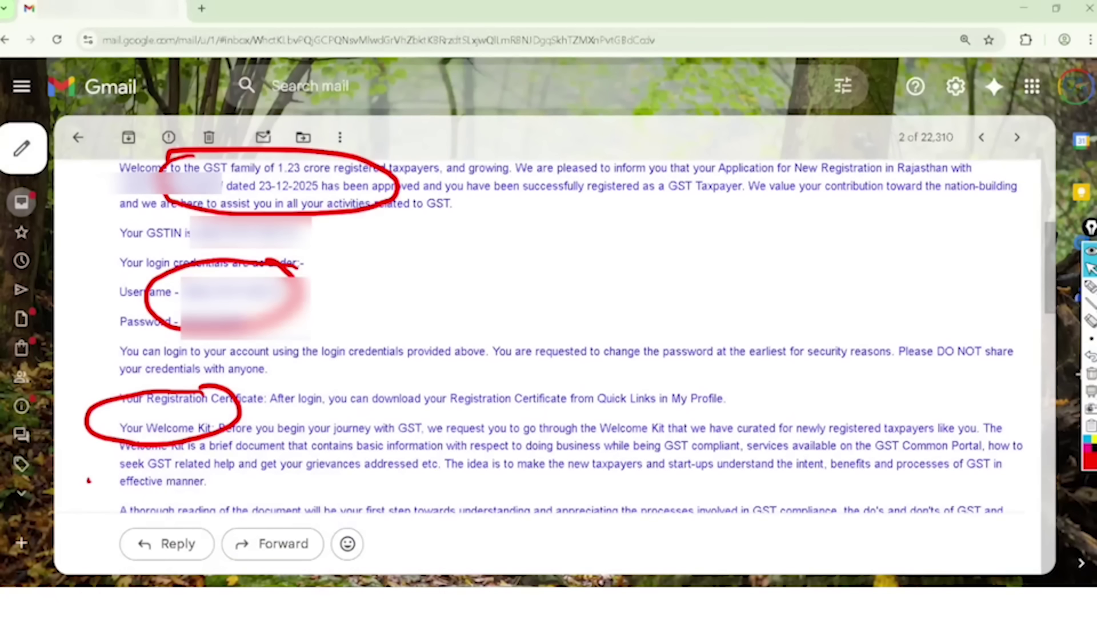
pyautogui.click(1090, 375)
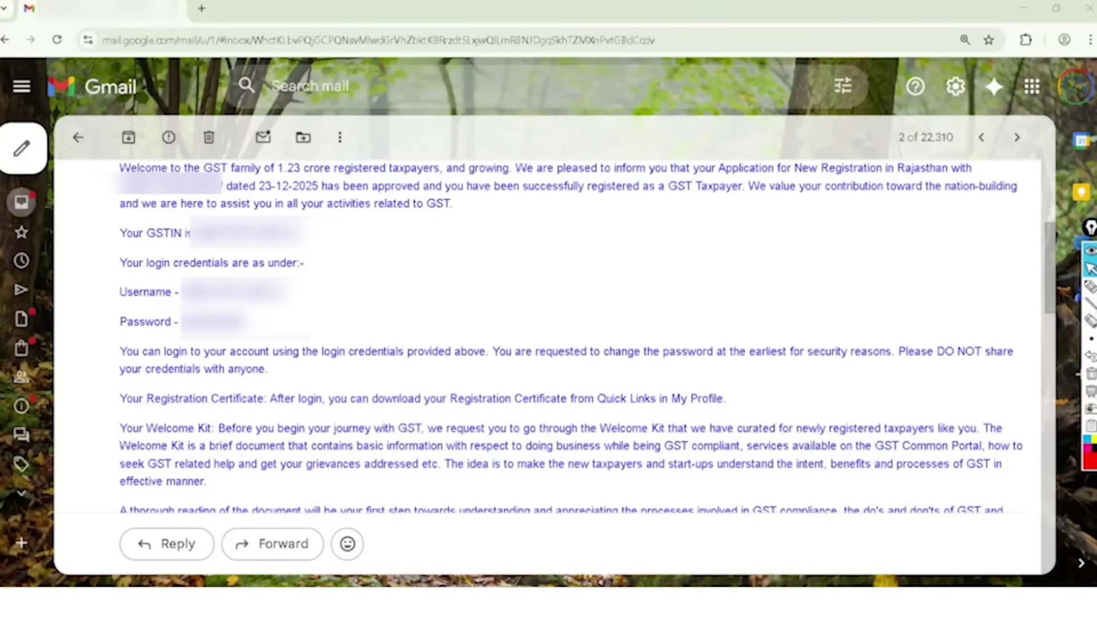
# - Circle the GSTIN, Username and Password lines of the welcome email in red, and clear the marks
pyautogui.click(1090, 285)
pyautogui.moveTo(98, 247)
pyautogui.mouseDown()
pyautogui.moveTo(307, 249)
pyautogui.moveTo(216, 213)
pyautogui.moveTo(87, 237)
pyautogui.moveTo(91, 253)
pyautogui.mouseUp()
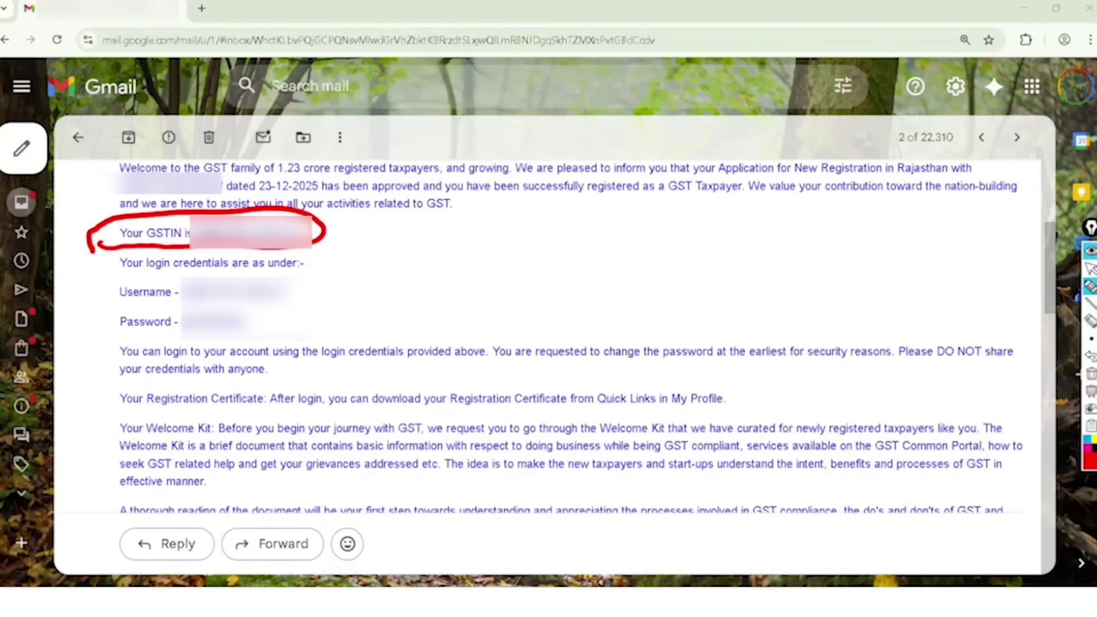
pyautogui.moveTo(88, 310)
pyautogui.mouseDown()
pyautogui.moveTo(240, 319)
pyautogui.moveTo(260, 268)
pyautogui.moveTo(91, 313)
pyautogui.moveTo(172, 339)
pyautogui.moveTo(166, 309)
pyautogui.moveTo(116, 344)
pyautogui.mouseUp()
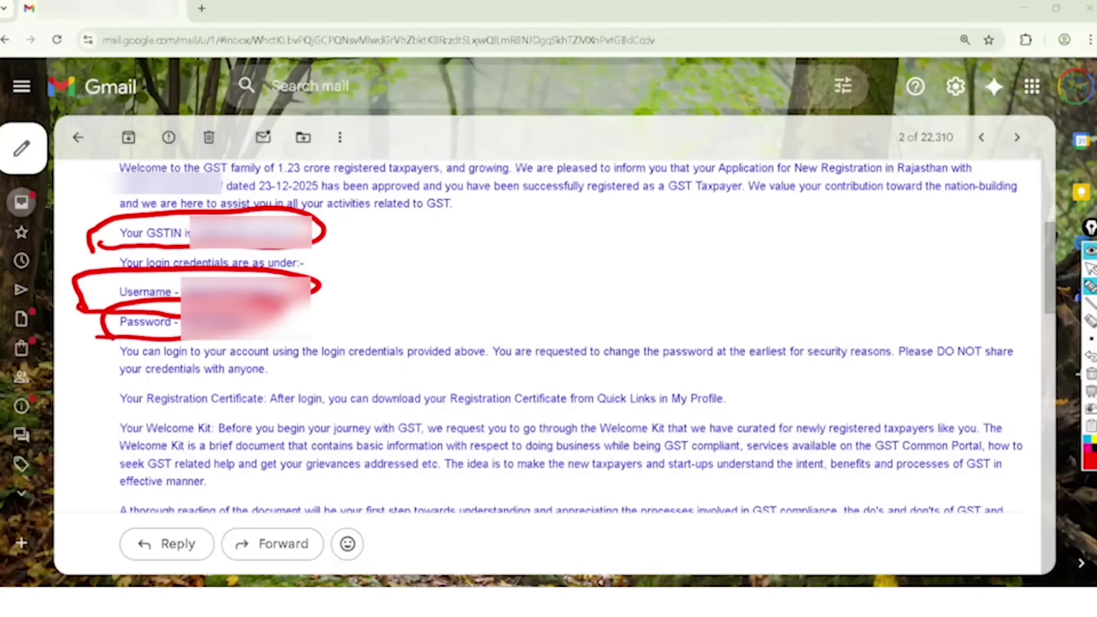
pyautogui.click(1090, 269)
pyautogui.click(1090, 373)
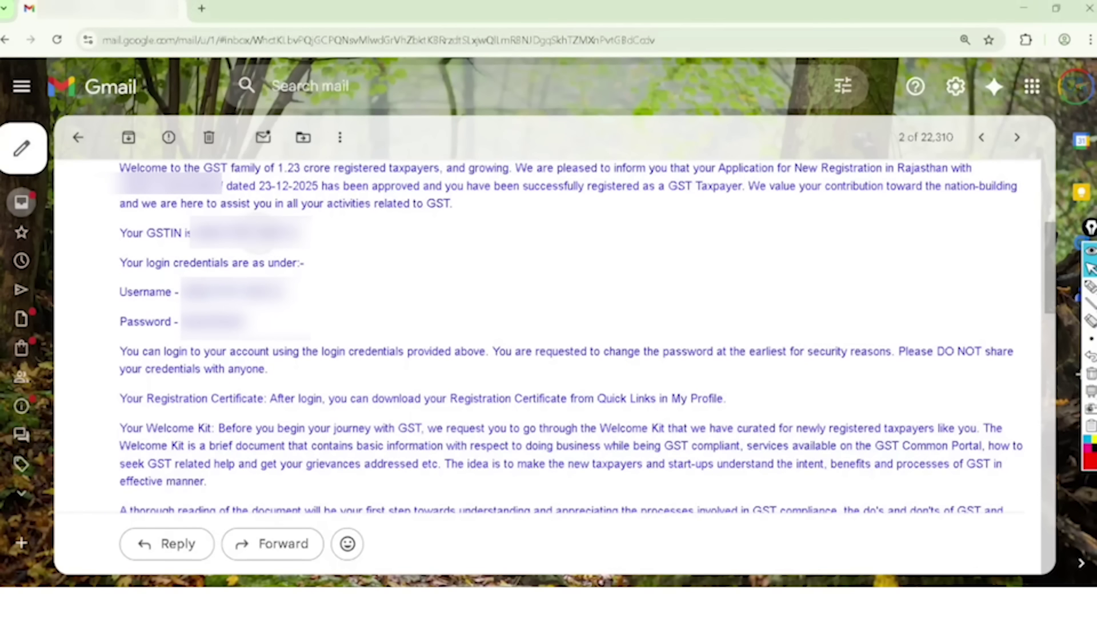
# - Select the GSTIN in the welcome email and open gst.gov.in in a new tab
pyautogui.doubleClick(259, 233)
pyautogui.click(235, 206)
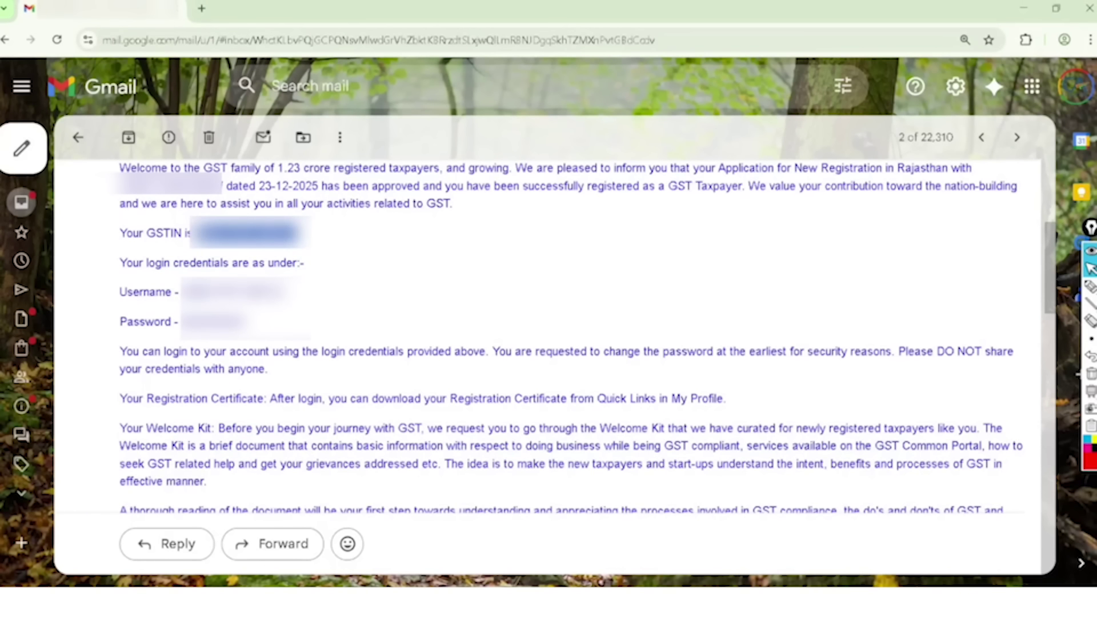
pyautogui.hotkey('ctrl', 't')
pyautogui.write('g')
pyautogui.press('Return')
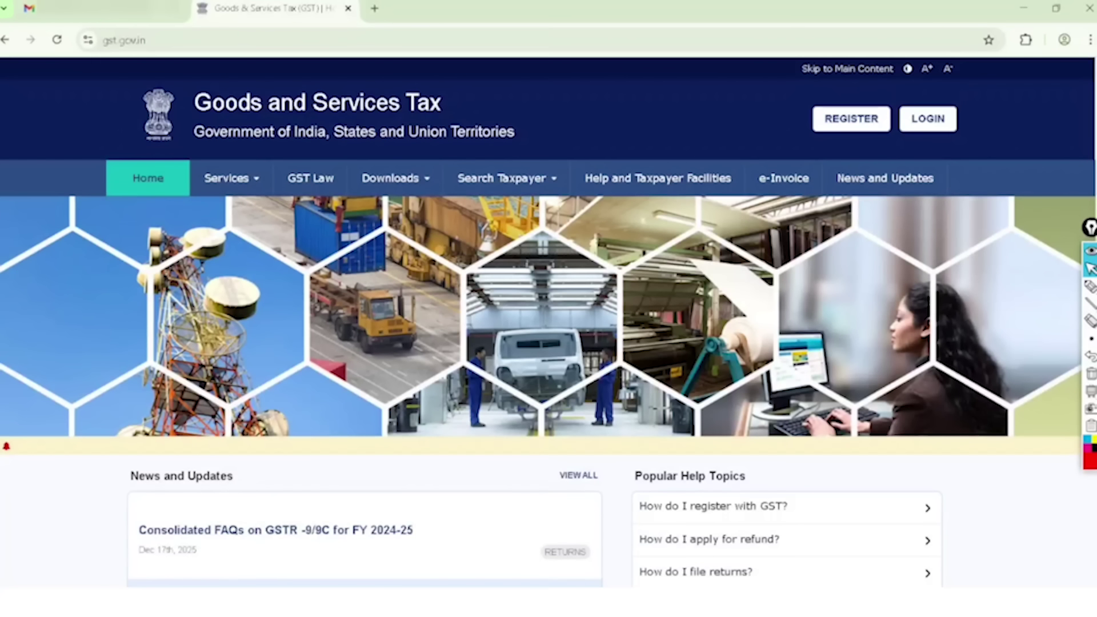
# - Circle REGISTER and tick LOGIN in red on the GST homepage, clear the marks, and open the login page
pyautogui.click(1091, 286)
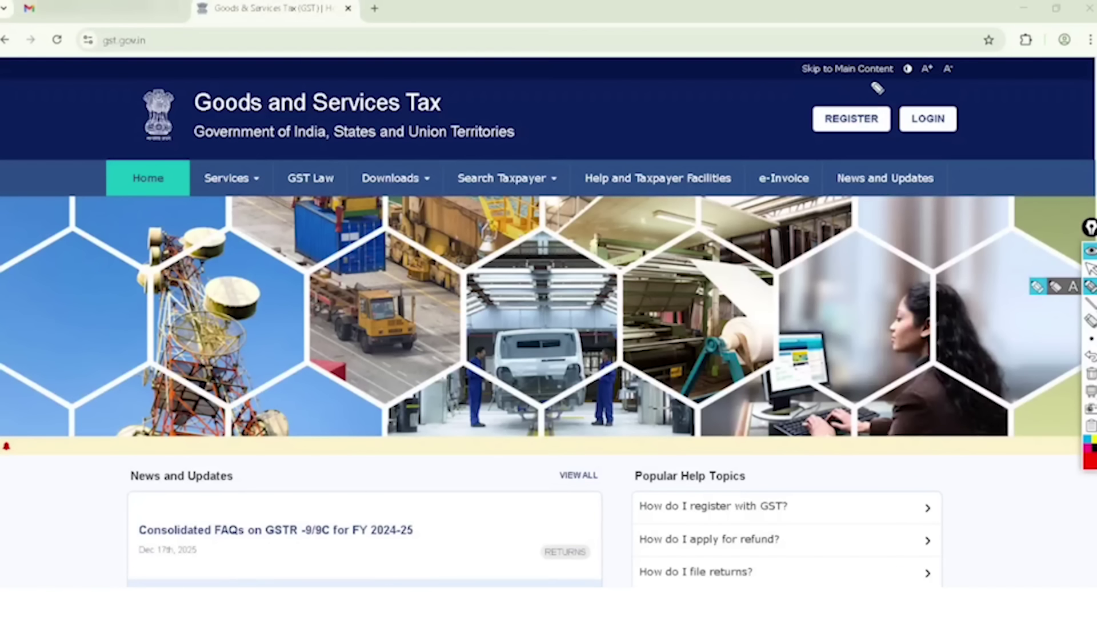
pyautogui.moveTo(869, 57)
pyautogui.mouseDown()
pyautogui.moveTo(792, 158)
pyautogui.moveTo(880, 77)
pyautogui.moveTo(837, 69)
pyautogui.mouseUp()
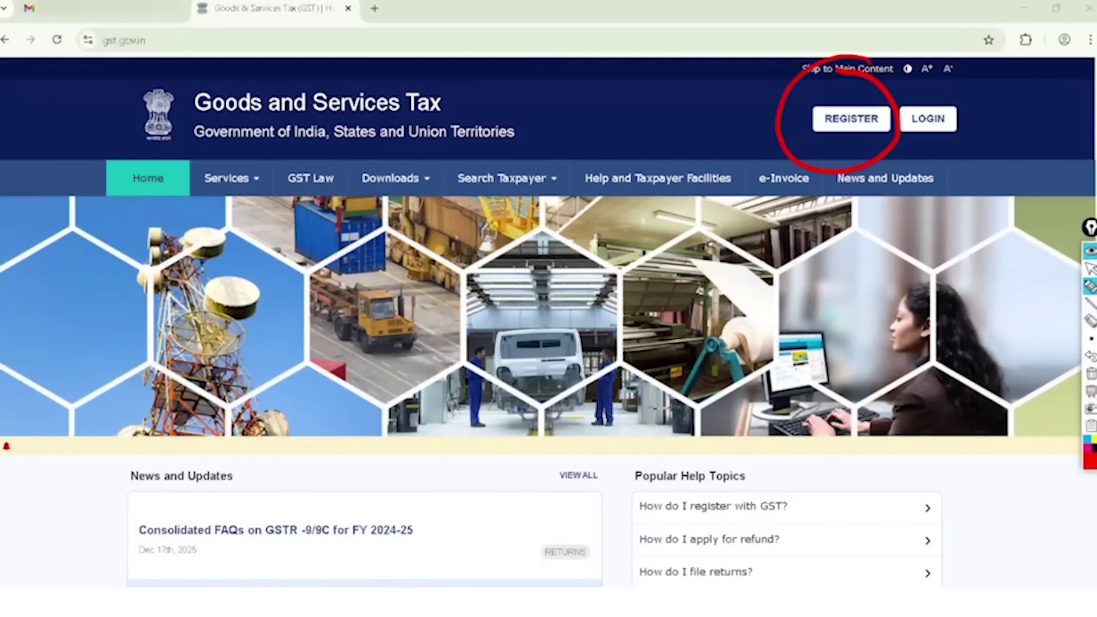
pyautogui.moveTo(908, 95); pyautogui.dragTo(979, 67)
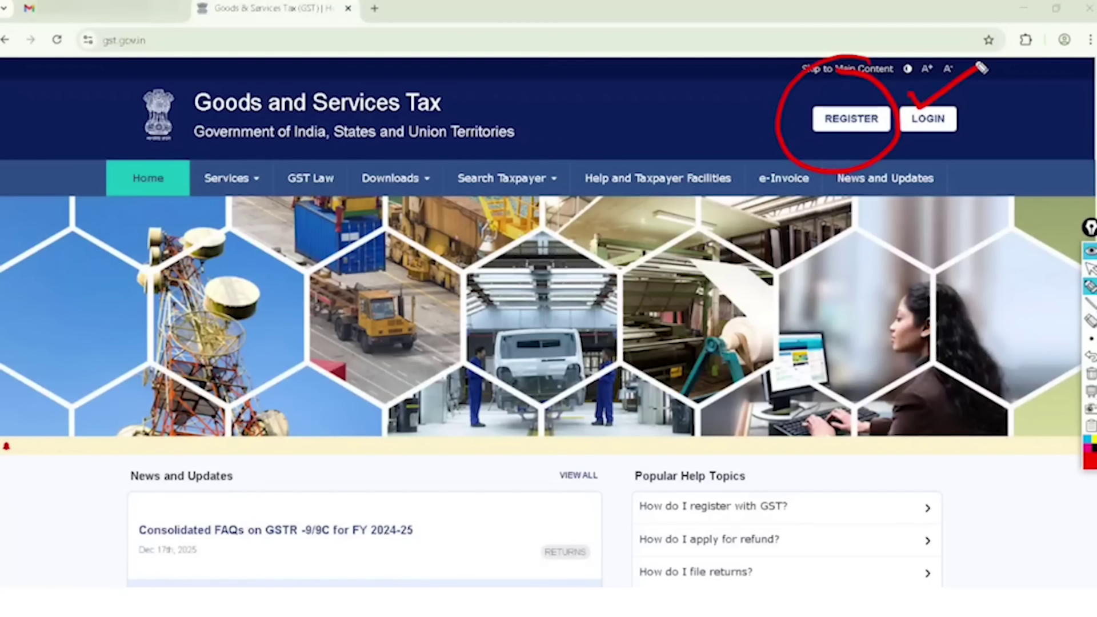
pyautogui.click(1090, 269)
pyautogui.click(1090, 374)
pyautogui.click(928, 119)
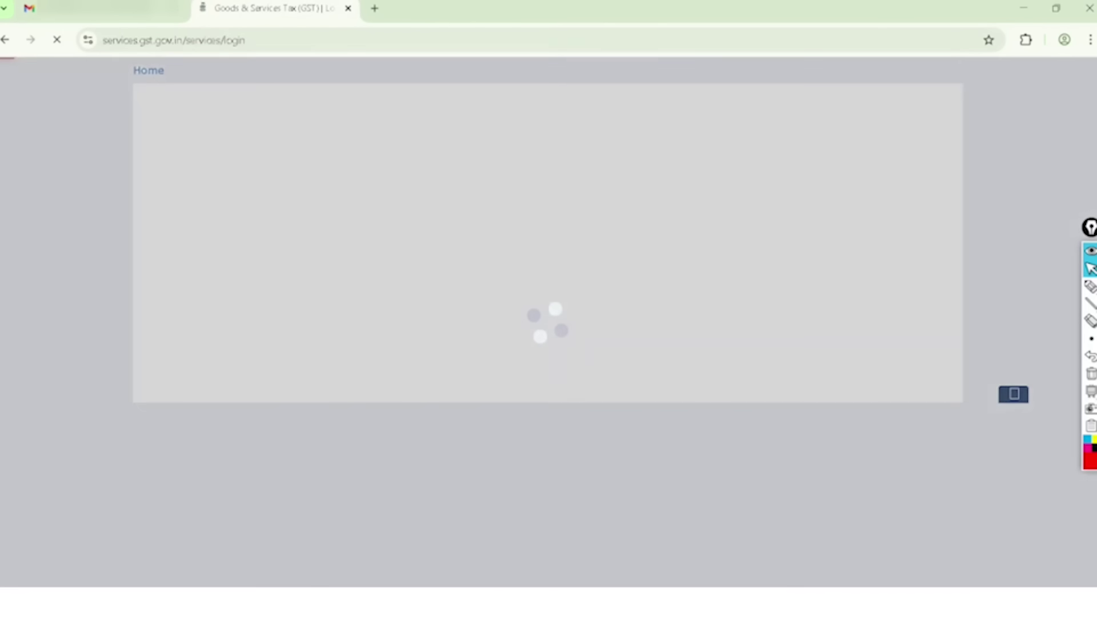
# - Mark the Username, Password and First time login note in red, clear the marks, and open the first-time login page
pyautogui.scroll(-2, 542, 323)
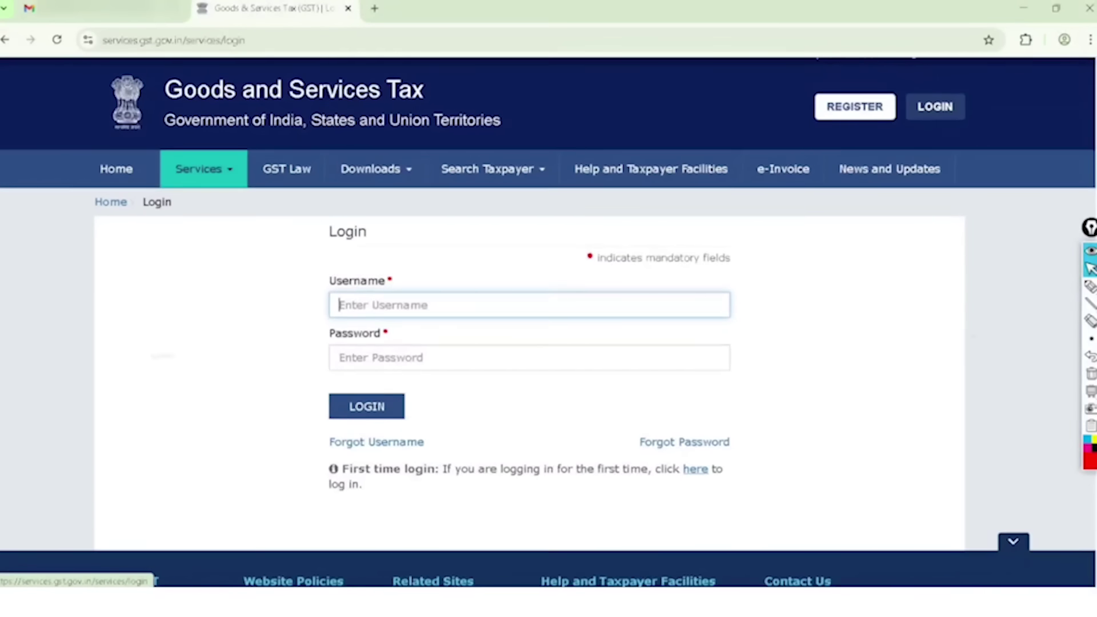
pyautogui.click(1090, 287)
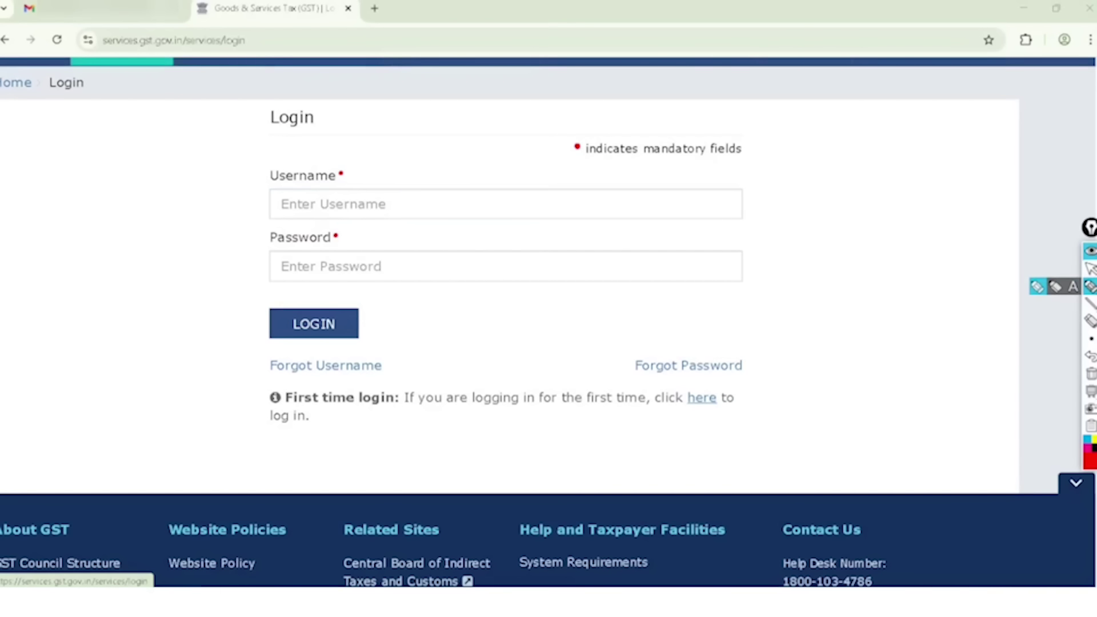
pyautogui.moveTo(210, 187)
pyautogui.mouseDown()
pyautogui.moveTo(318, 135)
pyautogui.moveTo(318, 124)
pyautogui.mouseUp()
pyautogui.moveTo(210, 252); pyautogui.dragTo(314, 224)
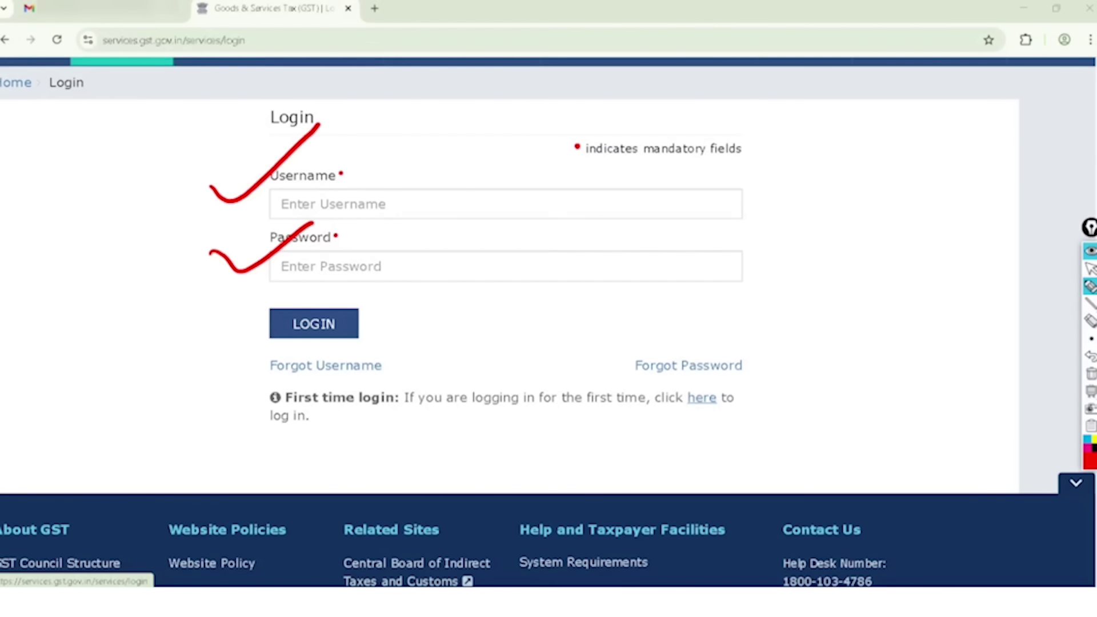
pyautogui.moveTo(297, 379)
pyautogui.mouseDown()
pyautogui.moveTo(255, 384)
pyautogui.moveTo(323, 417)
pyautogui.moveTo(401, 402)
pyautogui.moveTo(286, 377)
pyautogui.mouseUp()
pyautogui.moveTo(396, 409); pyautogui.dragTo(652, 409)
pyautogui.moveTo(734, 388)
pyautogui.mouseDown()
pyautogui.moveTo(688, 402)
pyautogui.moveTo(686, 393)
pyautogui.moveTo(716, 388)
pyautogui.mouseUp()
pyautogui.click(1090, 269)
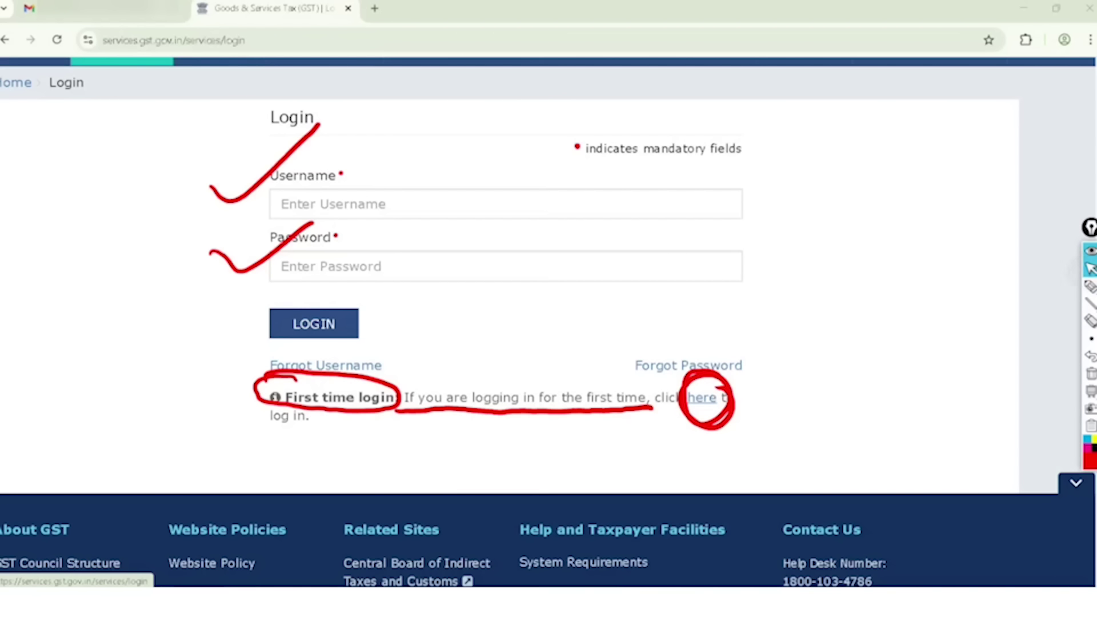
pyautogui.click(1090, 373)
pyautogui.click(702, 398)
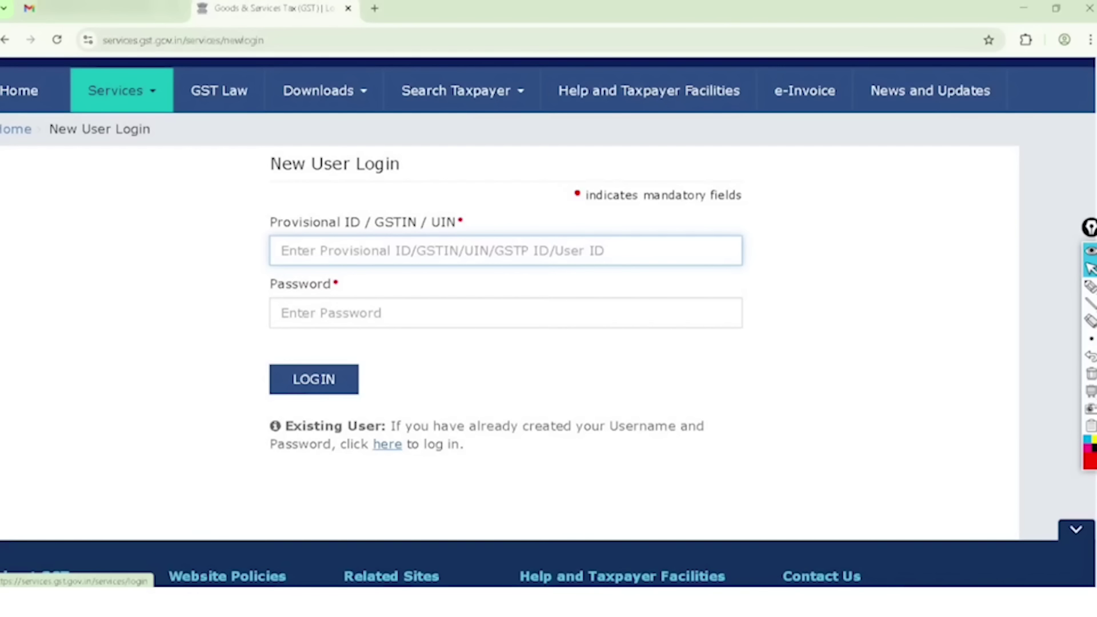
# - Circle the Provisional ID / GSTIN / UIN label, the Password label and LOGIN in red on the New User Login form
pyautogui.click(1090, 286)
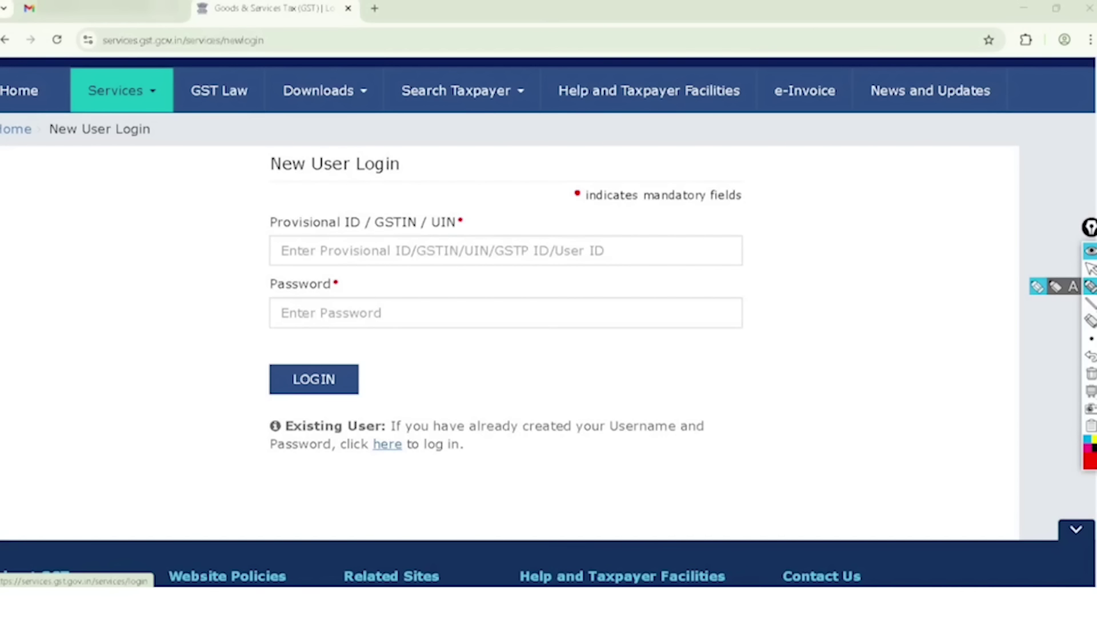
pyautogui.moveTo(338, 187)
pyautogui.mouseDown()
pyautogui.moveTo(275, 186)
pyautogui.moveTo(372, 243)
pyautogui.moveTo(375, 181)
pyautogui.moveTo(298, 196)
pyautogui.mouseUp()
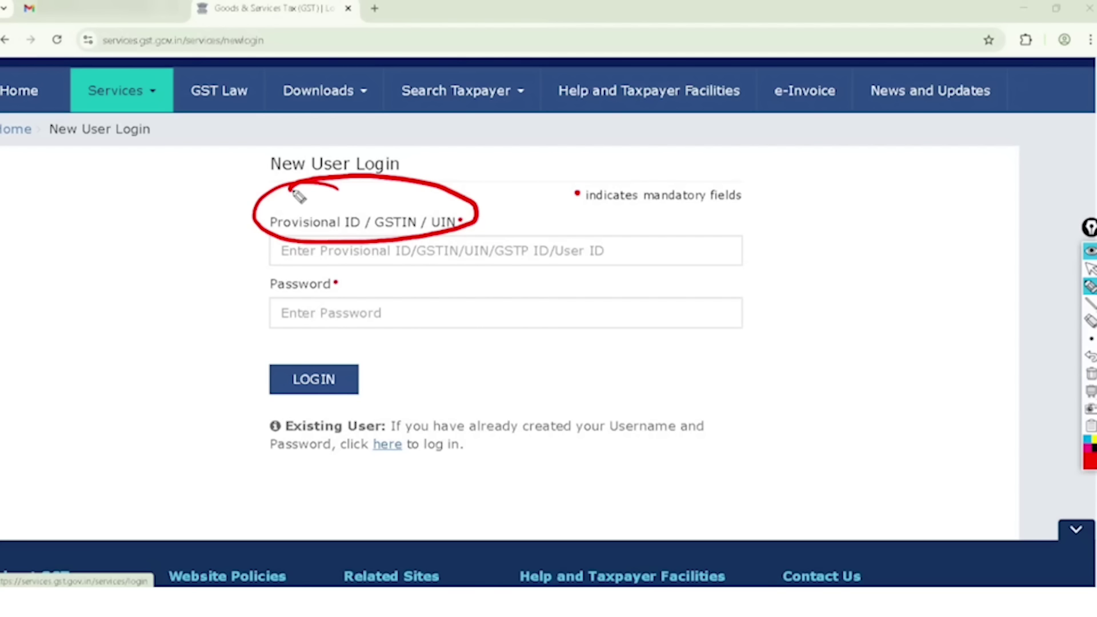
pyautogui.moveTo(338, 269)
pyautogui.mouseDown()
pyautogui.moveTo(309, 264)
pyautogui.moveTo(326, 336)
pyautogui.moveTo(298, 288)
pyautogui.mouseUp()
pyautogui.moveTo(351, 348)
pyautogui.mouseDown()
pyautogui.moveTo(289, 343)
pyautogui.moveTo(387, 375)
pyautogui.moveTo(342, 336)
pyautogui.moveTo(352, 348)
pyautogui.mouseUp()
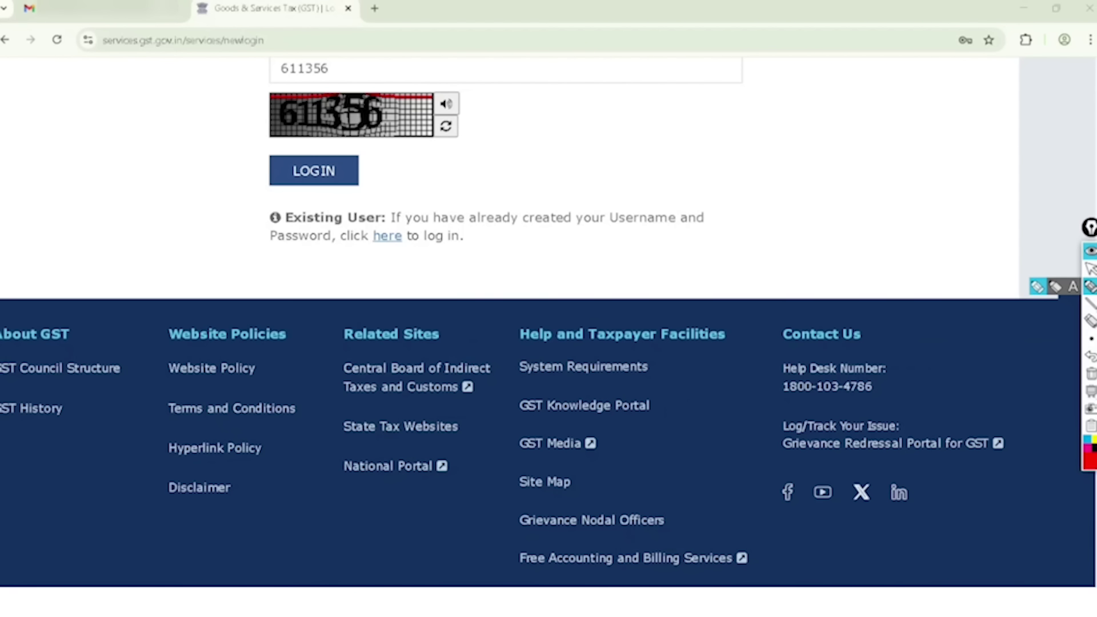
# - Circle LOGIN in red below the captcha, clear the mark, and submit the New User Login form
pyautogui.moveTo(337, 119)
pyautogui.mouseDown()
pyautogui.moveTo(260, 197)
pyautogui.moveTo(366, 129)
pyautogui.moveTo(308, 129)
pyautogui.mouseUp()
pyautogui.click(1091, 268)
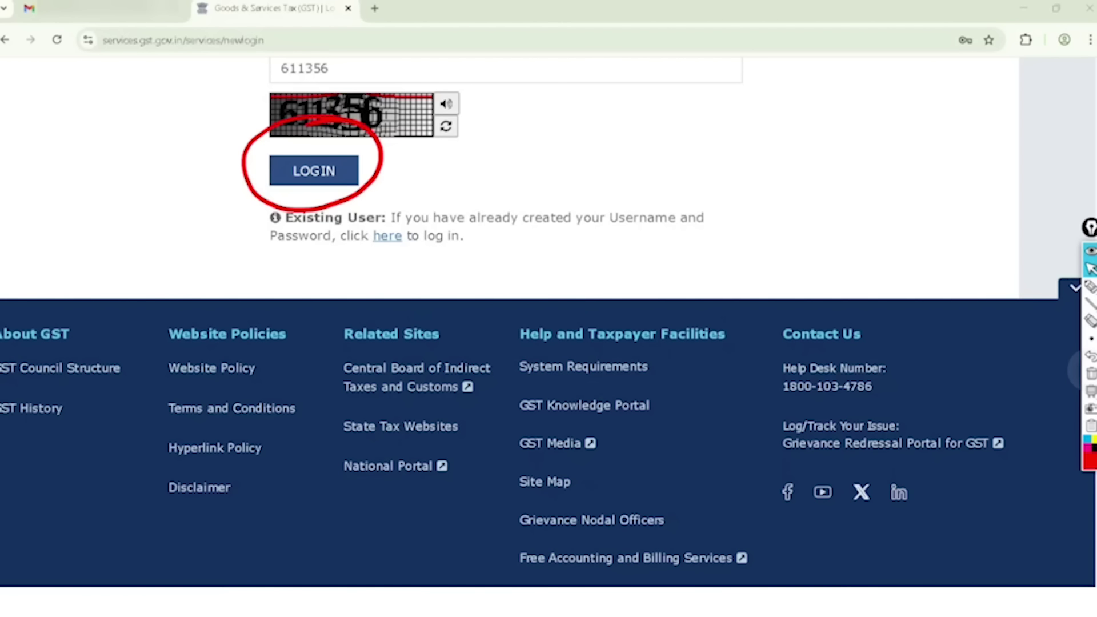
pyautogui.click(1090, 374)
pyautogui.click(313, 171)
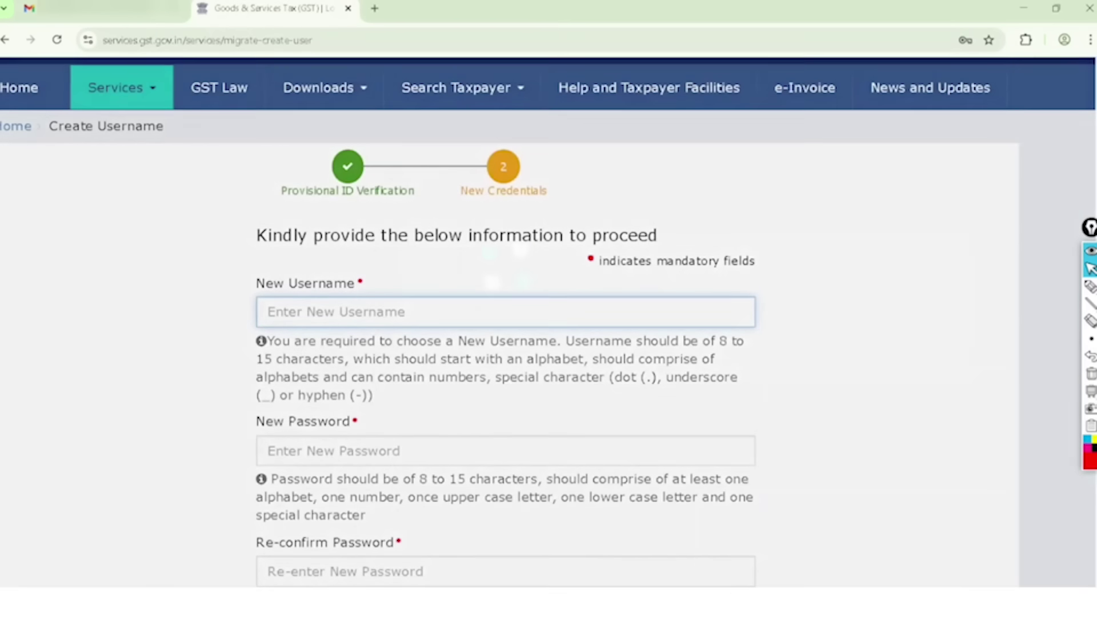
# - Tick New Username, New Password and Re-confirm Password in red, underline the username length and starting-letter rules, and clear the marks
pyautogui.scroll(-1, 81, 369)
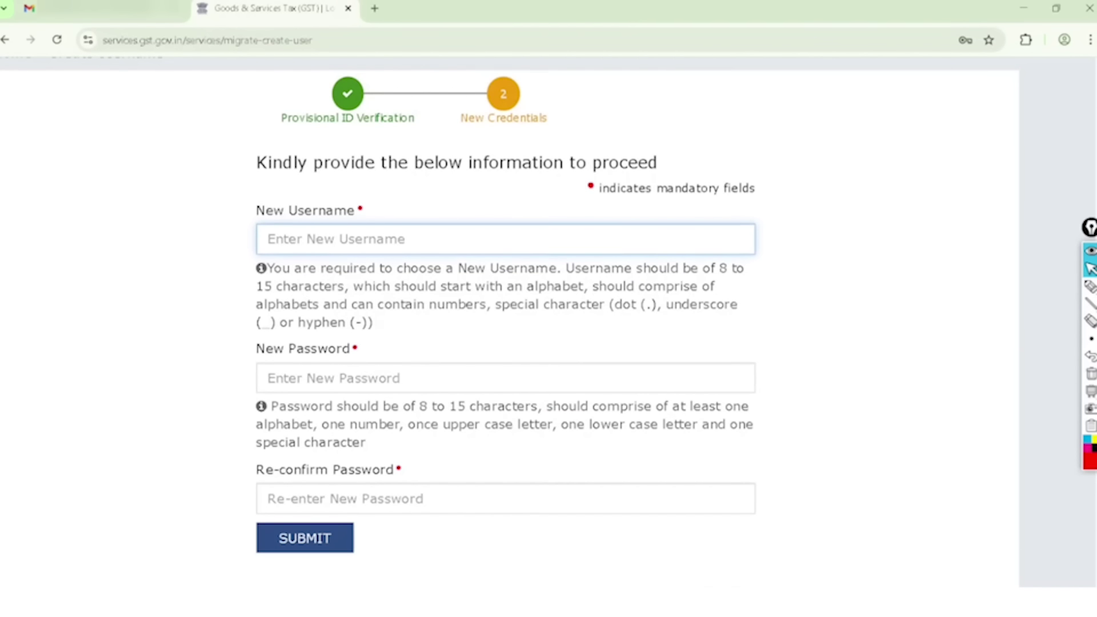
pyautogui.click(1091, 286)
pyautogui.moveTo(201, 207)
pyautogui.mouseDown()
pyautogui.moveTo(216, 225)
pyautogui.moveTo(323, 140)
pyautogui.mouseUp()
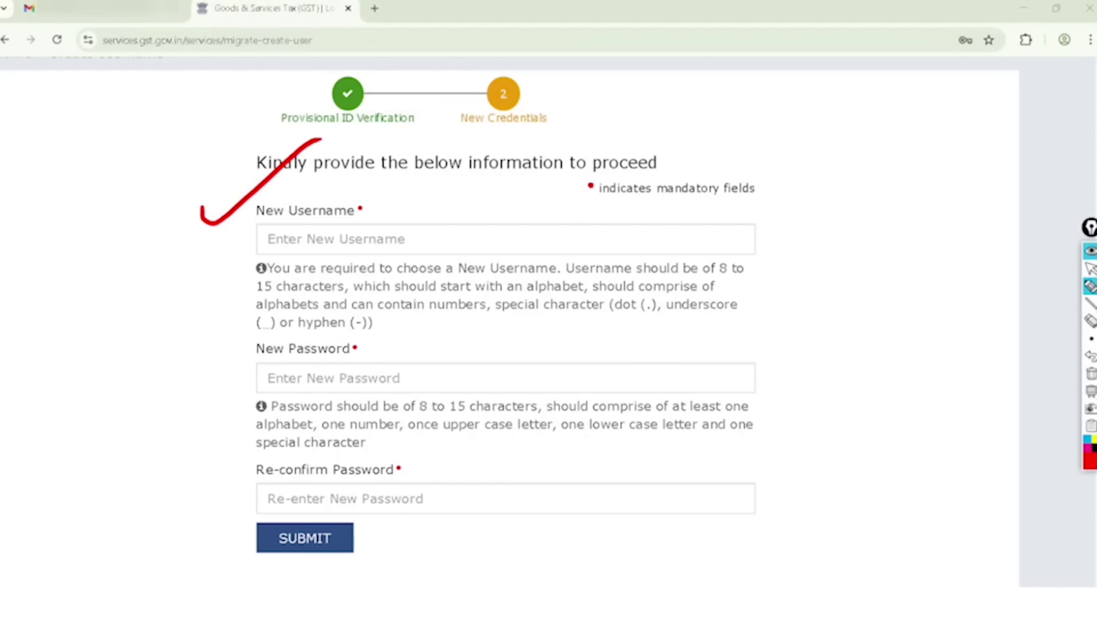
pyautogui.moveTo(264, 281); pyautogui.dragTo(739, 279)
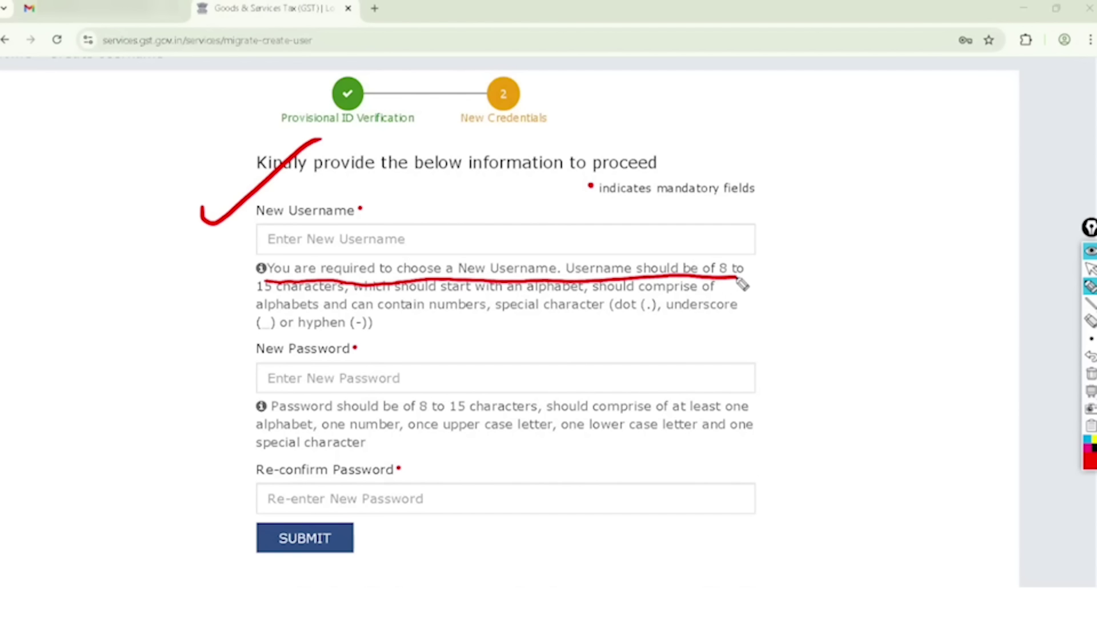
pyautogui.moveTo(233, 296); pyautogui.dragTo(537, 300)
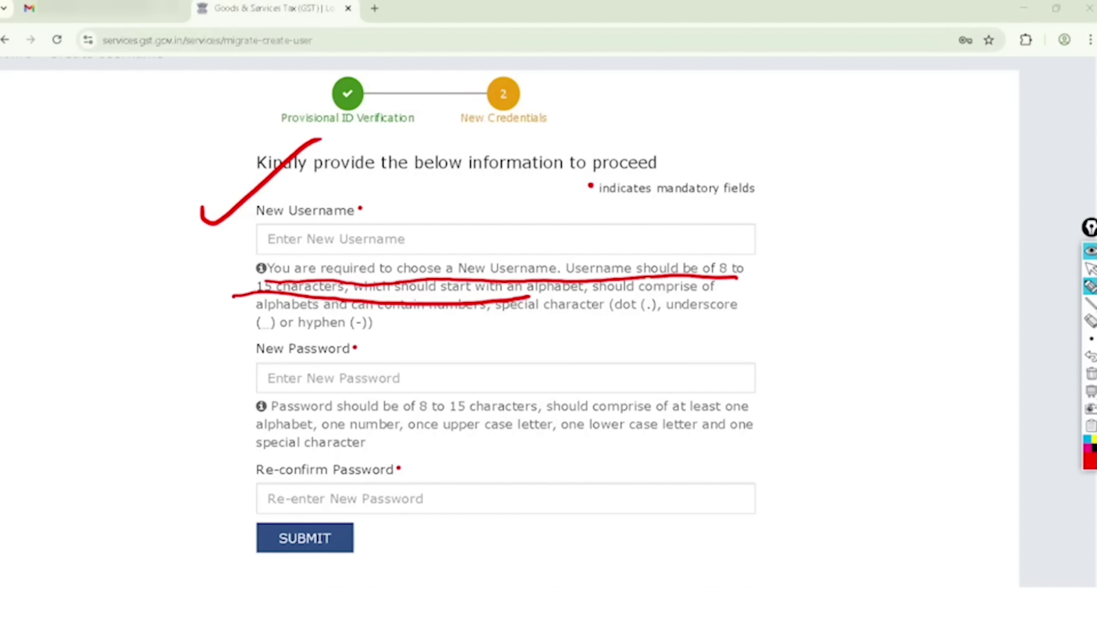
pyautogui.moveTo(217, 374)
pyautogui.mouseDown()
pyautogui.moveTo(269, 367)
pyautogui.moveTo(359, 292)
pyautogui.mouseUp()
pyautogui.moveTo(203, 485); pyautogui.dragTo(297, 452)
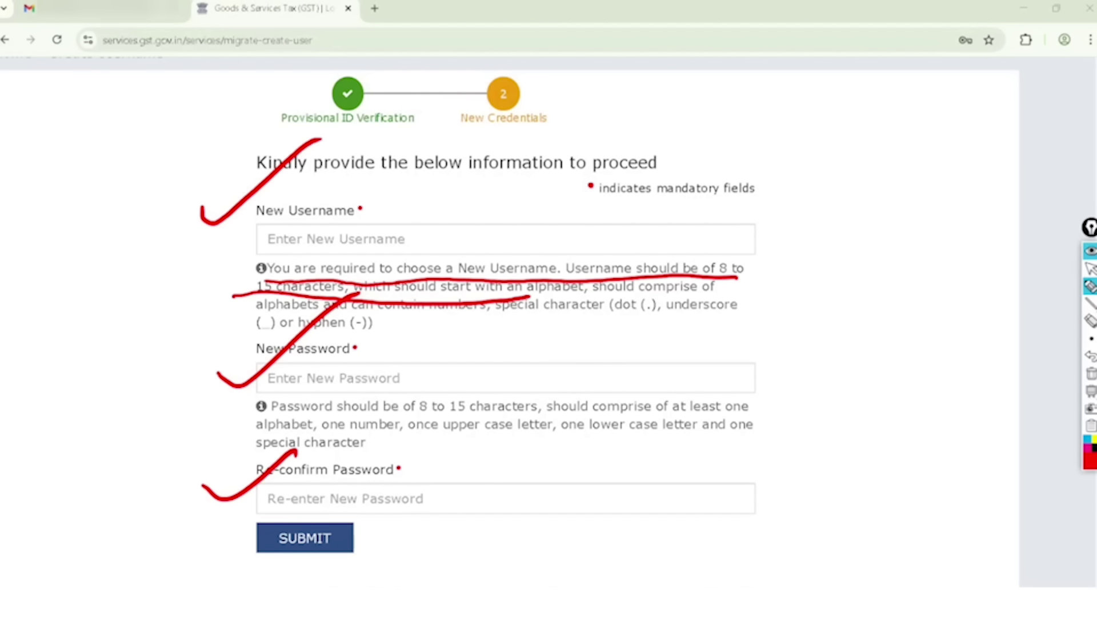
pyautogui.hotkey('ctrl', 'shift', '2')
pyautogui.click(1090, 374)
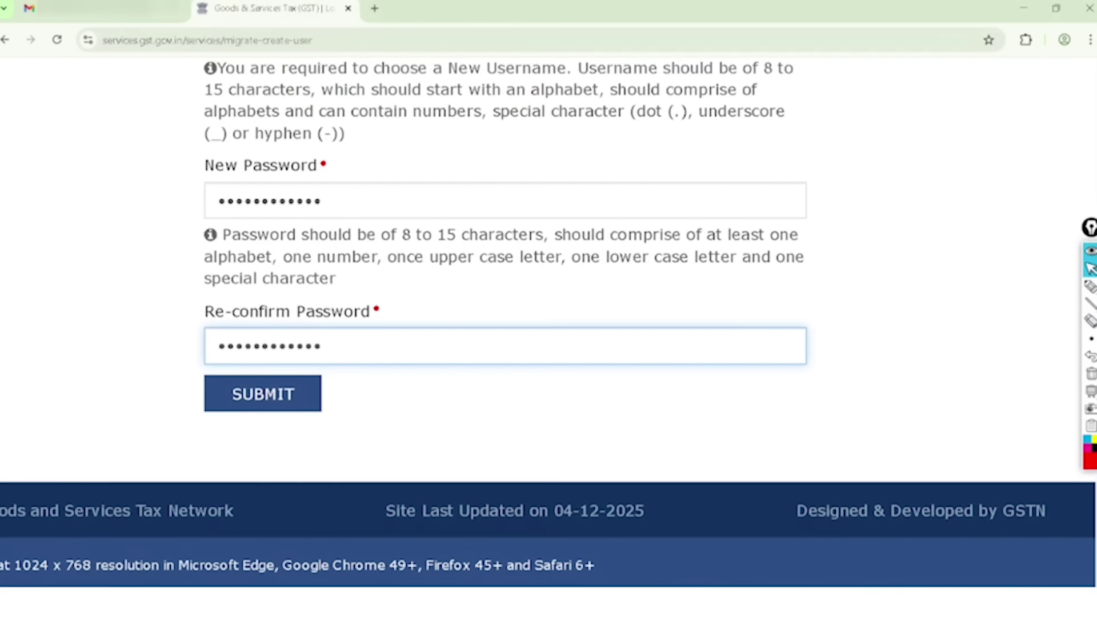
# - Tick both filled password fields and circle SUBMIT in red, clear the marks, and submit the new credentials
pyautogui.click(1090, 286)
pyautogui.moveTo(157, 178); pyautogui.dragTo(277, 110)
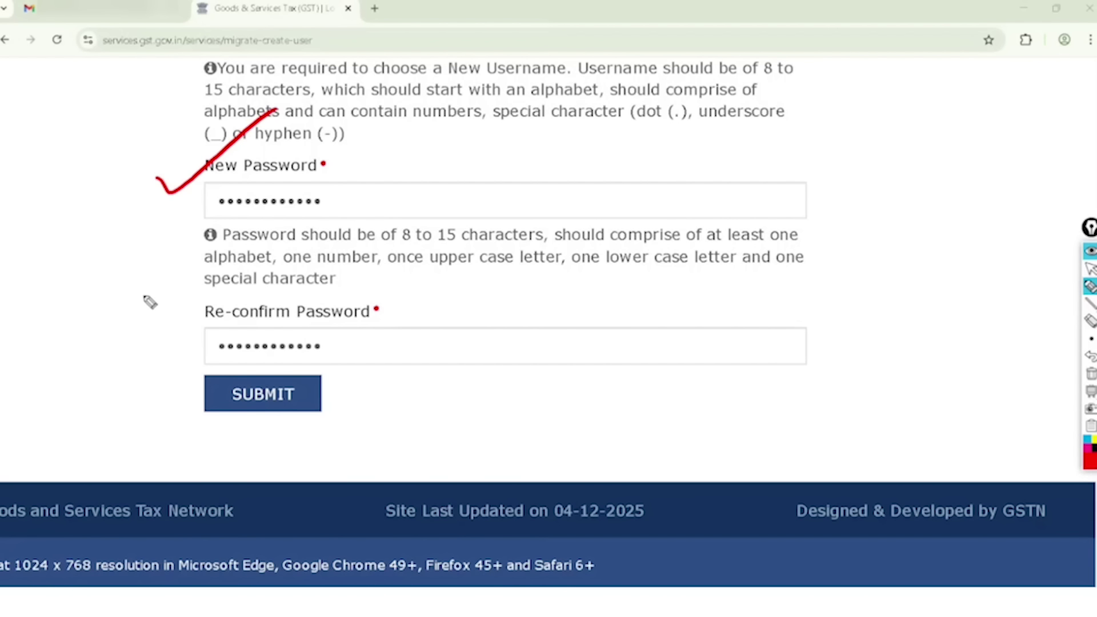
pyautogui.moveTo(136, 287); pyautogui.dragTo(274, 245)
pyautogui.moveTo(288, 329)
pyautogui.mouseDown()
pyautogui.moveTo(177, 396)
pyautogui.moveTo(255, 345)
pyautogui.mouseUp()
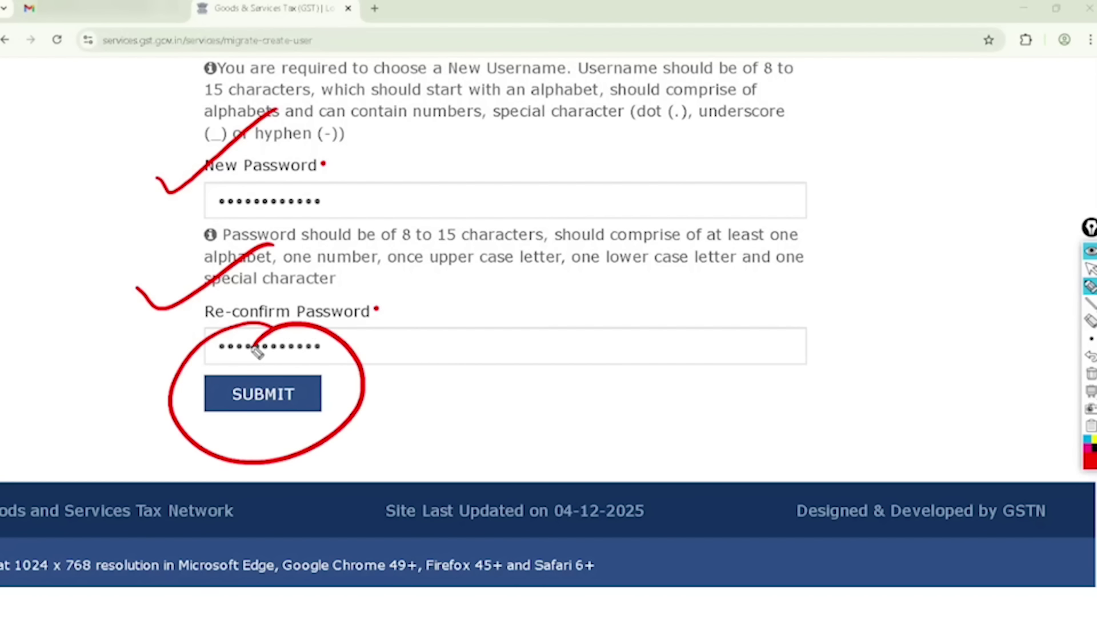
pyautogui.click(1091, 374)
pyautogui.click(262, 393)
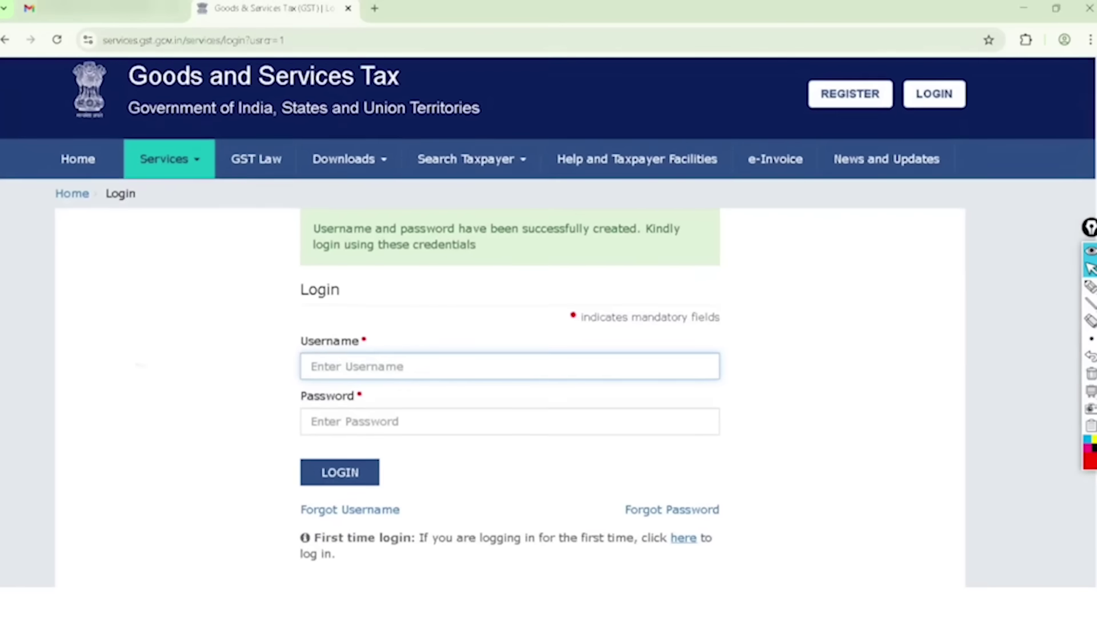
# - Underline the message about the created username and password in red and circle the whole green notice
pyautogui.scroll(1, 874, 366)
pyautogui.click(1091, 286)
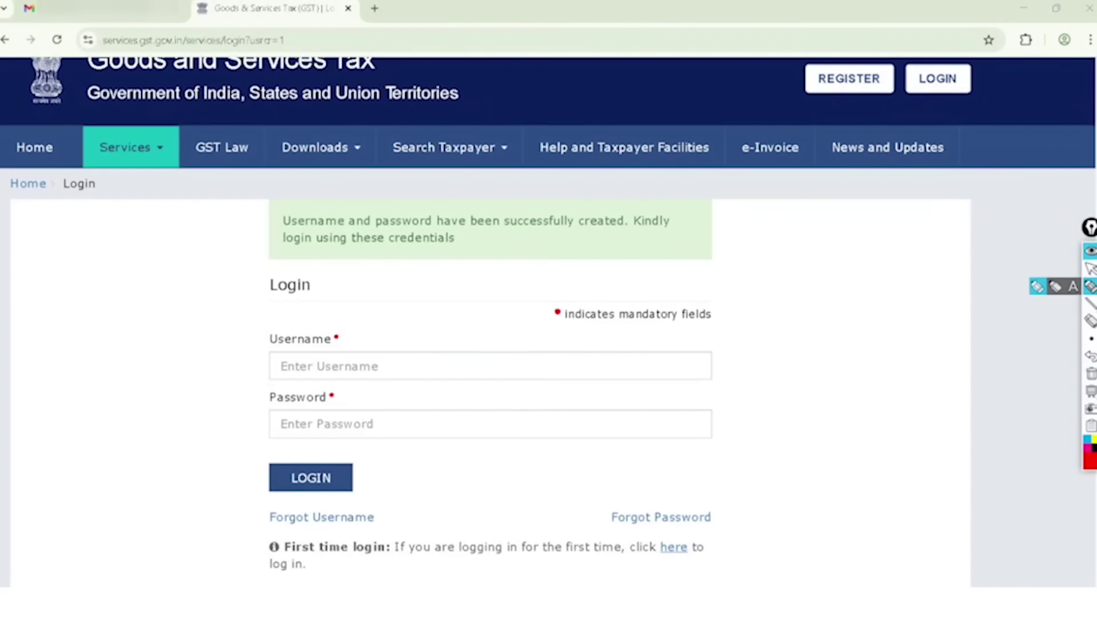
pyautogui.moveTo(272, 216)
pyautogui.mouseDown()
pyautogui.moveTo(313, 229)
pyautogui.moveTo(610, 229)
pyautogui.mouseUp()
pyautogui.moveTo(270, 250); pyautogui.dragTo(472, 250)
pyautogui.moveTo(706, 179)
pyautogui.mouseDown()
pyautogui.moveTo(610, 167)
pyautogui.moveTo(387, 284)
pyautogui.moveTo(580, 152)
pyautogui.mouseUp()
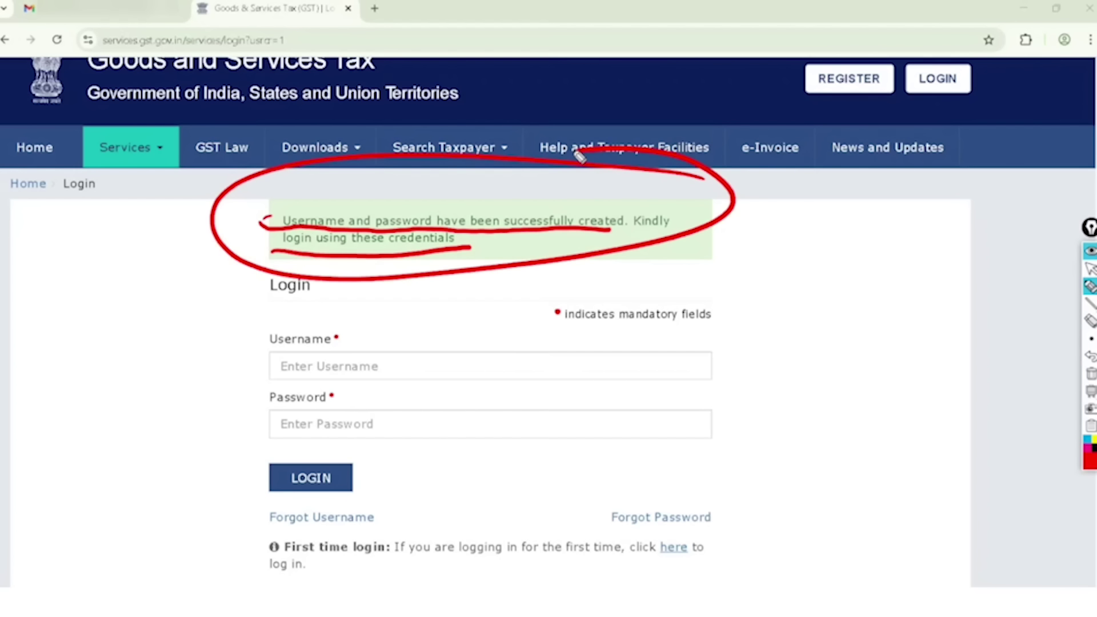
# - Tick Username, Password and LOGIN in red, clear the marks, and submit the login form
pyautogui.moveTo(204, 352); pyautogui.dragTo(354, 270)
pyautogui.moveTo(193, 423); pyautogui.dragTo(337, 360)
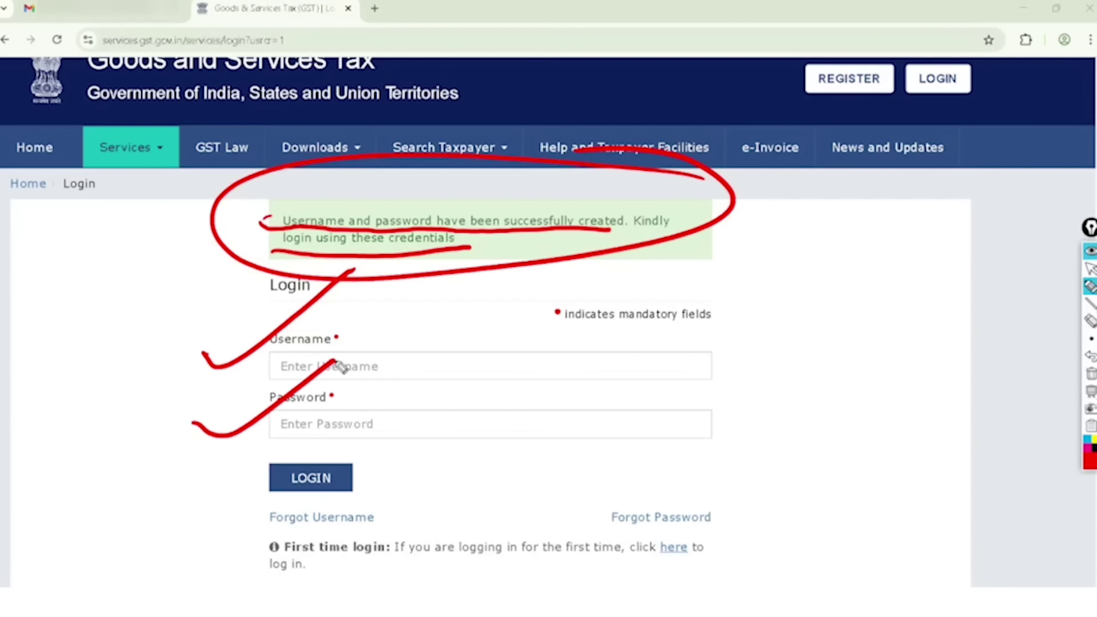
pyautogui.moveTo(174, 504); pyautogui.dragTo(249, 469)
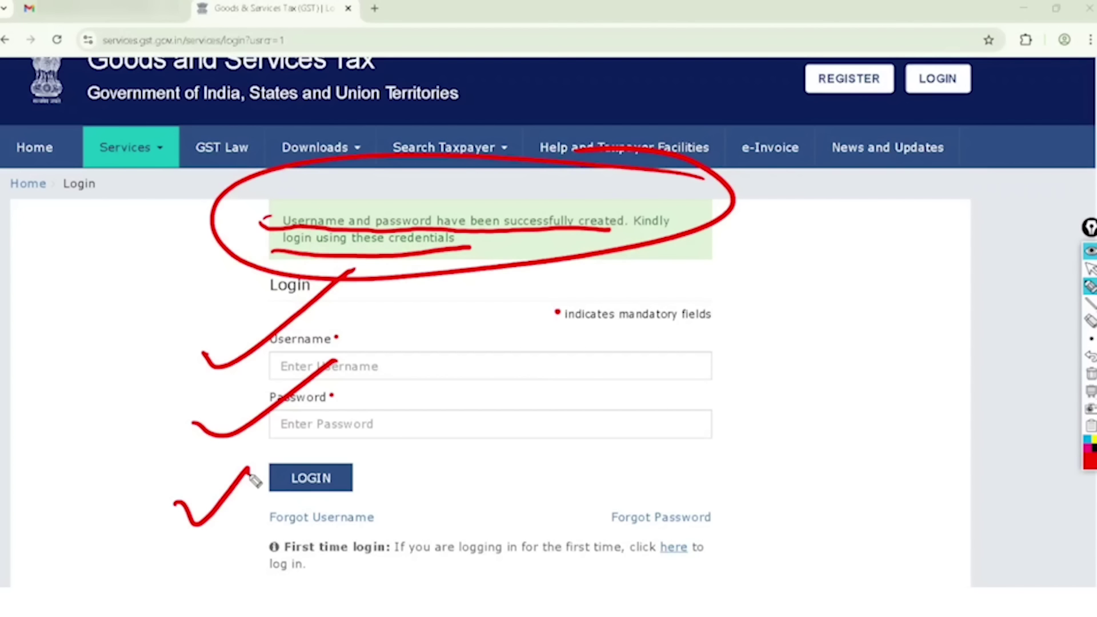
pyautogui.click(1090, 269)
pyautogui.click(1090, 374)
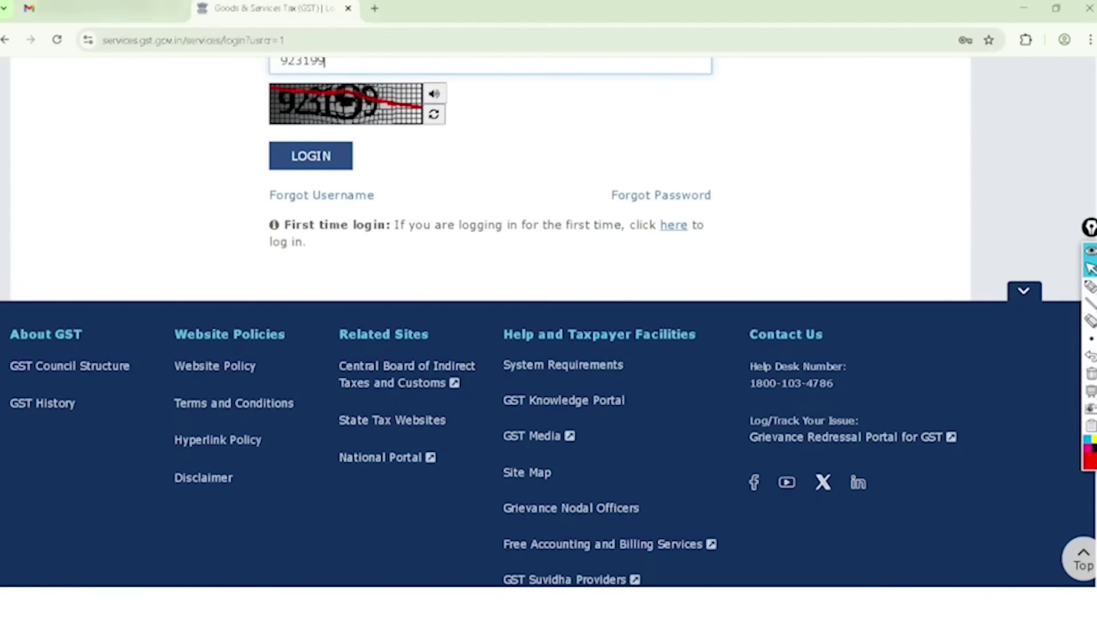
pyautogui.click(310, 156)
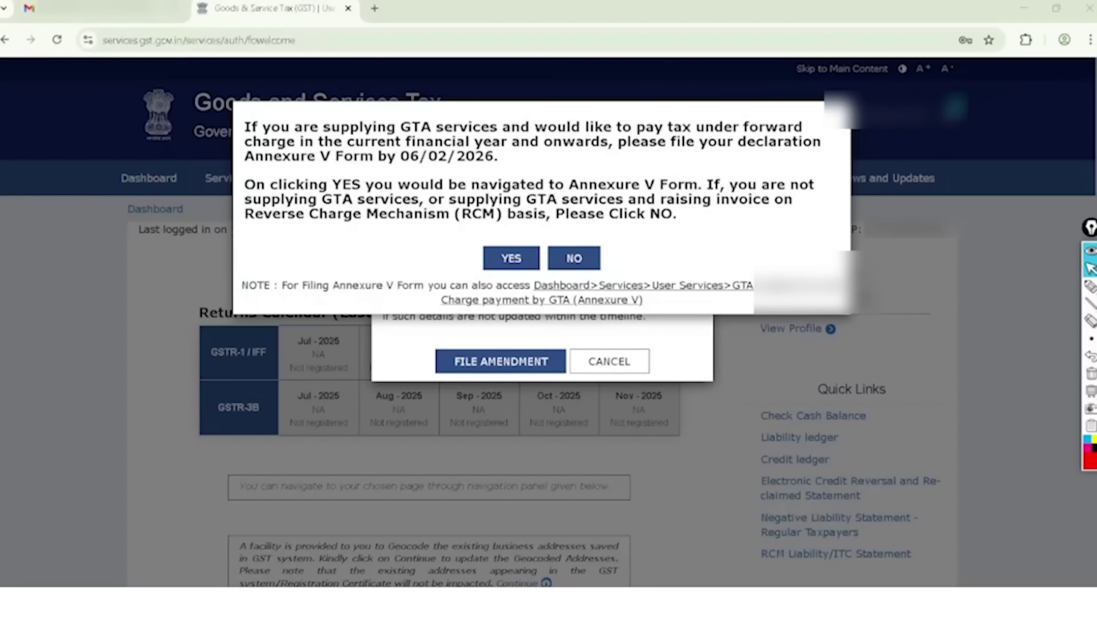
# - Circle GTA in red in the Annexure V declaration notice and handwrite FC with tick marks beside the text
pyautogui.click(1089, 286)
pyautogui.moveTo(435, 105)
pyautogui.mouseDown()
pyautogui.moveTo(396, 123)
pyautogui.moveTo(432, 141)
pyautogui.moveTo(430, 109)
pyautogui.mouseUp()
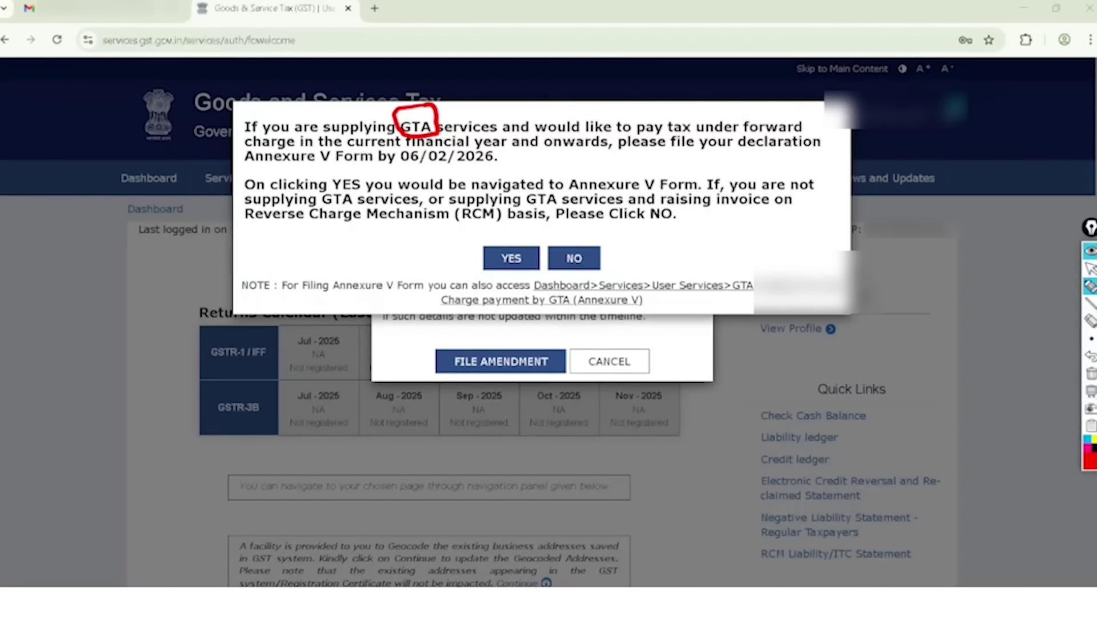
pyautogui.click(849, 350)
pyautogui.moveTo(754, 232)
pyautogui.mouseDown()
pyautogui.moveTo(757, 251)
pyautogui.moveTo(766, 218)
pyautogui.mouseUp()
pyautogui.moveTo(752, 238)
pyautogui.mouseDown()
pyautogui.moveTo(797, 231)
pyautogui.moveTo(778, 287)
pyautogui.mouseUp()
pyautogui.moveTo(774, 256)
pyautogui.mouseDown()
pyautogui.moveTo(791, 281)
pyautogui.moveTo(857, 221)
pyautogui.mouseUp()
pyautogui.moveTo(807, 192)
pyautogui.mouseDown()
pyautogui.moveTo(816, 200)
pyautogui.moveTo(836, 180)
pyautogui.mouseUp()
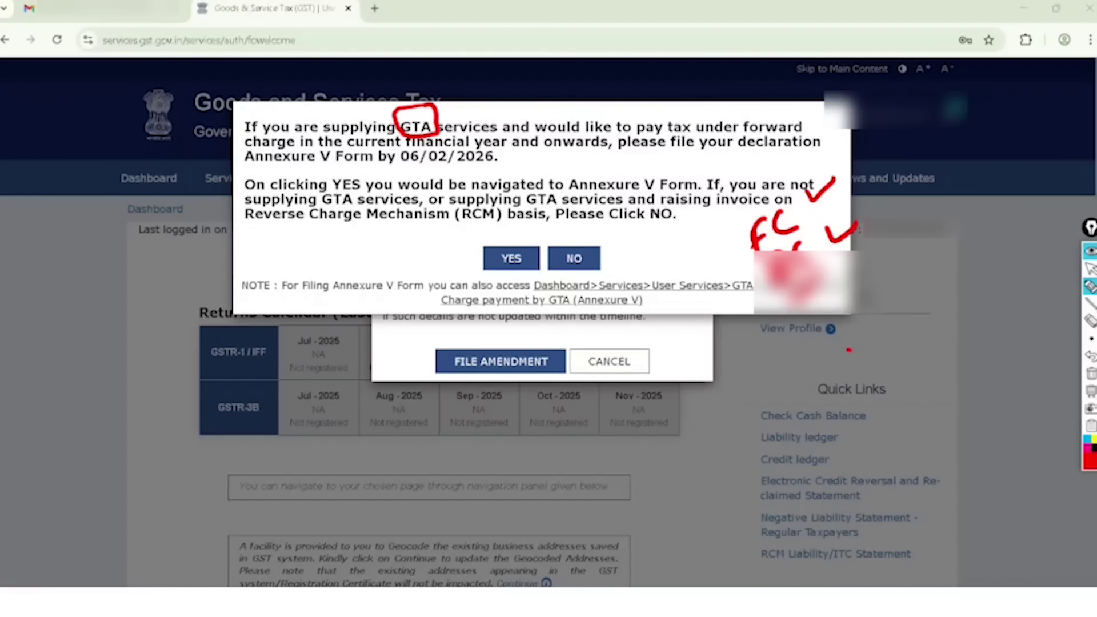
# - Clear the red marks and dismiss the GTA Annexure V declaration notice
pyautogui.hotkey('ctrl', 'shift', '2')
pyautogui.hotkey('ctrl', 'shift', '7')
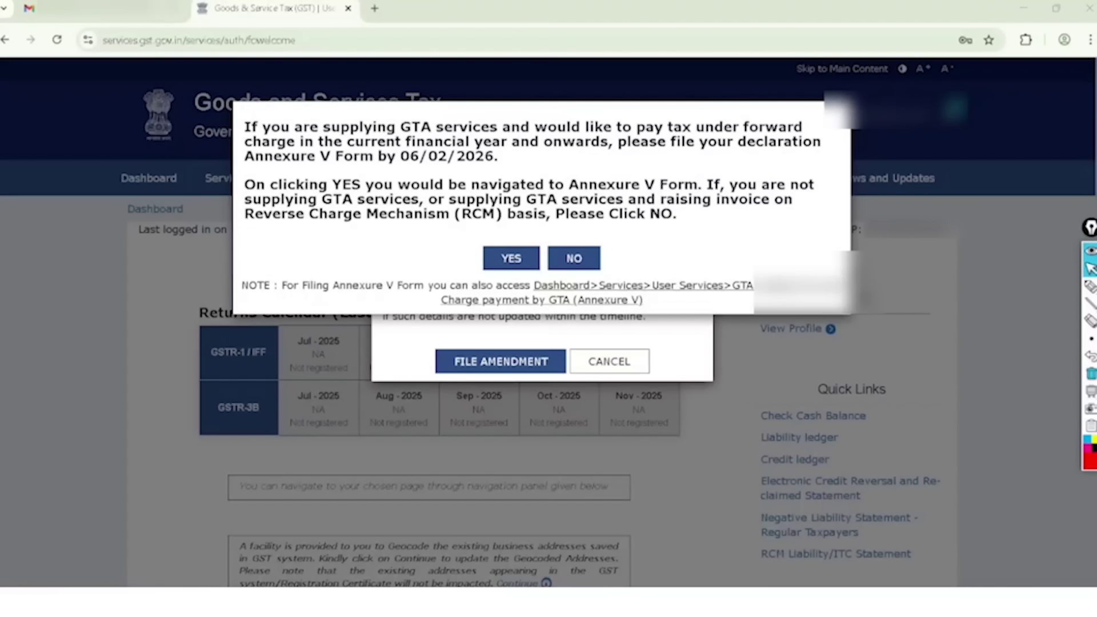
pyautogui.press('Escape')
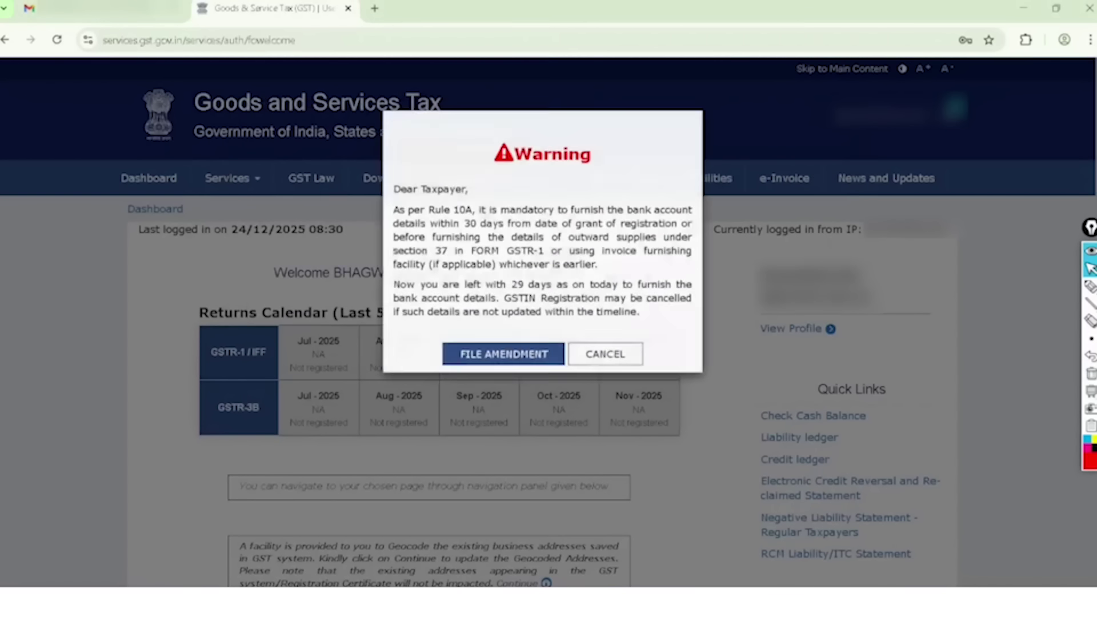
# - Underline the Rule 10A bank details and 30-day requirement in red, and handwrite a circled, underlined "Bank" above it
pyautogui.scroll(2, 839, 324)
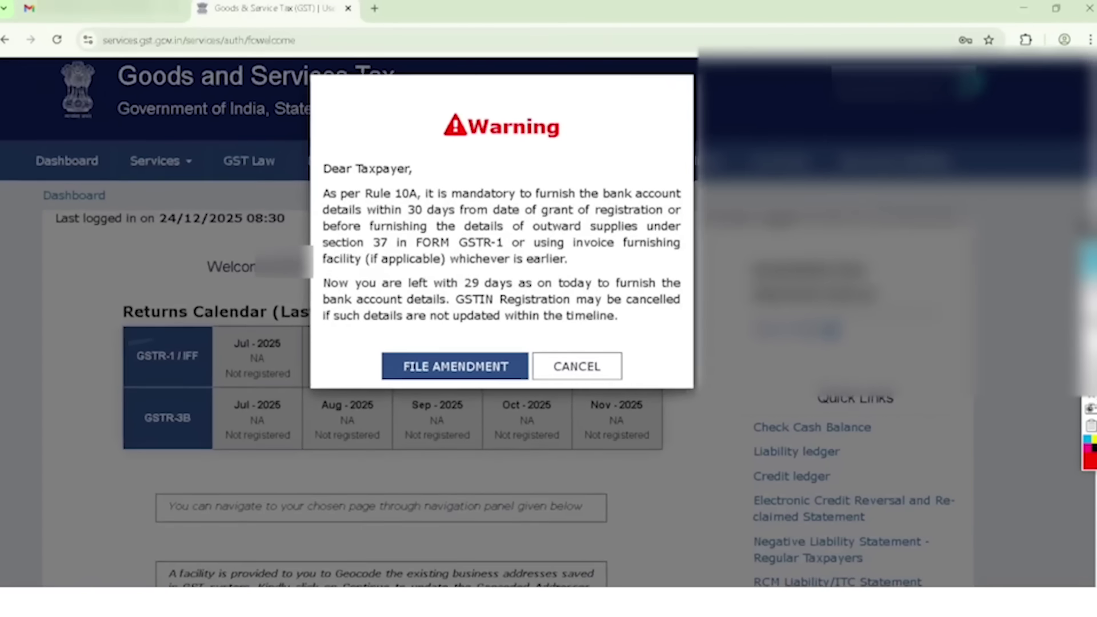
pyautogui.hotkey('ctrl', 'shift', '3')
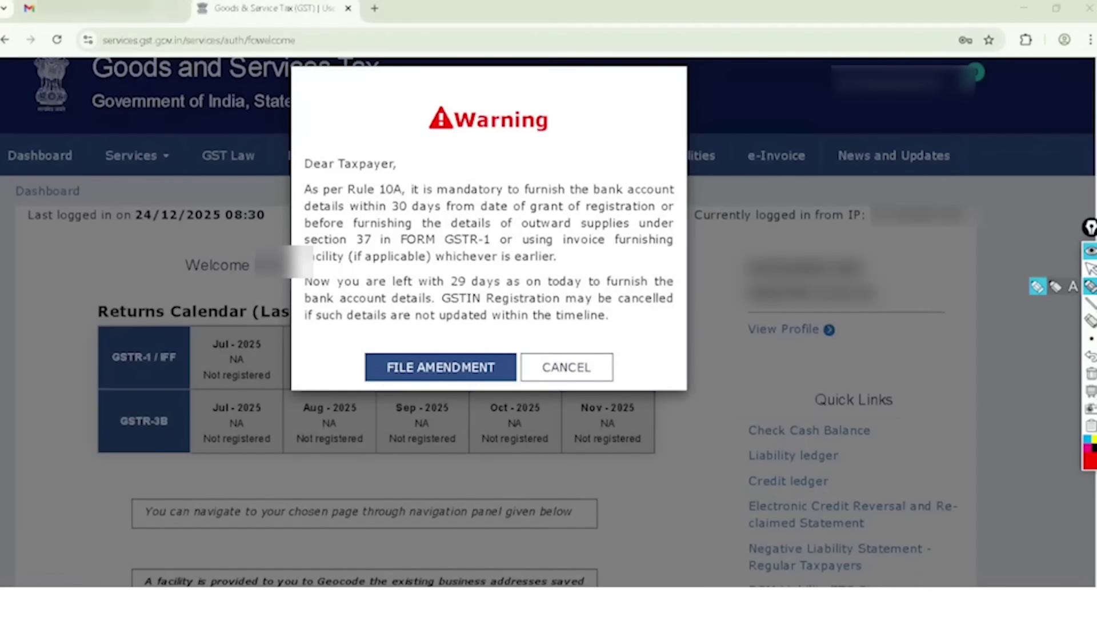
pyautogui.moveTo(293, 191); pyautogui.dragTo(340, 195)
pyautogui.moveTo(433, 201); pyautogui.dragTo(614, 197)
pyautogui.moveTo(285, 213); pyautogui.dragTo(613, 209)
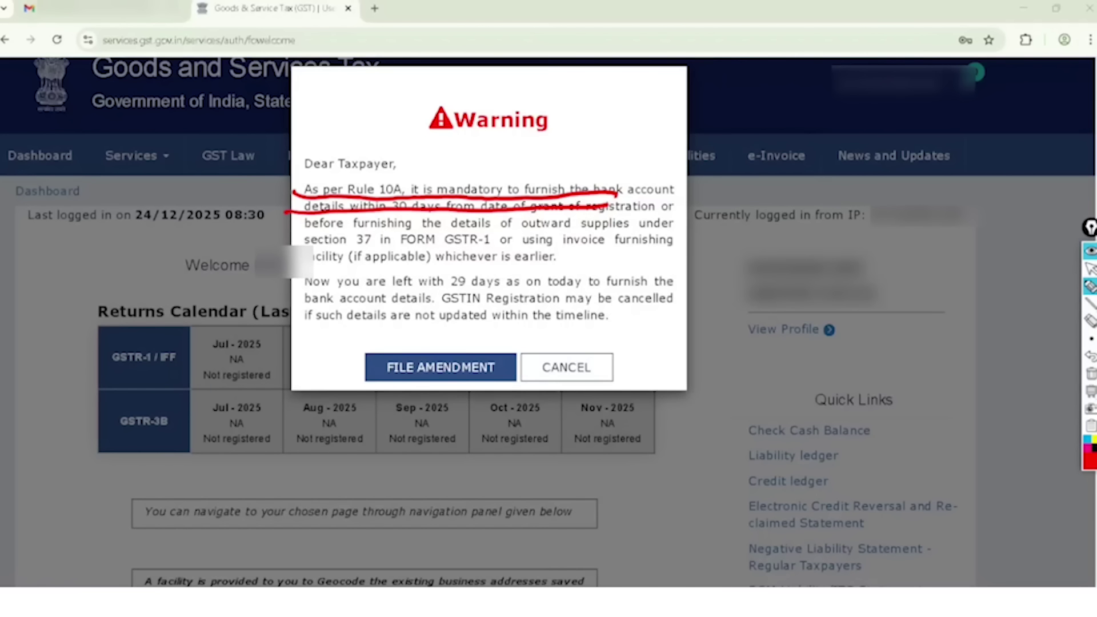
pyautogui.moveTo(334, 86)
pyautogui.mouseDown()
pyautogui.moveTo(327, 121)
pyautogui.moveTo(386, 78)
pyautogui.moveTo(403, 46)
pyautogui.moveTo(425, 80)
pyautogui.moveTo(366, 20)
pyautogui.moveTo(410, 29)
pyautogui.mouseUp()
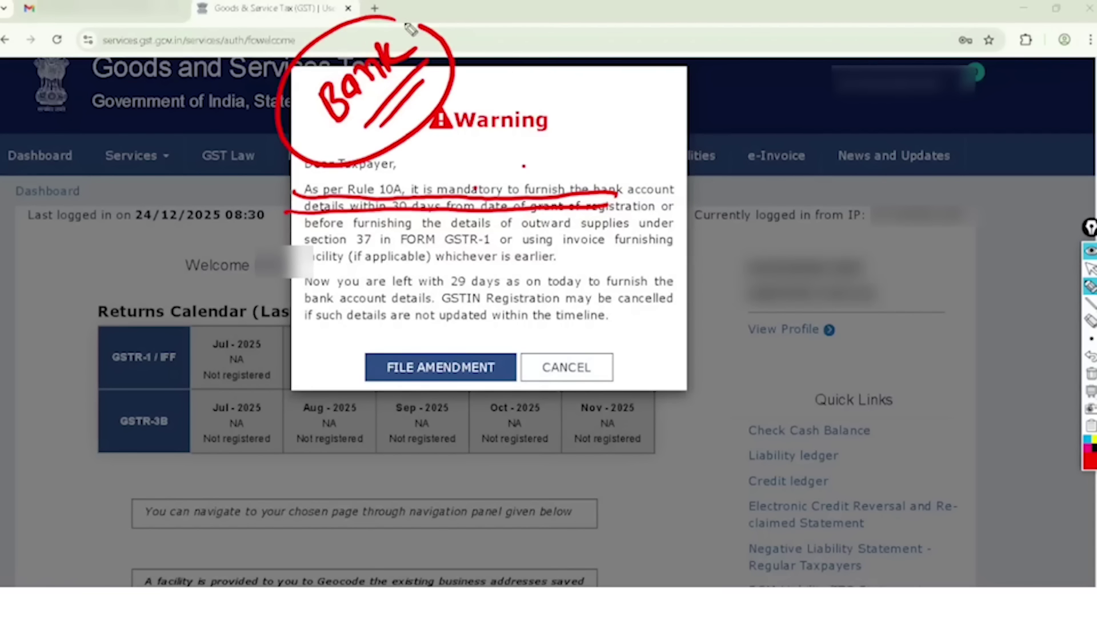
# - Circle the 29-day limit, underline "cancelled" in the warning, and handwrite "Current" and "Saving" in red beside its title
pyautogui.moveTo(479, 274)
pyautogui.mouseDown()
pyautogui.moveTo(466, 303)
pyautogui.moveTo(485, 264)
pyautogui.mouseUp()
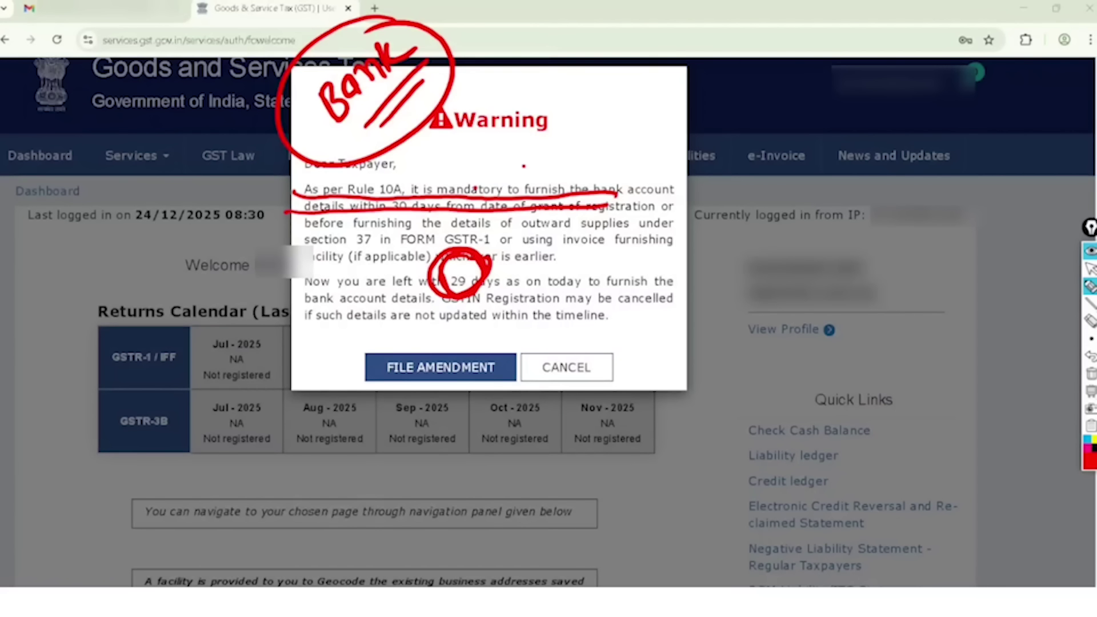
pyautogui.moveTo(622, 314); pyautogui.dragTo(683, 307)
pyautogui.moveTo(579, 78)
pyautogui.mouseDown()
pyautogui.moveTo(594, 104)
pyautogui.moveTo(686, 11)
pyautogui.mouseUp()
pyautogui.moveTo(617, 113)
pyautogui.mouseDown()
pyautogui.moveTo(597, 150)
pyautogui.moveTo(666, 71)
pyautogui.moveTo(657, 106)
pyautogui.moveTo(676, 113)
pyautogui.mouseUp()
# - Clear the red marks and dismiss the bank account details warning without filing an amendment
pyautogui.hotkey('ctrl', 'shift', '2')
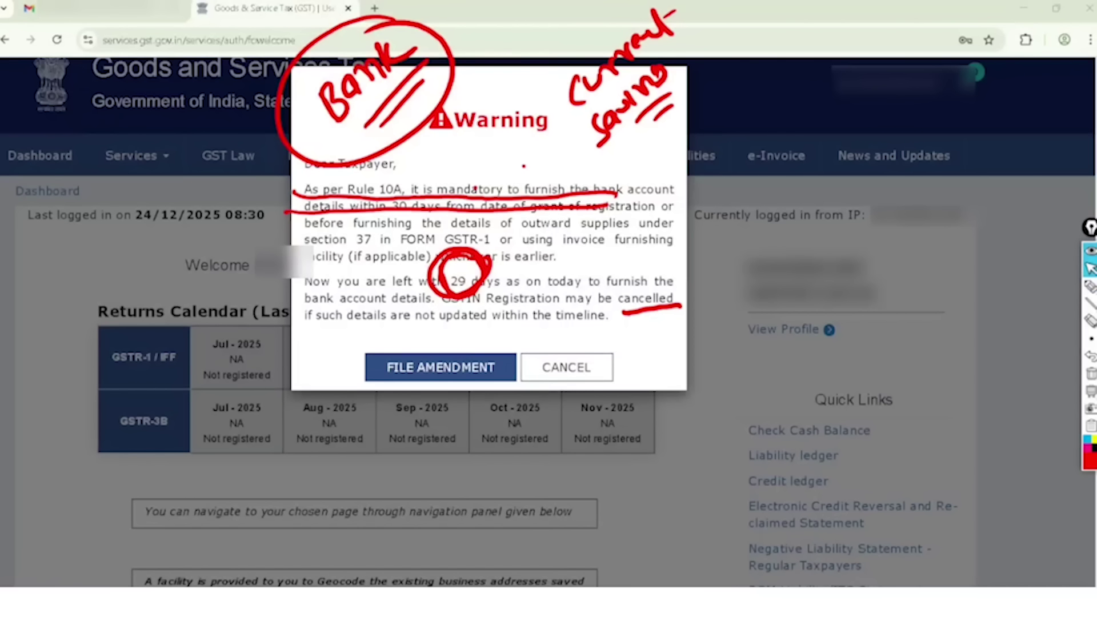
pyautogui.click(1090, 374)
pyautogui.press('Escape')
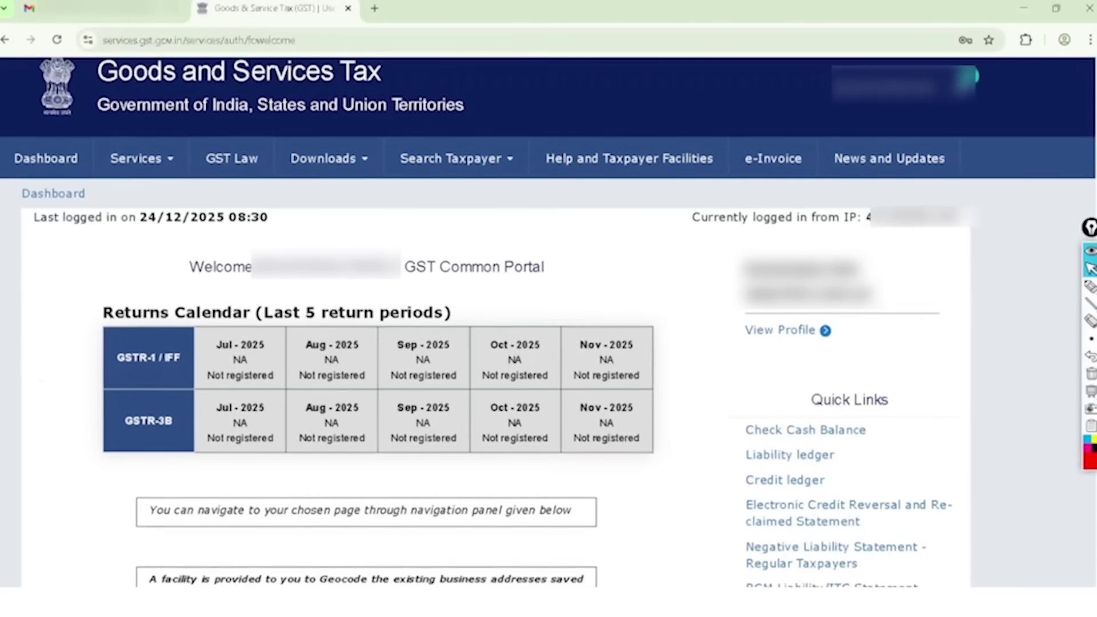
# - Tick the July to November 2025 columns of the Returns Calendar in red
pyautogui.click(1090, 286)
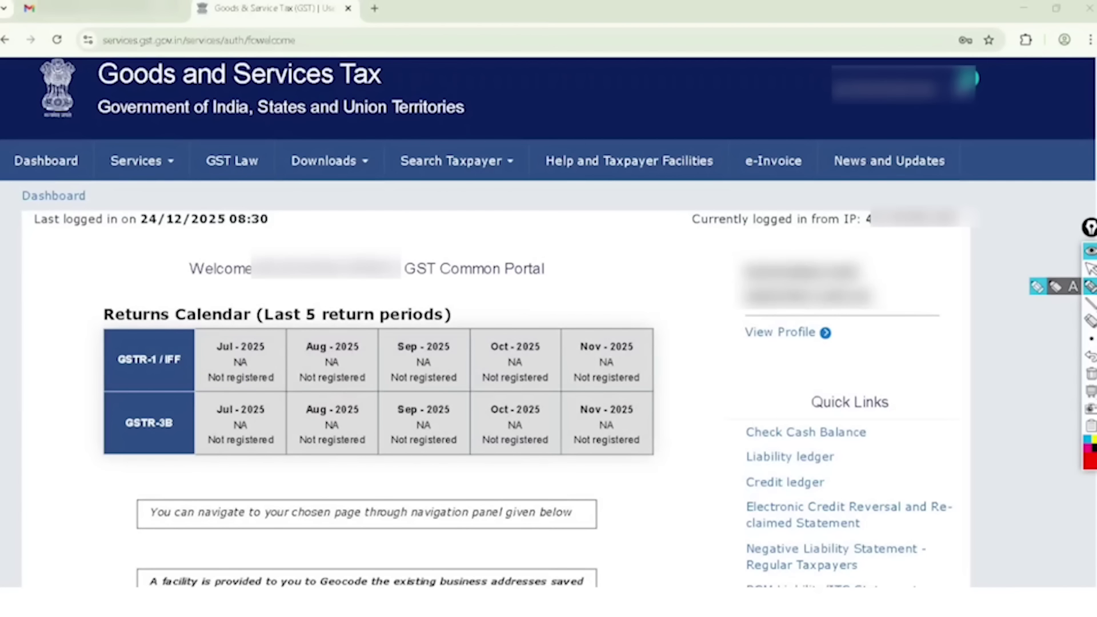
pyautogui.moveTo(596, 308); pyautogui.dragTo(689, 235)
pyautogui.moveTo(501, 311)
pyautogui.mouseDown()
pyautogui.moveTo(521, 320)
pyautogui.moveTo(580, 251)
pyautogui.mouseUp()
pyautogui.moveTo(395, 306)
pyautogui.mouseDown()
pyautogui.moveTo(409, 319)
pyautogui.moveTo(469, 243)
pyautogui.mouseUp()
pyautogui.moveTo(323, 303); pyautogui.dragTo(393, 240)
pyautogui.moveTo(222, 309); pyautogui.dragTo(288, 247)
# - Mark each month's GSTR-1 / IFF cell in red, circle the November 2025 cell, and clear all the marks
pyautogui.moveTo(234, 362); pyautogui.dragTo(246, 361)
pyautogui.moveTo(322, 359); pyautogui.dragTo(334, 363)
pyautogui.moveTo(434, 360); pyautogui.dragTo(443, 357)
pyautogui.moveTo(507, 347); pyautogui.dragTo(520, 345)
pyautogui.moveTo(589, 347); pyautogui.dragTo(594, 349)
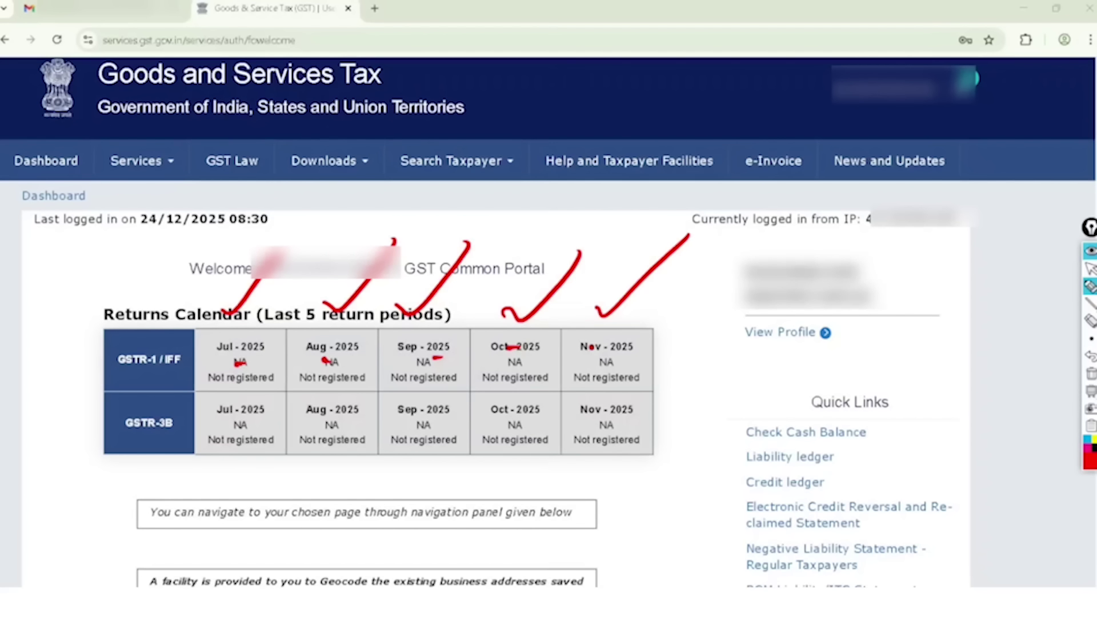
pyautogui.moveTo(576, 385)
pyautogui.mouseDown()
pyautogui.moveTo(616, 323)
pyautogui.moveTo(596, 404)
pyautogui.mouseUp()
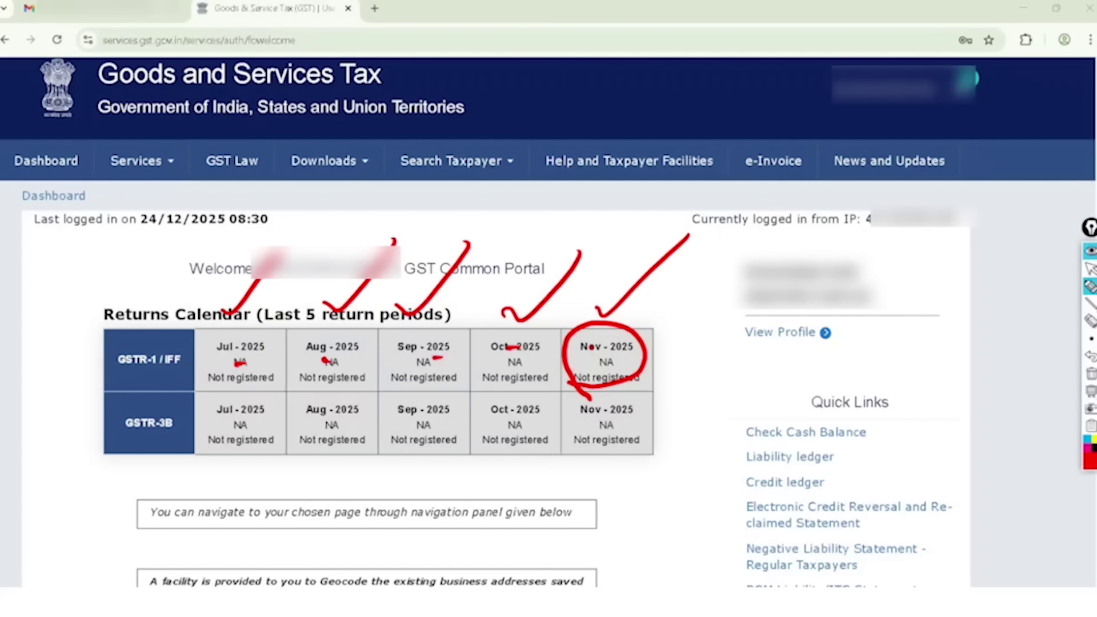
pyautogui.hotkey('ctrl', 'shift', '2')
pyautogui.hotkey('ctrl', 'shift', '7')
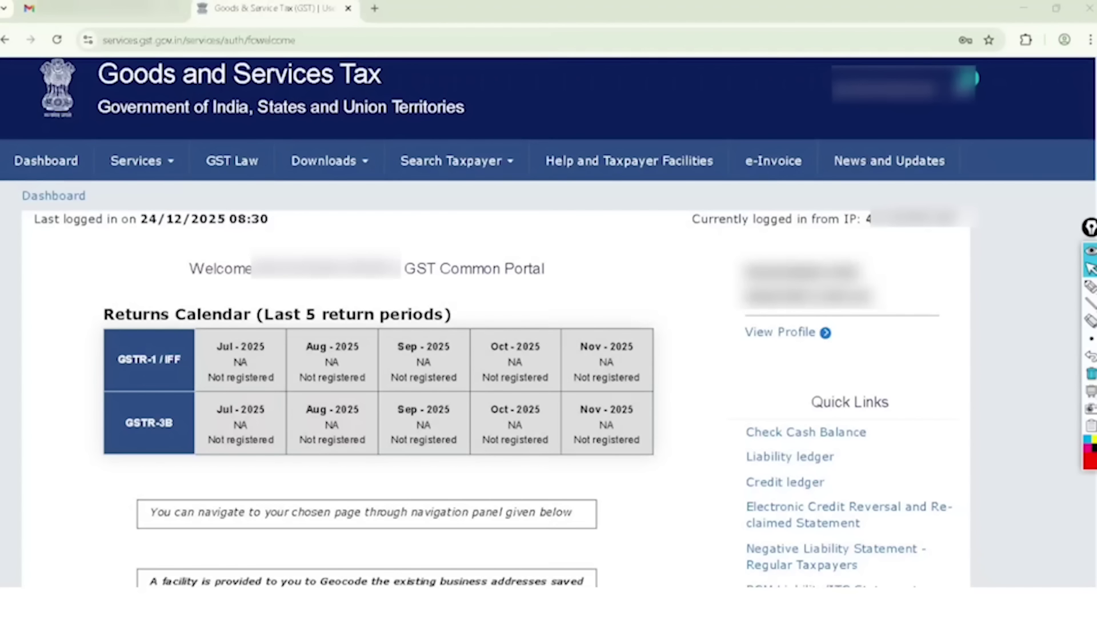
# - Circle the account name in the page header in red, clear the mark, and open the account's My Profile page
pyautogui.click(1091, 287)
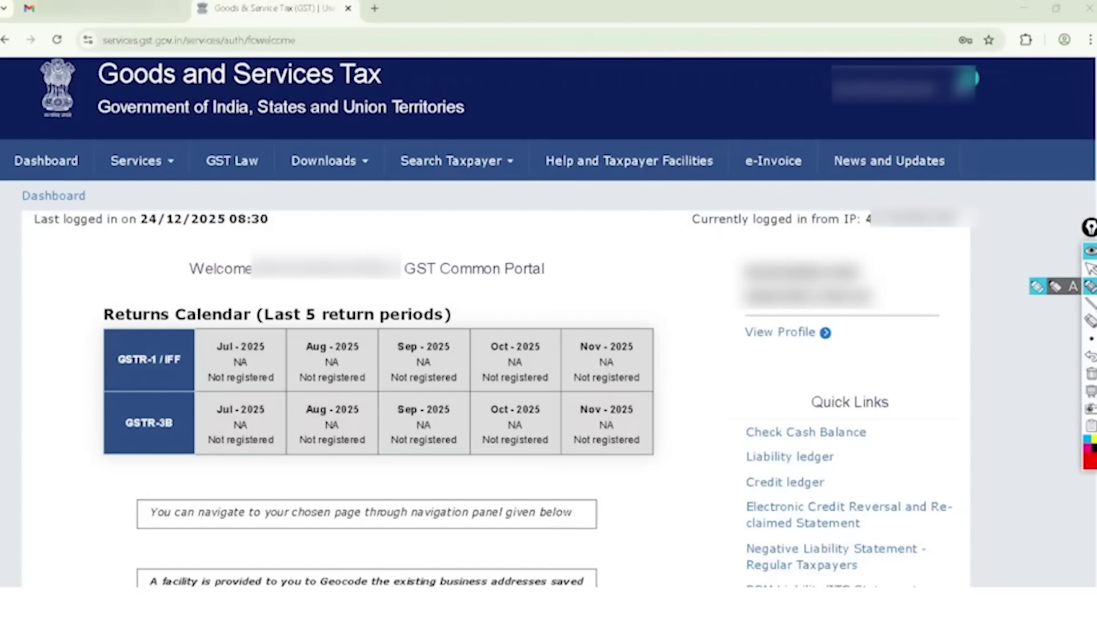
pyautogui.moveTo(937, 28)
pyautogui.mouseDown()
pyautogui.moveTo(840, 134)
pyautogui.moveTo(940, 58)
pyautogui.moveTo(920, 46)
pyautogui.mouseUp()
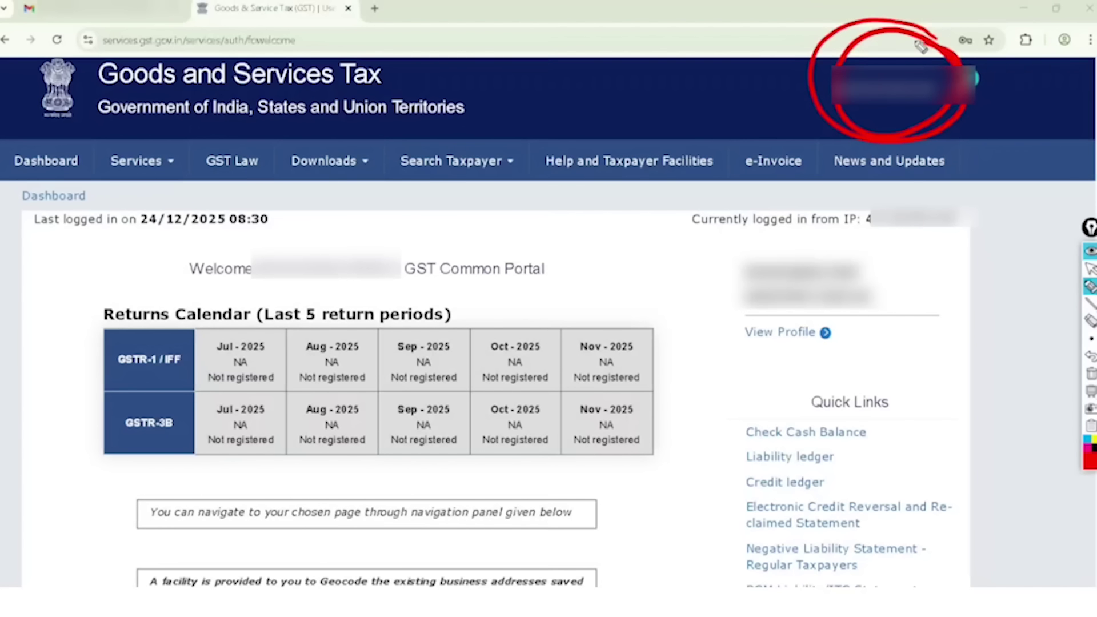
pyautogui.hotkey('ctrl', 'shift', '2')
pyautogui.hotkey('ctrl', 'shift', '7')
pyautogui.click(902, 80)
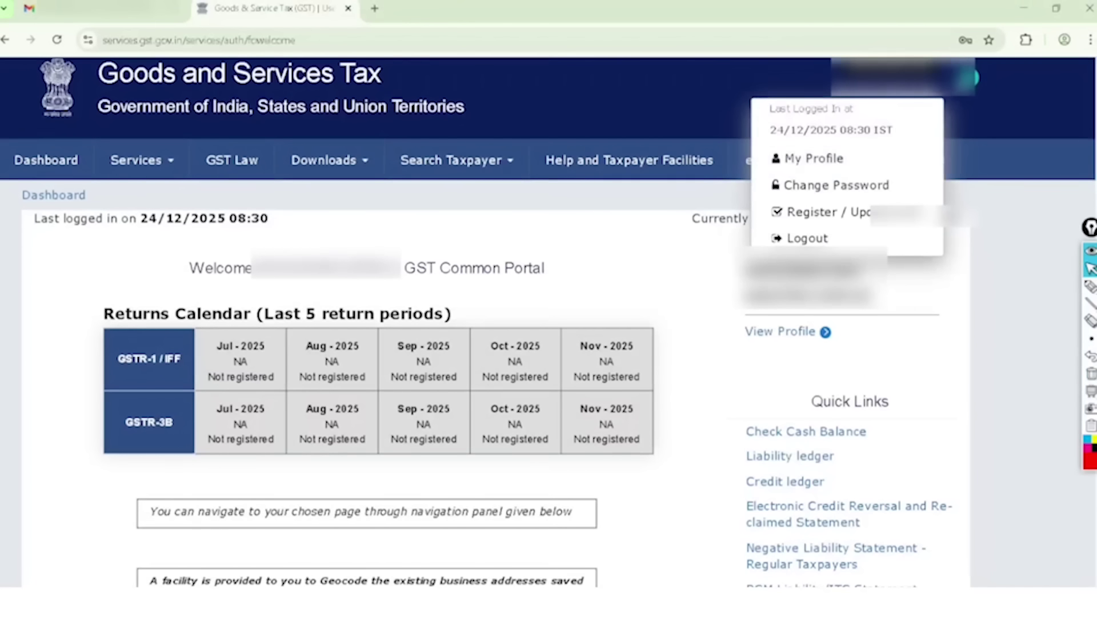
pyautogui.click(813, 159)
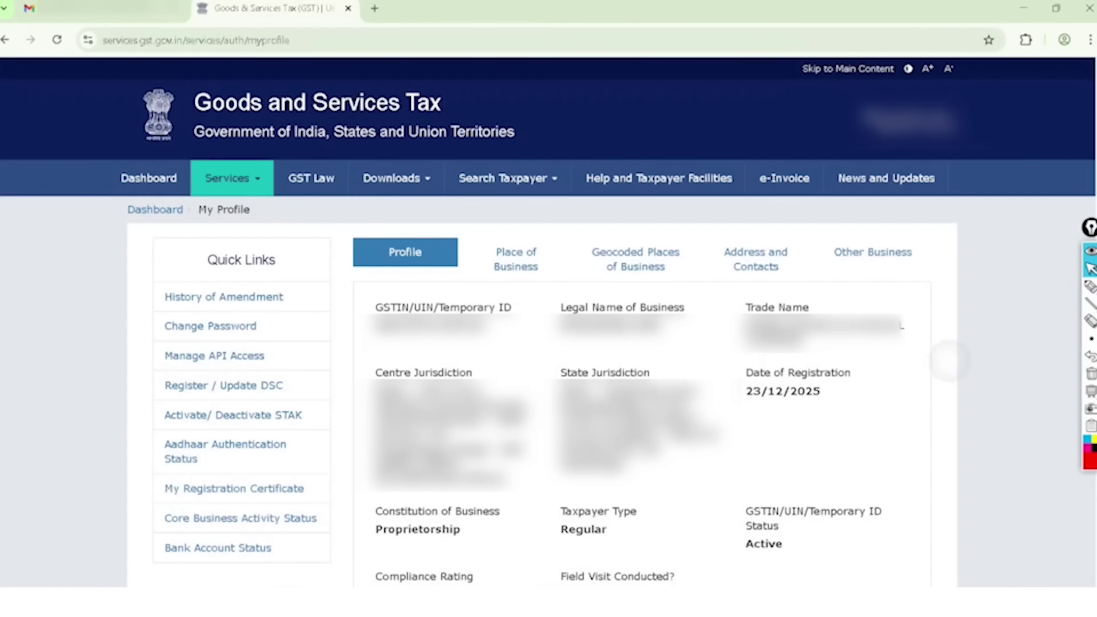
# - Circle and tick My Registration Certificate in red among the profile's quick links, and clear the marks
pyautogui.scroll(-1, 950, 361)
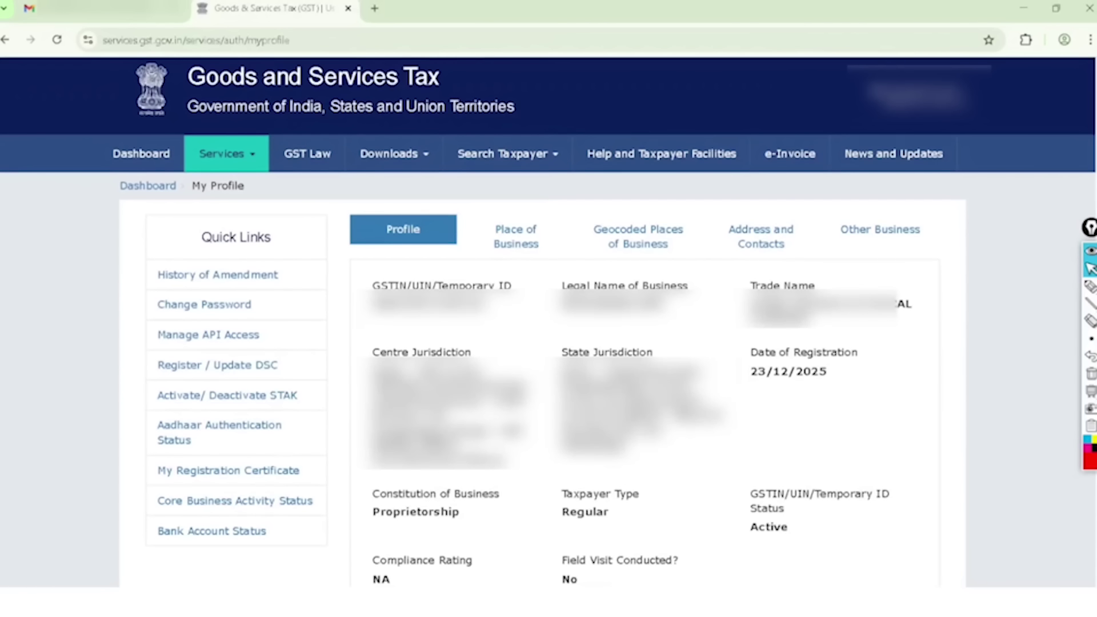
pyautogui.hotkey('ctrl', 'shift', '3')
pyautogui.moveTo(151, 477)
pyautogui.mouseDown()
pyautogui.moveTo(183, 500)
pyautogui.moveTo(320, 480)
pyautogui.moveTo(220, 452)
pyautogui.moveTo(150, 495)
pyautogui.mouseUp()
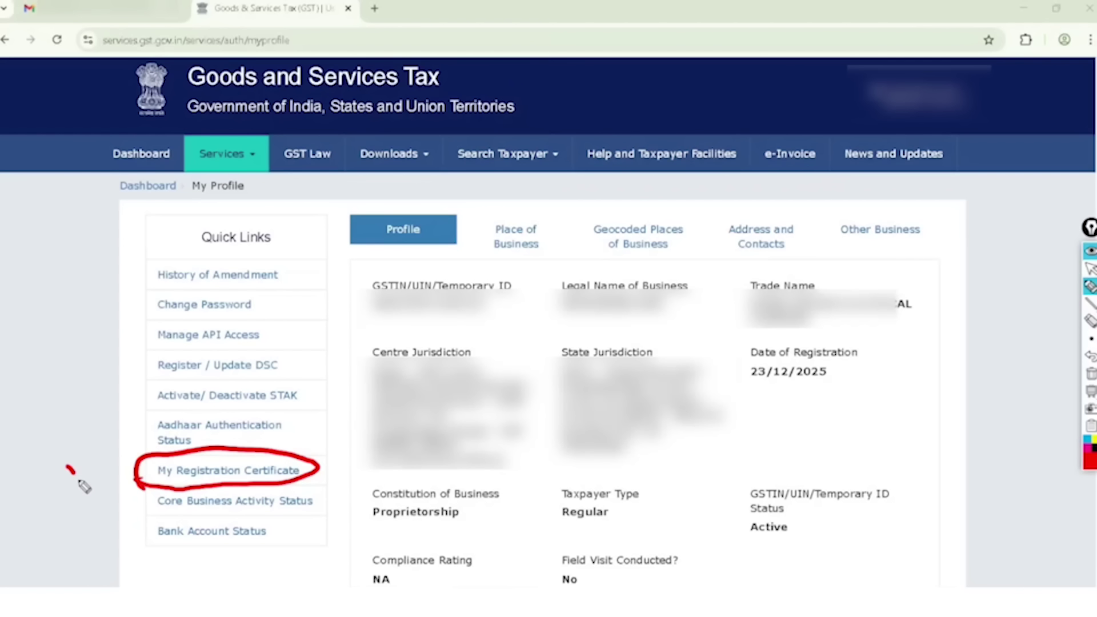
pyautogui.moveTo(68, 469); pyautogui.dragTo(139, 437)
pyautogui.moveTo(91, 498); pyautogui.dragTo(144, 474)
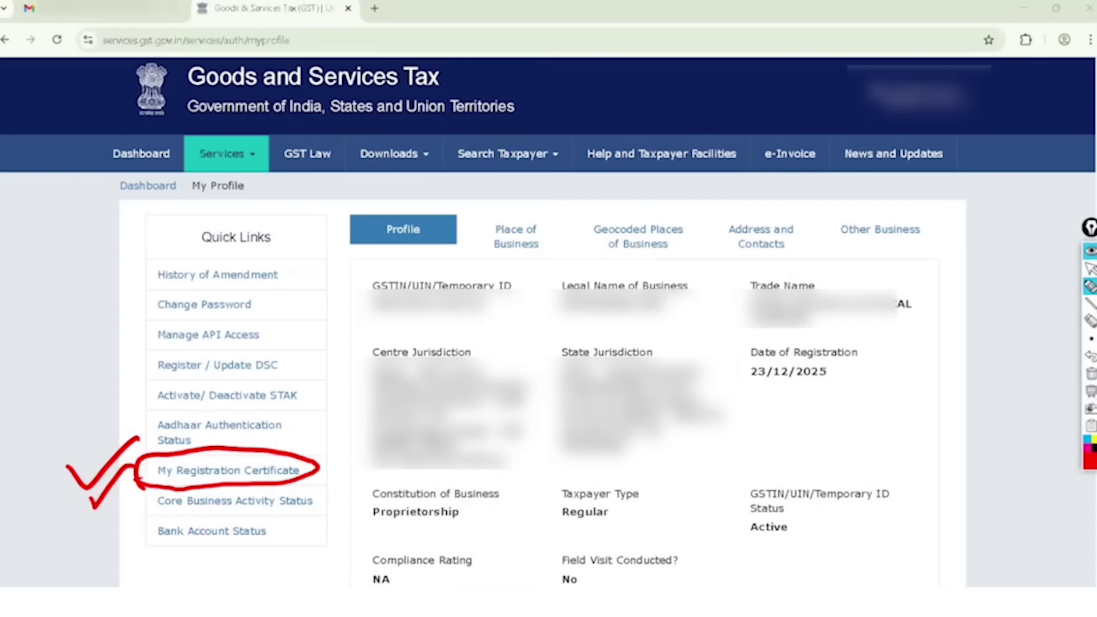
pyautogui.hotkey('ctrl', 'shift', '2')
pyautogui.hotkey('ctrl', 'shift', '6')
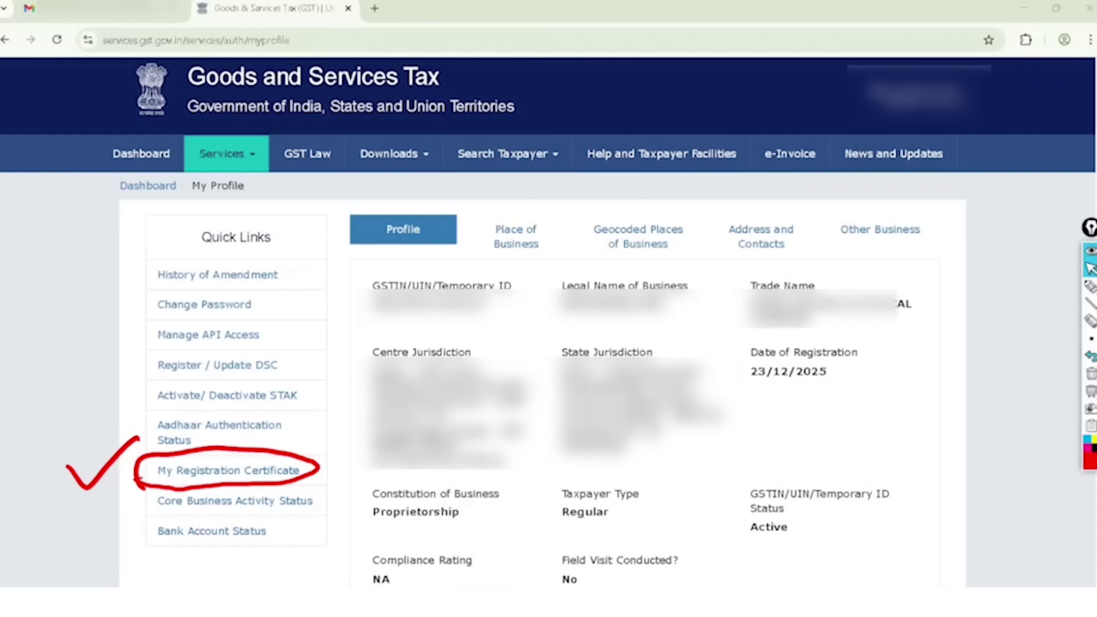
pyautogui.click(1091, 373)
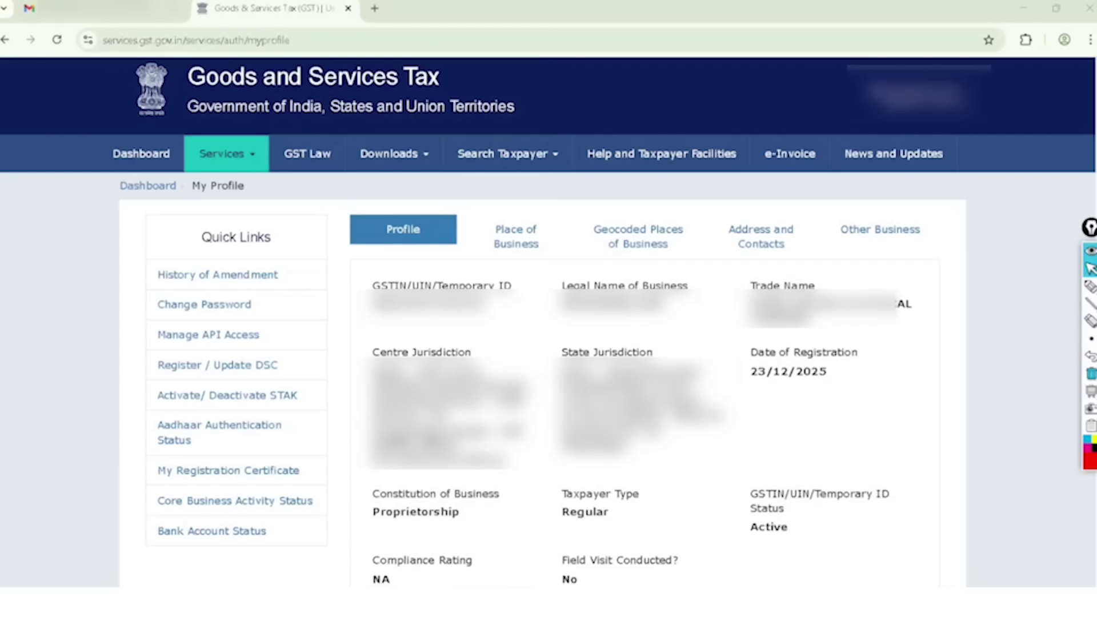
# - Open the View/Download Certificates page from the User Services section
pyautogui.click(226, 154)
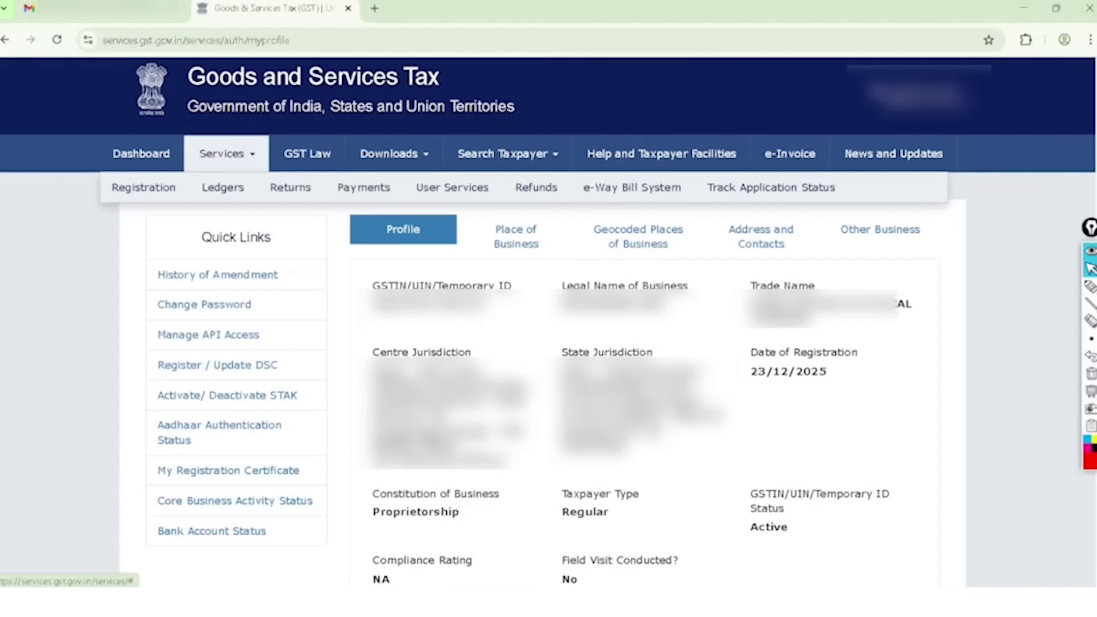
pyautogui.click(452, 187)
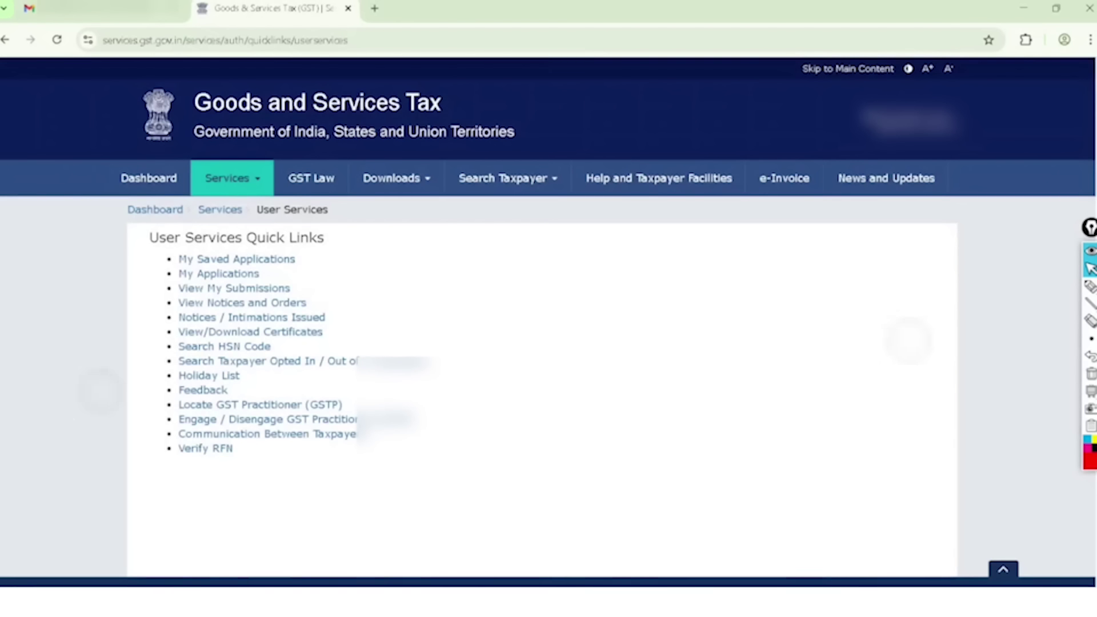
pyautogui.scroll(-1, 504, 366)
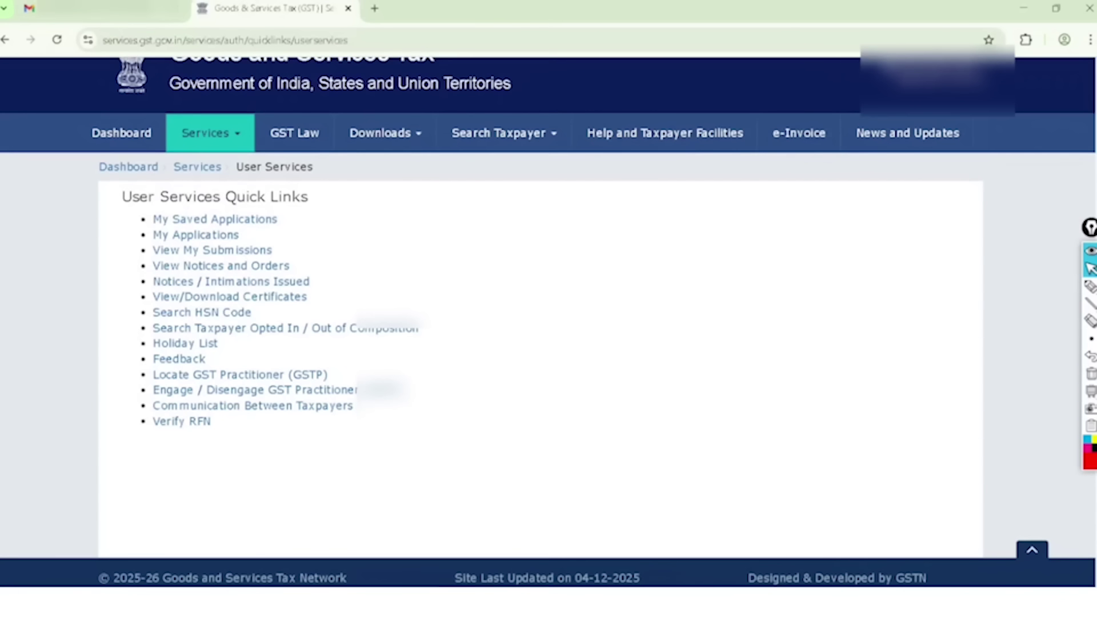
pyautogui.click(230, 297)
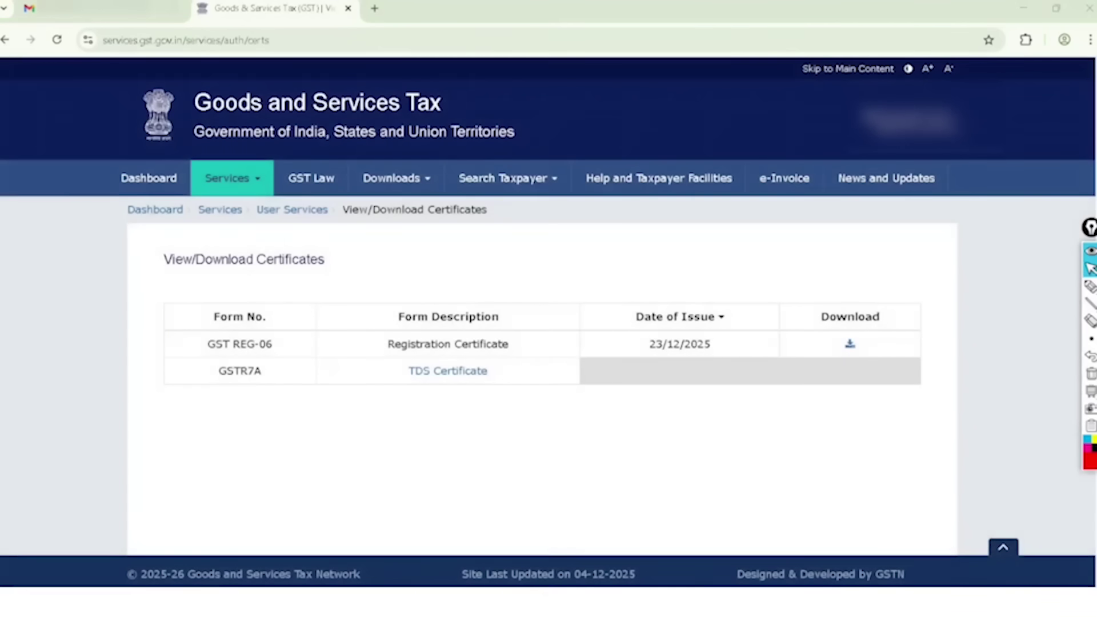
# - Circle and tick form GST REG-06 in red in the certificates table
pyautogui.click(1090, 286)
pyautogui.moveTo(277, 334)
pyautogui.mouseDown()
pyautogui.moveTo(213, 324)
pyautogui.moveTo(234, 359)
pyautogui.moveTo(288, 337)
pyautogui.moveTo(277, 324)
pyautogui.mouseUp()
pyautogui.moveTo(141, 344); pyautogui.dragTo(227, 294)
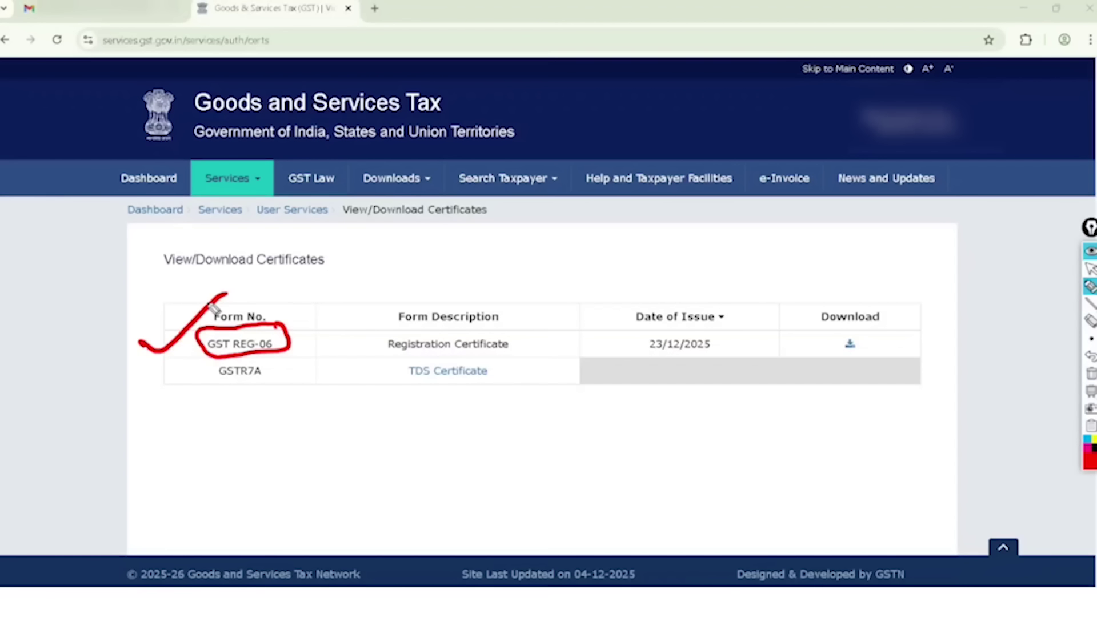
# - Tick the GSTR7A row and circle the GST REG-06 download link in red, and clear the marks
pyautogui.moveTo(134, 374); pyautogui.dragTo(209, 329)
pyautogui.moveTo(855, 335)
pyautogui.mouseDown()
pyautogui.moveTo(877, 349)
pyautogui.moveTo(875, 320)
pyautogui.moveTo(892, 338)
pyautogui.moveTo(871, 334)
pyautogui.mouseUp()
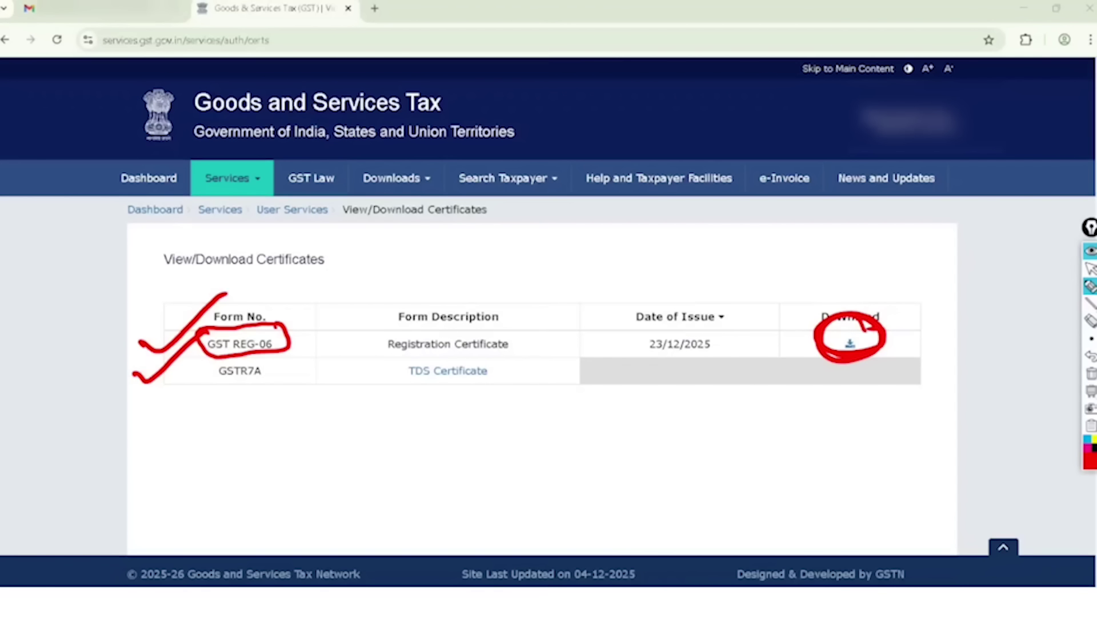
pyautogui.click(1089, 269)
# - Download the GST REG-06 registration certificate and open the downloaded PDF
pyautogui.click(851, 344)
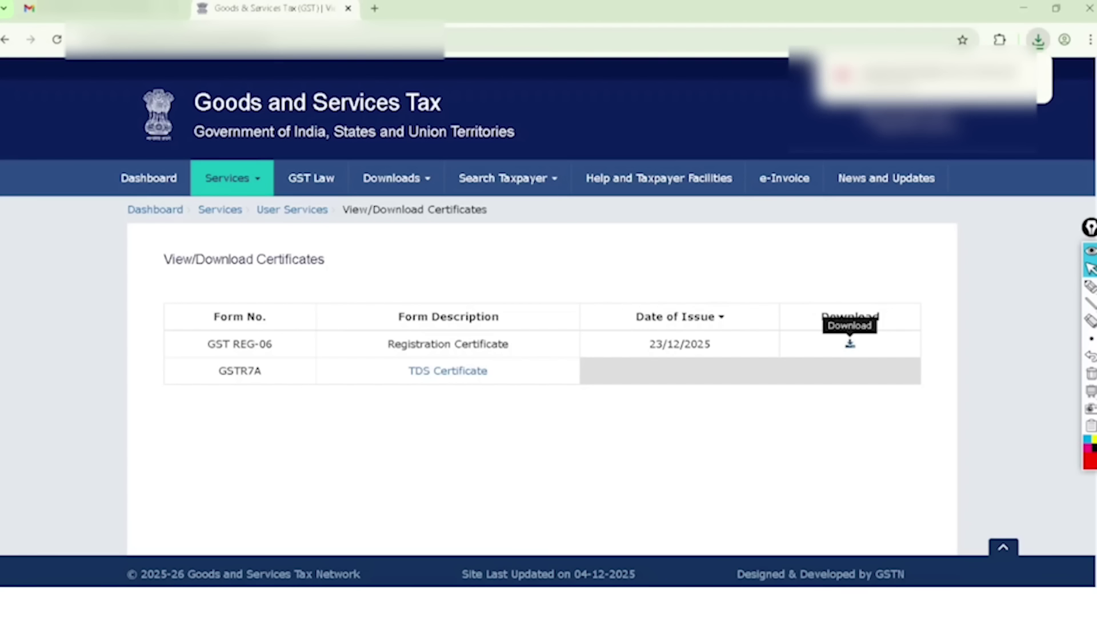
pyautogui.click(925, 77)
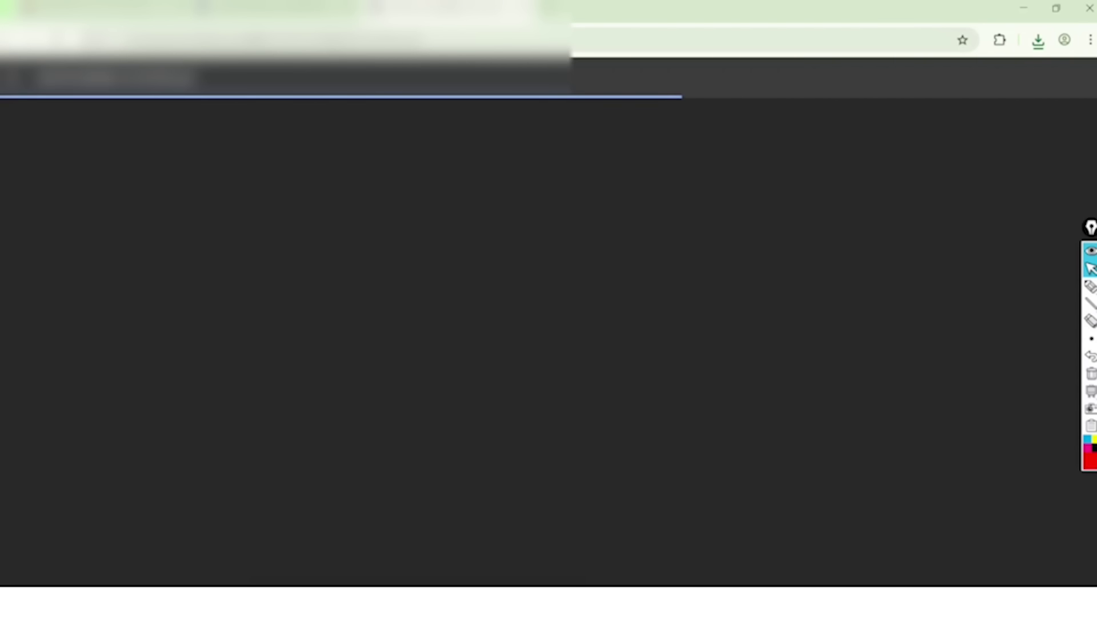
pyautogui.scroll(5, 541, 343)
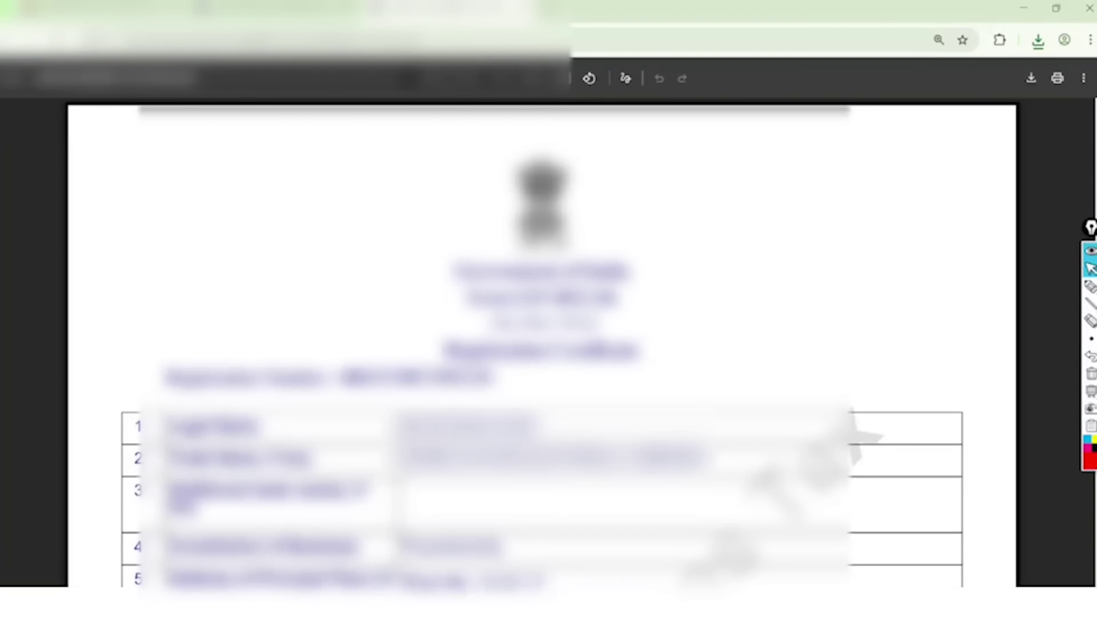
# - Tick the emblem, Government of India and Form GST REG-06 in red, and circle the Registration Certificate title
pyautogui.click(1089, 286)
pyautogui.moveTo(570, 192)
pyautogui.mouseDown()
pyautogui.moveTo(600, 190)
pyautogui.moveTo(743, 102)
pyautogui.mouseUp()
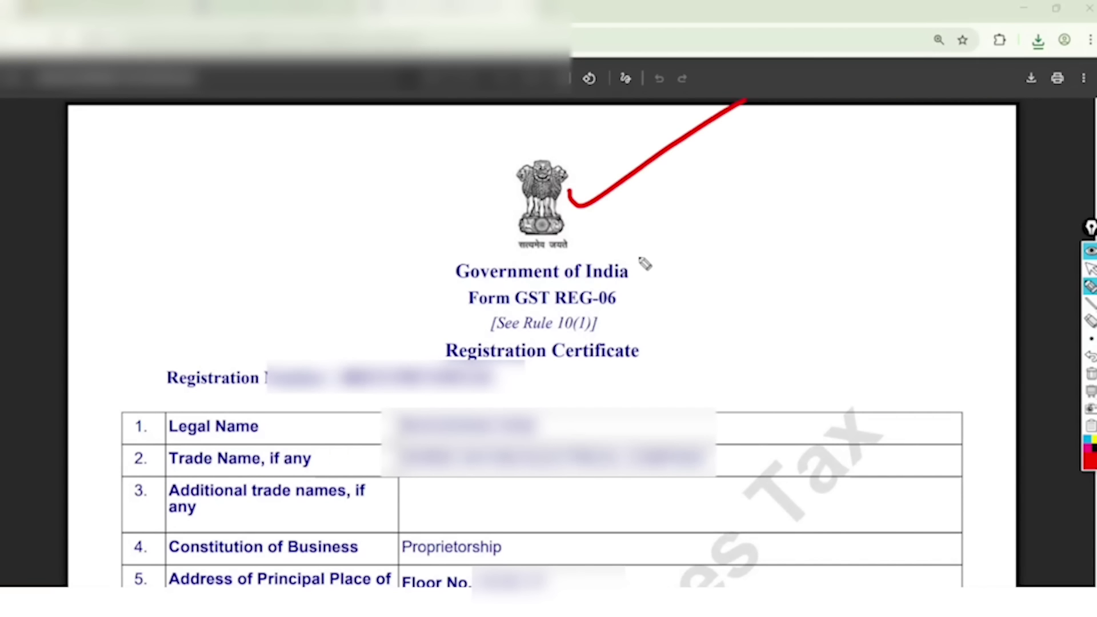
pyautogui.moveTo(648, 255); pyautogui.dragTo(799, 187)
pyautogui.moveTo(631, 289); pyautogui.dragTo(777, 247)
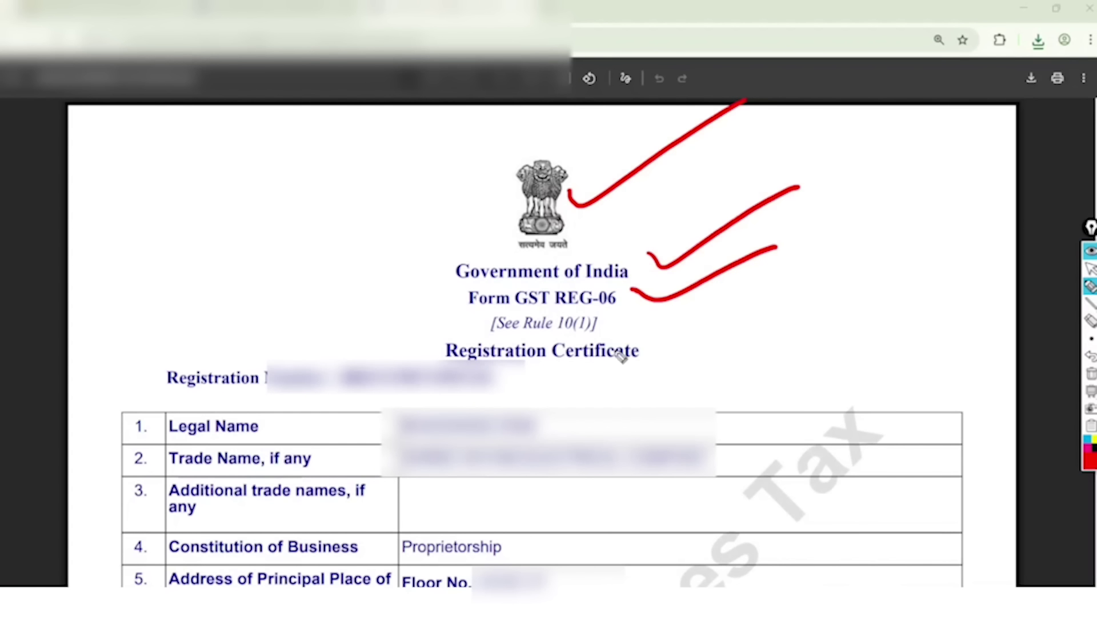
pyautogui.moveTo(655, 338)
pyautogui.mouseDown()
pyautogui.moveTo(571, 324)
pyautogui.moveTo(464, 359)
pyautogui.moveTo(651, 336)
pyautogui.mouseUp()
# - Write "RC" in red beside the certificate's title and underline it twice
pyautogui.moveTo(745, 288)
pyautogui.mouseDown()
pyautogui.moveTo(763, 331)
pyautogui.moveTo(805, 312)
pyautogui.mouseUp()
pyautogui.moveTo(817, 265)
pyautogui.mouseDown()
pyautogui.moveTo(799, 292)
pyautogui.moveTo(843, 284)
pyautogui.mouseUp()
pyautogui.moveTo(765, 353); pyautogui.dragTo(840, 308)
pyautogui.moveTo(768, 369); pyautogui.dragTo(860, 303)
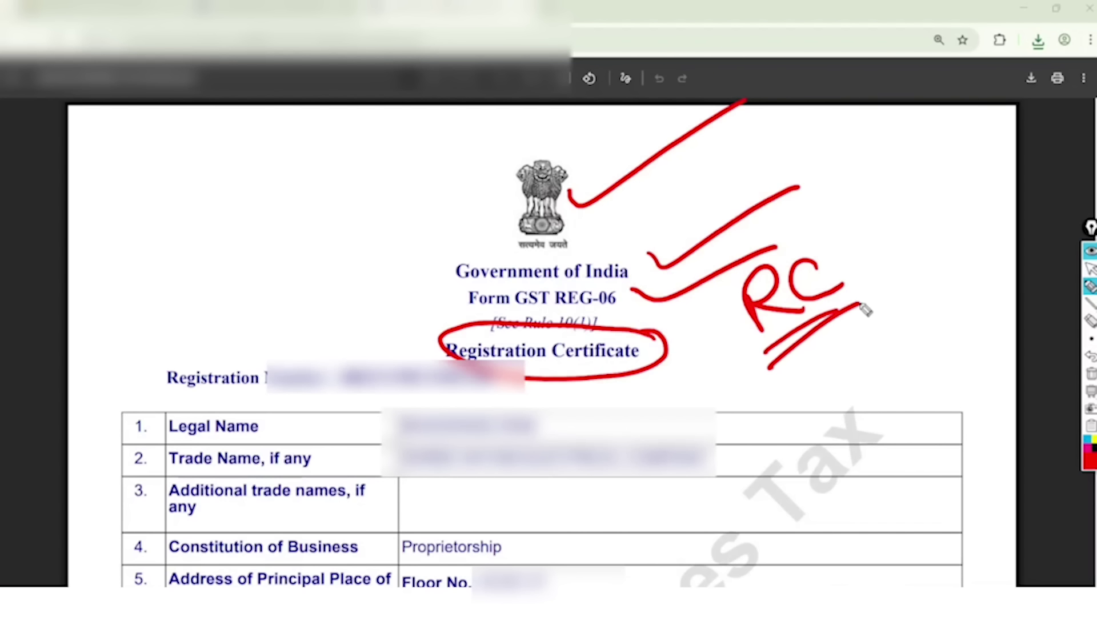
# - Tick certificate rows 1 to 4, from Legal Name to Constitution of Business, in red, and clear all marks
pyautogui.moveTo(122, 406); pyautogui.dragTo(204, 356)
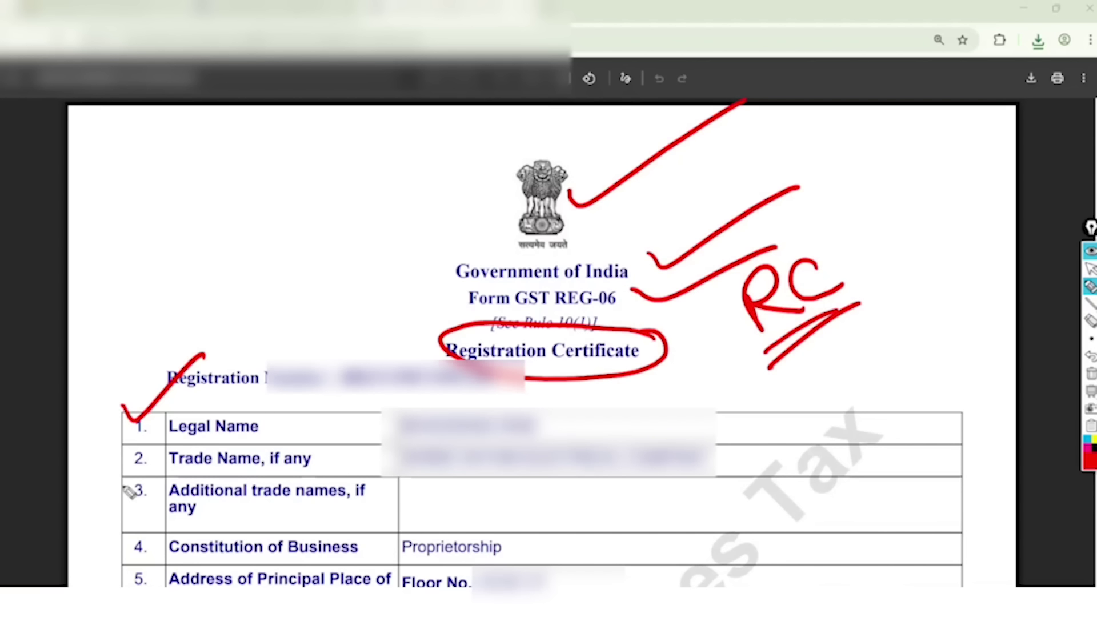
pyautogui.moveTo(86, 453); pyautogui.dragTo(182, 419)
pyautogui.moveTo(91, 502); pyautogui.dragTo(192, 454)
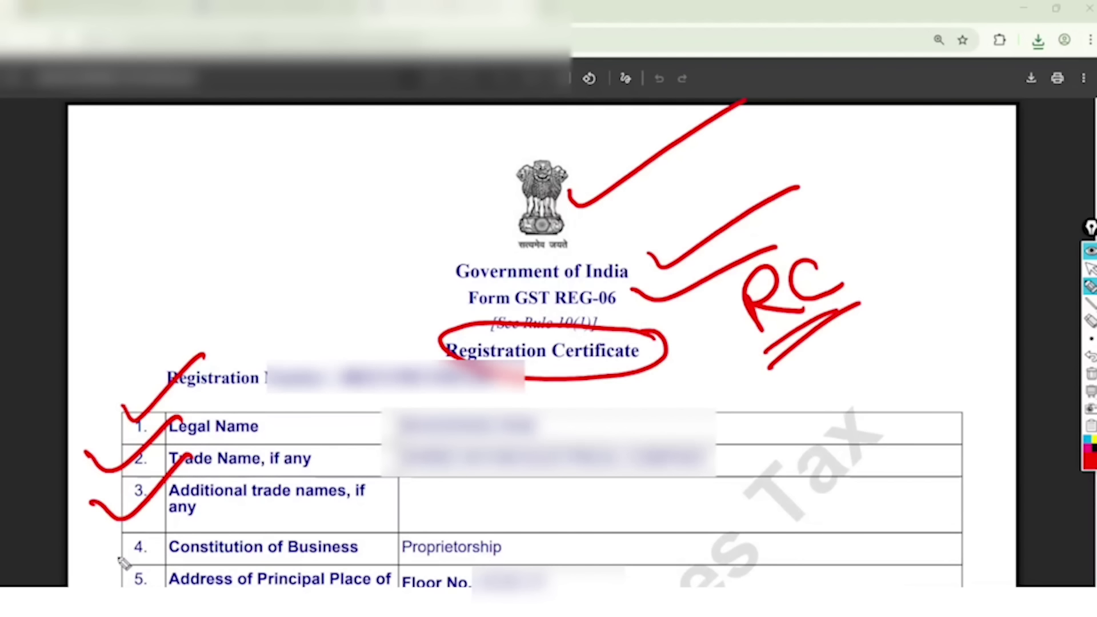
pyautogui.moveTo(113, 535); pyautogui.dragTo(201, 487)
pyautogui.click(1090, 268)
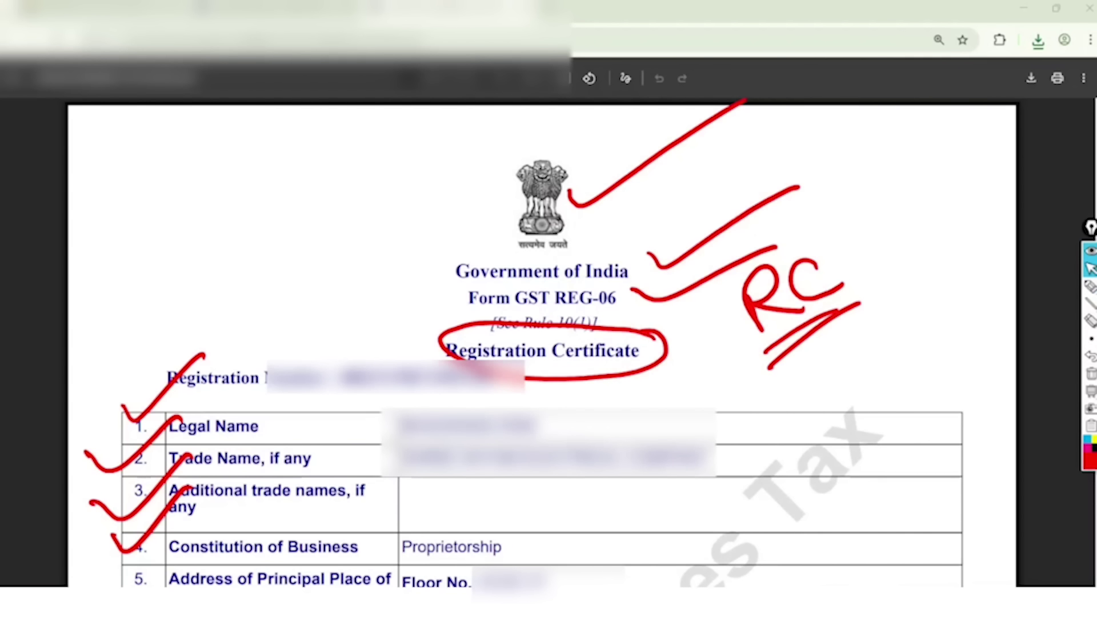
pyautogui.click(1090, 374)
# - Circle the validity start date with an arrow, the Regular registration type and the signature in red, and clear the marks
pyautogui.scroll(-4, 542, 343)
pyautogui.scroll(-3, 543, 331)
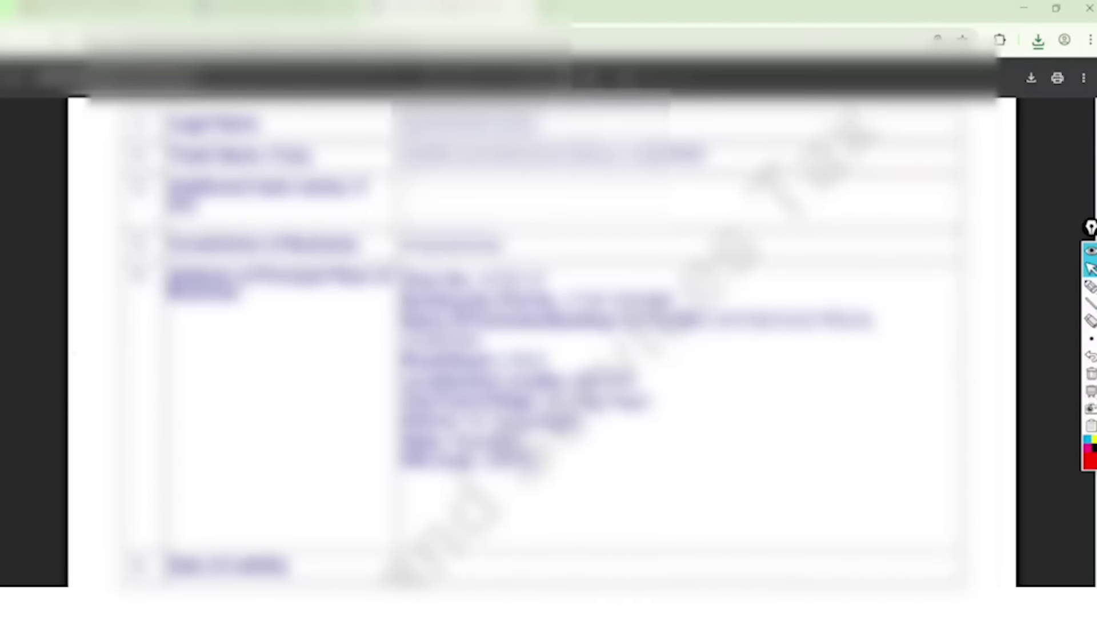
pyautogui.scroll(-4, 542, 342)
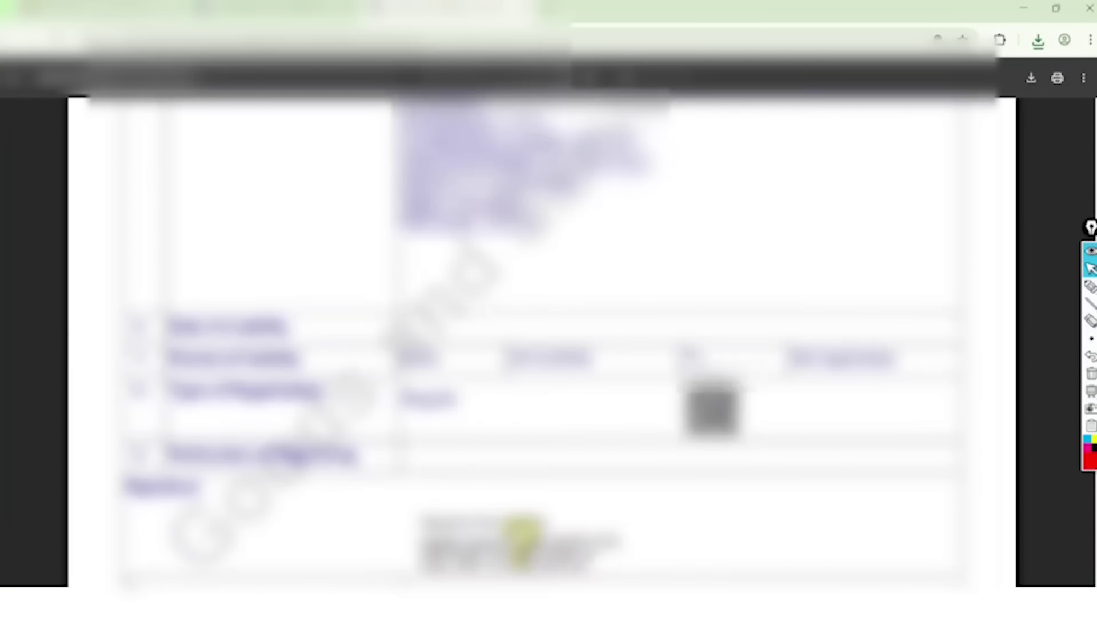
pyautogui.click(1090, 287)
pyautogui.moveTo(603, 260)
pyautogui.mouseDown()
pyautogui.moveTo(568, 260)
pyautogui.moveTo(632, 345)
pyautogui.moveTo(642, 284)
pyautogui.moveTo(856, 242)
pyautogui.moveTo(845, 247)
pyautogui.mouseUp()
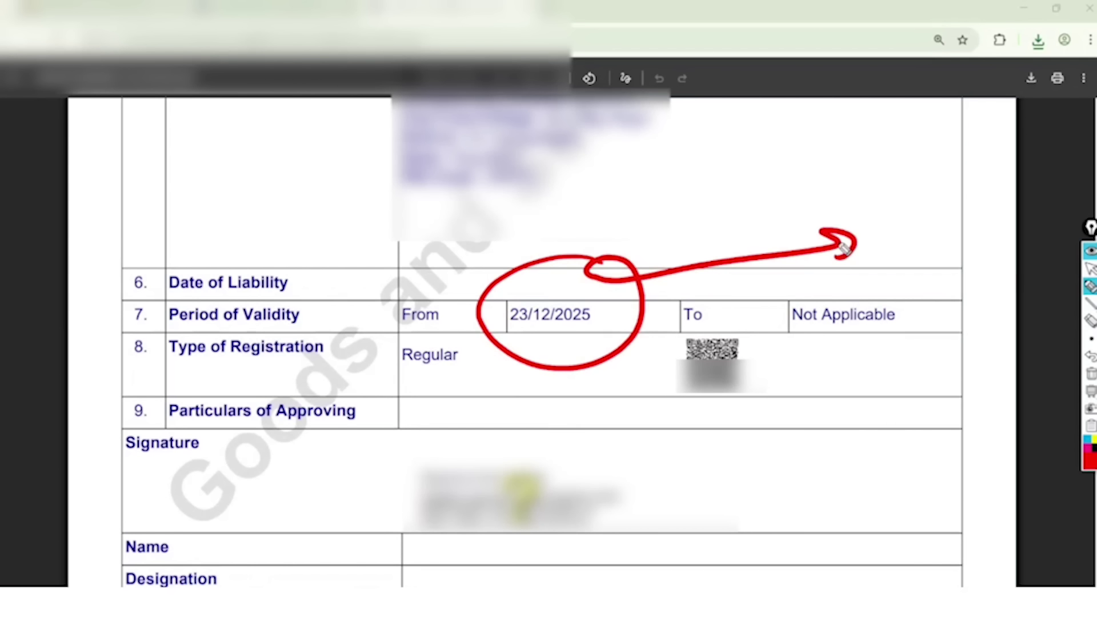
pyautogui.moveTo(460, 320)
pyautogui.mouseDown()
pyautogui.moveTo(379, 349)
pyautogui.moveTo(446, 324)
pyautogui.moveTo(490, 355)
pyautogui.moveTo(427, 333)
pyautogui.mouseUp()
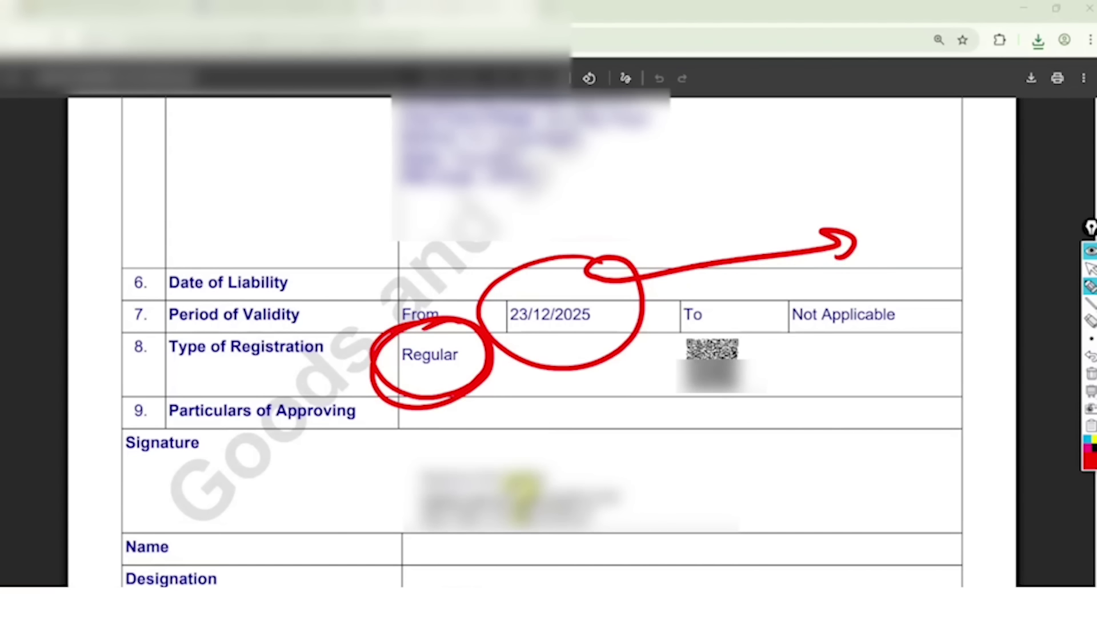
pyautogui.moveTo(534, 450)
pyautogui.mouseDown()
pyautogui.moveTo(406, 462)
pyautogui.moveTo(577, 443)
pyautogui.moveTo(535, 451)
pyautogui.mouseUp()
pyautogui.click(1091, 269)
pyautogui.click(1089, 372)
# - Tick Legal Name and Trade Name in red on the certificate's Annexure A, and clear the marks
pyautogui.scroll(-5, 542, 342)
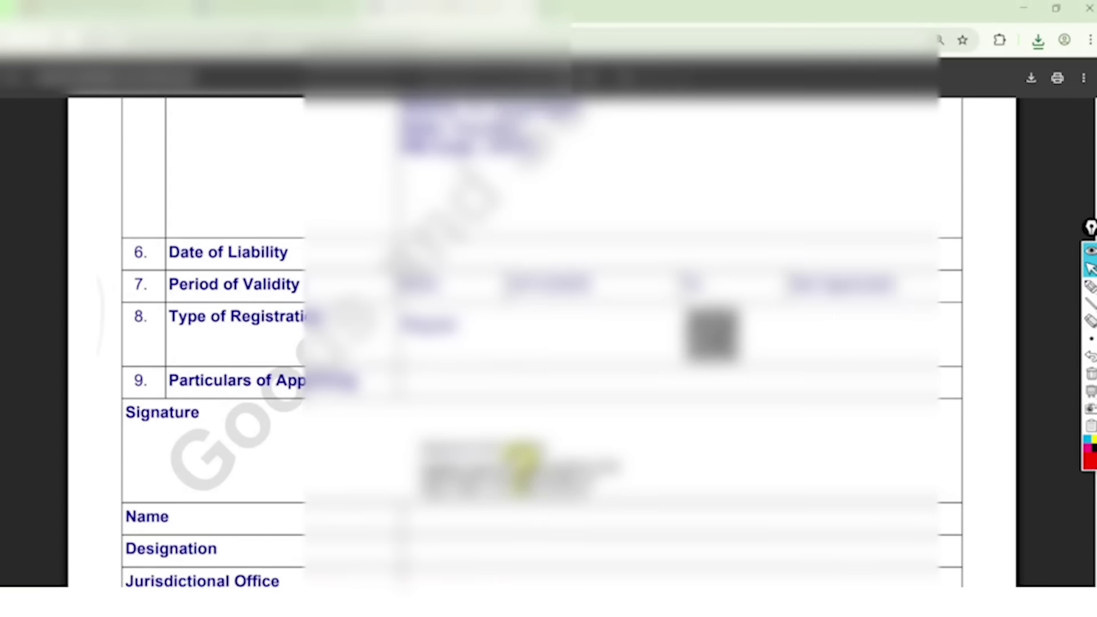
pyautogui.scroll(-10, 542, 343)
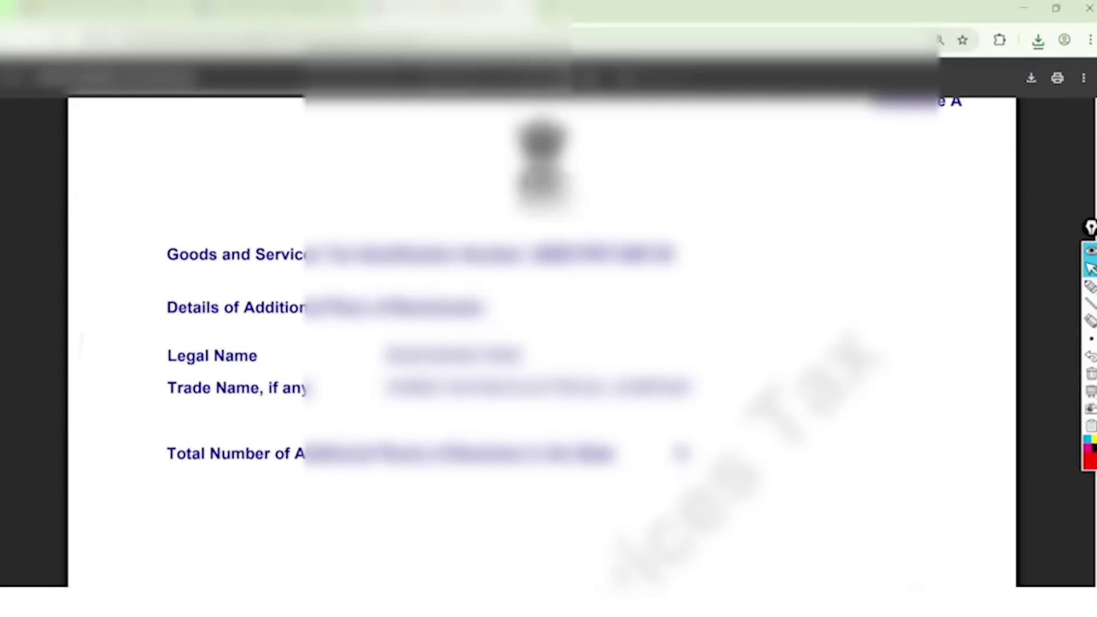
pyautogui.click(1090, 285)
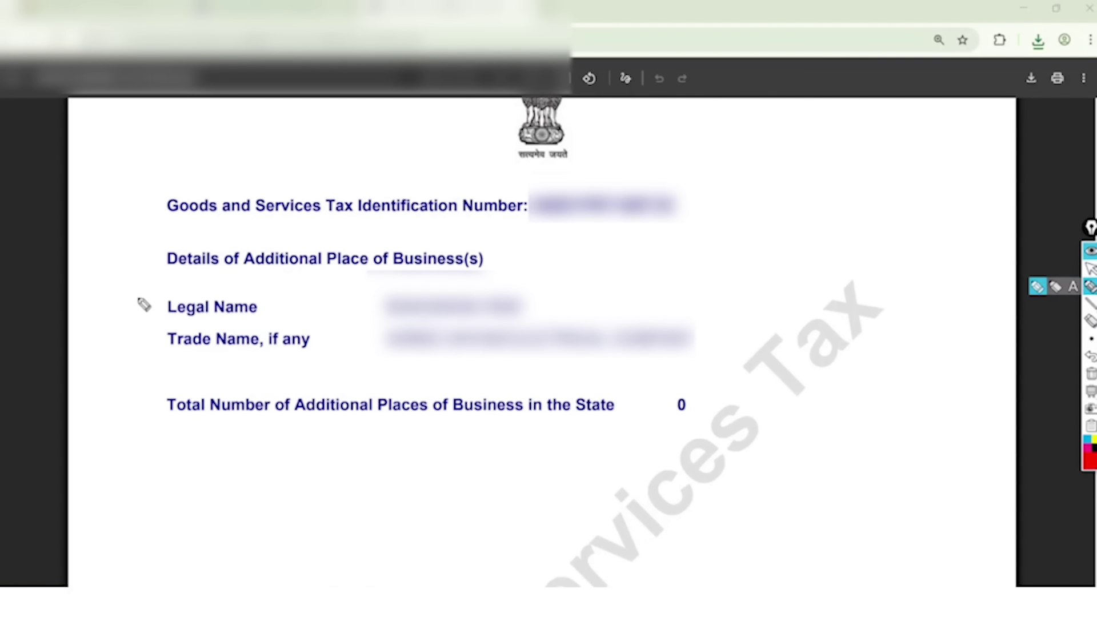
pyautogui.moveTo(135, 301); pyautogui.dragTo(252, 229)
pyautogui.moveTo(110, 350); pyautogui.dragTo(247, 316)
pyautogui.hotkey('ctrl', 'shift', '2')
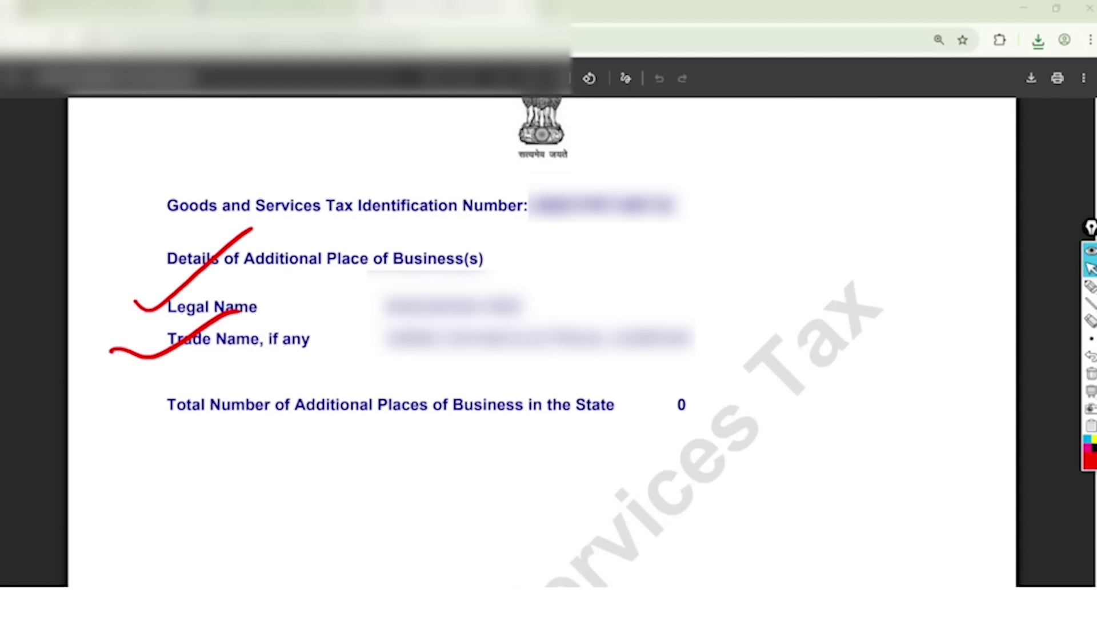
pyautogui.hotkey('ctrl', 'shift', '7')
# - On the blank area below the proprietor details, write ticked, underlined "Center" and "State" in red with an arrow to an underlined "तहसील"
pyautogui.scroll(-8, 541, 343)
pyautogui.scroll(-9, 542, 343)
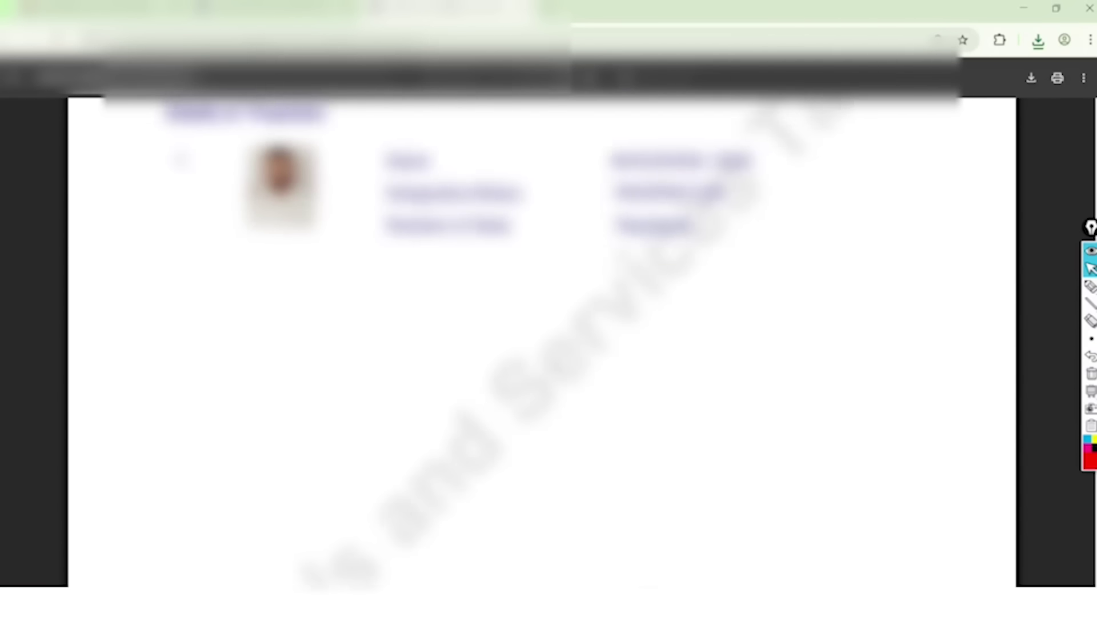
pyautogui.scroll(3, 542, 343)
pyautogui.scroll(-1, 542, 343)
pyautogui.scroll(-6, 541, 343)
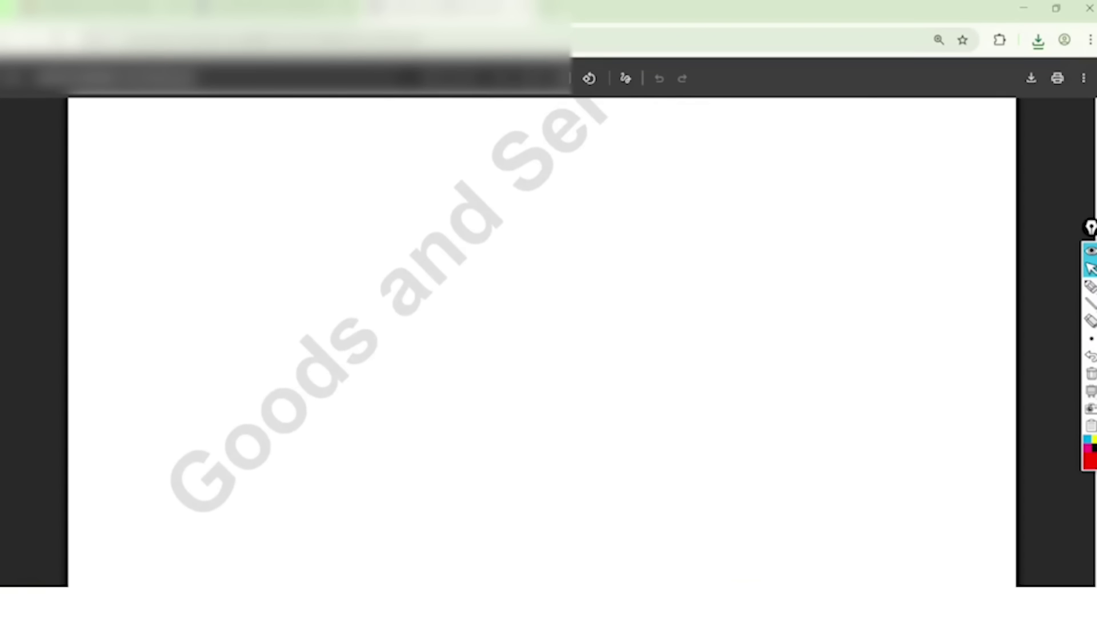
pyautogui.scroll(2, 542, 343)
pyautogui.click(1090, 286)
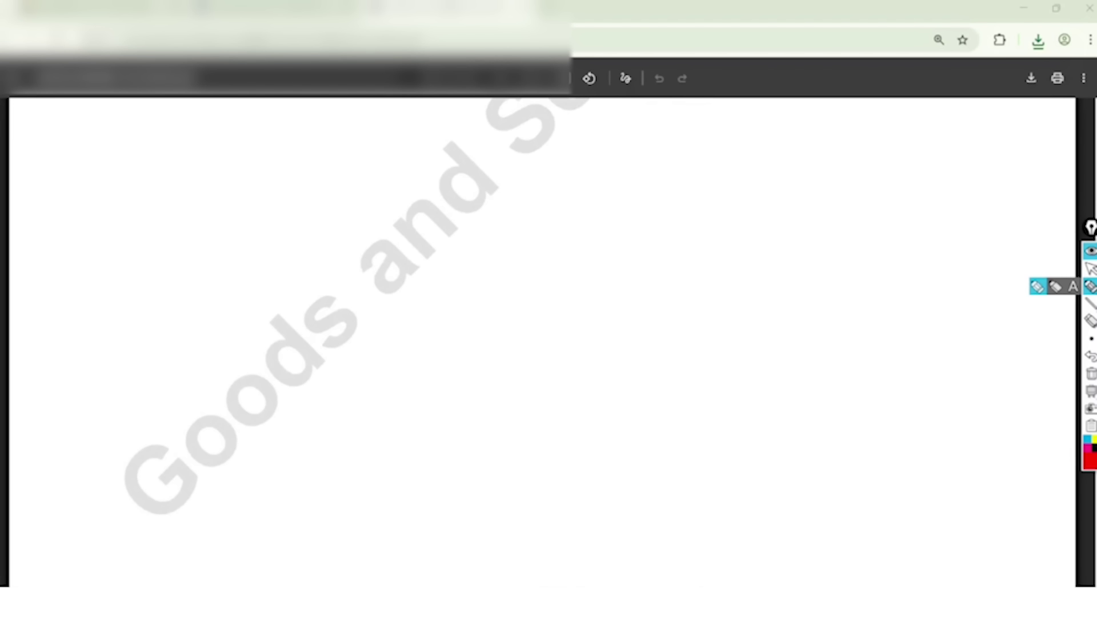
pyautogui.moveTo(163, 235)
pyautogui.mouseDown()
pyautogui.moveTo(171, 247)
pyautogui.moveTo(208, 204)
pyautogui.moveTo(210, 174)
pyautogui.moveTo(233, 161)
pyautogui.moveTo(255, 171)
pyautogui.moveTo(238, 281)
pyautogui.moveTo(262, 216)
pyautogui.moveTo(290, 204)
pyautogui.moveTo(298, 238)
pyautogui.moveTo(263, 260)
pyautogui.moveTo(147, 219)
pyautogui.moveTo(166, 331)
pyautogui.moveTo(204, 271)
pyautogui.mouseUp()
pyautogui.moveTo(298, 169)
pyautogui.mouseDown()
pyautogui.moveTo(380, 168)
pyautogui.moveTo(442, 189)
pyautogui.mouseUp()
pyautogui.moveTo(504, 201)
pyautogui.mouseDown()
pyautogui.moveTo(557, 204)
pyautogui.moveTo(582, 191)
pyautogui.moveTo(600, 152)
pyautogui.moveTo(607, 191)
pyautogui.moveTo(637, 203)
pyautogui.mouseUp()
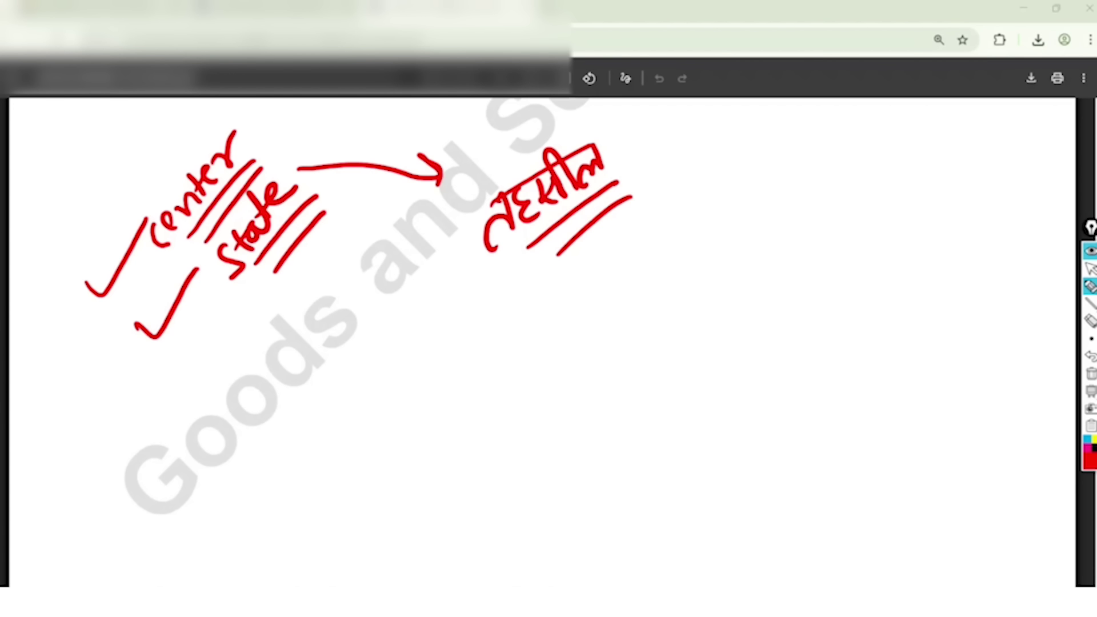
# - Circle "Center" in red, and write a short underlined, circled note below "State"
pyautogui.moveTo(252, 98)
pyautogui.mouseDown()
pyautogui.moveTo(269, 110)
pyautogui.moveTo(220, 102)
pyautogui.mouseUp()
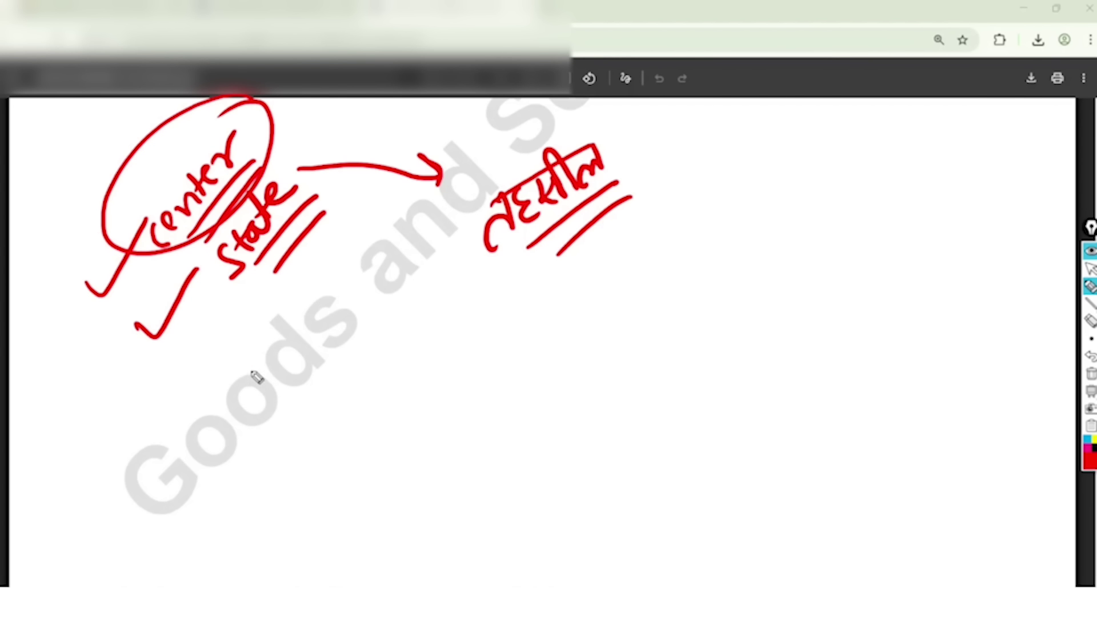
pyautogui.moveTo(255, 377)
pyautogui.mouseDown()
pyautogui.moveTo(269, 394)
pyautogui.moveTo(265, 377)
pyautogui.moveTo(304, 337)
pyautogui.moveTo(302, 355)
pyautogui.mouseUp()
pyautogui.moveTo(283, 397); pyautogui.dragTo(314, 343)
pyautogui.moveTo(286, 277); pyautogui.dragTo(297, 284)
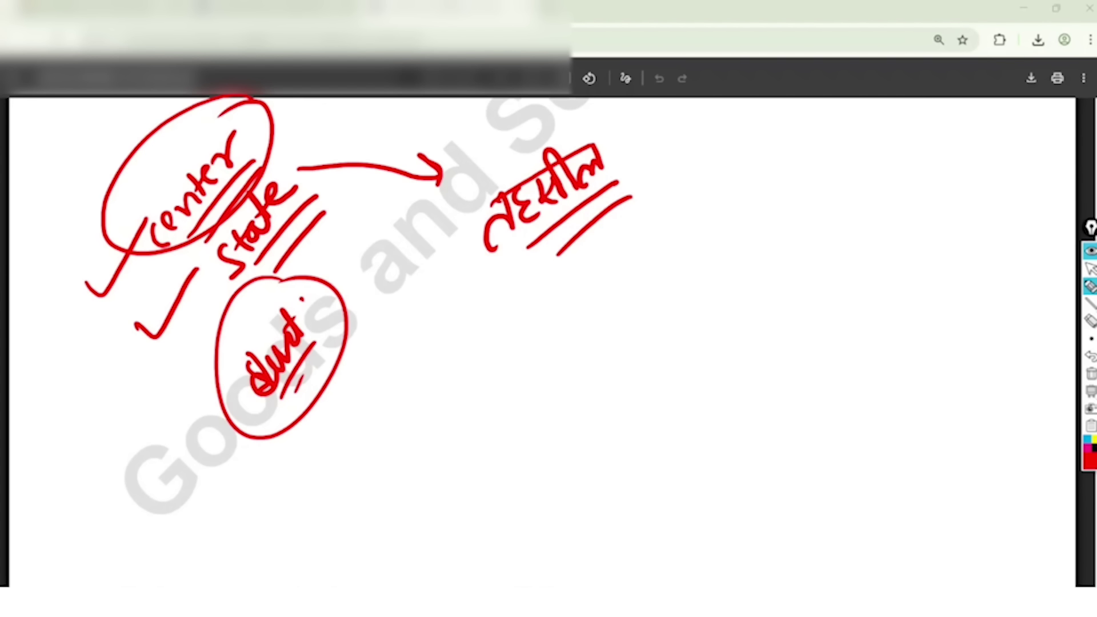
# - Write the contact phone number in red on two lines, underline it twice, circle it, and add three ticks beside it
pyautogui.moveTo(529, 363)
pyautogui.mouseDown()
pyautogui.moveTo(518, 371)
pyautogui.moveTo(539, 331)
pyautogui.moveTo(571, 324)
pyautogui.mouseUp()
pyautogui.moveTo(575, 298); pyautogui.dragTo(575, 317)
pyautogui.moveTo(594, 272)
pyautogui.mouseDown()
pyautogui.moveTo(599, 286)
pyautogui.moveTo(595, 271)
pyautogui.mouseUp()
pyautogui.moveTo(538, 379); pyautogui.dragTo(557, 375)
pyautogui.moveTo(552, 367)
pyautogui.mouseDown()
pyautogui.moveTo(567, 395)
pyautogui.moveTo(632, 294)
pyautogui.mouseUp()
pyautogui.click(580, 394)
pyautogui.moveTo(579, 399); pyautogui.dragTo(643, 326)
pyautogui.moveTo(594, 402); pyautogui.dragTo(657, 342)
pyautogui.moveTo(597, 218)
pyautogui.mouseDown()
pyautogui.moveTo(485, 318)
pyautogui.moveTo(628, 199)
pyautogui.mouseUp()
pyautogui.moveTo(379, 411); pyautogui.dragTo(462, 330)
pyautogui.moveTo(411, 468); pyautogui.dragTo(494, 374)
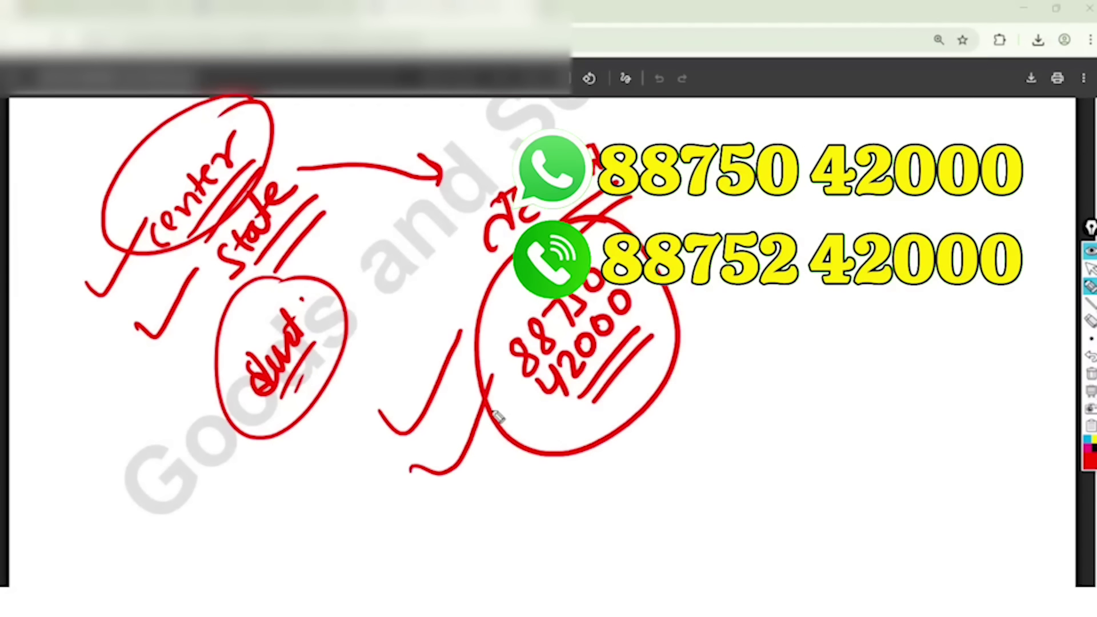
pyautogui.moveTo(455, 500); pyautogui.dragTo(549, 423)
# - Write "Like", "Sub." and "Comment" in red beside the circled phone number, underlining the last two twice
pyautogui.moveTo(684, 162)
pyautogui.mouseDown()
pyautogui.moveTo(728, 195)
pyautogui.moveTo(778, 163)
pyautogui.mouseUp()
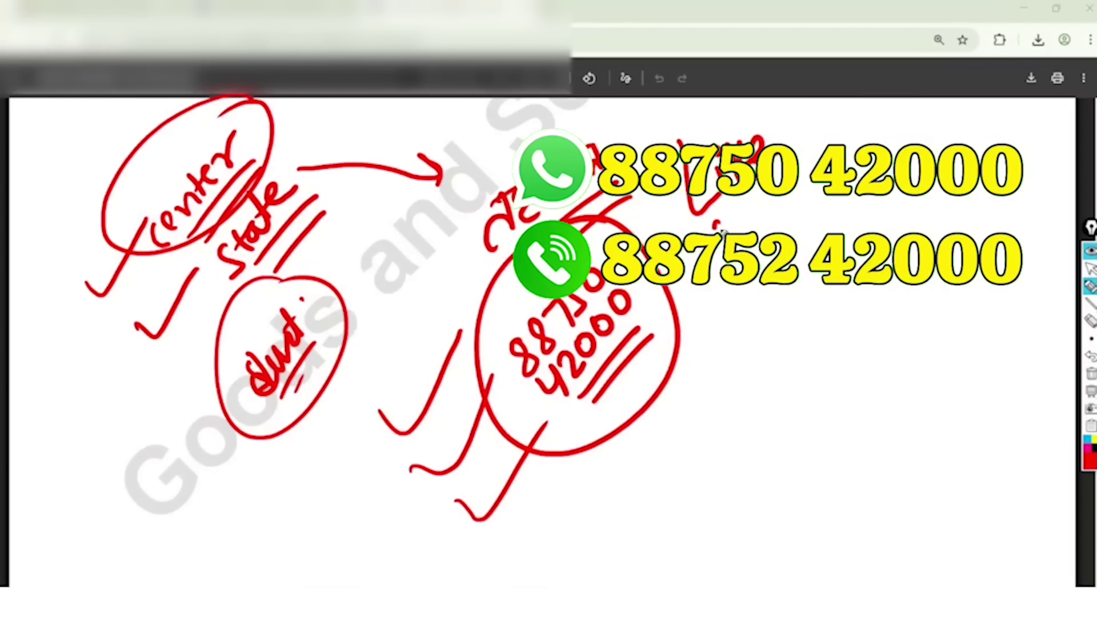
pyautogui.moveTo(722, 231)
pyautogui.mouseDown()
pyautogui.moveTo(715, 265)
pyautogui.moveTo(748, 224)
pyautogui.mouseUp()
pyautogui.moveTo(753, 189); pyautogui.dragTo(760, 223)
pyautogui.moveTo(743, 264); pyautogui.dragTo(792, 218)
pyautogui.moveTo(738, 284); pyautogui.dragTo(795, 233)
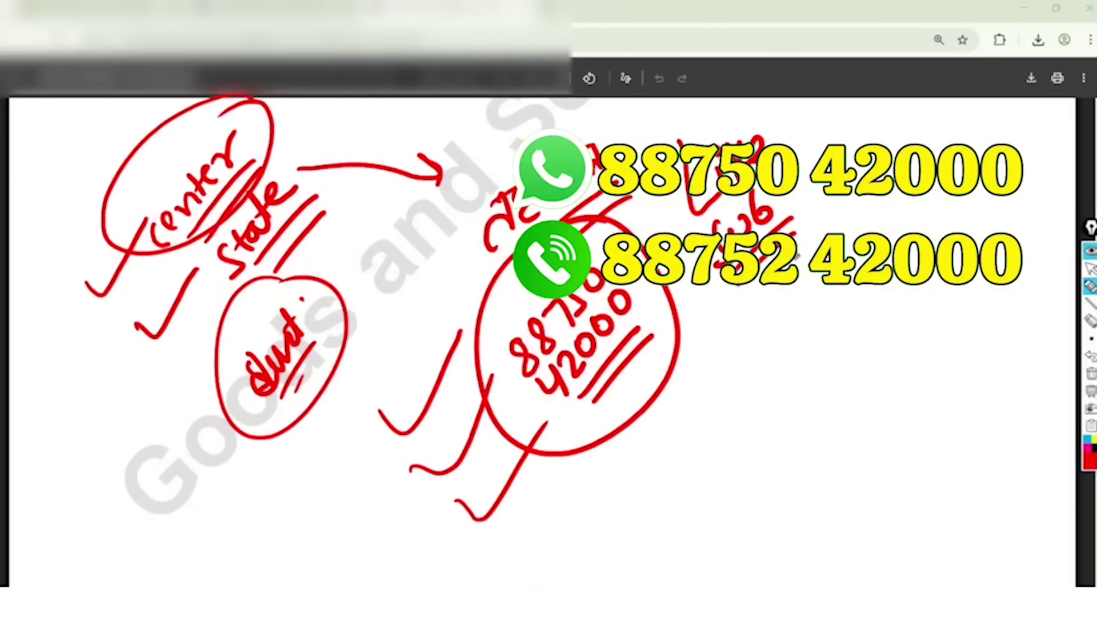
pyautogui.moveTo(749, 320)
pyautogui.mouseDown()
pyautogui.moveTo(760, 331)
pyautogui.moveTo(794, 312)
pyautogui.moveTo(838, 250)
pyautogui.moveTo(860, 192)
pyautogui.moveTo(880, 184)
pyautogui.mouseUp()
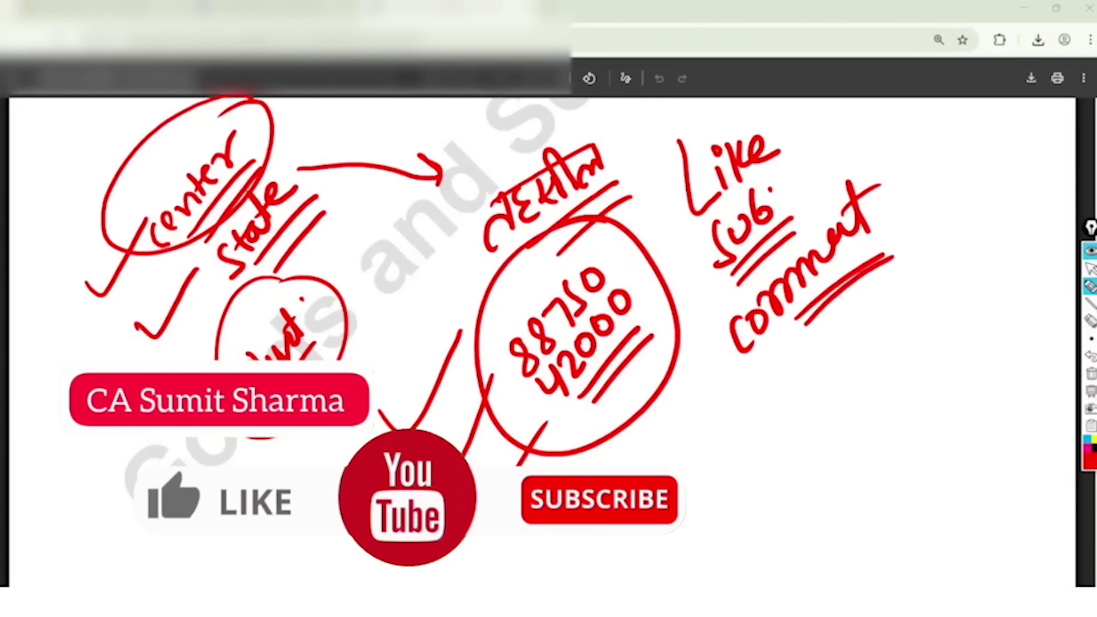